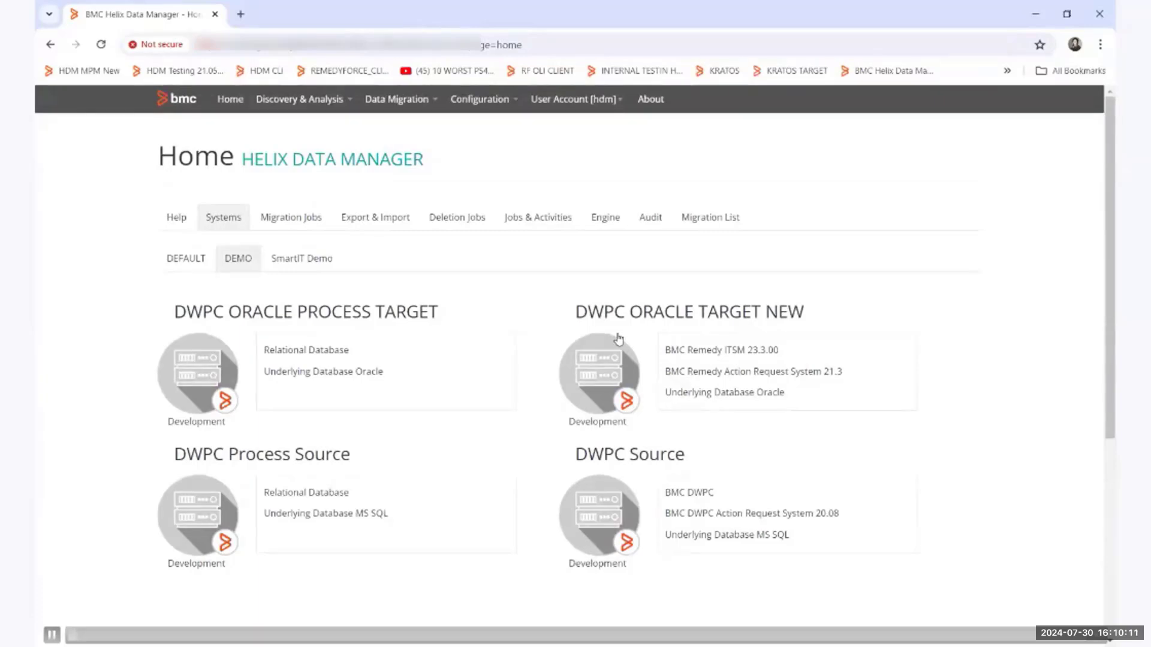
# Filter the migration packs by the name "template dwpc" and select the Template DWPC Migration 20.02 to 23.3 pack.
pyautogui.click(390, 108)
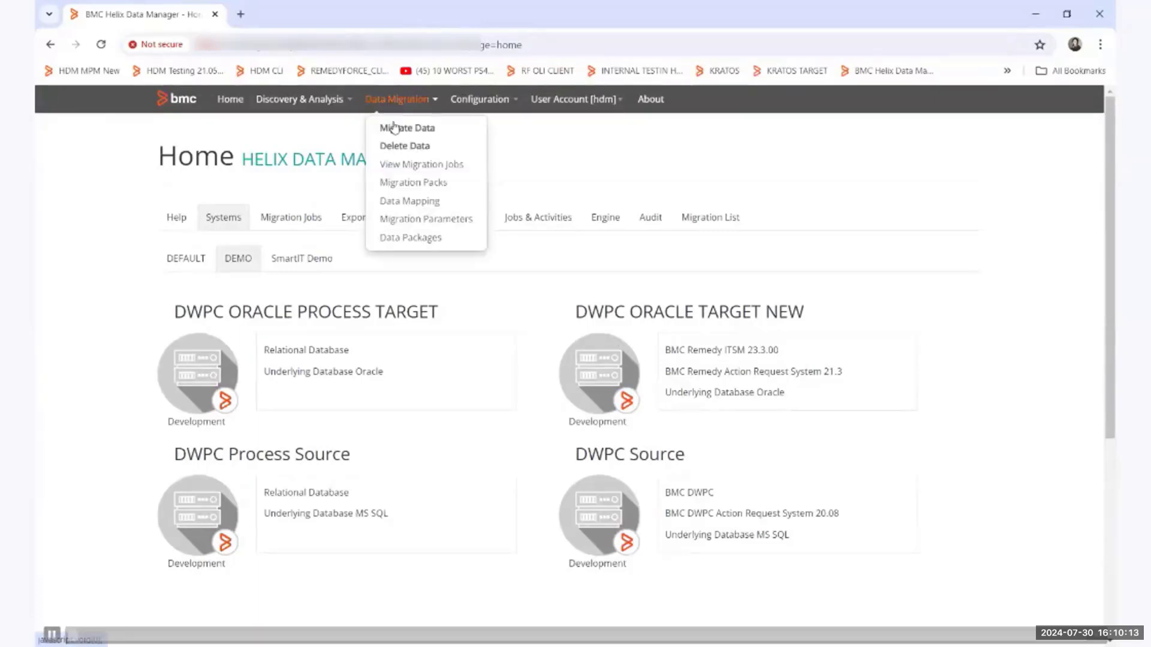
pyautogui.click(400, 187)
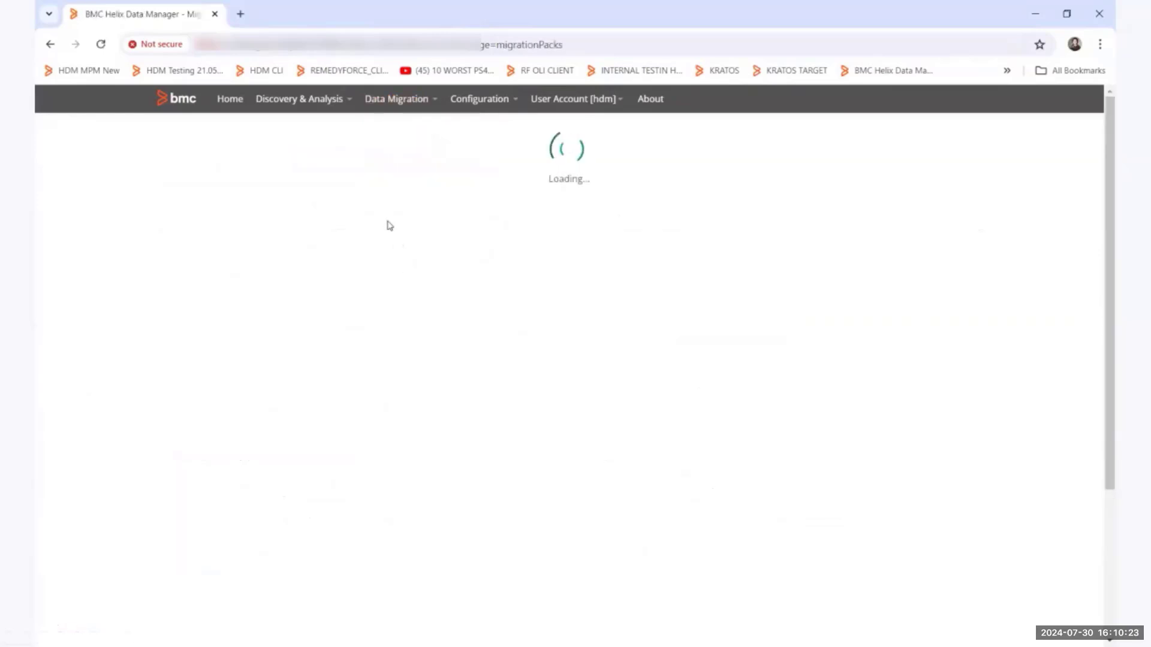
pyautogui.click(350, 237)
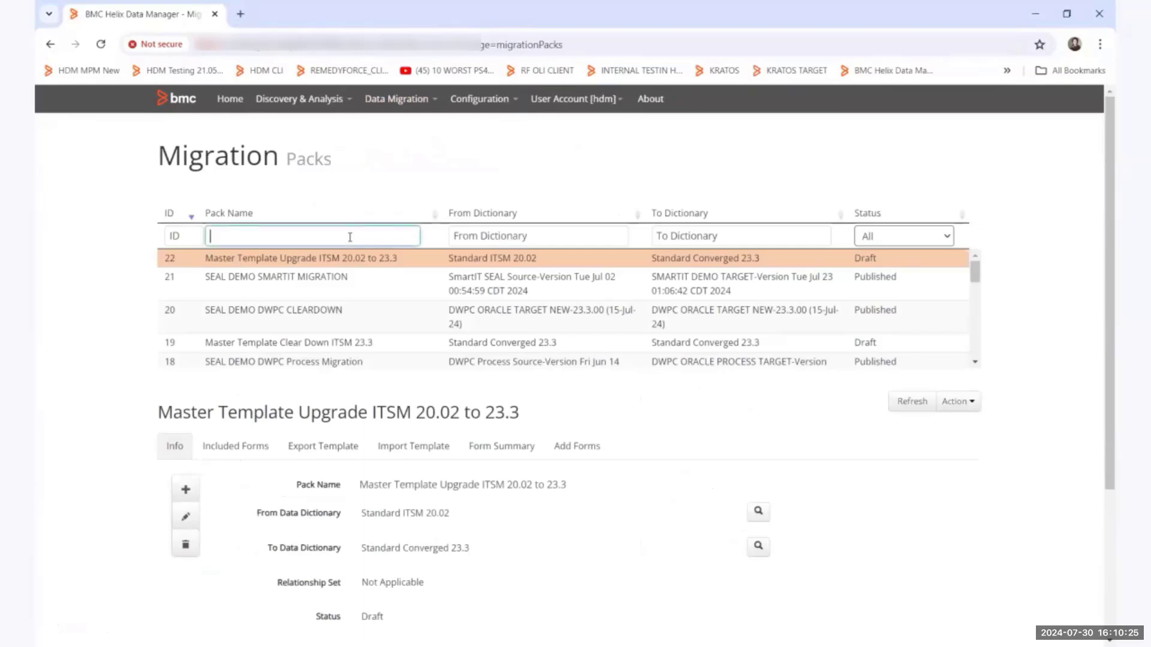
pyautogui.write('template')
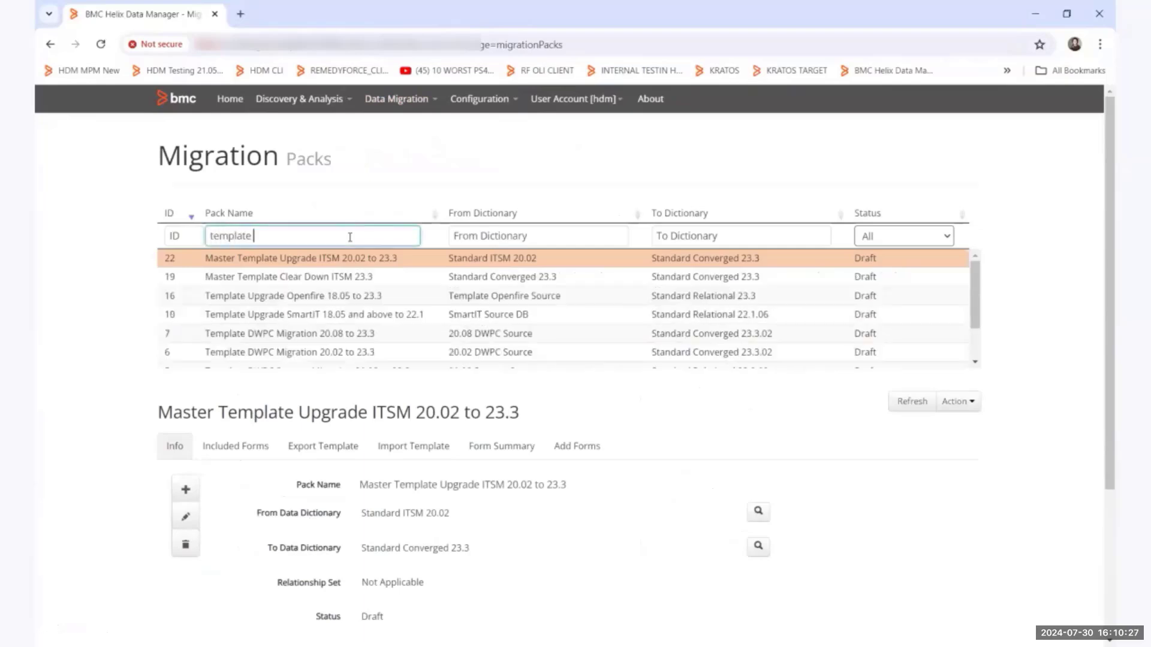
pyautogui.write(' dwpc')
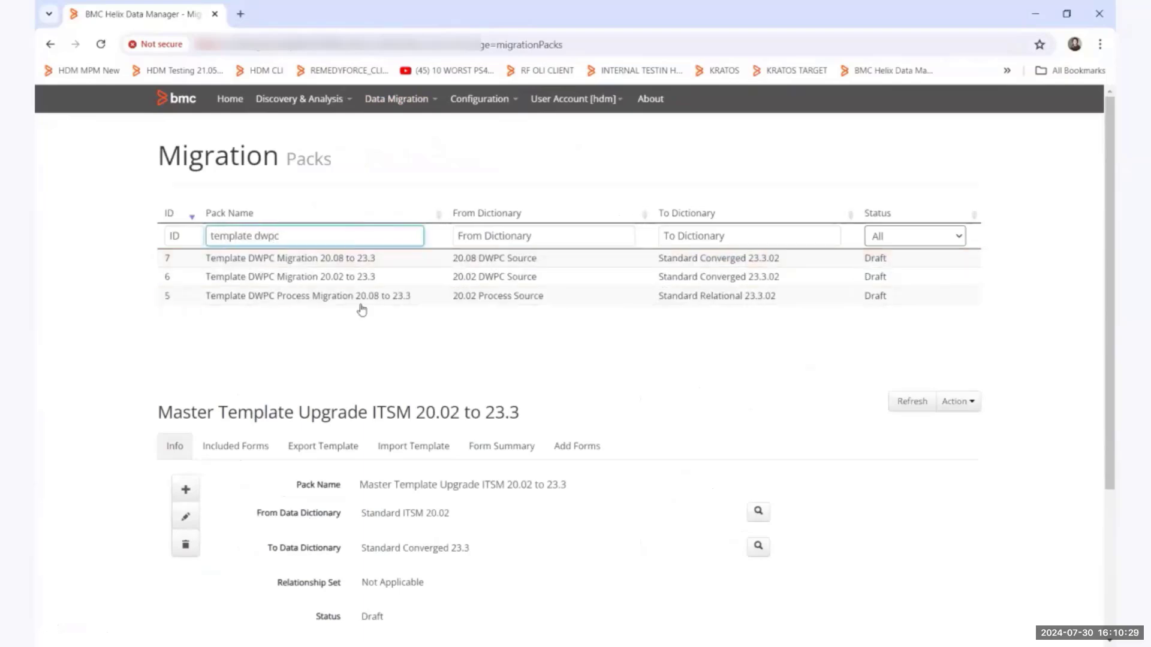
pyautogui.click(358, 279)
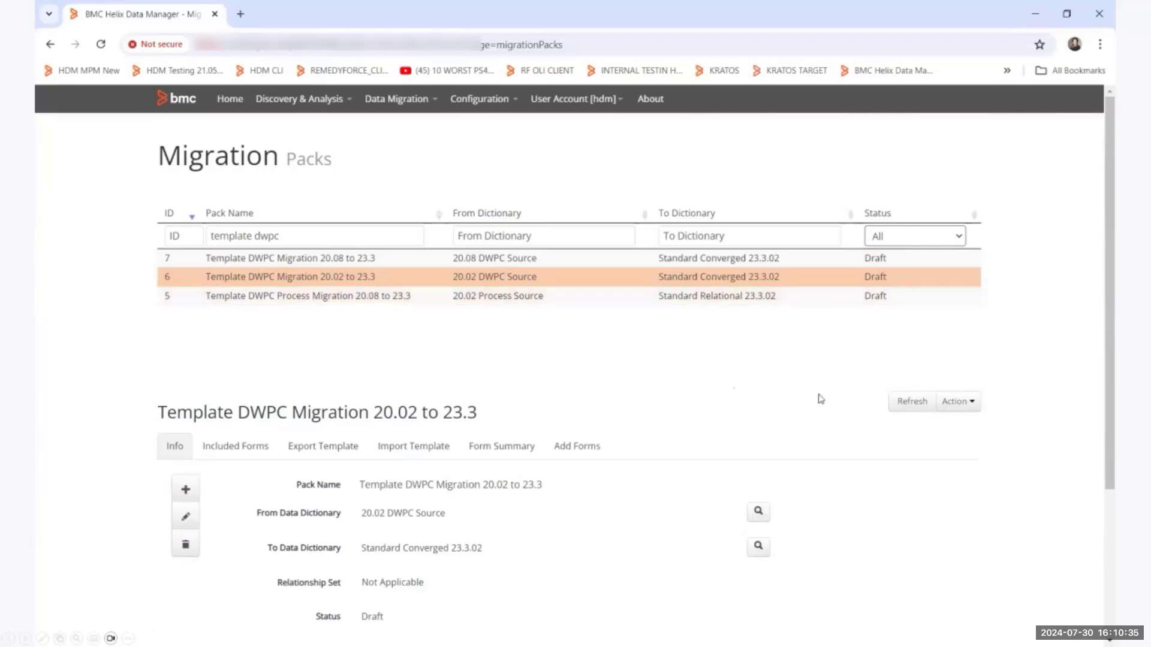
# Review the info of the Template DWPC Migration 20.02 to 23.3 pack and browse its included forms.
pyautogui.scroll(-3, 821, 399)
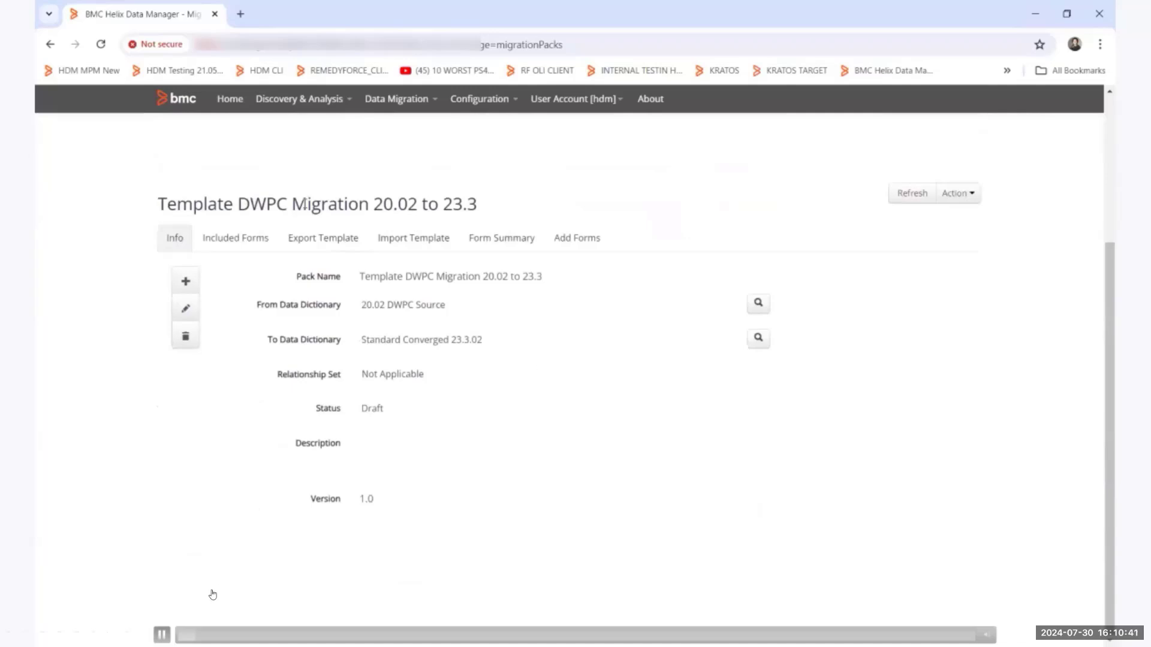
pyautogui.click(158, 635)
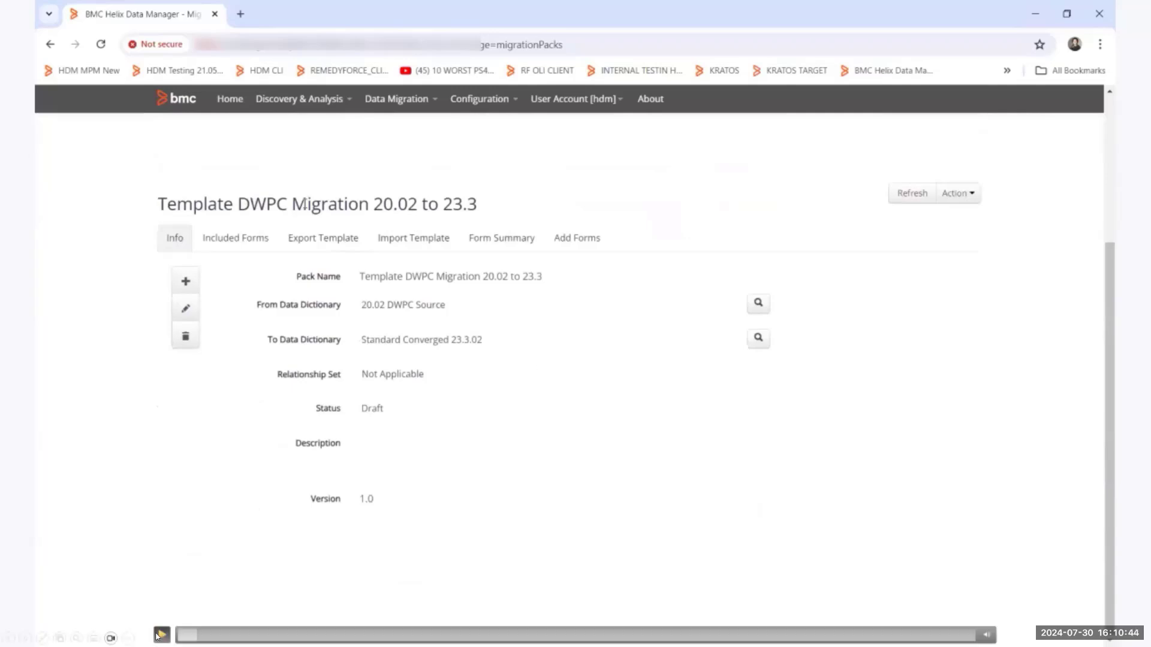
pyautogui.click(237, 239)
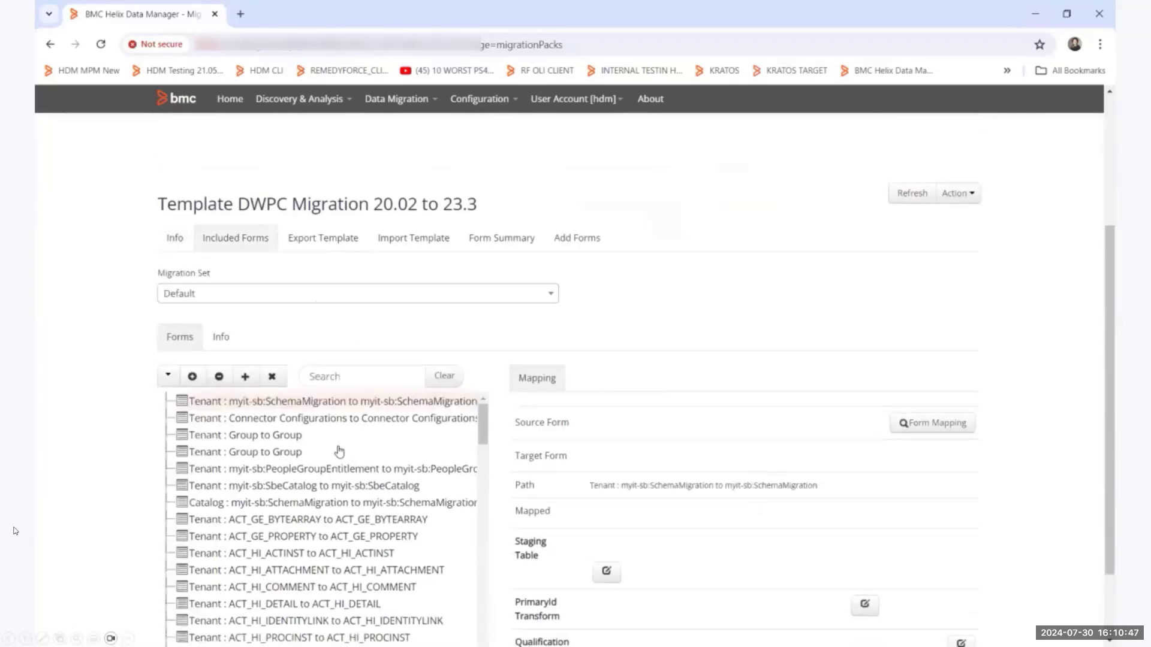
pyautogui.scroll(-2, 281, 474)
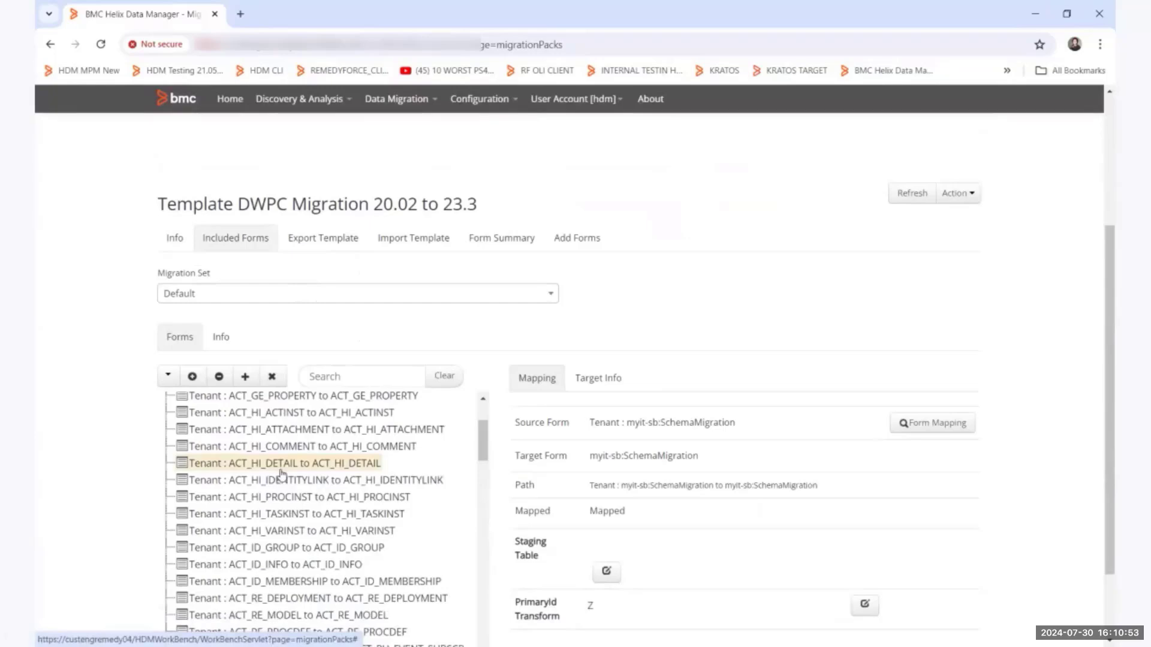
pyautogui.scroll(-4, 281, 479)
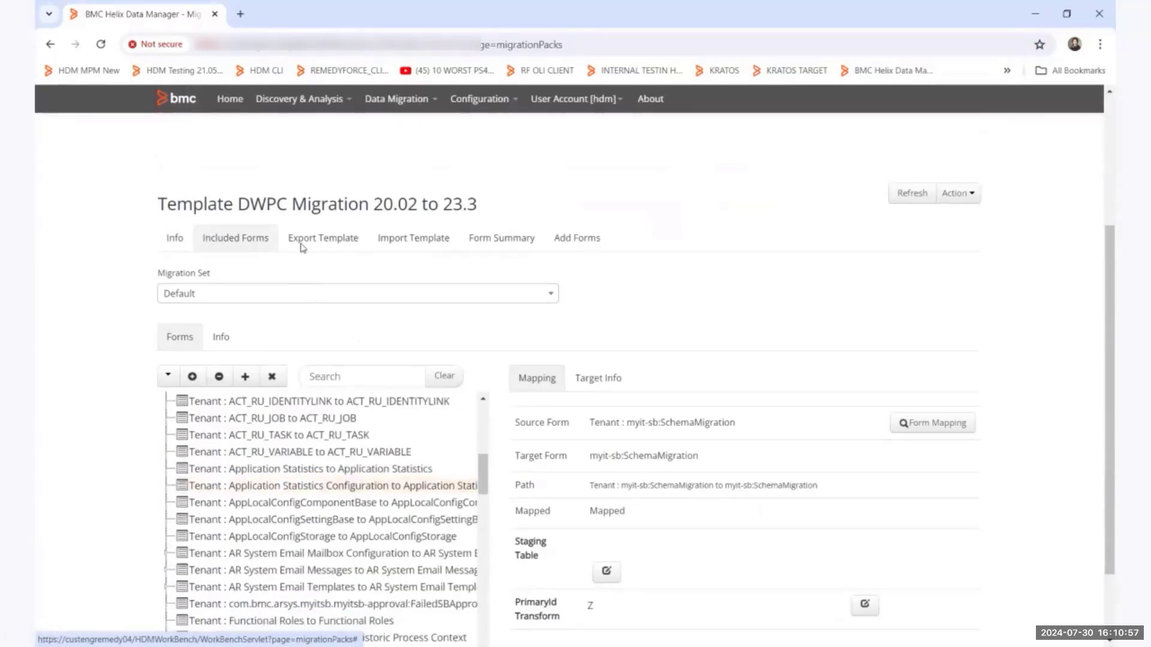
# Select the Template DWPC Process Migration 20.08 to 23.3 pack and review its included tables.
pyautogui.scroll(1, 274, 157)
pyautogui.click(273, 161)
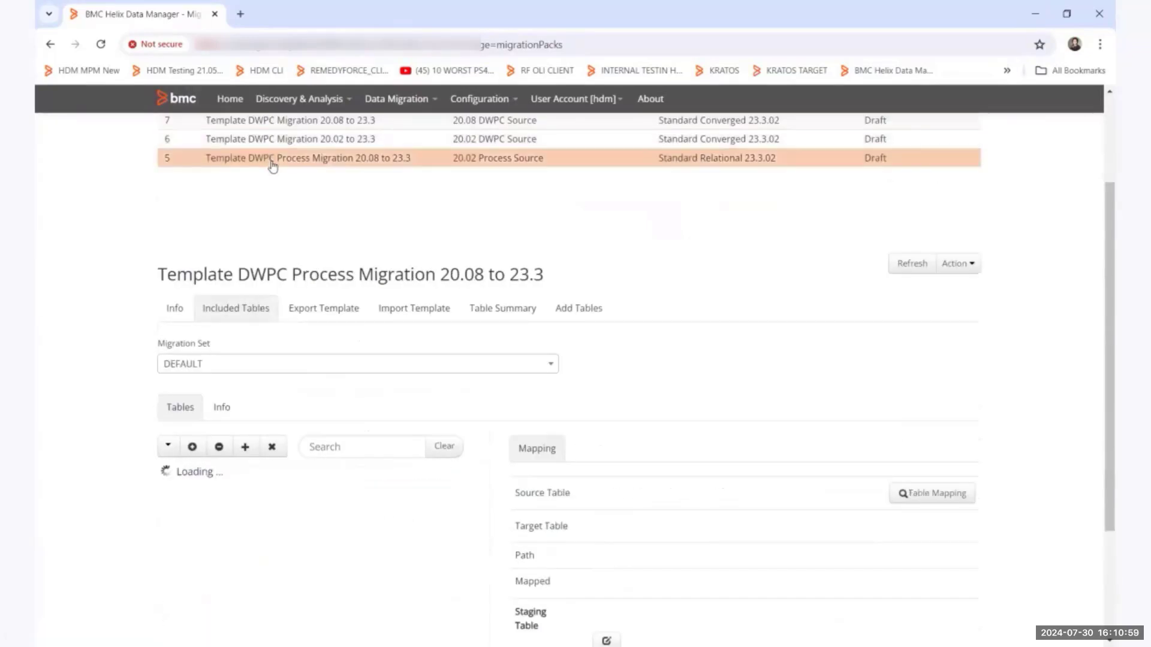
pyautogui.scroll(-2, 275, 592)
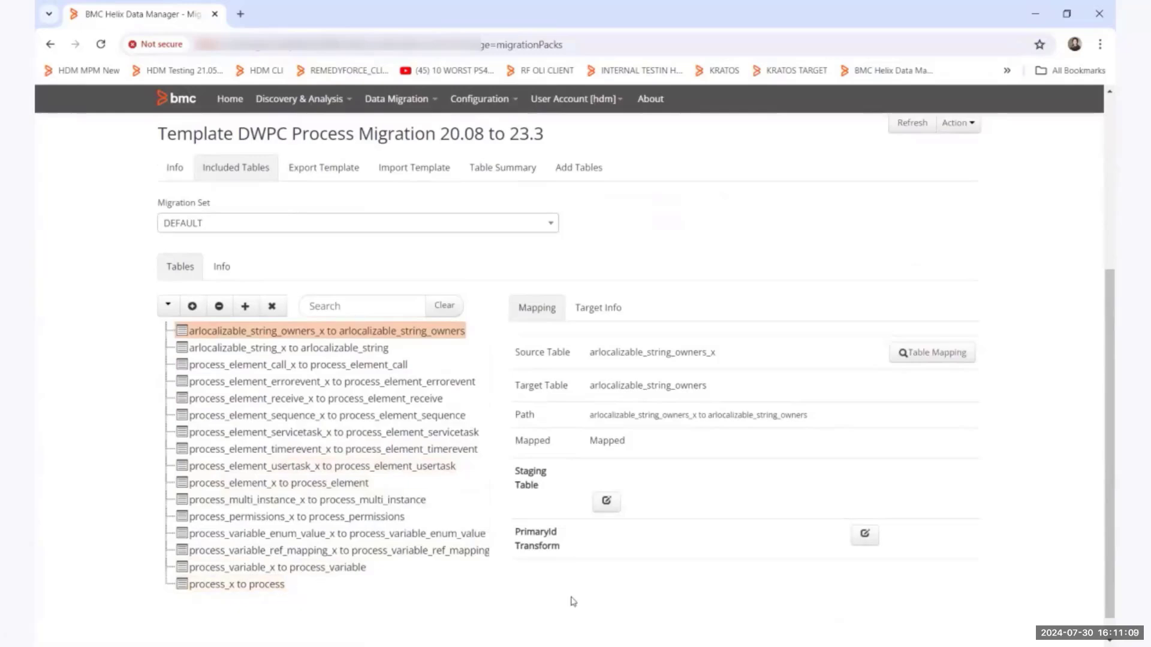
pyautogui.hotkey('alt', 'Tab')
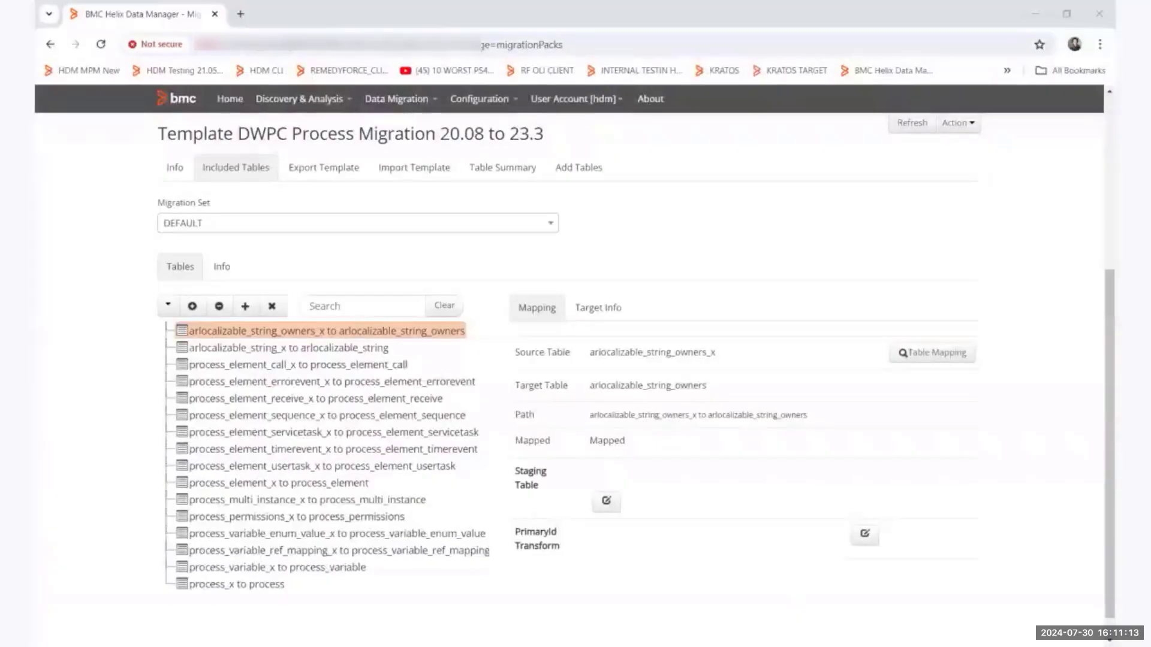
pyautogui.click(417, 272)
# Go to the system registration and configuration page and filter the systems by the name "dwpc".
pyautogui.click(489, 104)
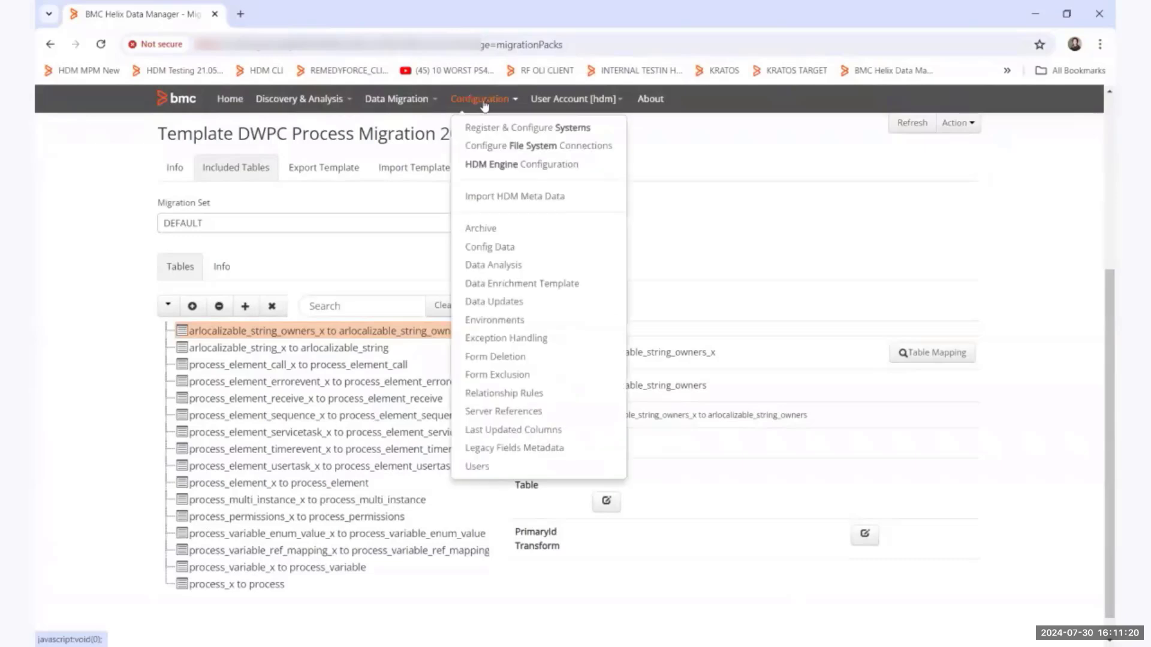
pyautogui.click(505, 128)
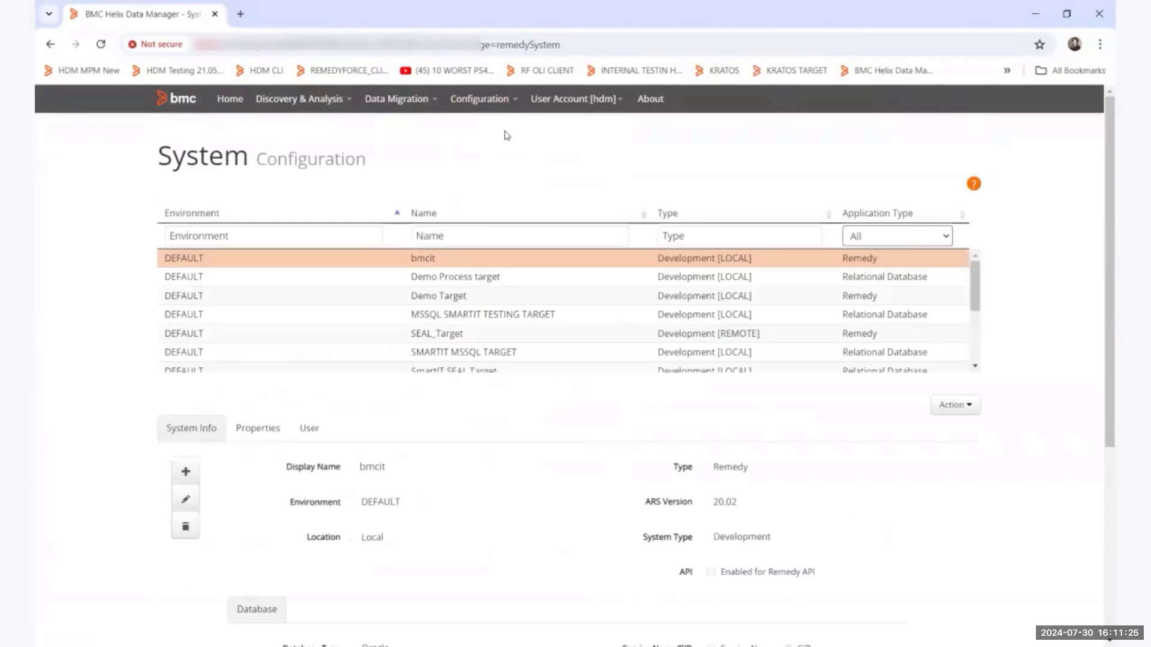
pyautogui.click(440, 235)
pyautogui.write('dwpc')
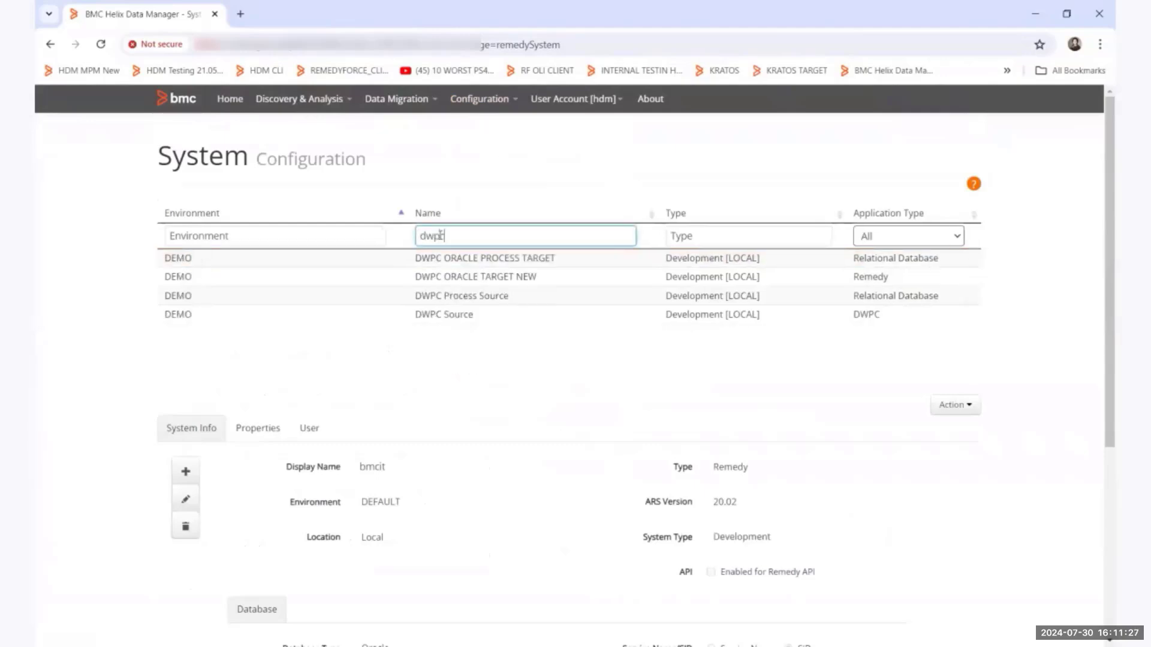
# Select the DWPC Source system and examine its system info and database connection settings.
pyautogui.click(470, 316)
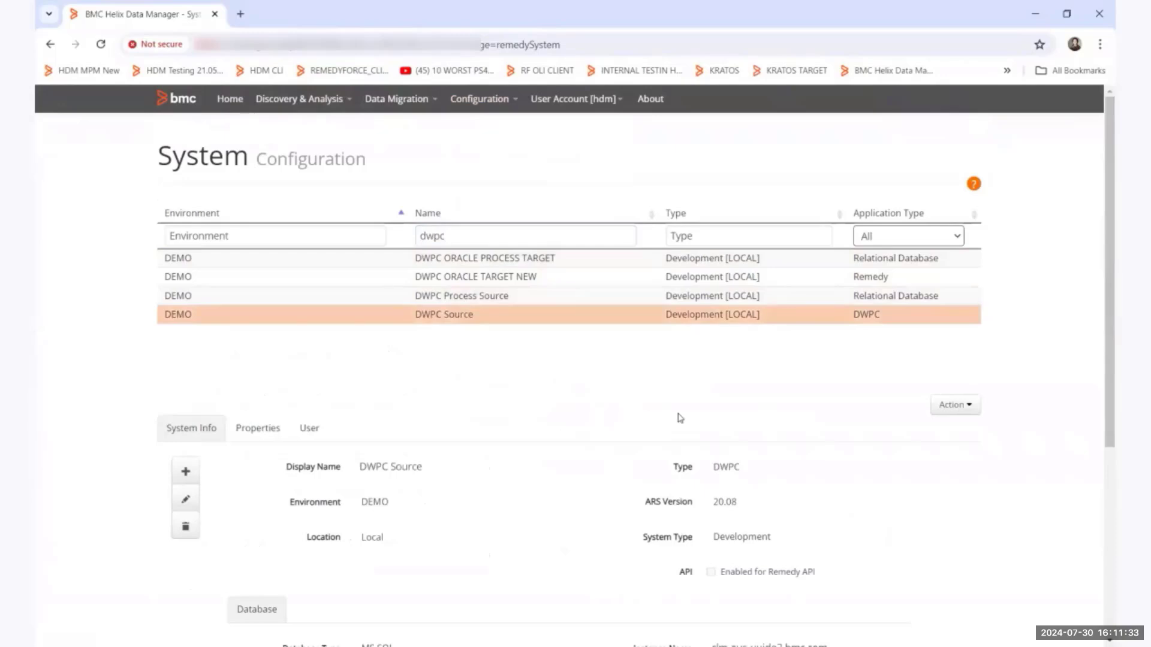
pyautogui.scroll(-1, 680, 417)
pyautogui.scroll(-1, 679, 418)
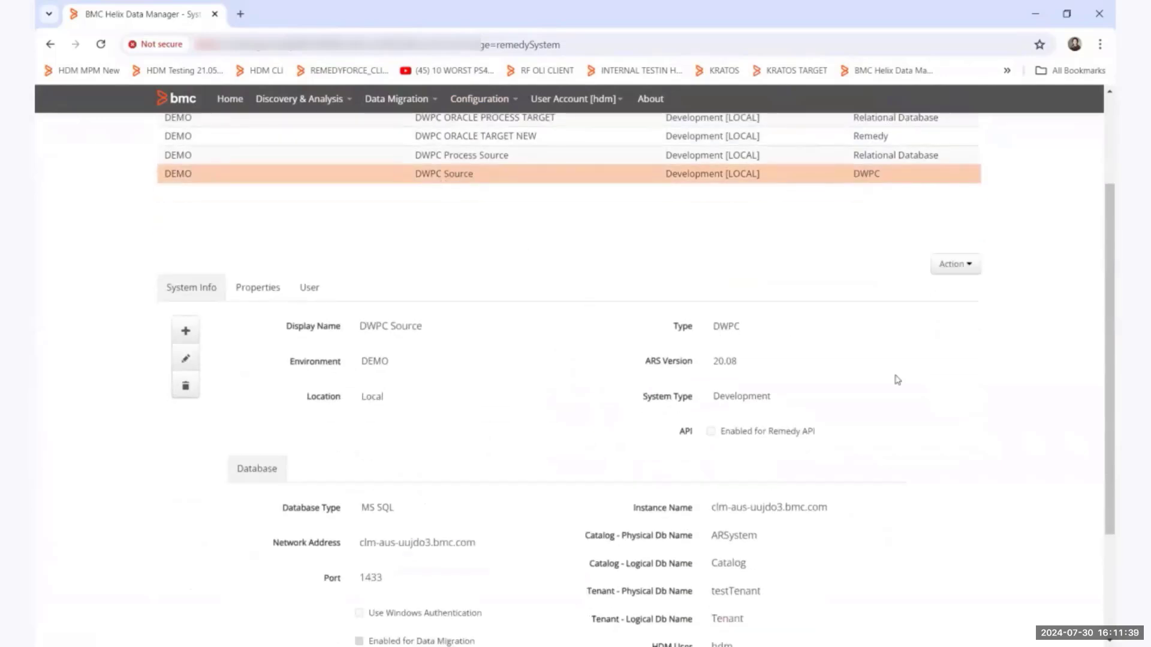
pyautogui.scroll(-2, 896, 380)
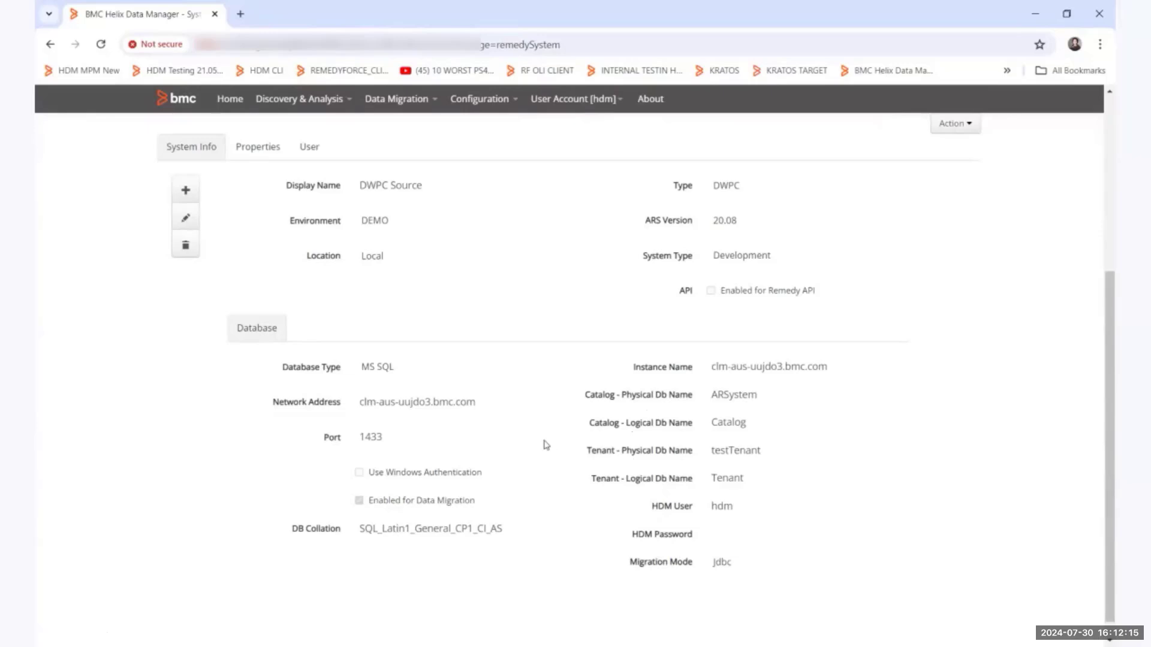
# Examine the Group Id Transform and Unique Id Transform properties of DWPC Source, then return to its system info.
pyautogui.click(250, 152)
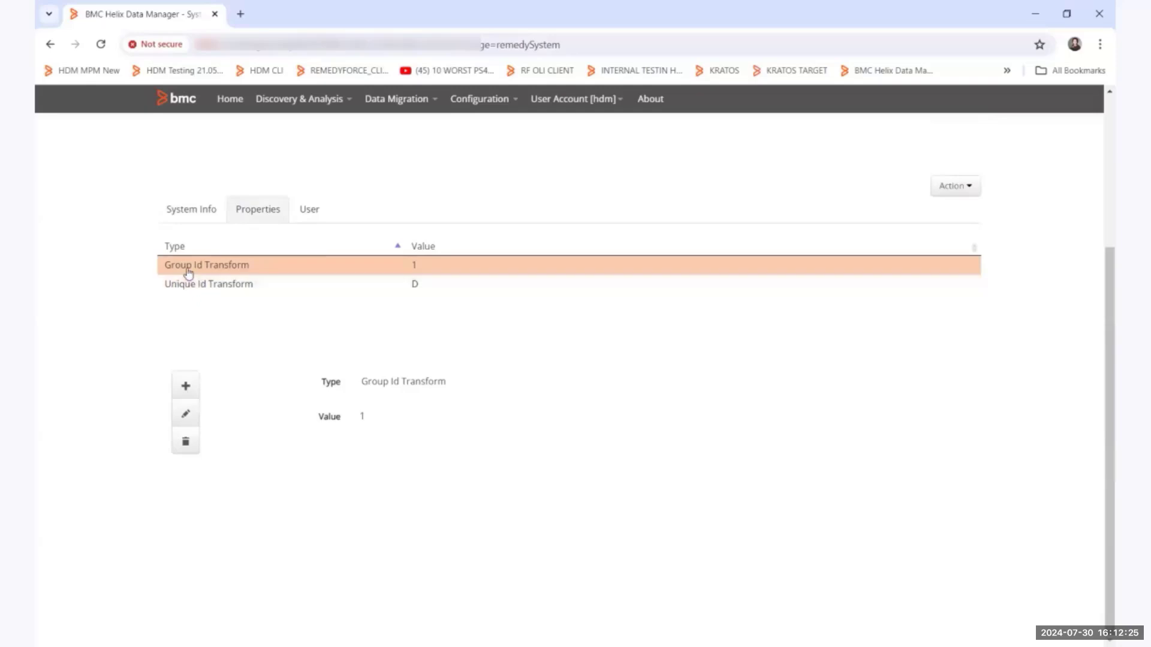
pyautogui.click(176, 289)
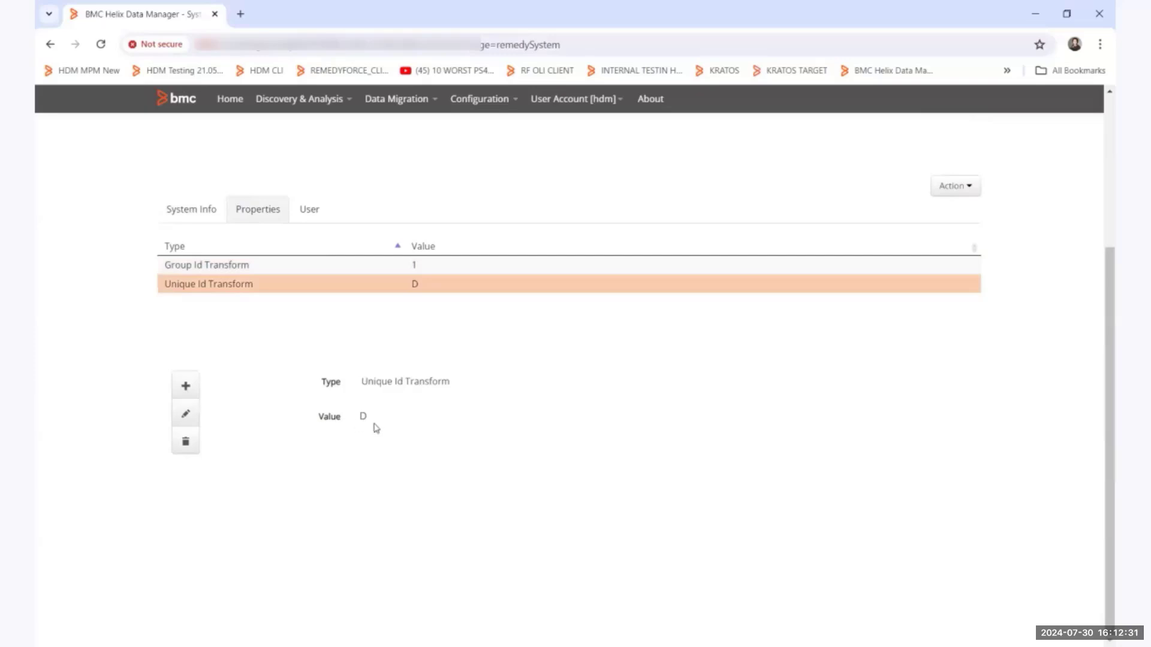
pyautogui.scroll(1, 376, 427)
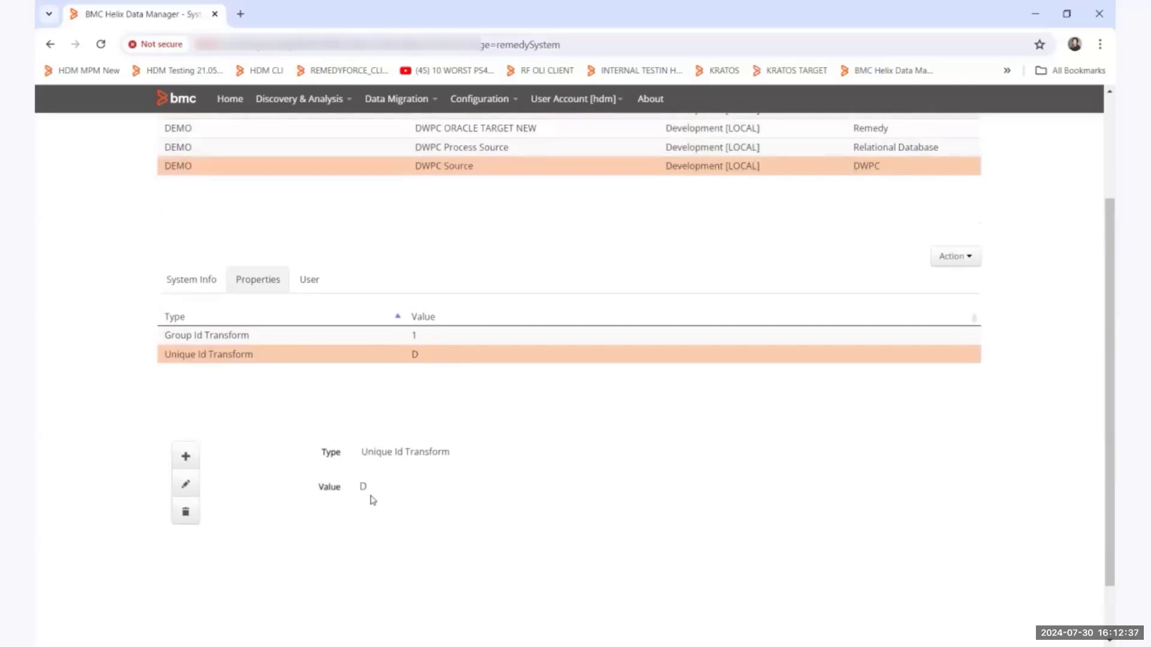
pyautogui.click(209, 294)
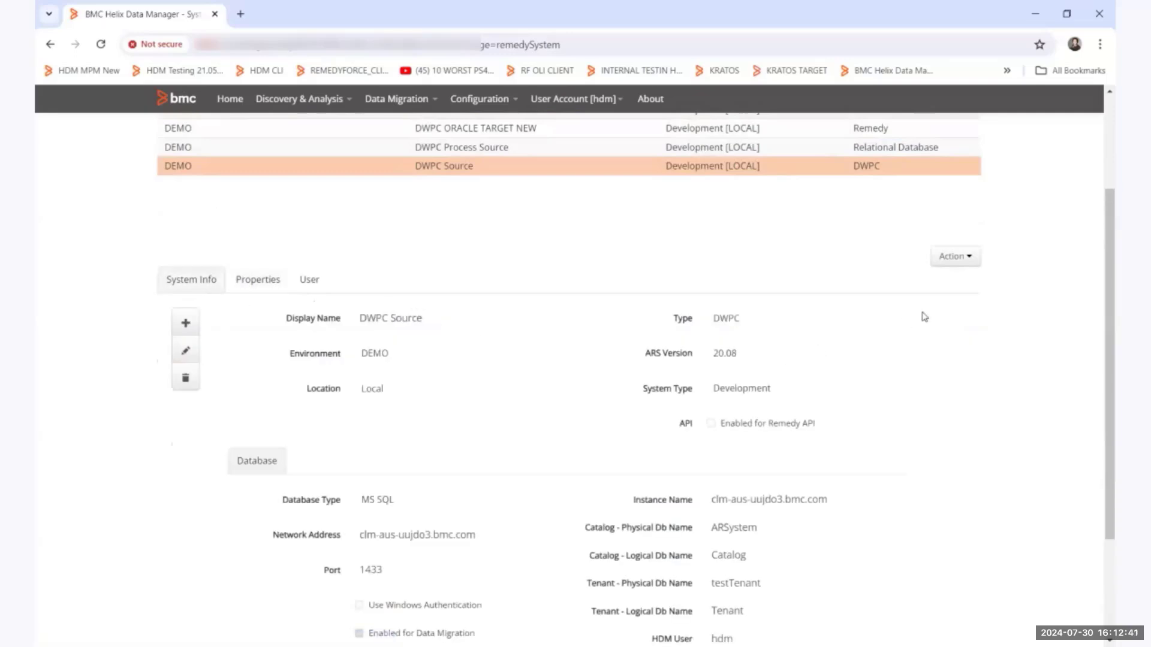
# Select the DWPC ORACLE TARGET NEW system and review its system info and database details.
pyautogui.press('XF86AudioLowerVolume')
pyautogui.click(646, 136)
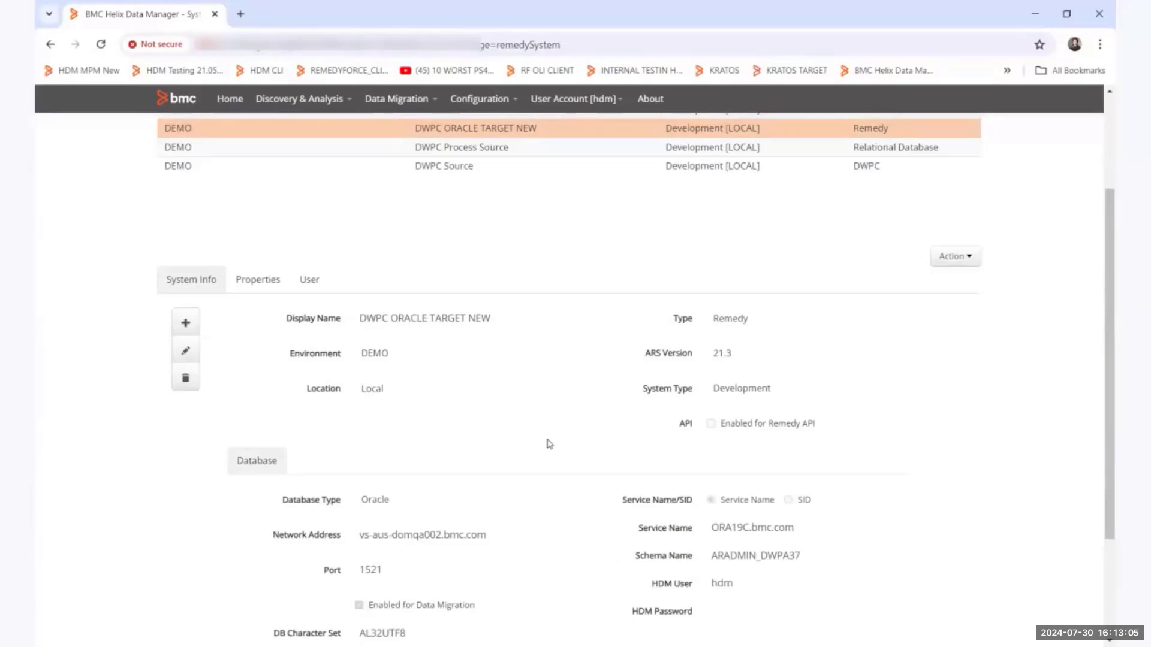
pyautogui.scroll(1, 536, 227)
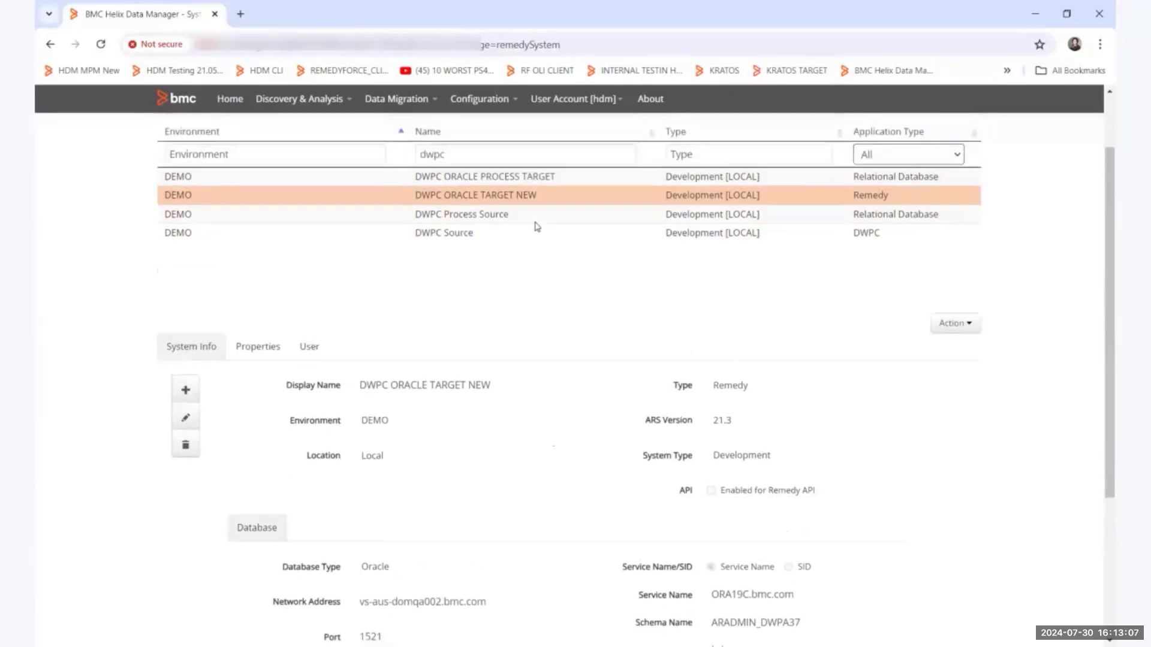
# Select the DWPC Process Source system and review its database details and schemas.
pyautogui.click(494, 225)
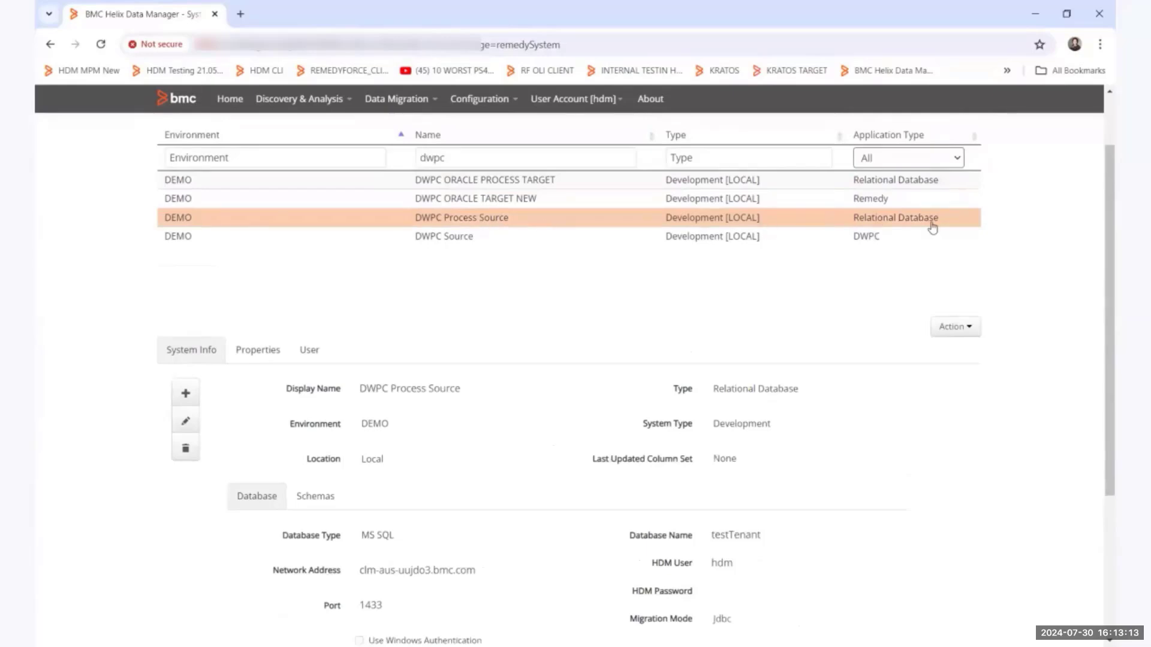
pyautogui.scroll(-3, 1059, 334)
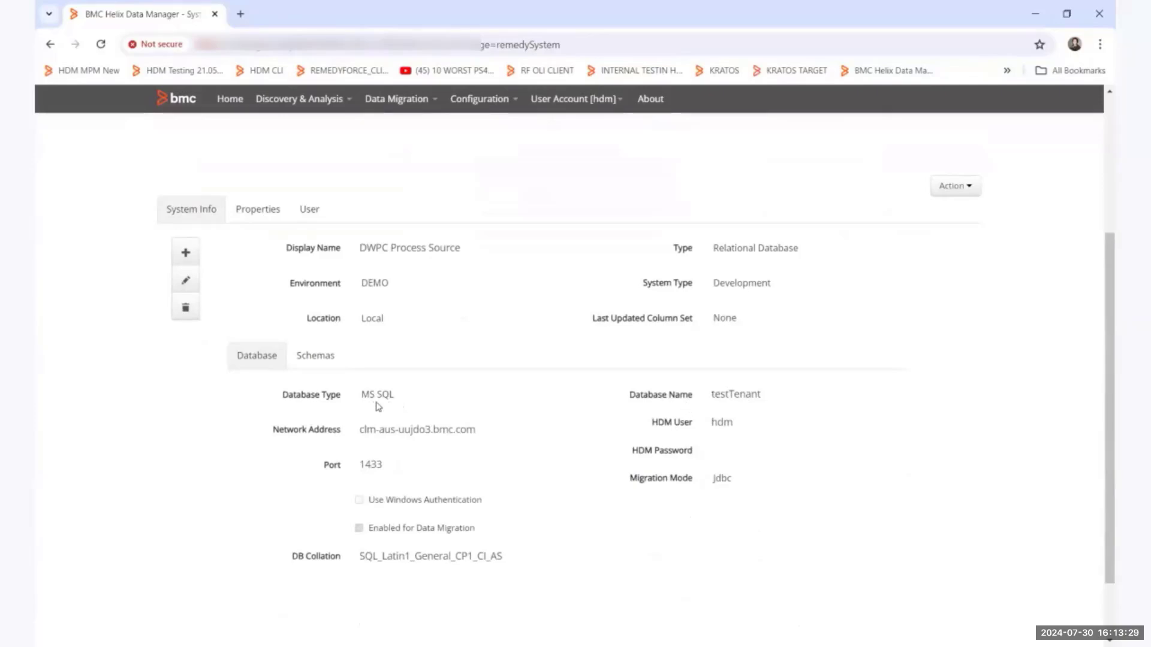
pyautogui.click(314, 362)
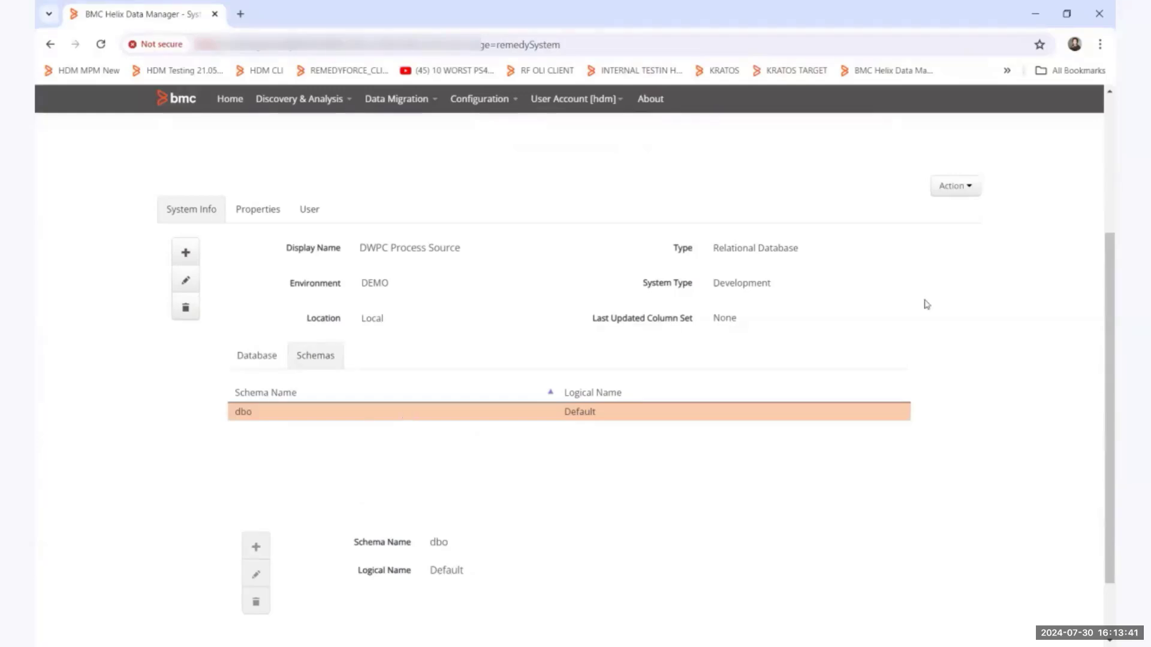
# Select the DWPC ORACLE PROCESS TARGET system and review its database details and schemas.
pyautogui.scroll(2, 930, 304)
pyautogui.click(607, 190)
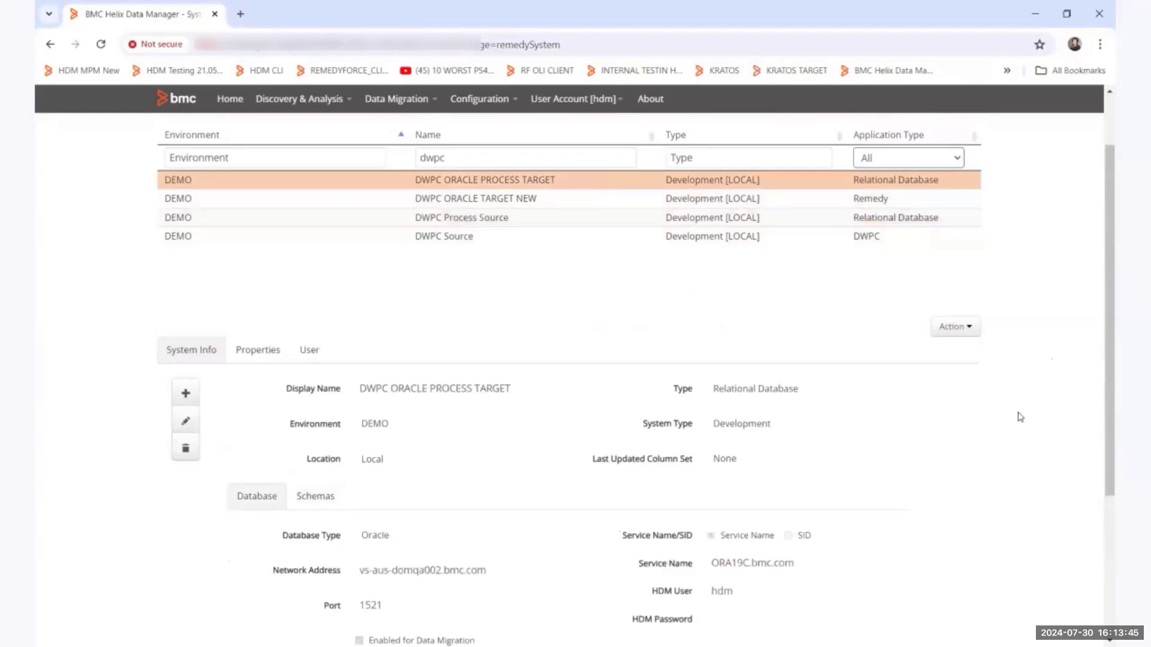
pyautogui.scroll(-1, 1020, 417)
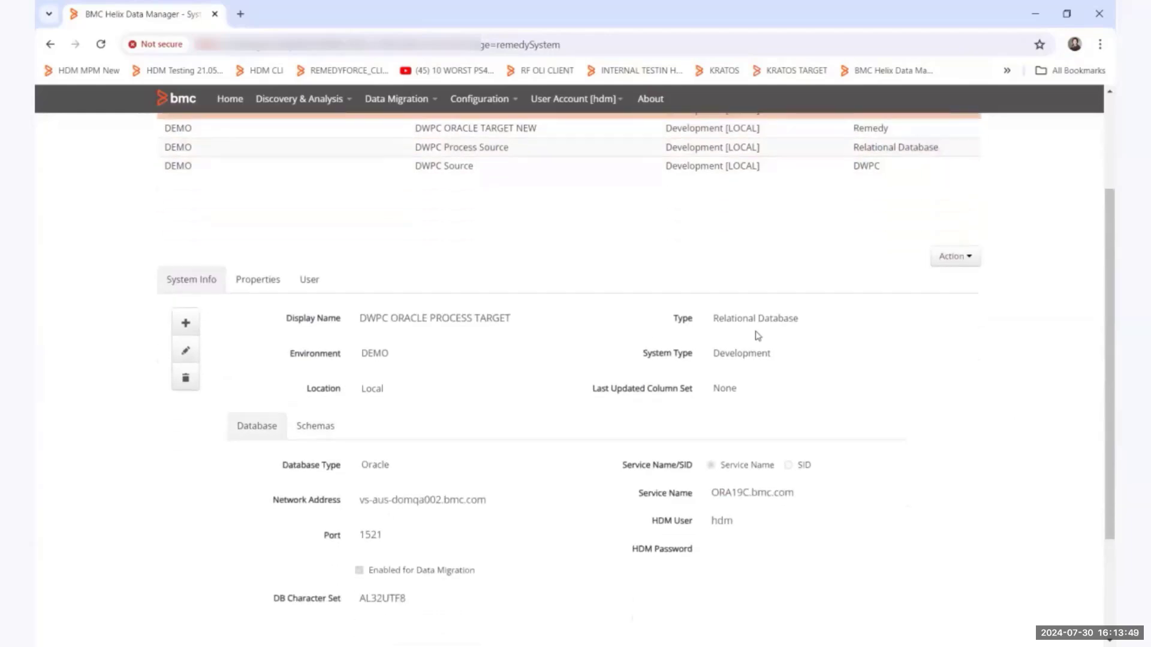
pyautogui.scroll(-1, 829, 333)
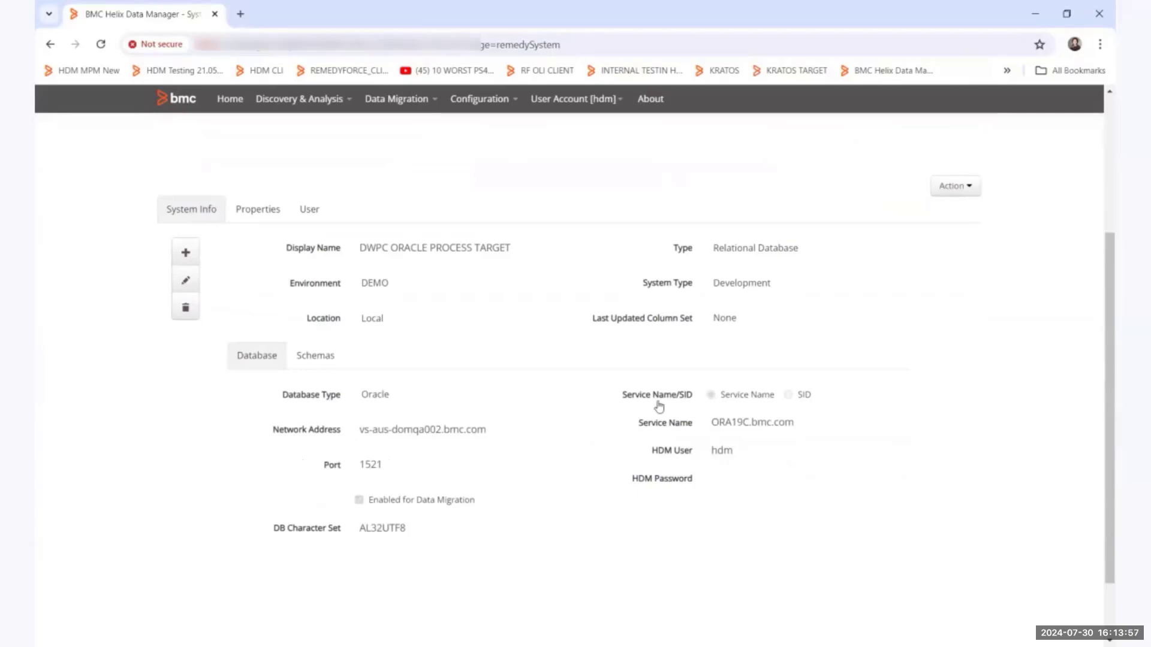
pyautogui.click(316, 356)
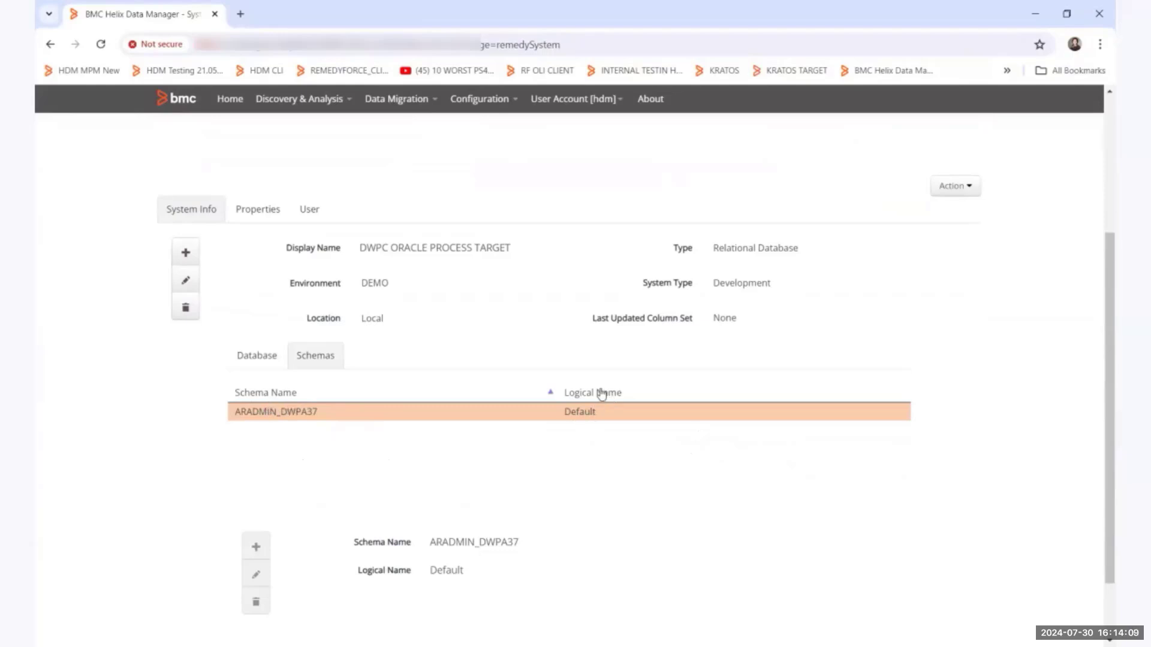
# Select the DWPC Source system and review its system info and database details.
pyautogui.scroll(3, 598, 390)
pyautogui.click(497, 241)
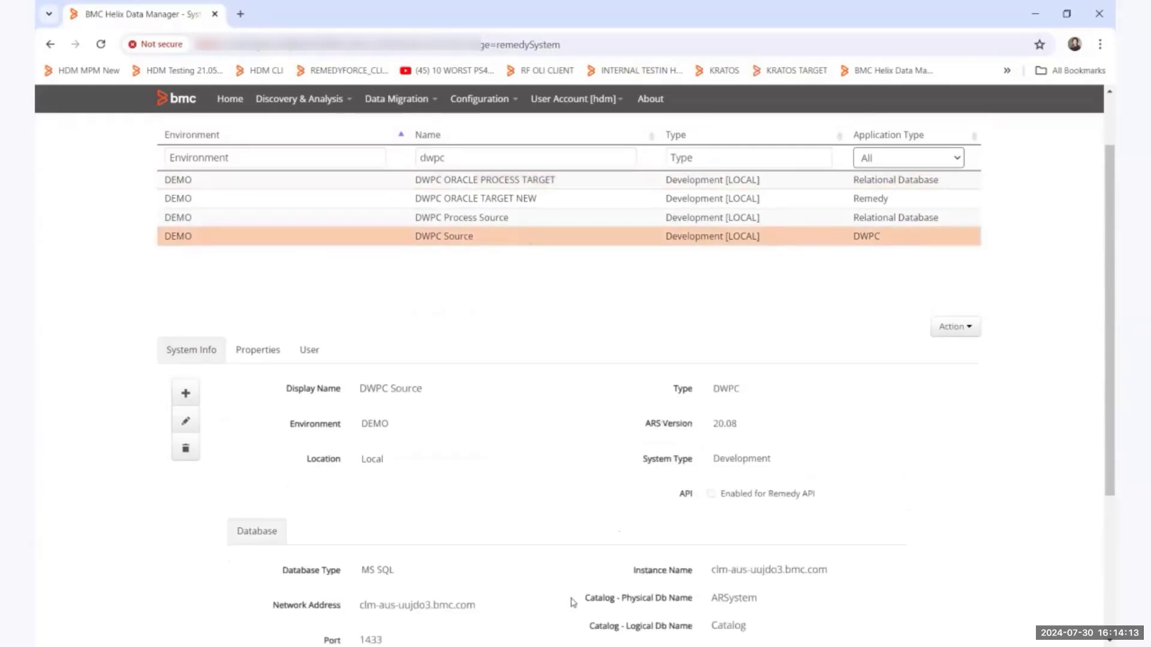
pyautogui.hotkey('alt', 'Tab')
pyautogui.scroll(-2, 921, 473)
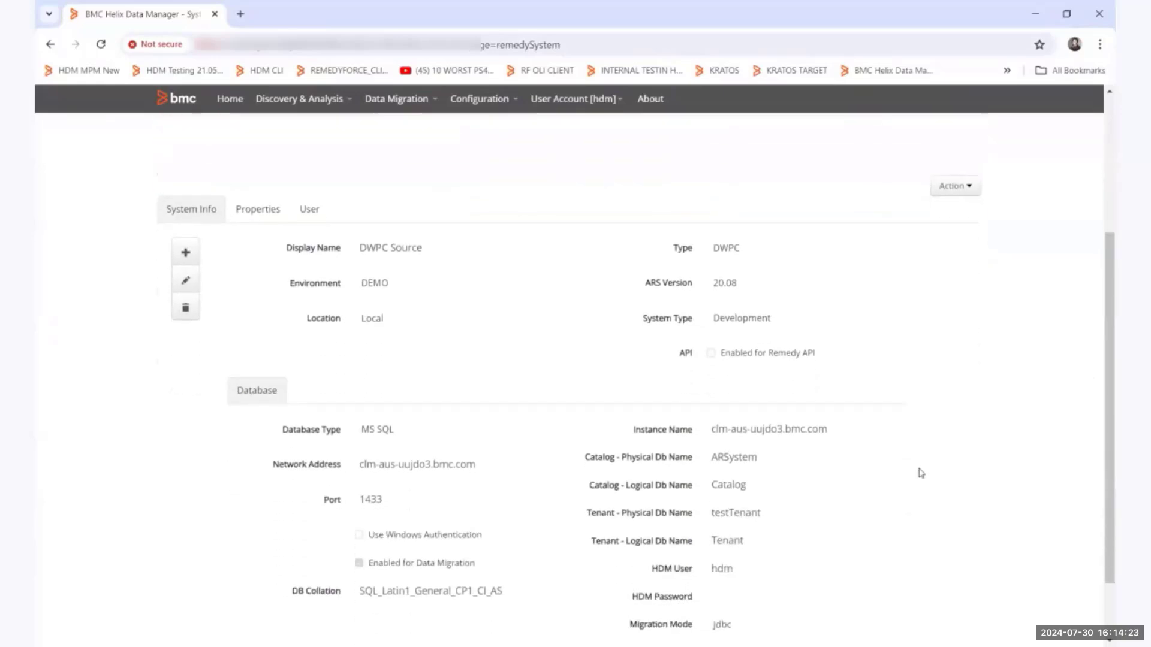
pyautogui.scroll(-1, 921, 473)
pyautogui.scroll(1, 921, 473)
# Open the HDM database integration form for DWPC Source, inspect its administrator credential fields, and close it without creating the integration.
pyautogui.click(958, 188)
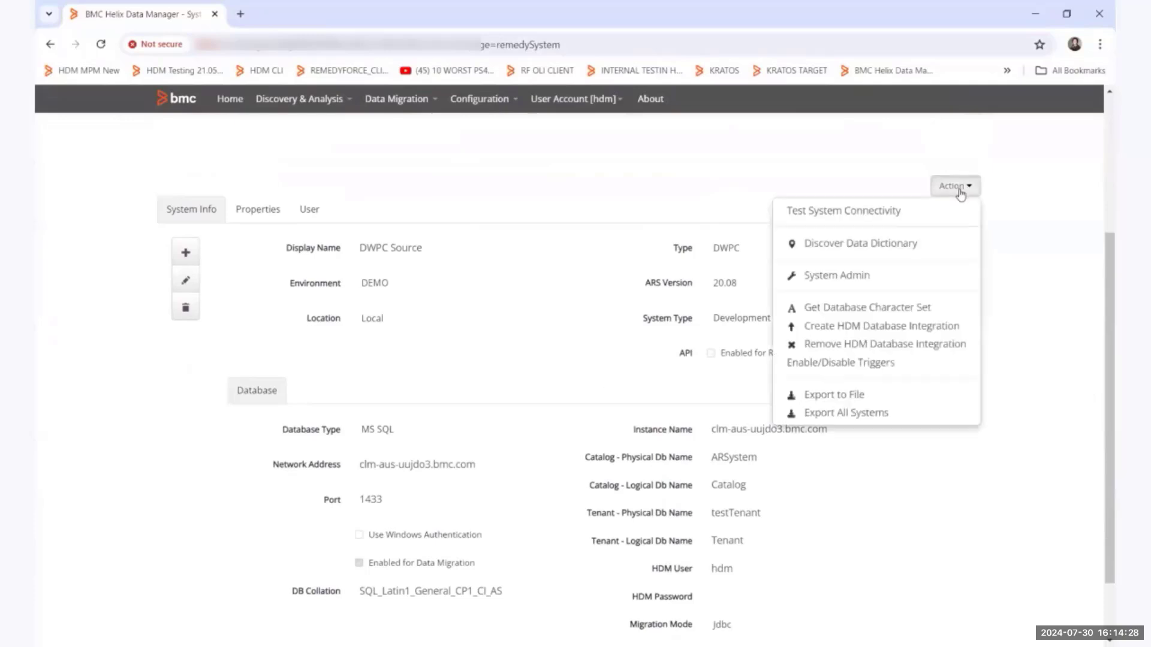
pyautogui.click(863, 327)
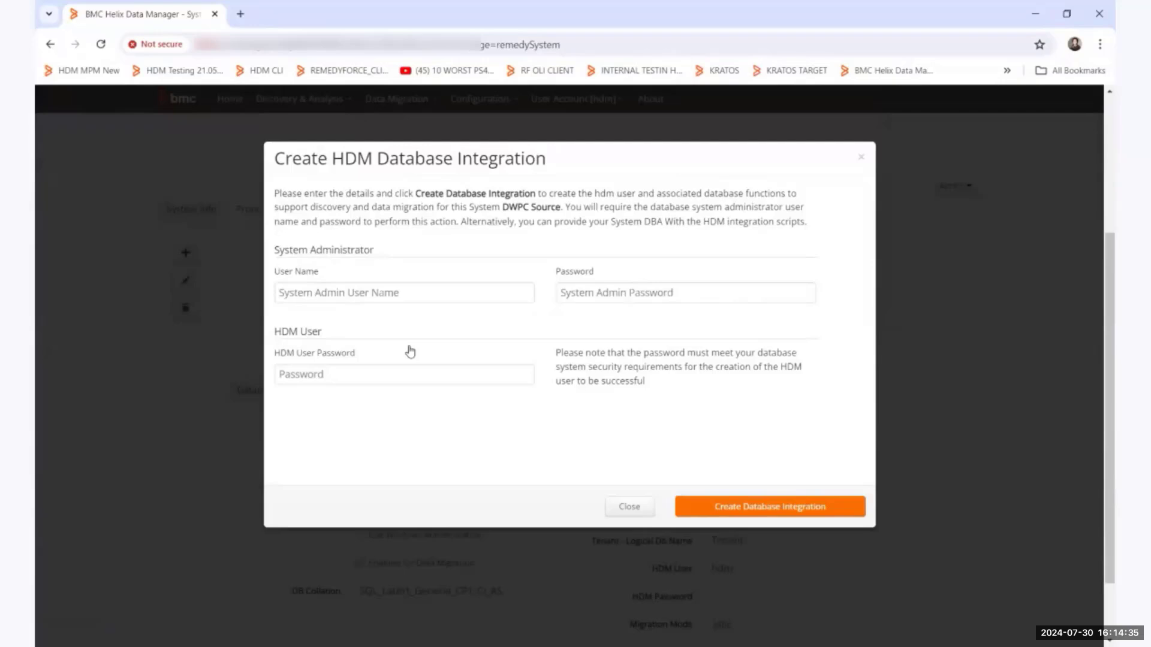
pyautogui.click(295, 290)
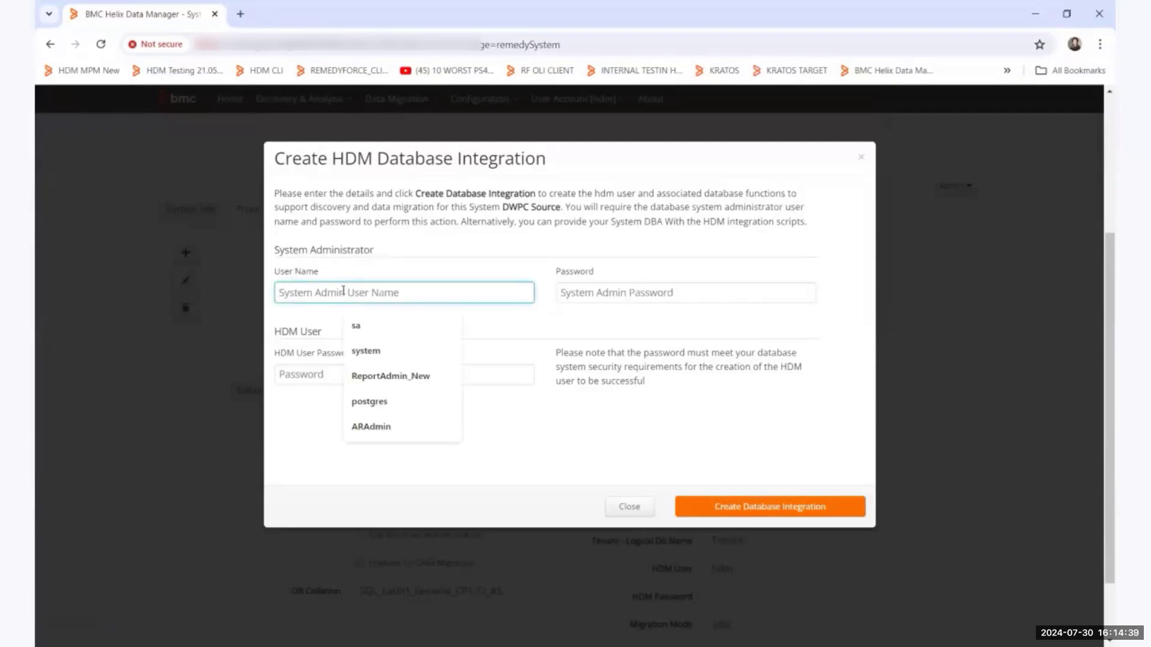
pyautogui.click(661, 293)
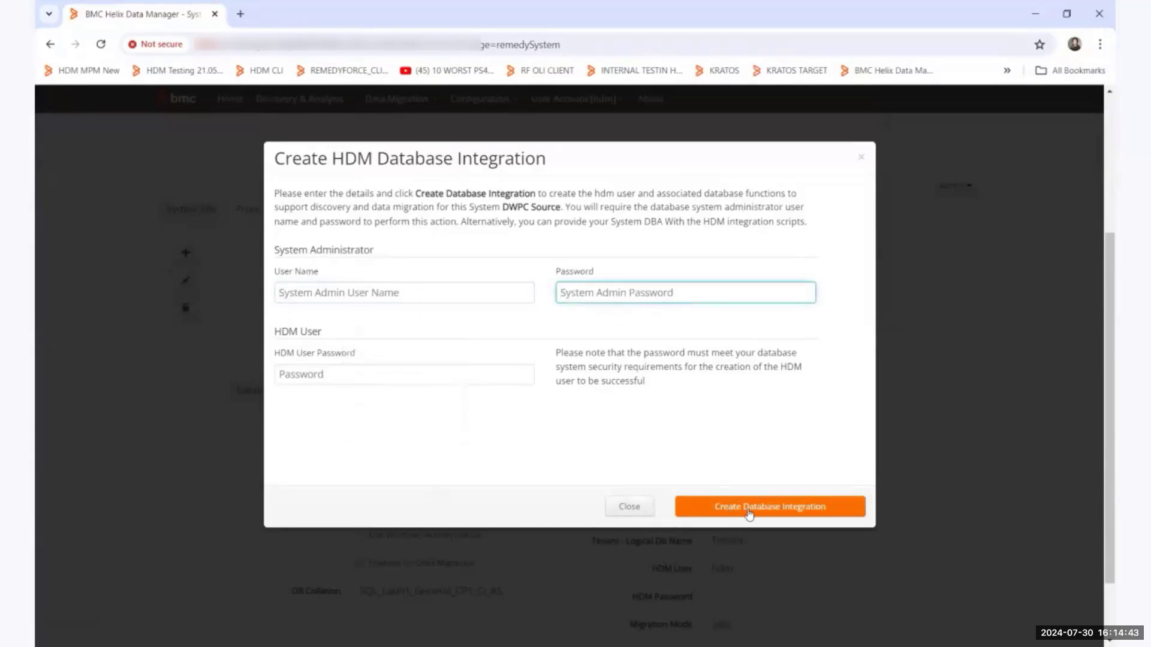
pyautogui.click(620, 517)
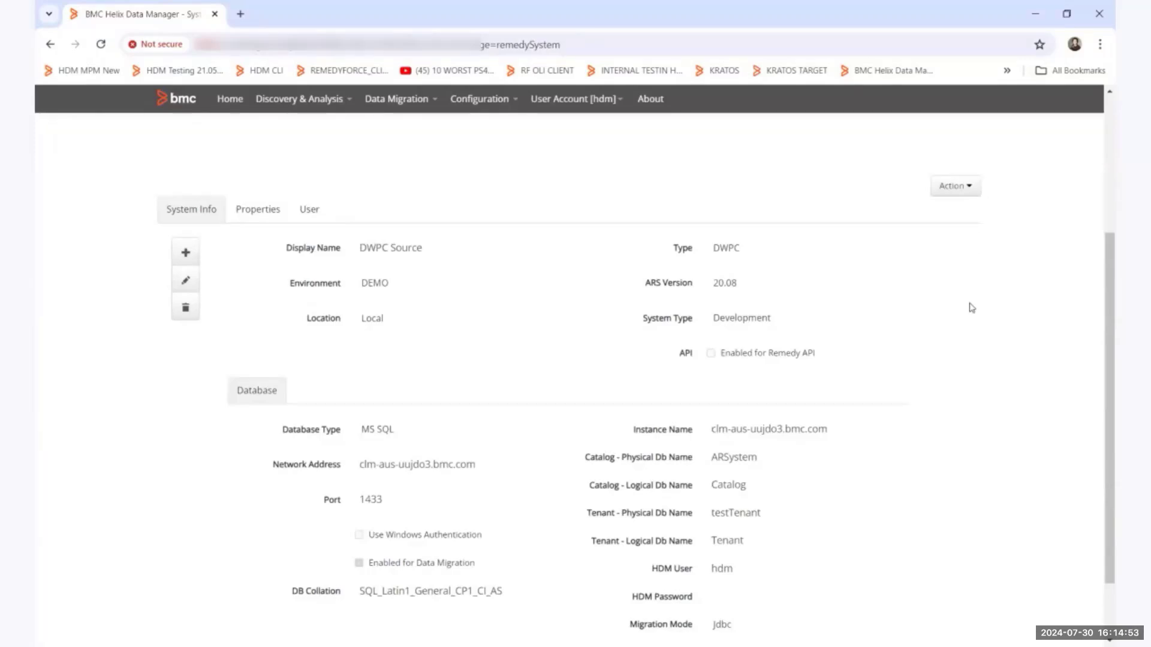
# Locate the database character set action for DWPC Source and examine the system's DB Collation value.
pyautogui.click(950, 187)
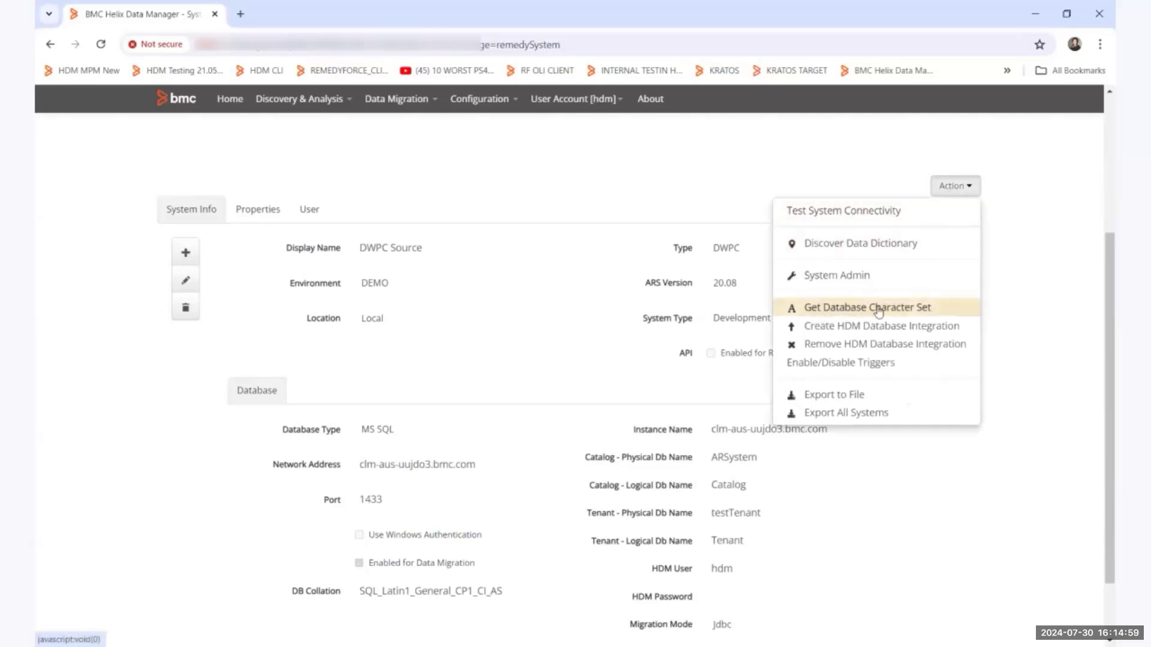
pyautogui.click(1043, 336)
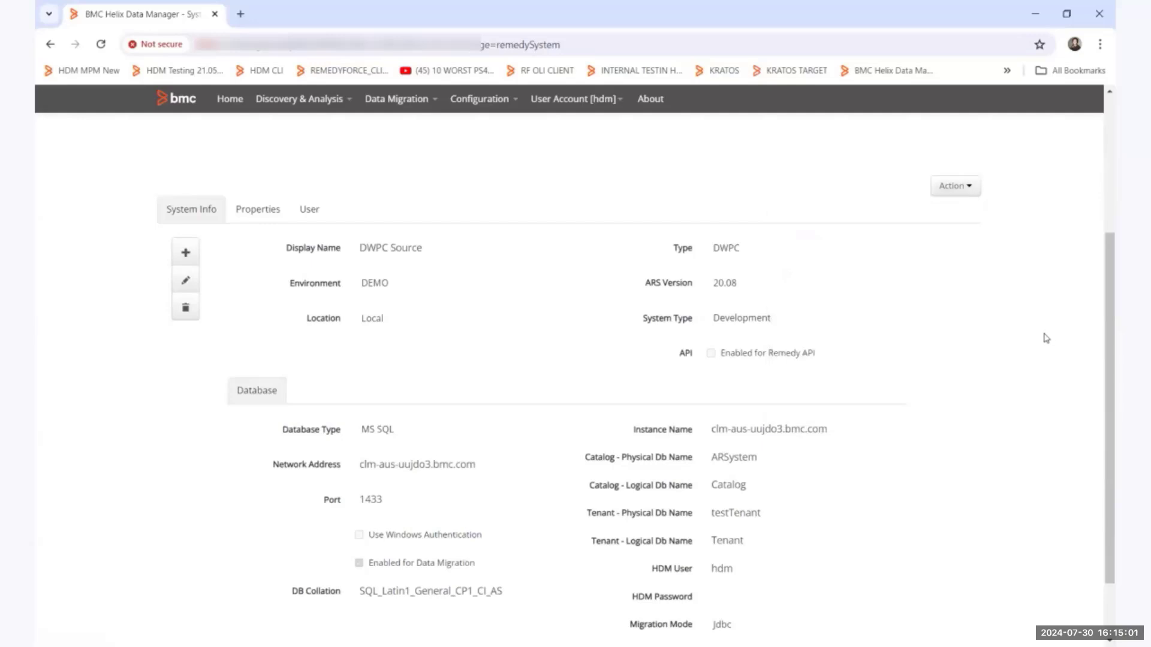
pyautogui.scroll(-1, 699, 508)
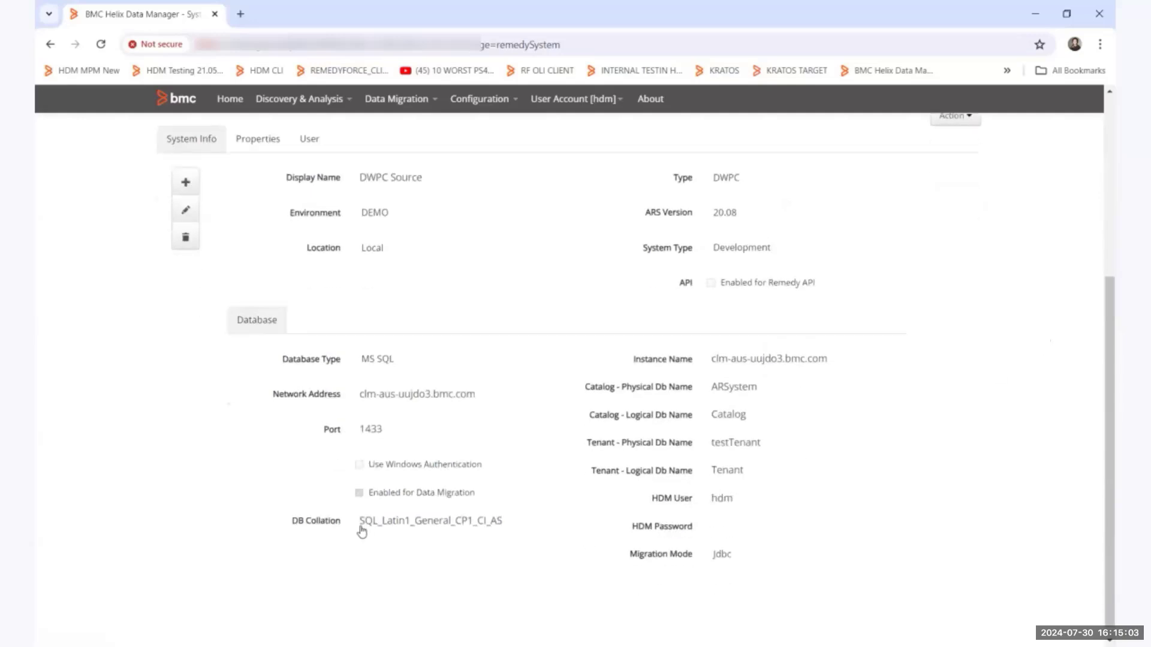
pyautogui.moveTo(361, 526); pyautogui.dragTo(506, 529)
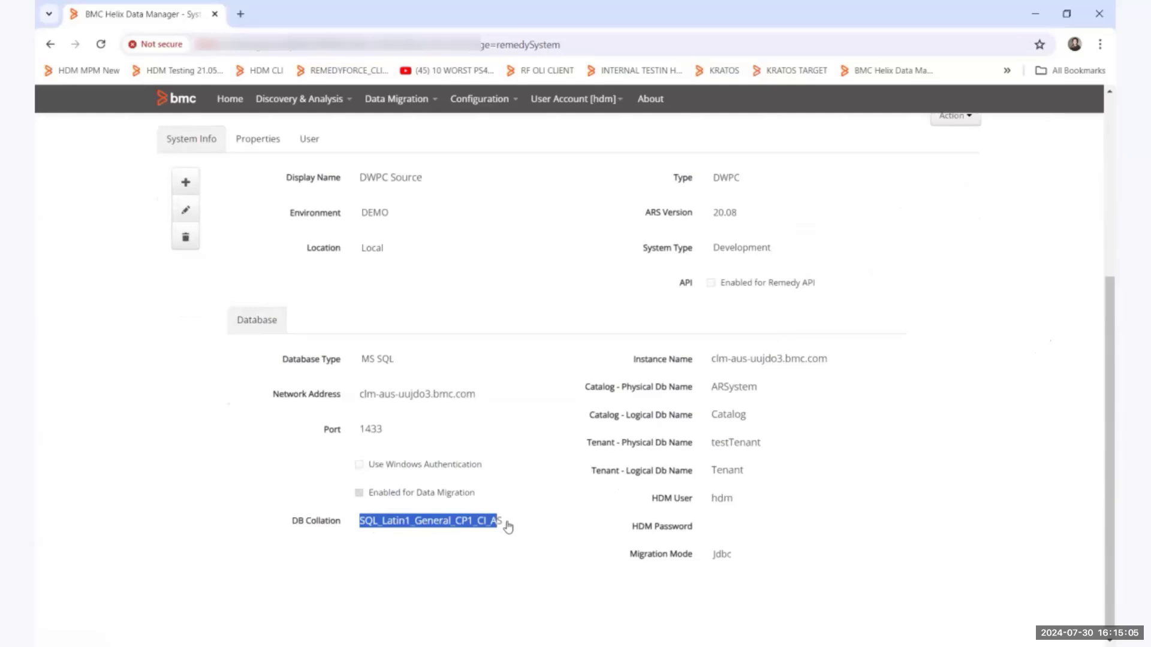
pyautogui.click(528, 495)
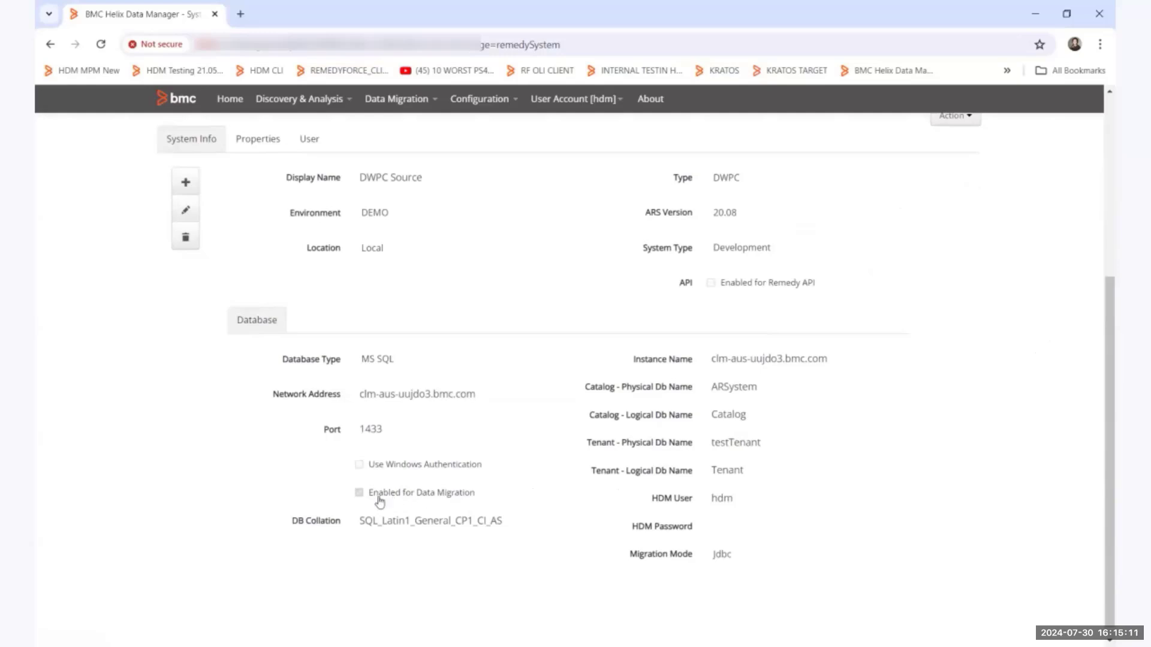
# Open the data dictionary discovery request for DWPC Source, review its options, and cancel it.
pyautogui.scroll(1, 1024, 498)
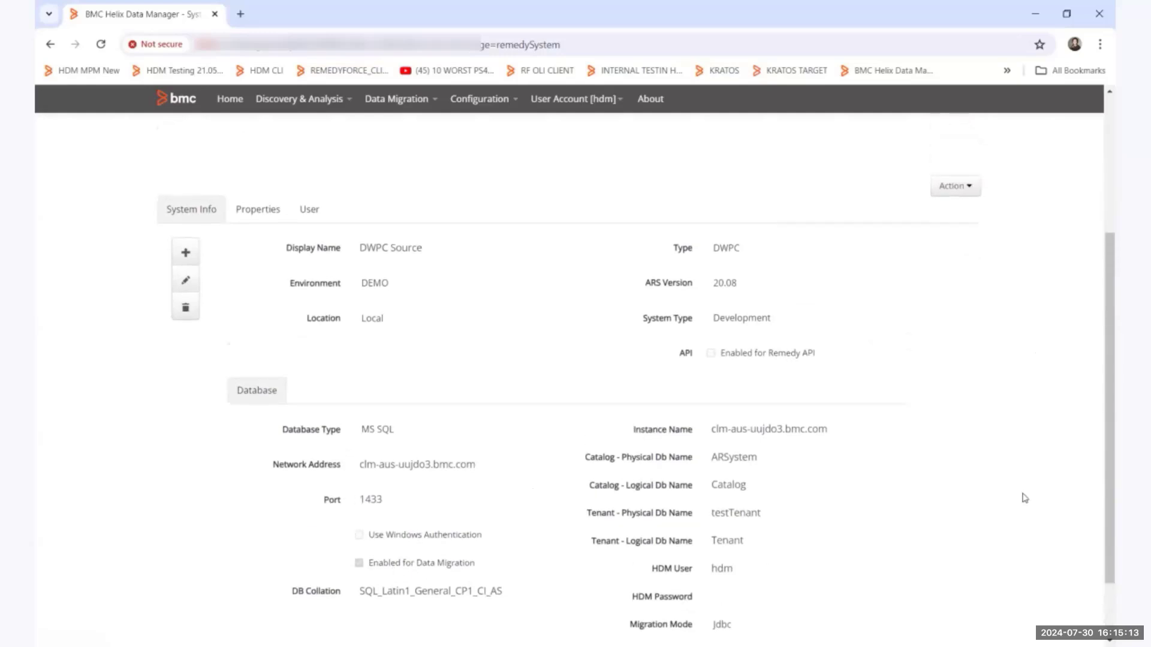
pyautogui.scroll(2, 1024, 498)
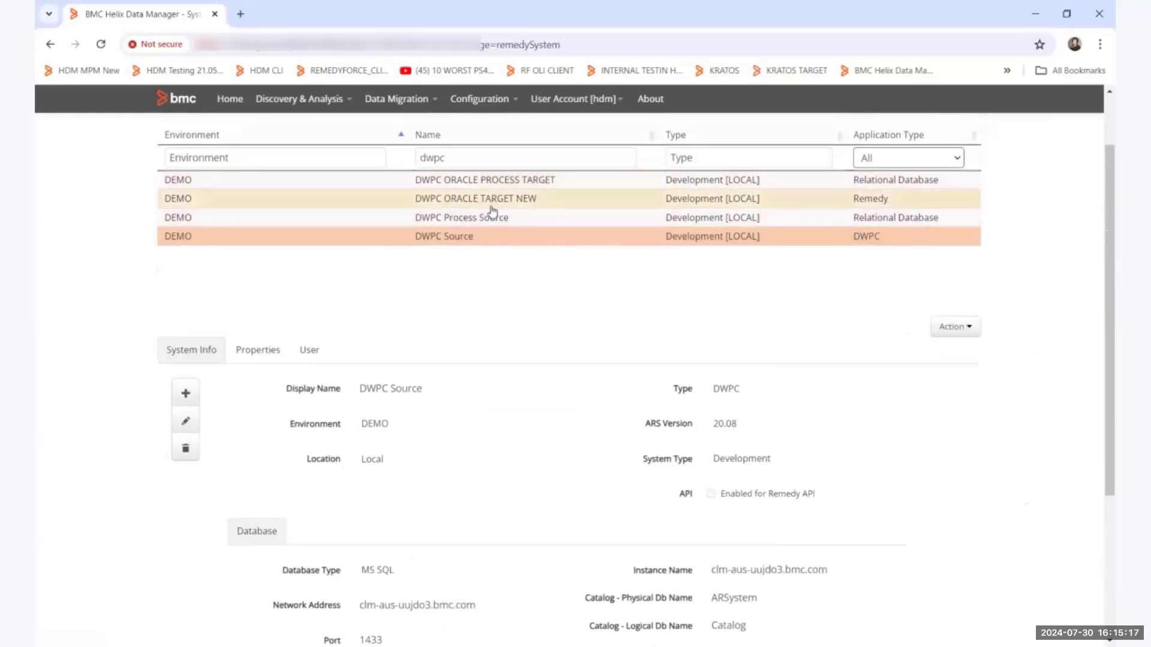
pyautogui.scroll(-1, 917, 345)
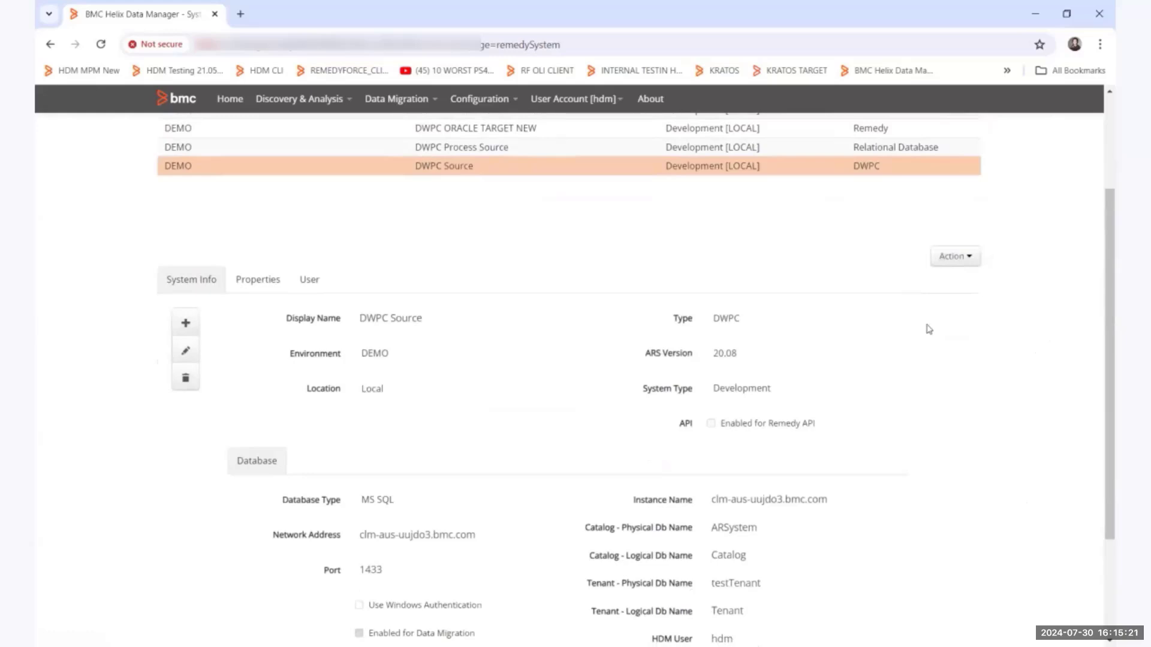
pyautogui.scroll(-1, 930, 324)
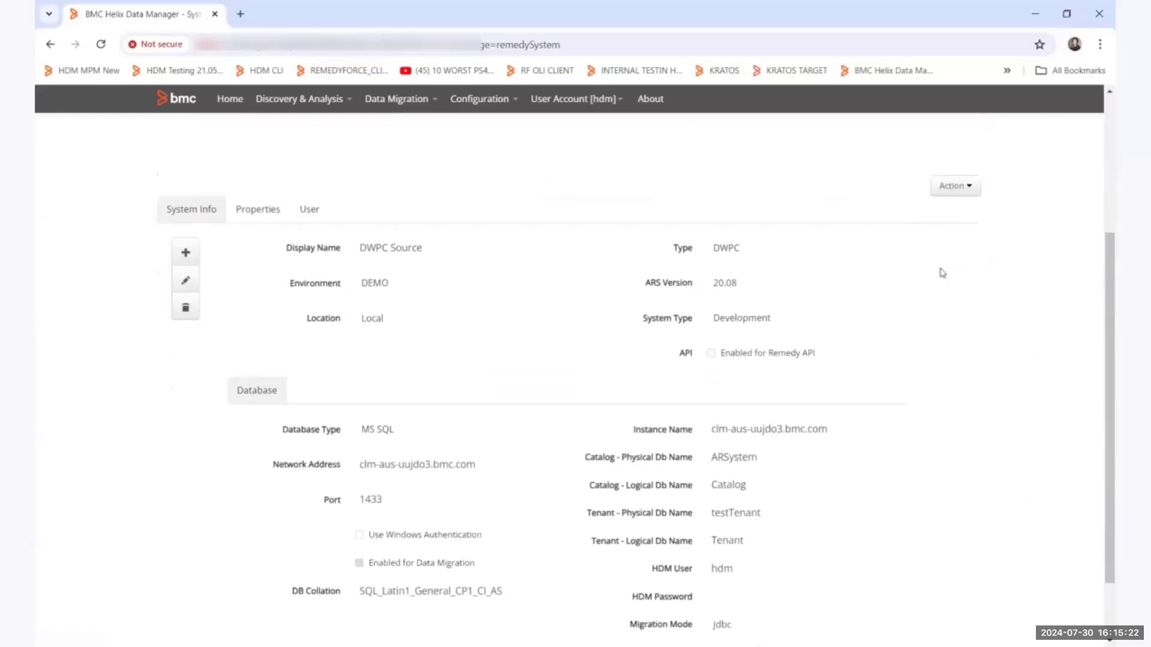
pyautogui.click(955, 188)
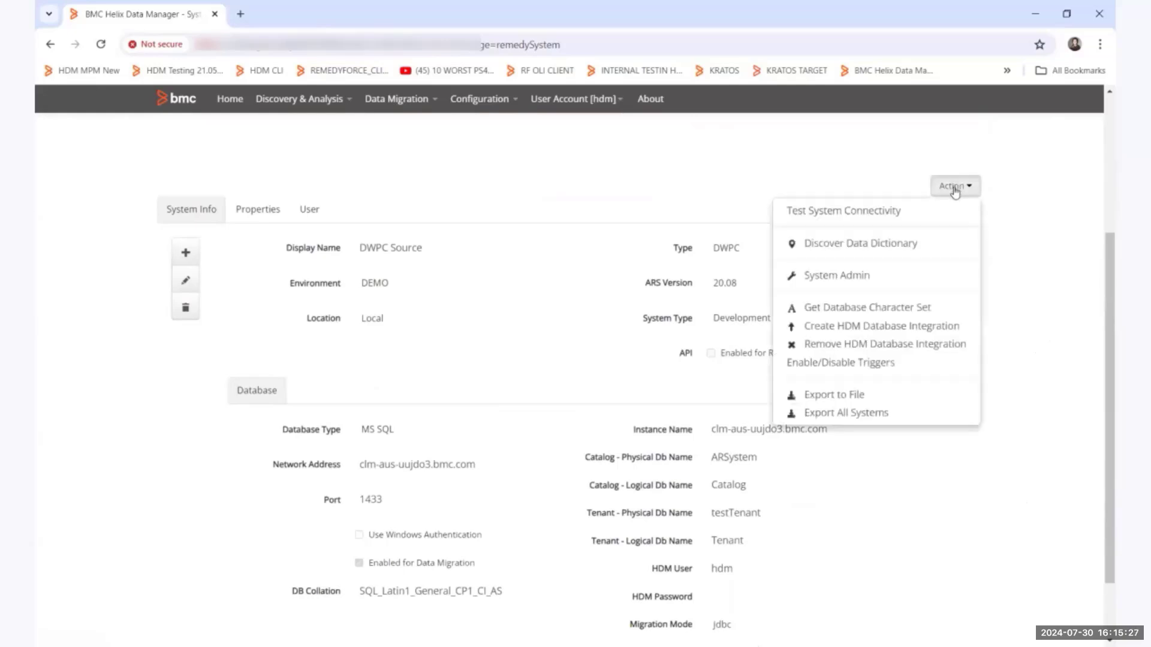
pyautogui.click(838, 250)
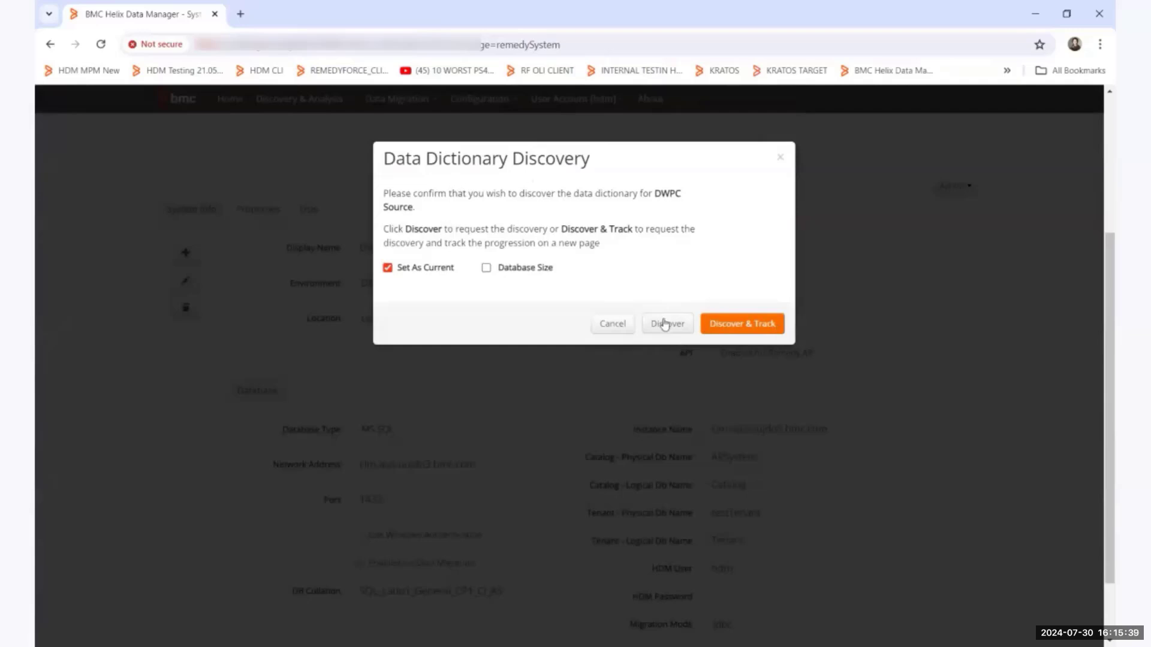
pyautogui.click(609, 323)
# Go to the DEMO environment's systems on the home page and view the data dictionary of DWPC Source.
pyautogui.scroll(3, 1066, 383)
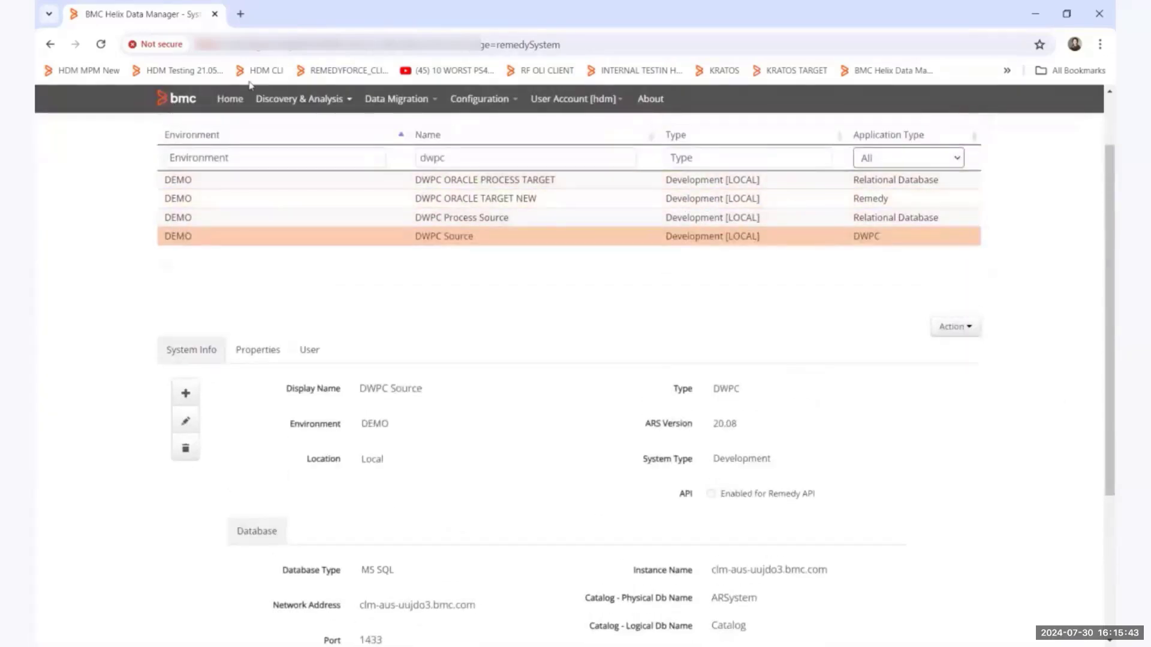
pyautogui.click(223, 108)
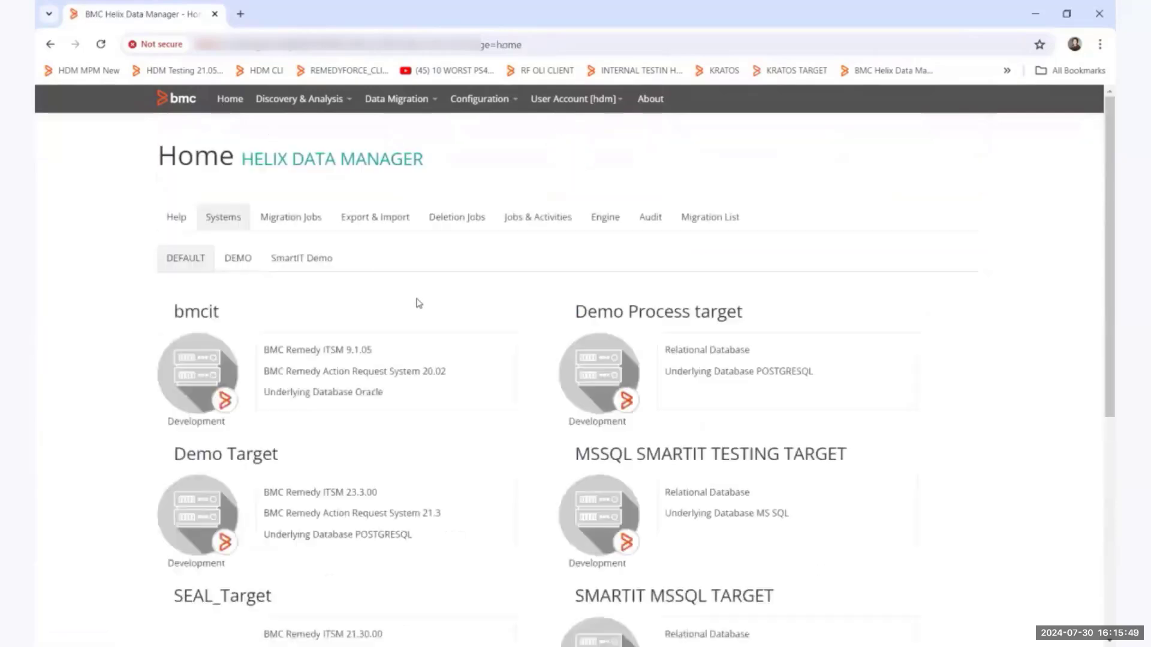
pyautogui.click(248, 264)
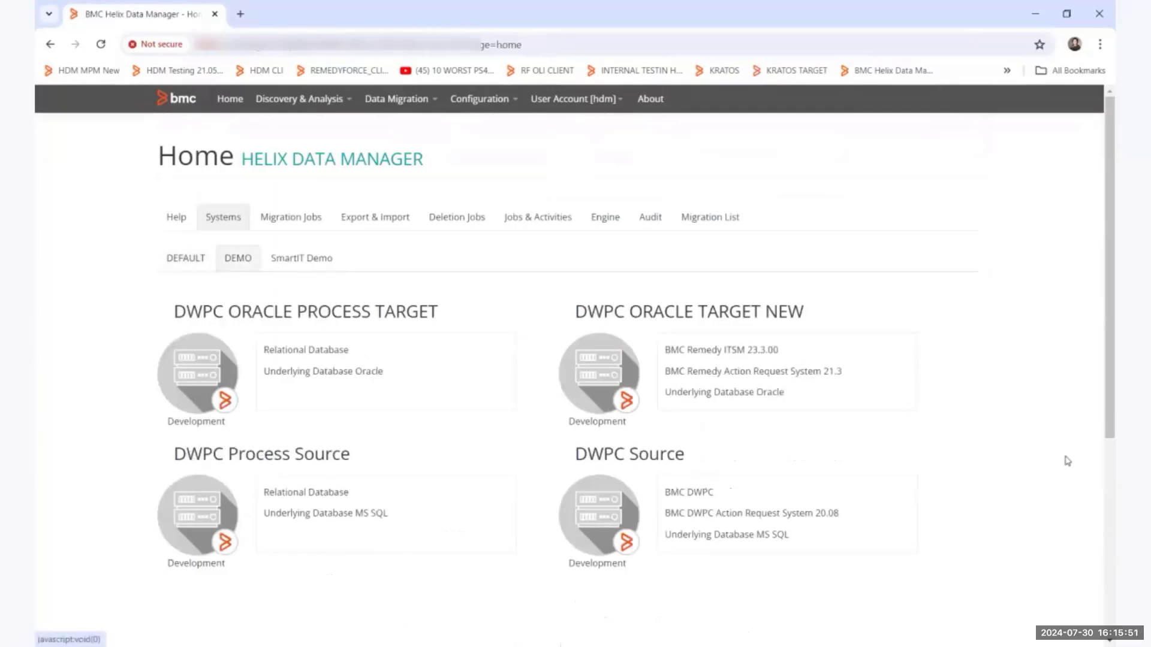
pyautogui.scroll(-3, 1066, 460)
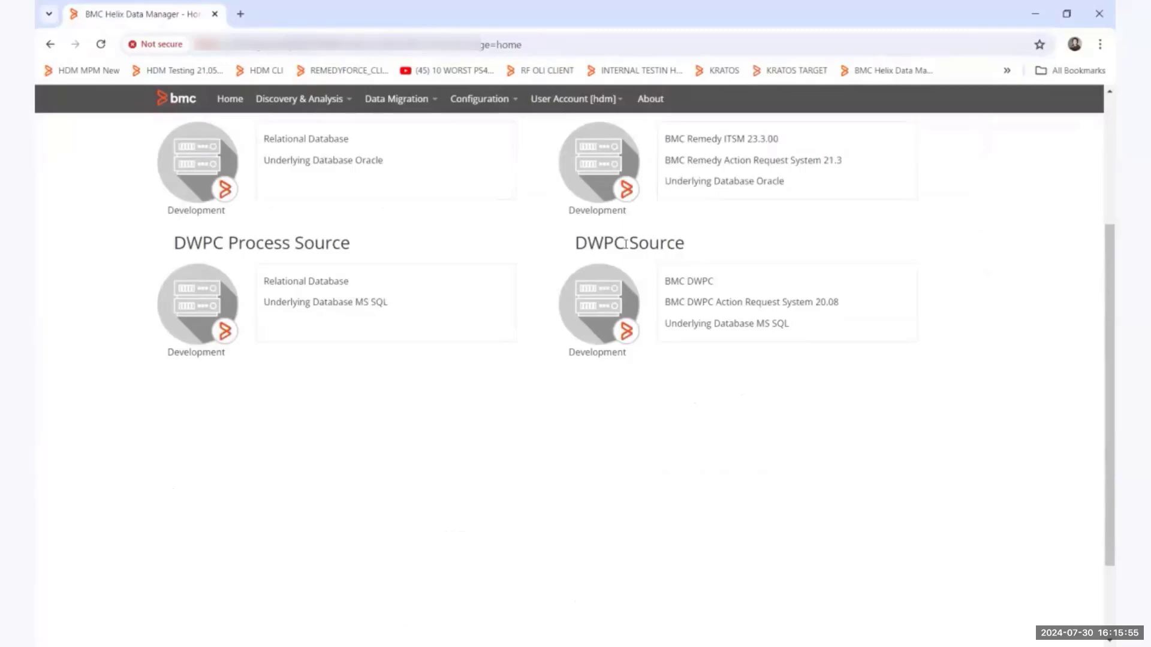
pyautogui.click(610, 309)
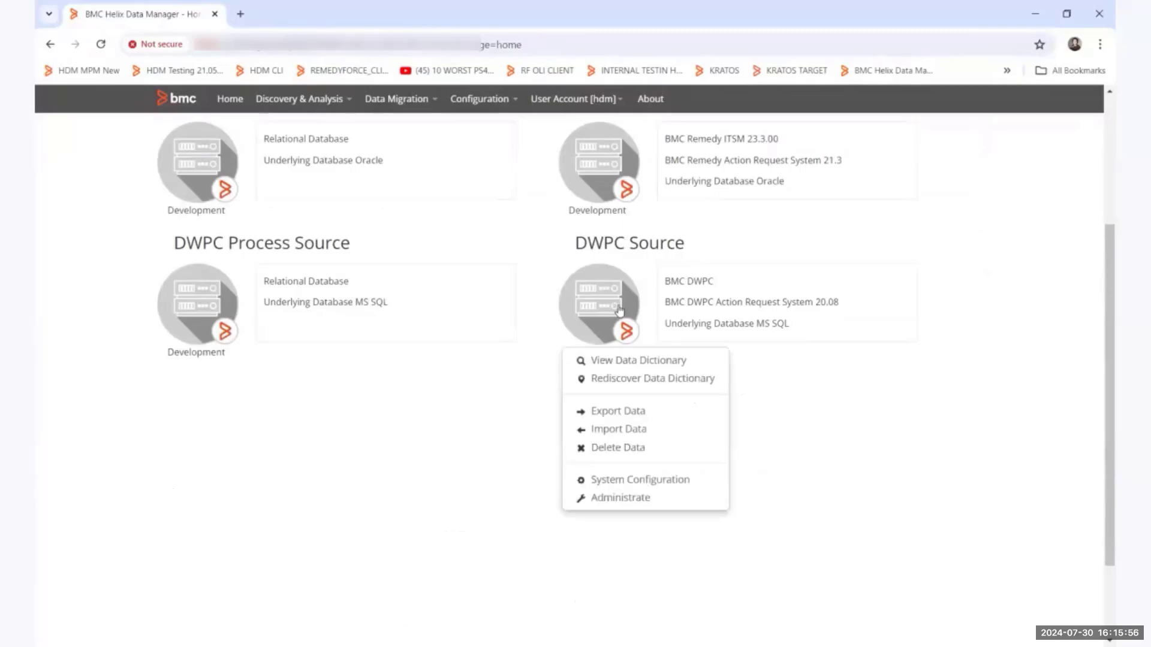
pyautogui.click(611, 360)
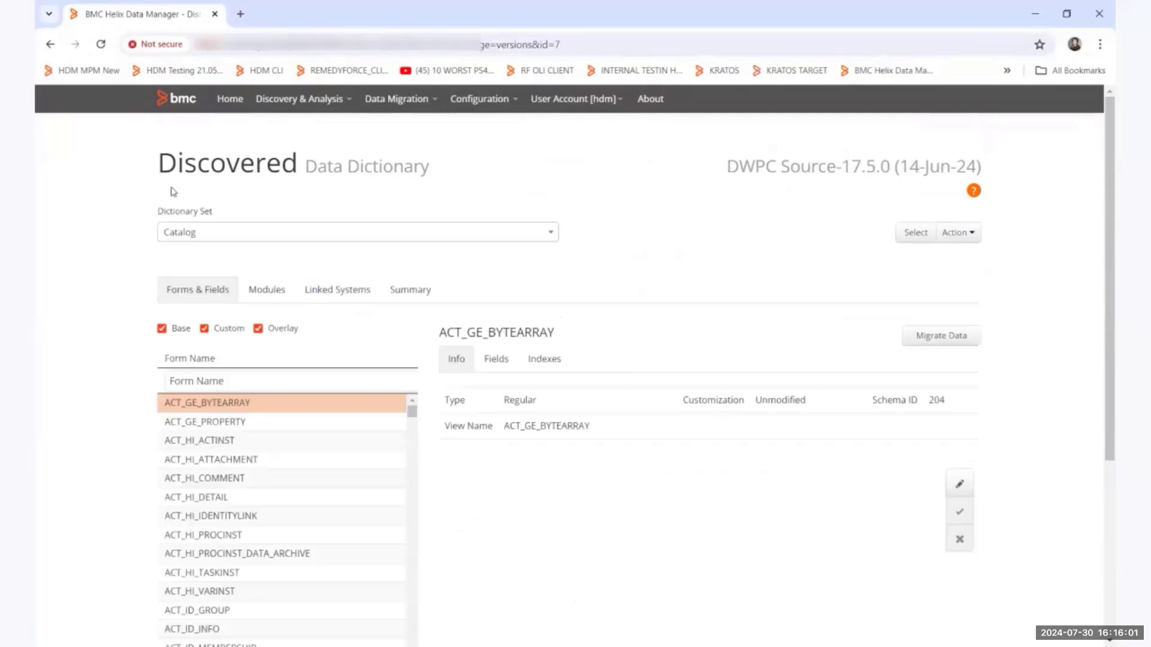
# Switch the dictionary set to Tenant, look through its forms, and switch back to Catalog.
pyautogui.click(212, 234)
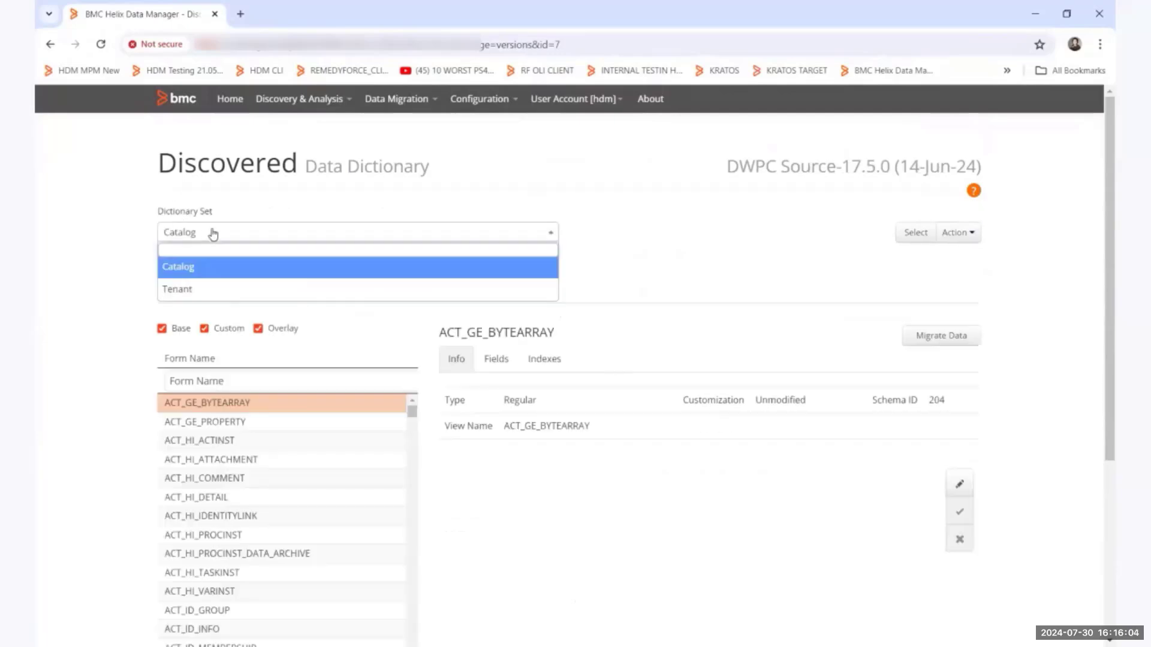
pyautogui.click(197, 289)
pyautogui.scroll(-2, 228, 431)
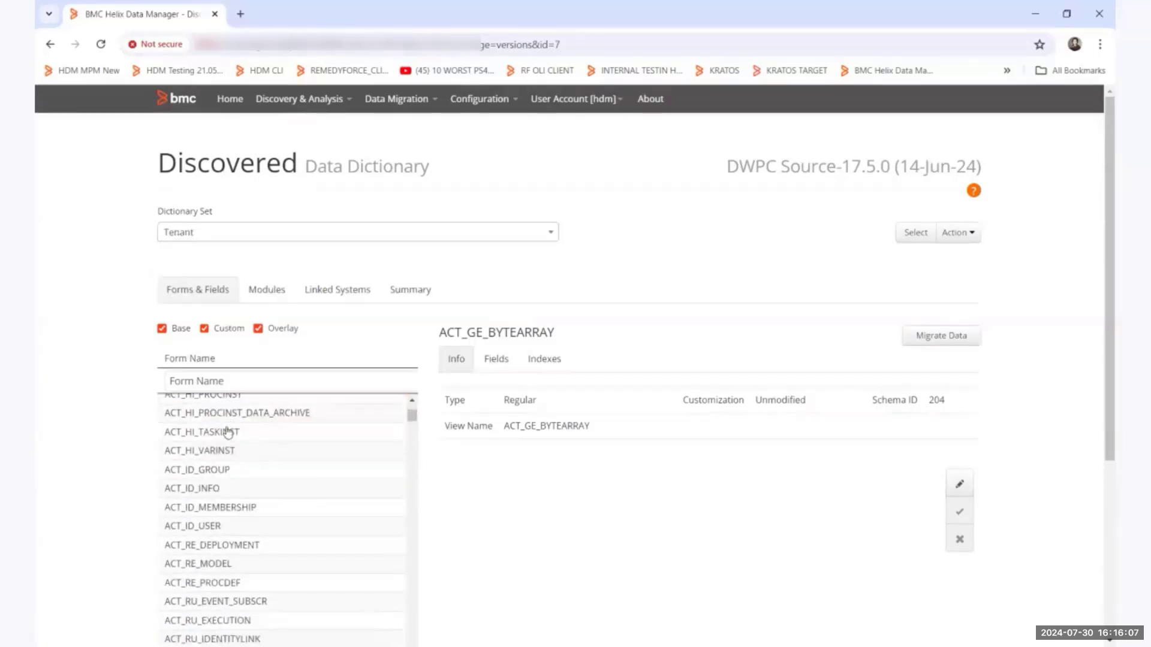
pyautogui.scroll(-2, 230, 427)
pyautogui.scroll(5, 234, 428)
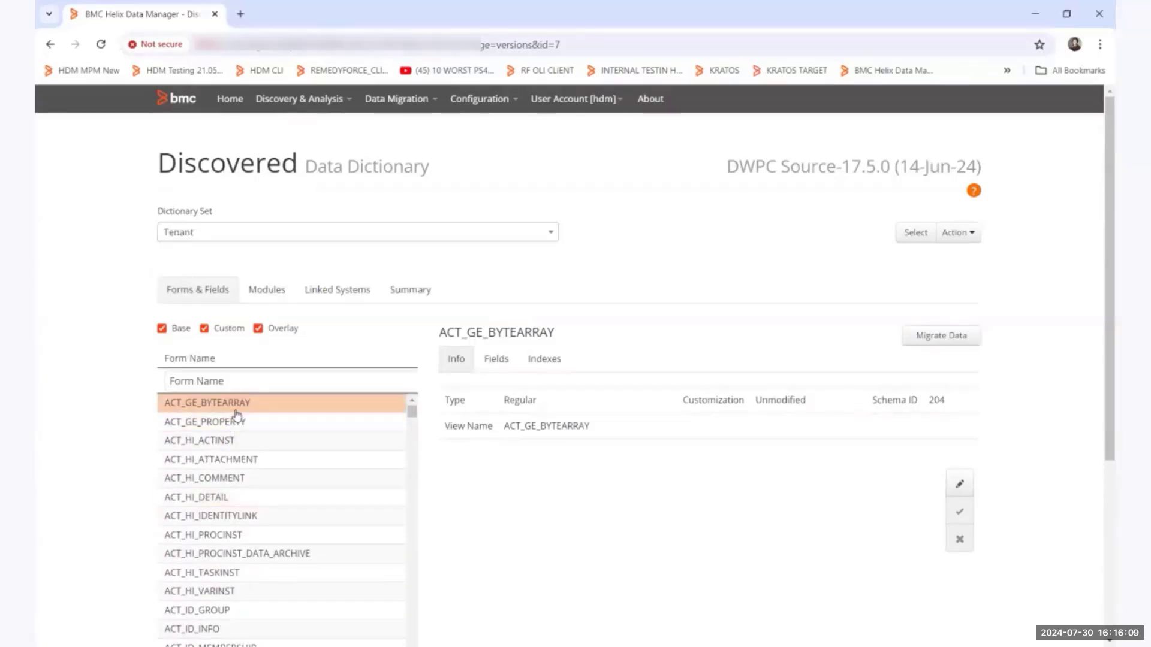
pyautogui.click(277, 235)
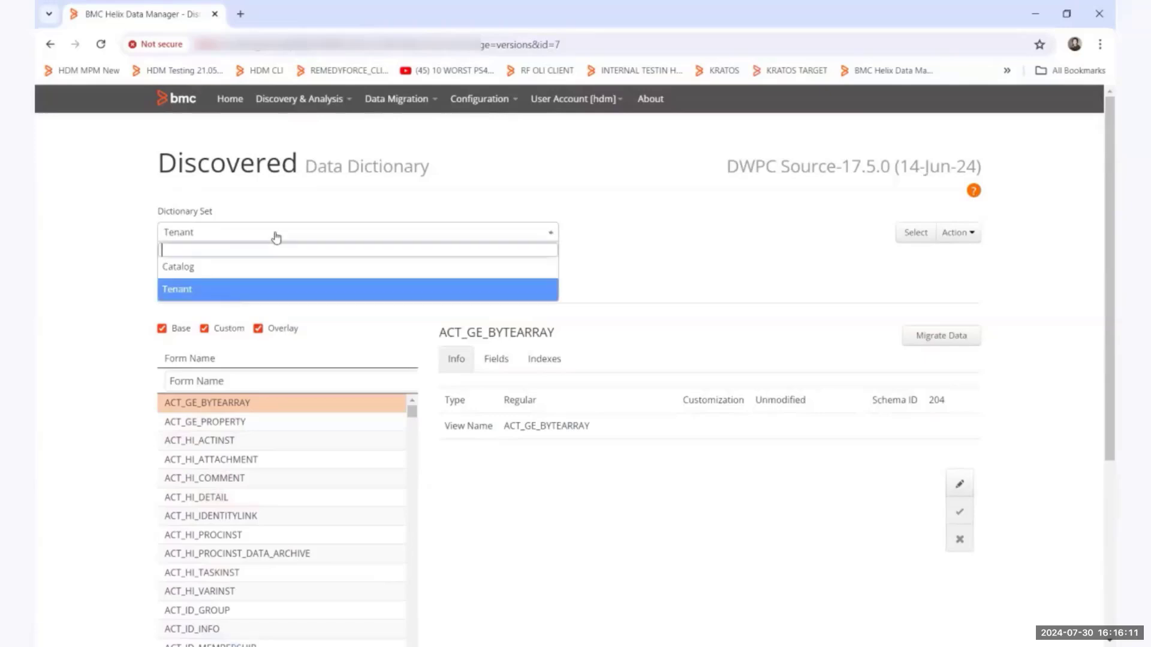
pyautogui.click(248, 269)
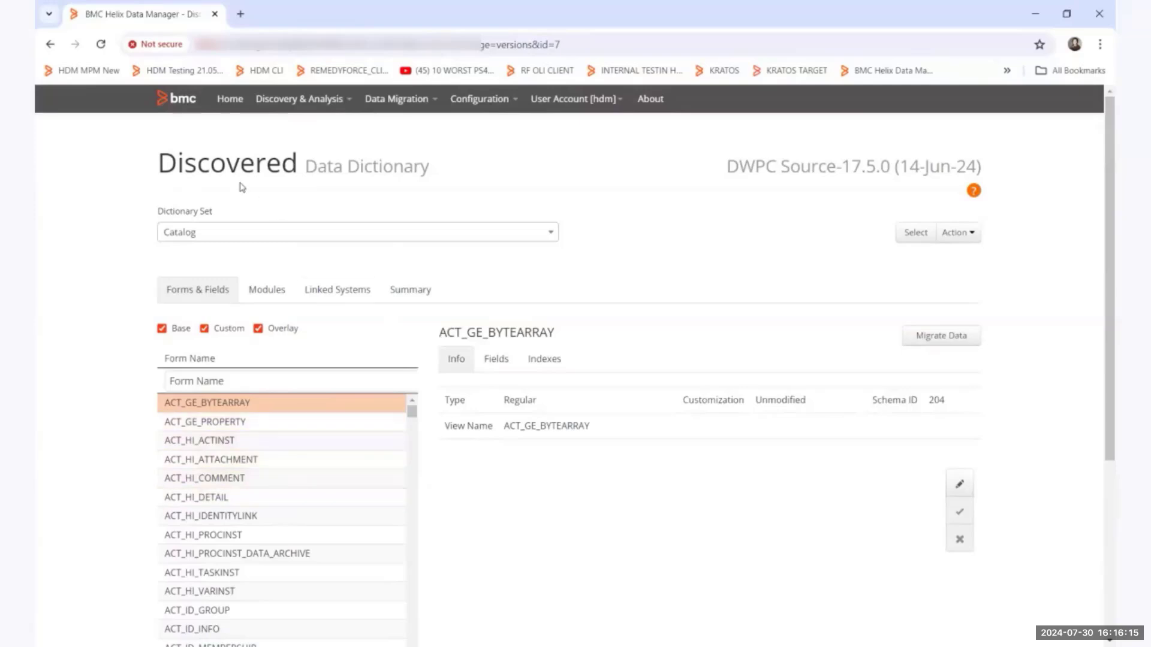
# Return to the DEMO systems, view the data dictionary of DWPC Process Source, and look through its tables.
pyautogui.click(50, 44)
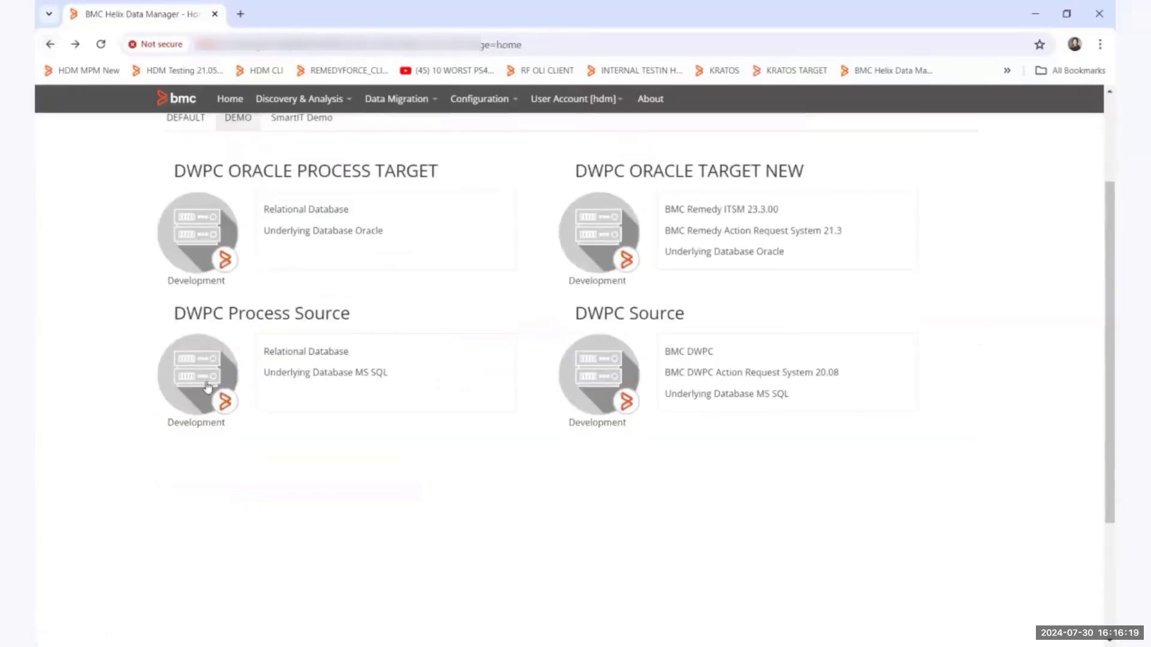
pyautogui.click(209, 395)
pyautogui.click(209, 431)
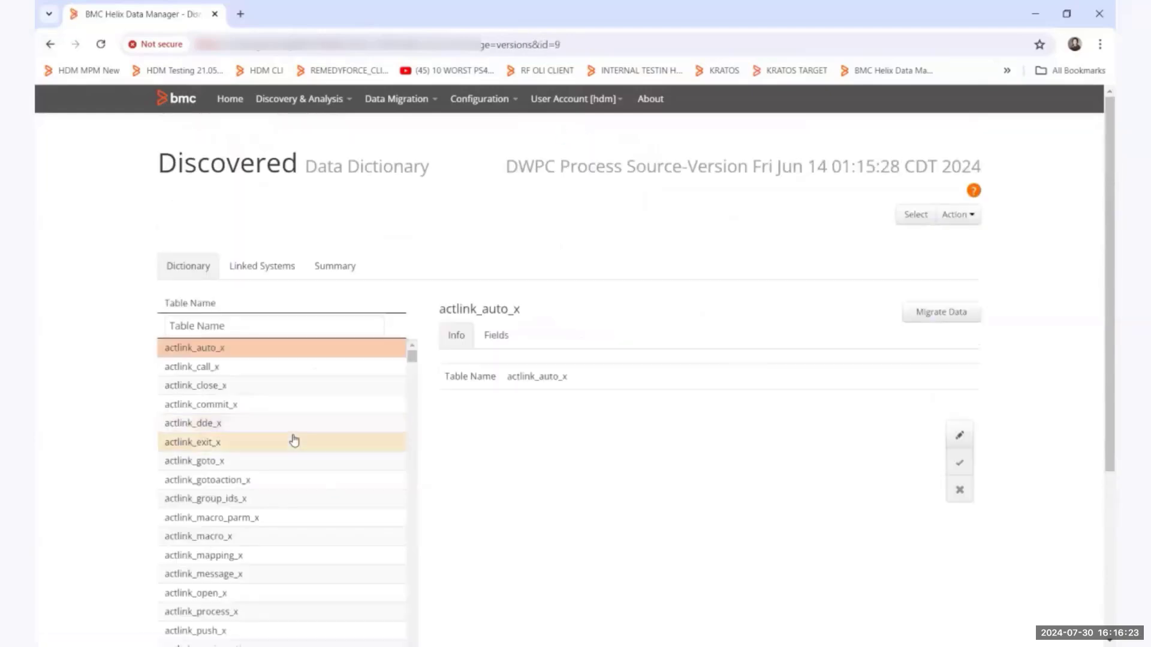
pyautogui.scroll(-4, 293, 440)
pyautogui.scroll(-5, 294, 439)
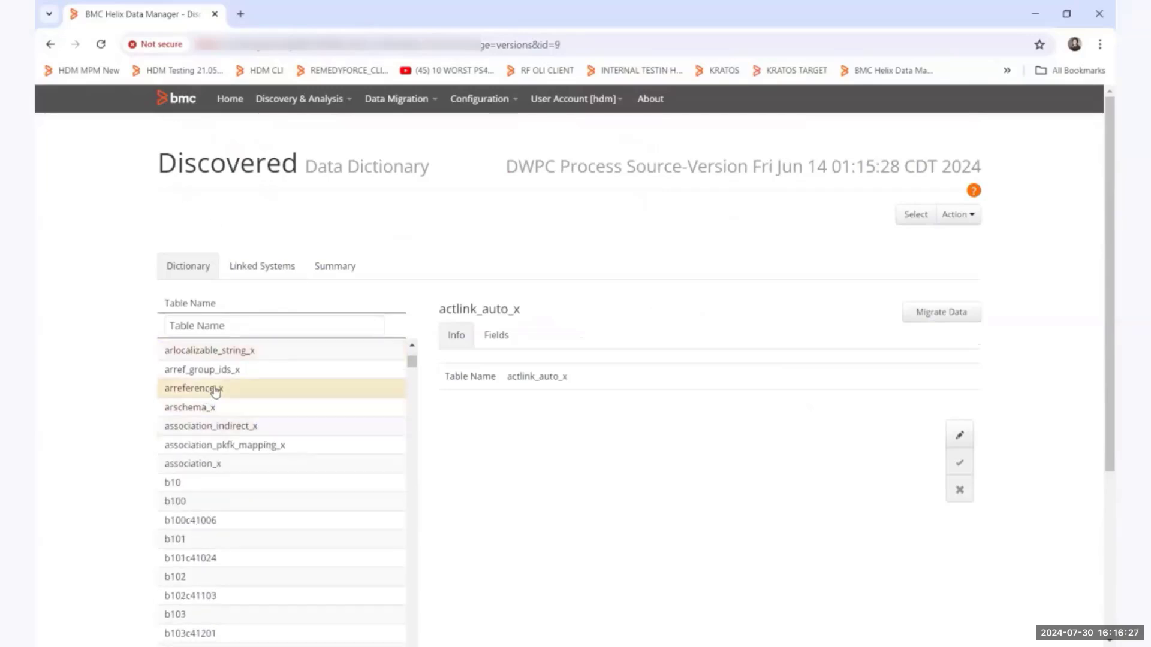
pyautogui.scroll(-1, 271, 403)
pyautogui.scroll(-8, 272, 405)
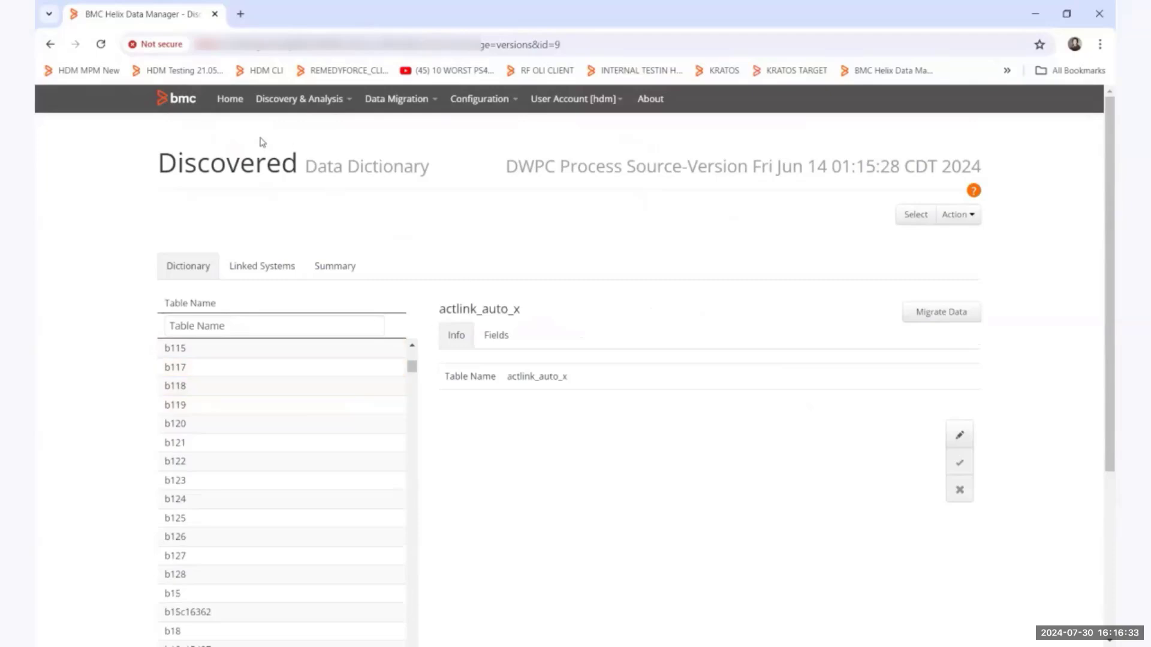
# Open the file system connections configuration and choose DWPC Source as source system and DWPC ORACLE TARGET NEW as target system.
pyautogui.click(48, 46)
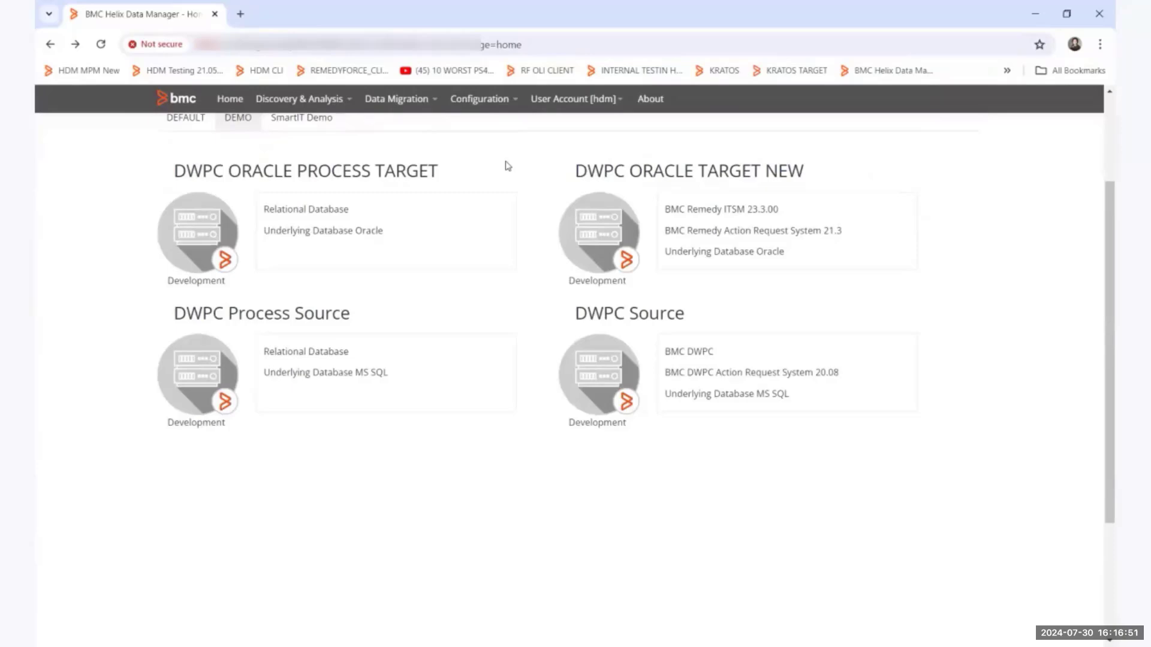
pyautogui.click(472, 103)
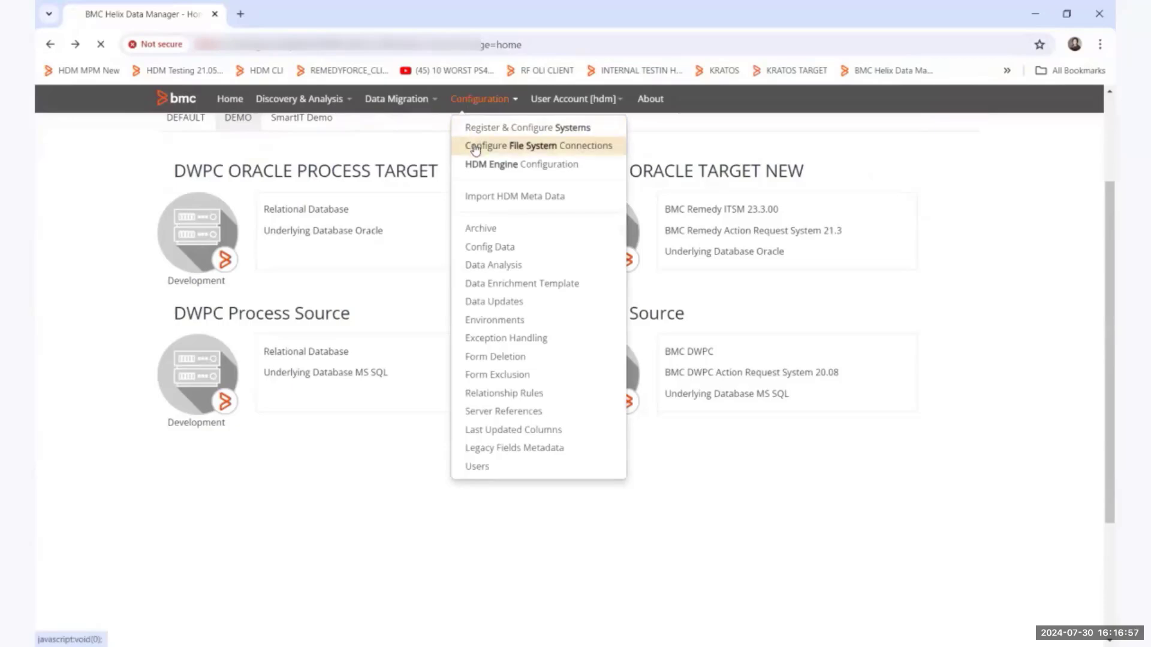
pyautogui.click(475, 149)
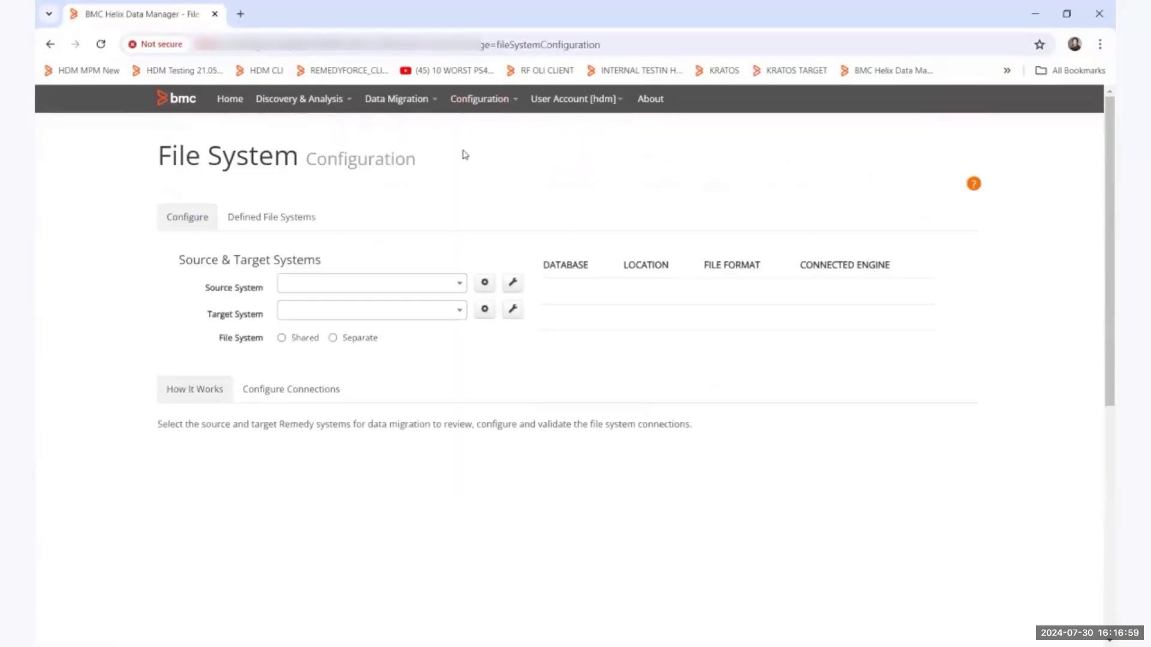
pyautogui.click(391, 287)
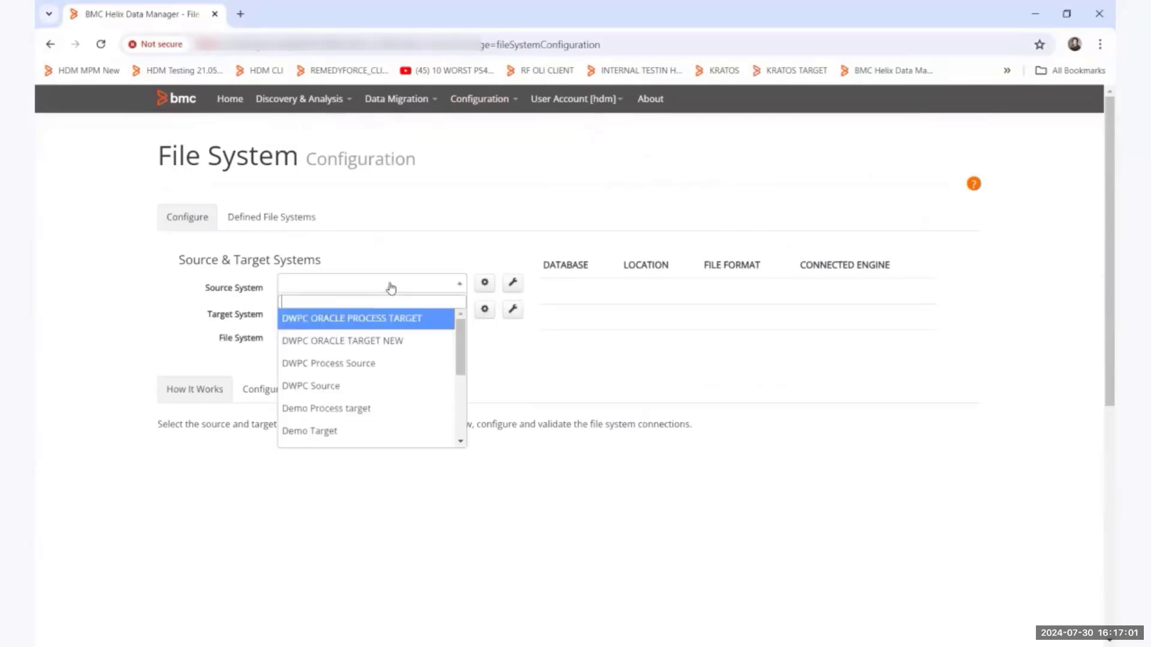
pyautogui.click(359, 388)
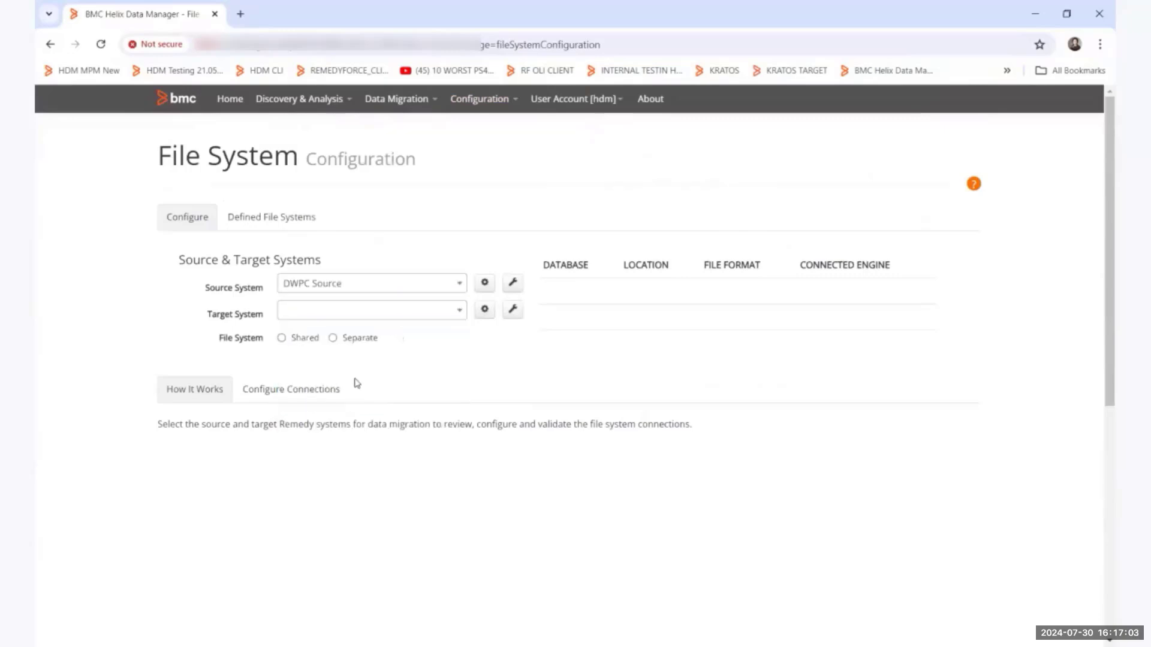
pyautogui.click(359, 309)
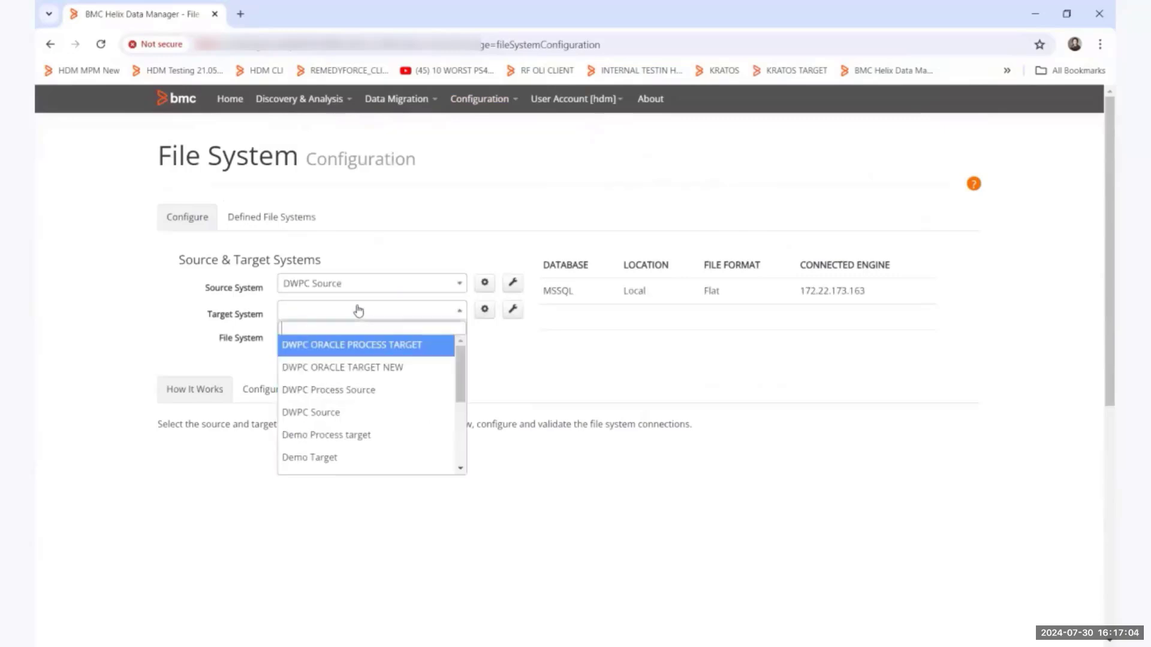
pyautogui.click(385, 367)
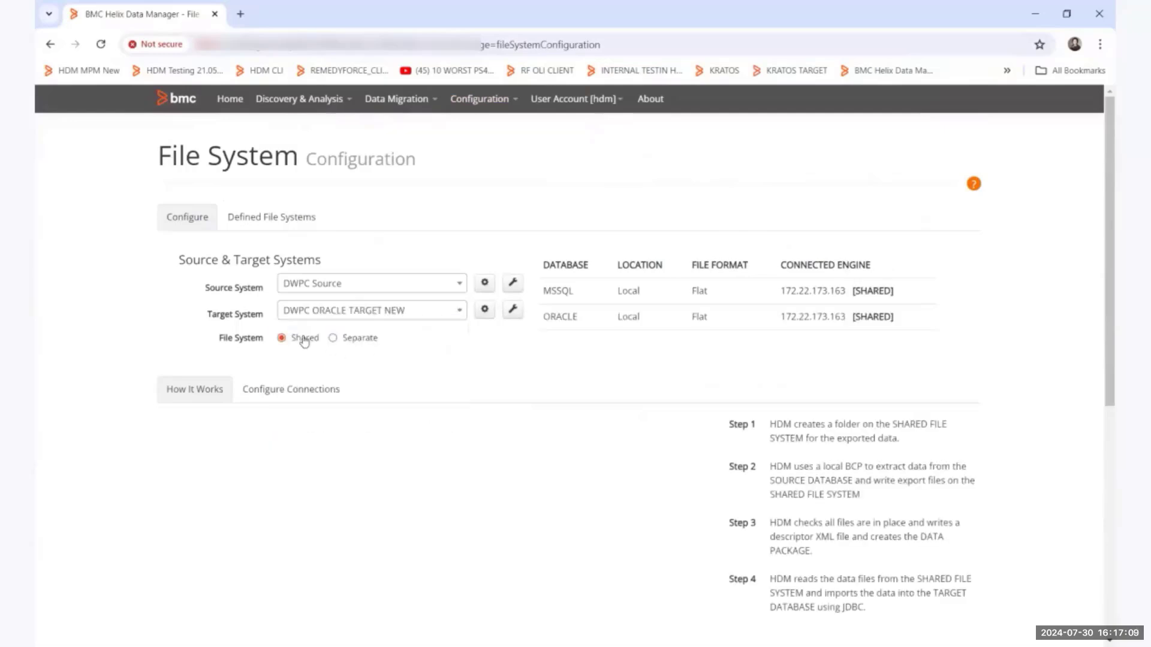
# Review the shared file system connections for exporting from DWPC Source and importing into DWPC ORACLE TARGET NEW, and save the configuration.
pyautogui.click(294, 388)
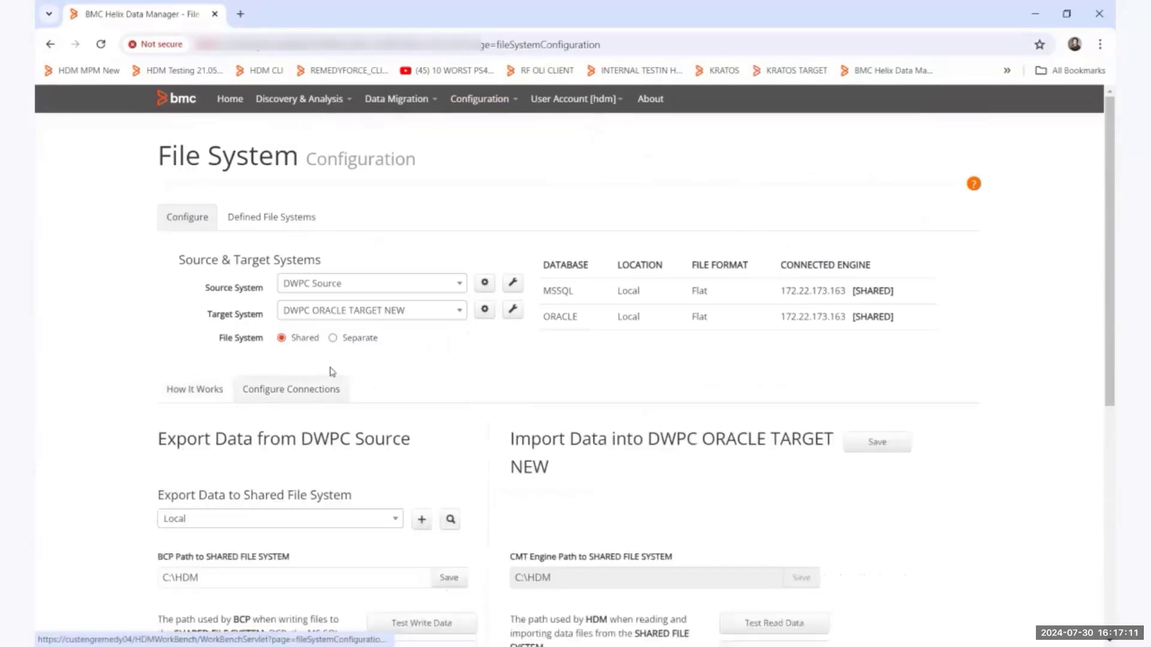
pyautogui.scroll(-1, 332, 372)
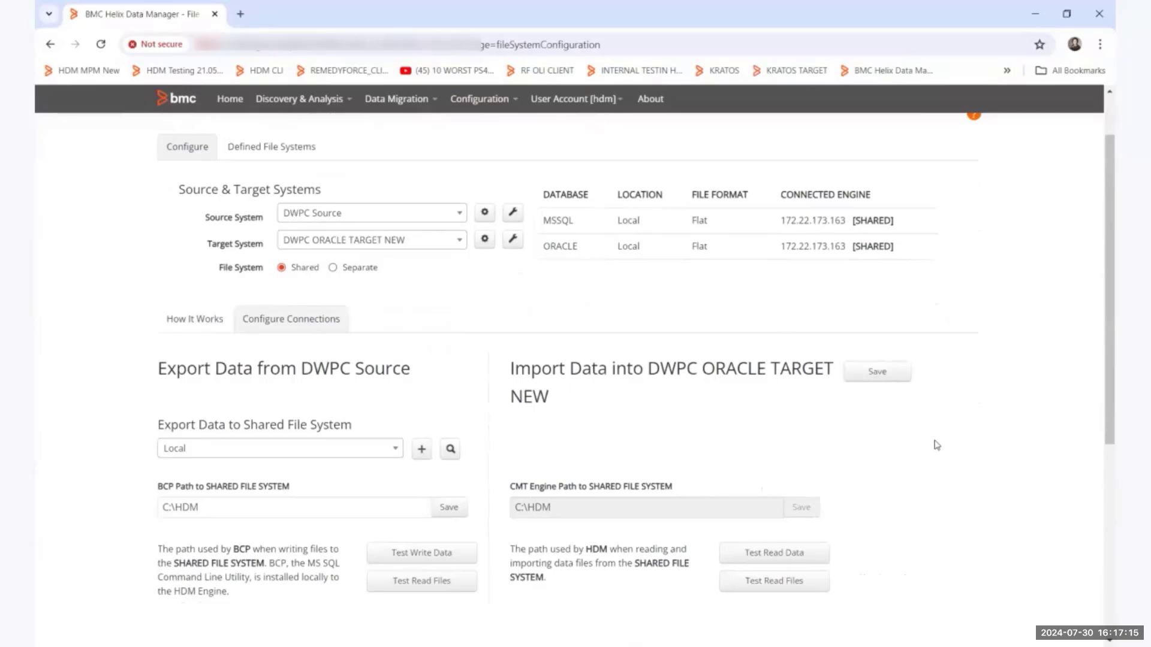
pyautogui.scroll(1, 937, 445)
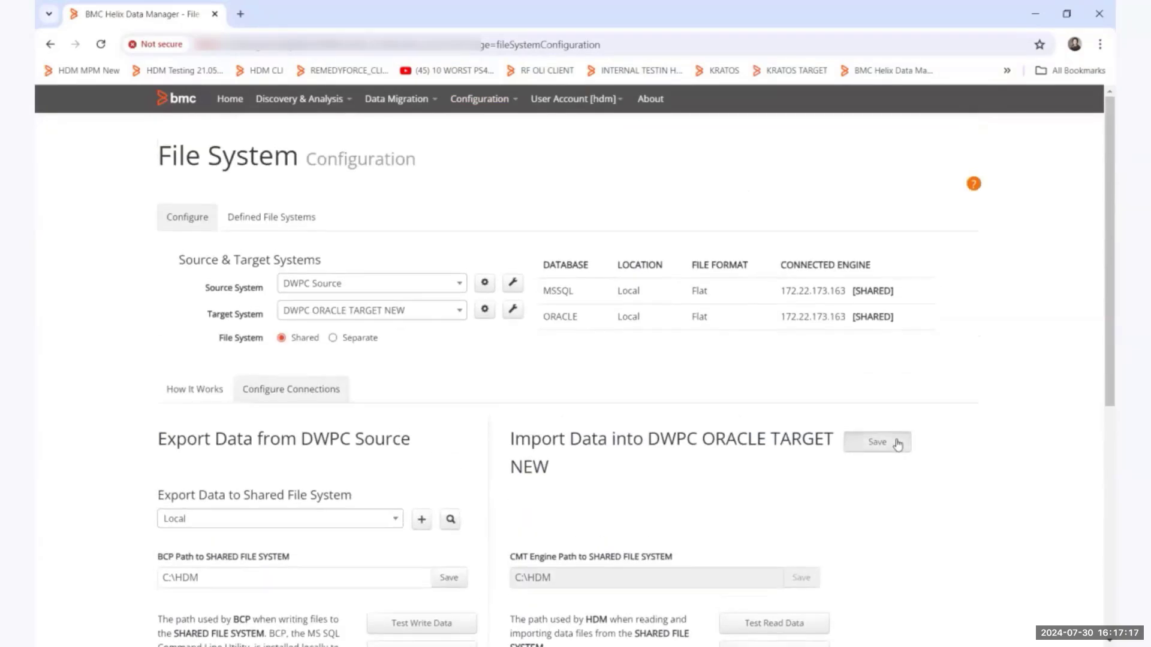
pyautogui.click(893, 443)
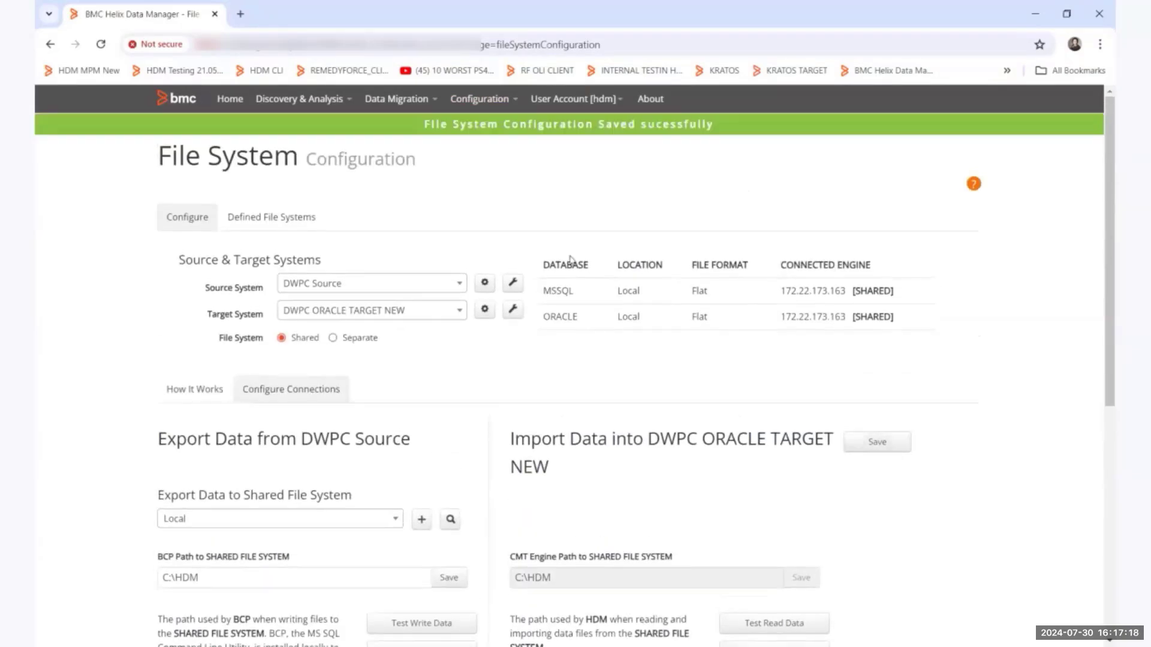
# Change the source system to DWPC Process Source and the target to DWPC ORACLE PROCESS TARGET, and save their file system configuration.
pyautogui.click(416, 293)
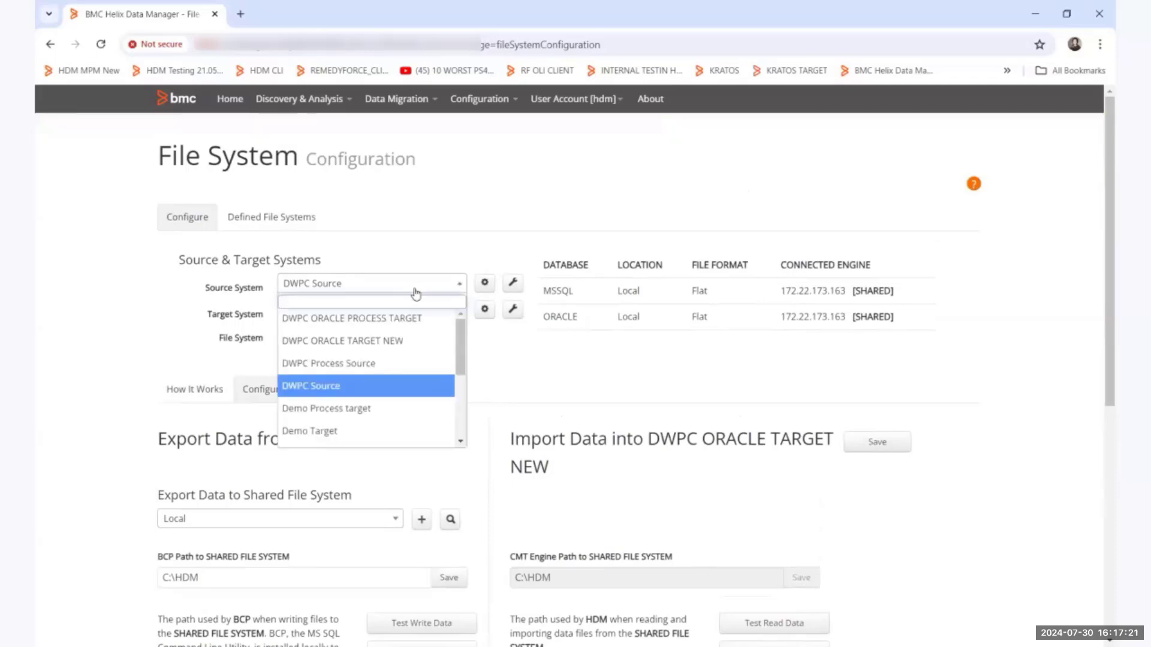
pyautogui.click(313, 364)
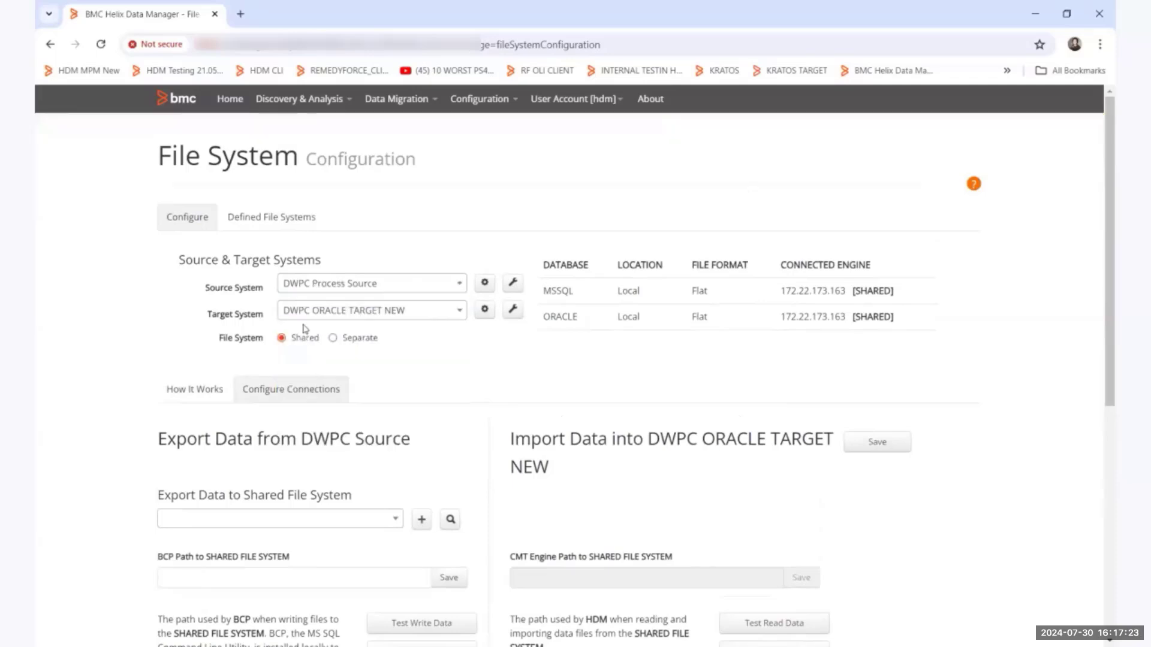
pyautogui.click(362, 311)
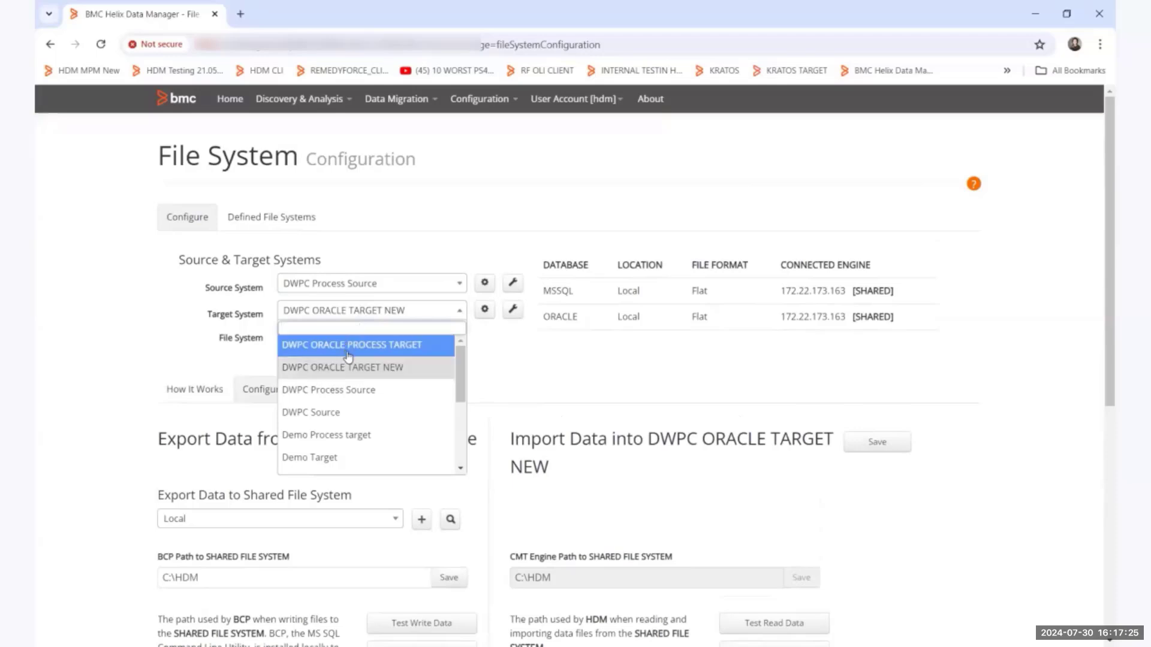
pyautogui.click(352, 346)
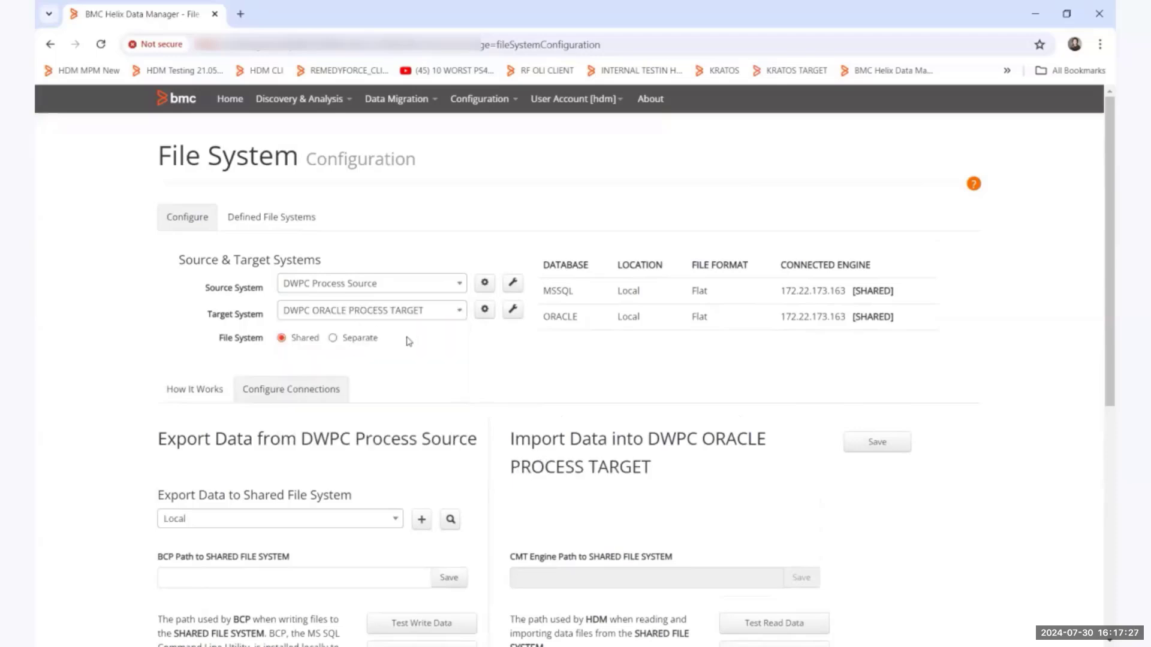
pyautogui.click(878, 443)
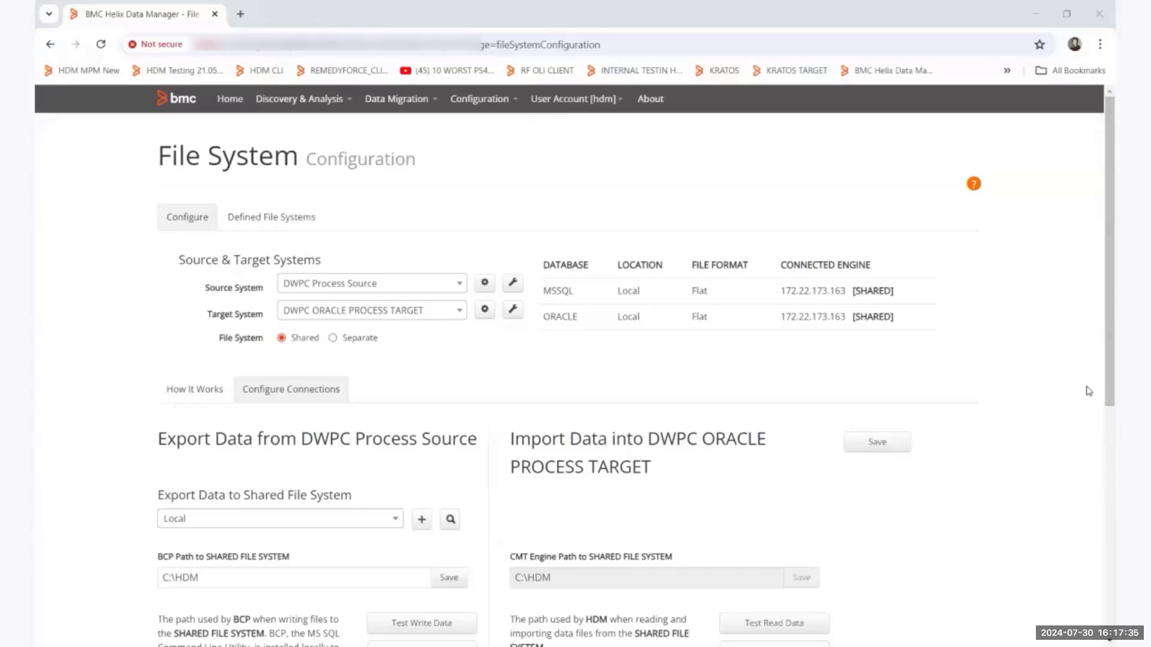
pyautogui.click(661, 385)
# Open the migration packs and filter them by the pack name "template dwpc".
pyautogui.click(401, 106)
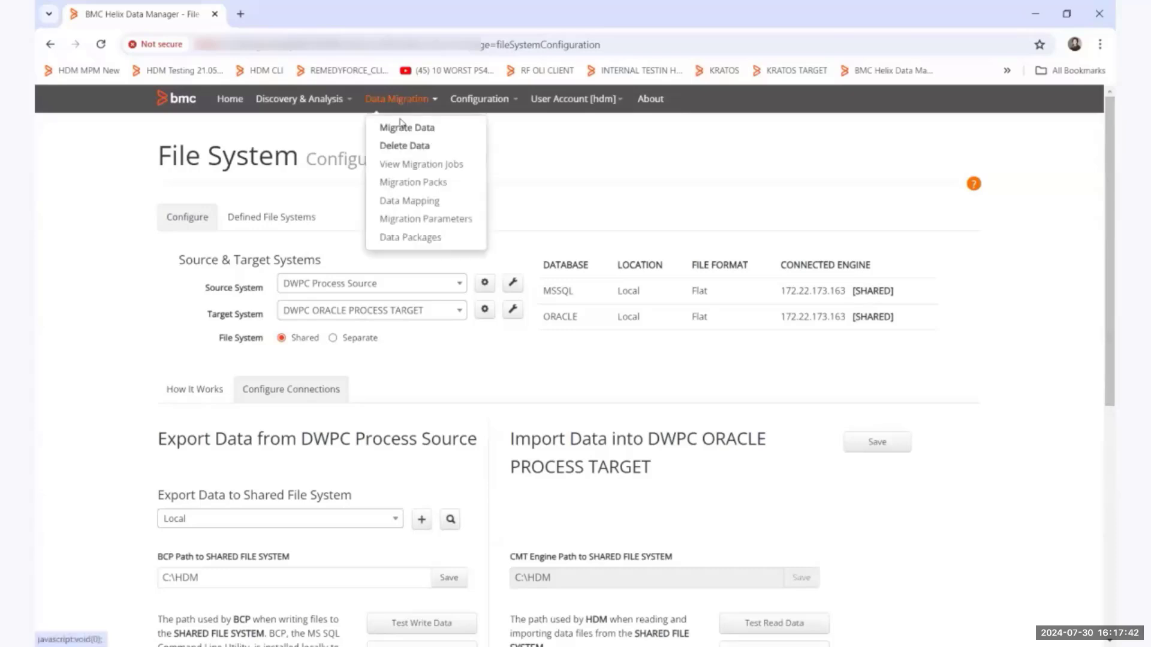
pyautogui.click(399, 186)
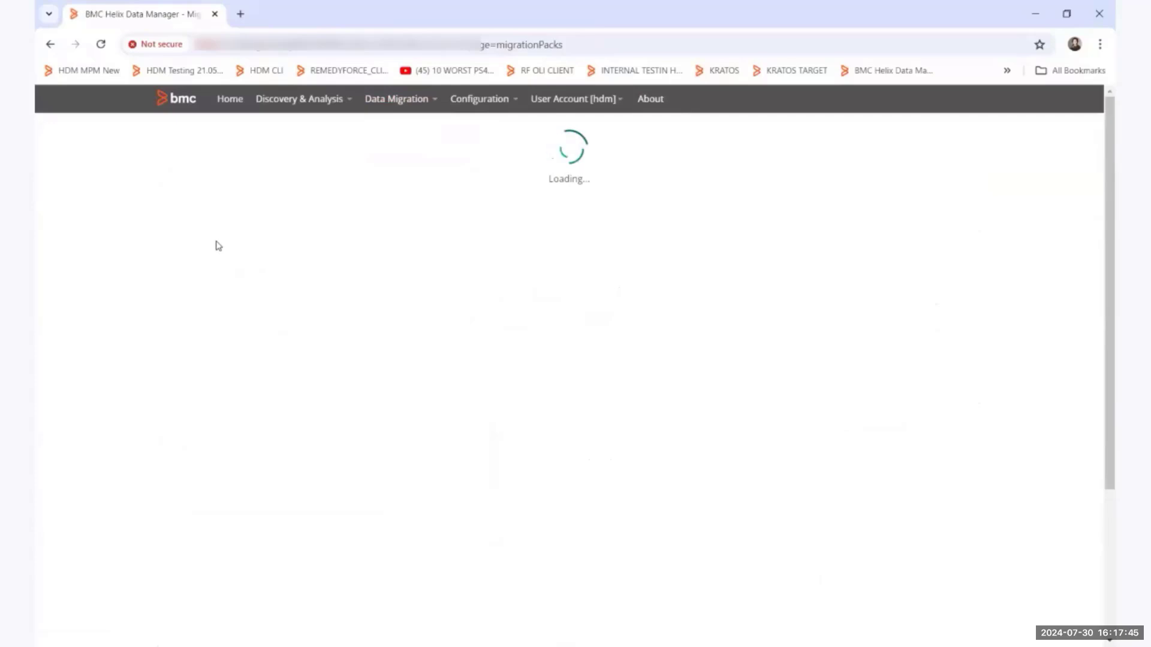
pyautogui.click(291, 238)
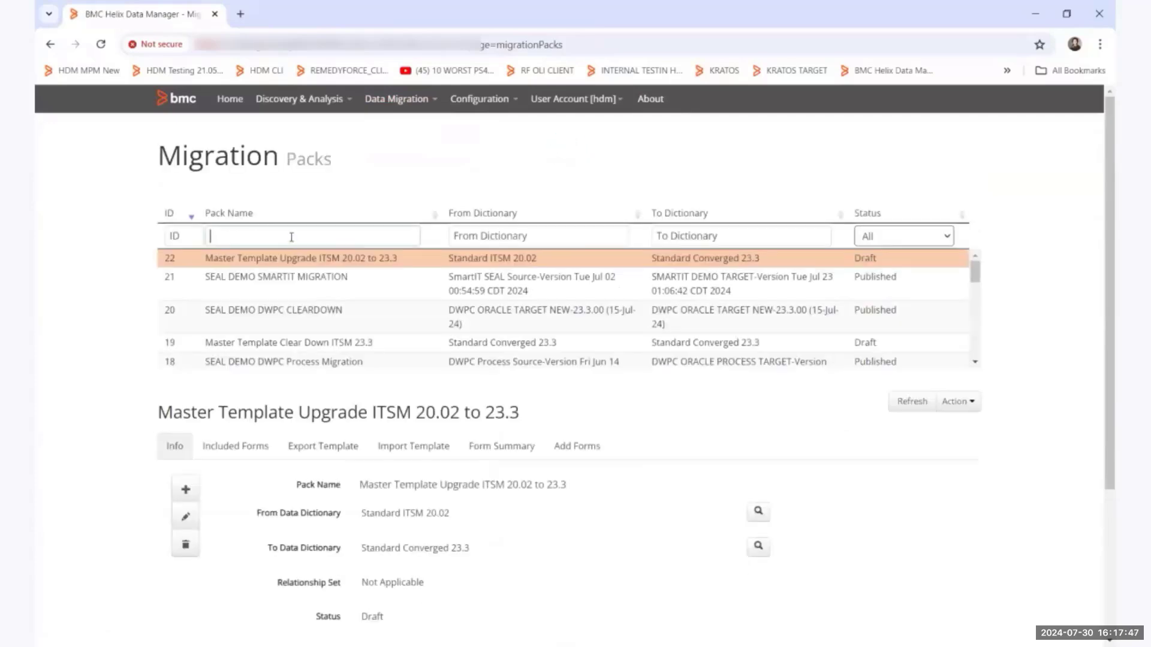
pyautogui.write('te')
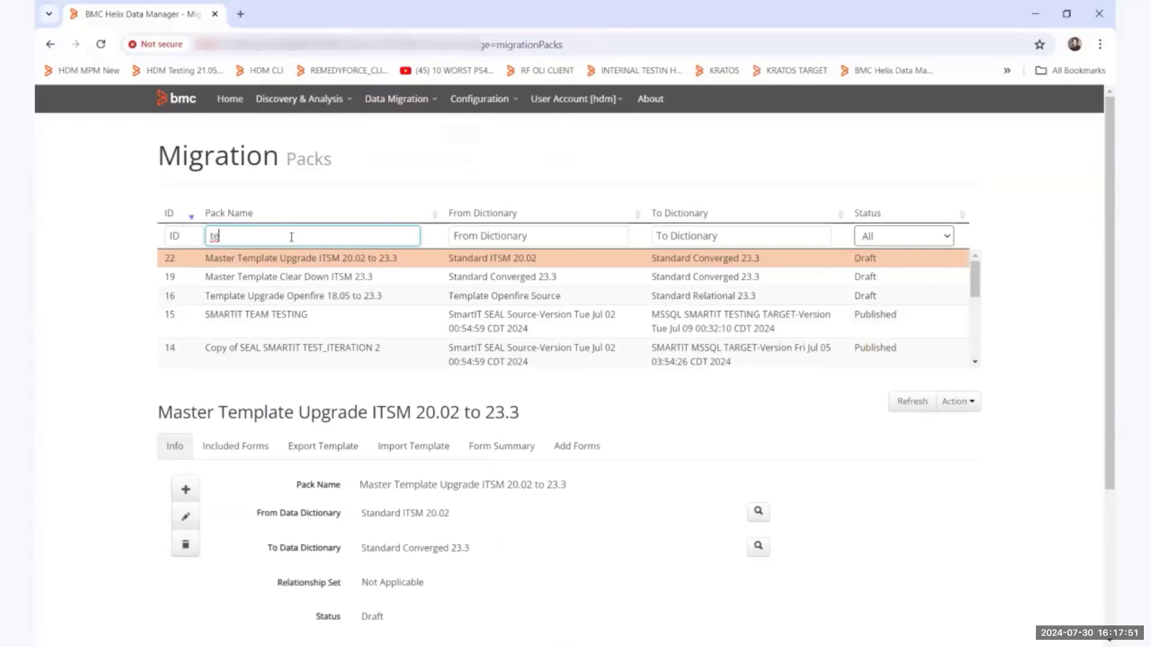
pyautogui.write('mpla')
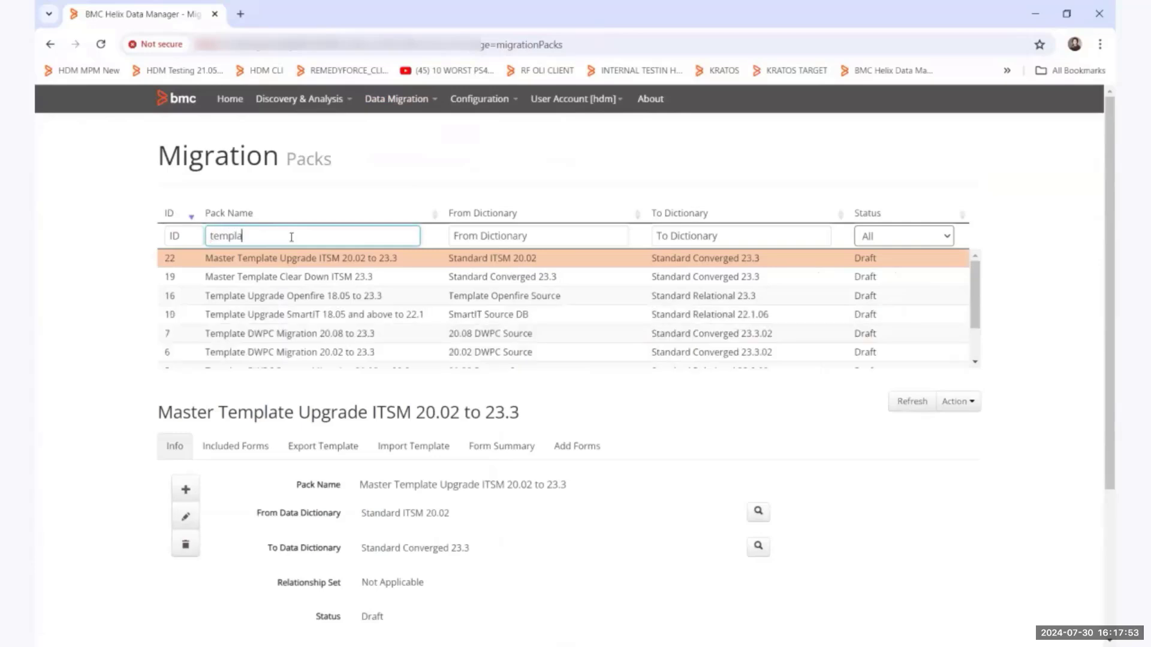
pyautogui.write('te dwp')
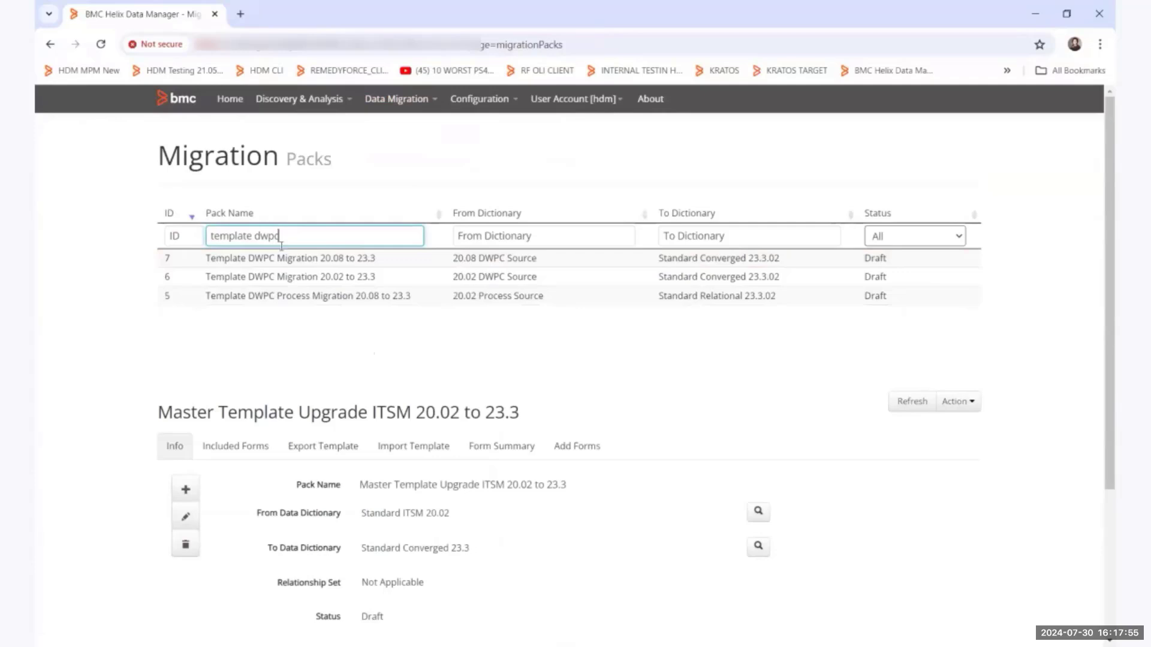
pyautogui.write('c')
# Select the Template DWPC Migration 20.02 to 23.3 pack and look through its details and included forms.
pyautogui.click(285, 277)
pyautogui.scroll(-2, 660, 351)
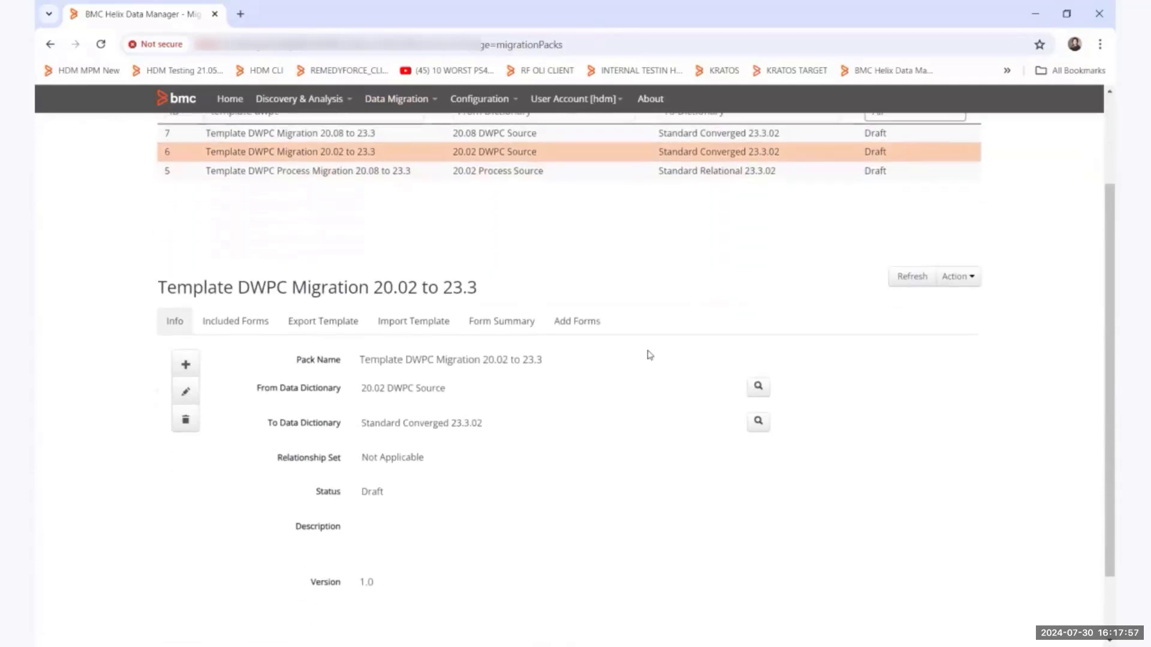
pyautogui.click(261, 313)
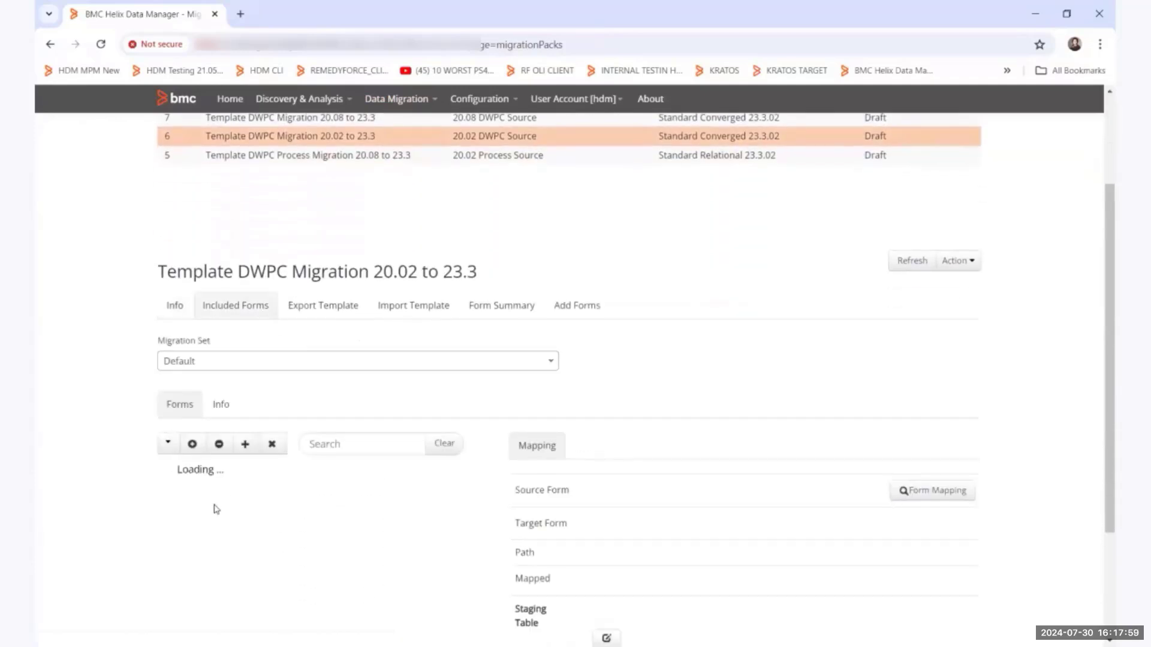
pyautogui.scroll(-1, 216, 509)
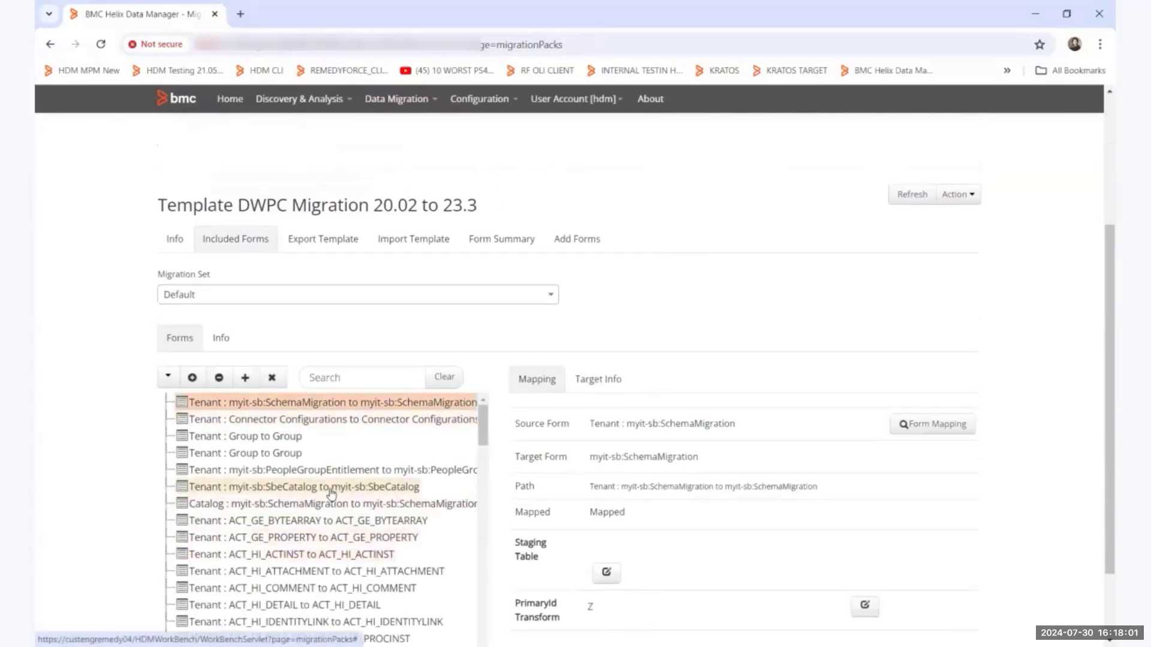
pyautogui.scroll(1, 527, 462)
# Prepare a copy of this pack with source dictionary DWPC Source-17.5.0 (14-Jun-24) and target DWPC ORACLE TARGET NEW-23.3.00 (15-Jul-24), and return to the packs without copying.
pyautogui.click(956, 261)
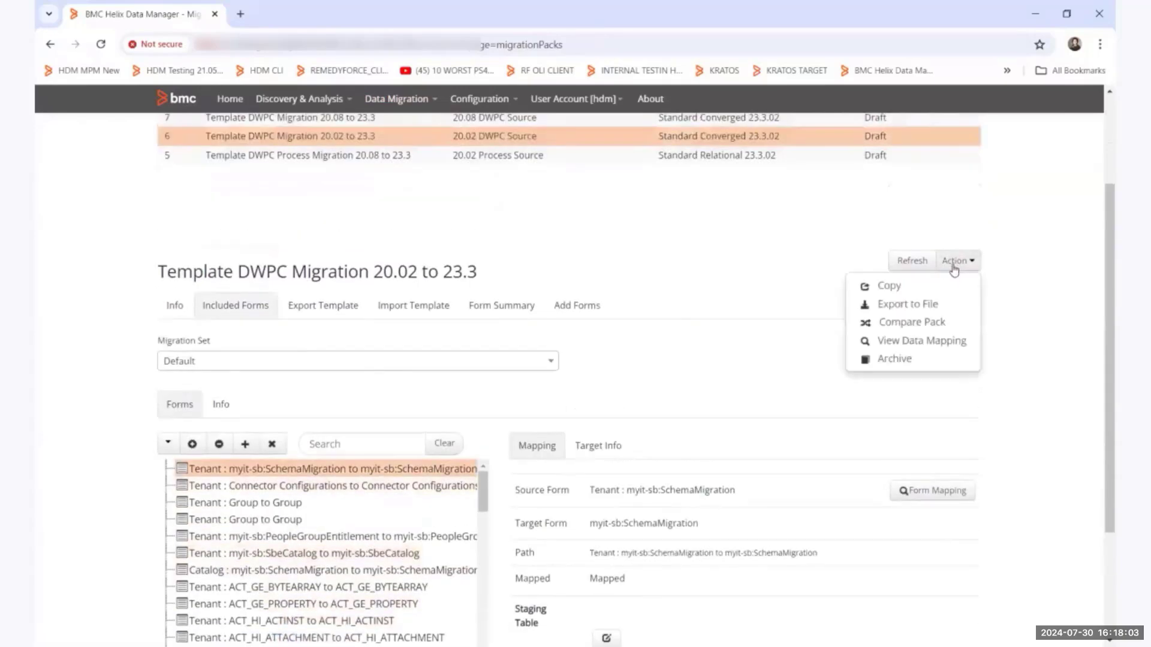
pyautogui.click(910, 289)
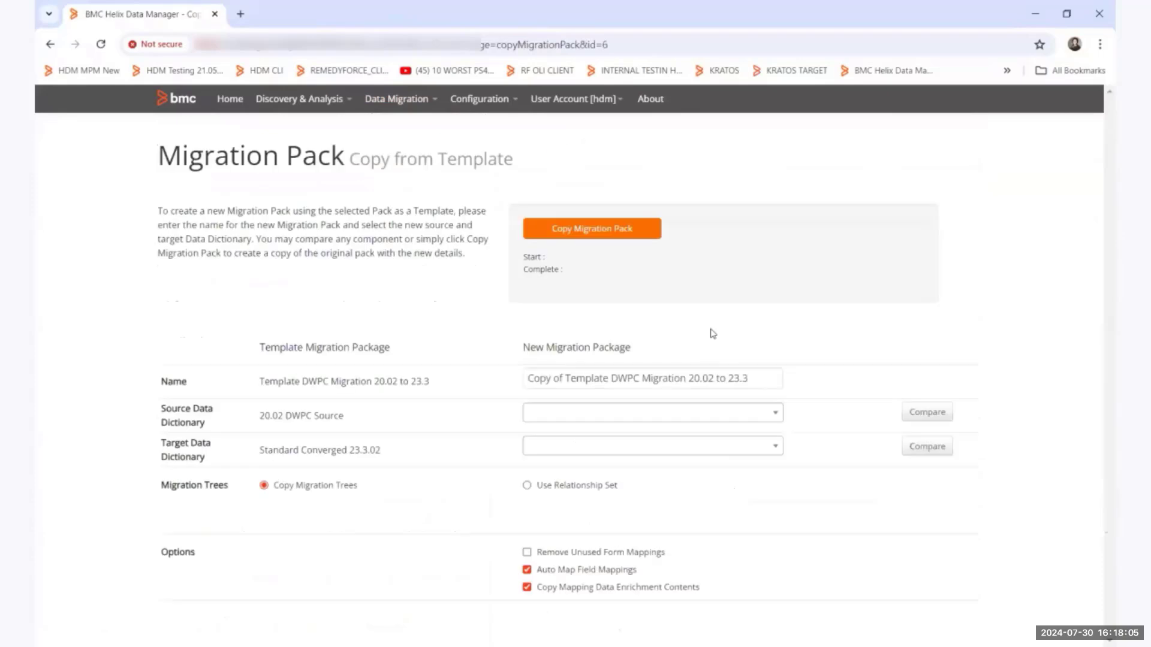
pyautogui.click(561, 420)
pyautogui.write('dwpc sour')
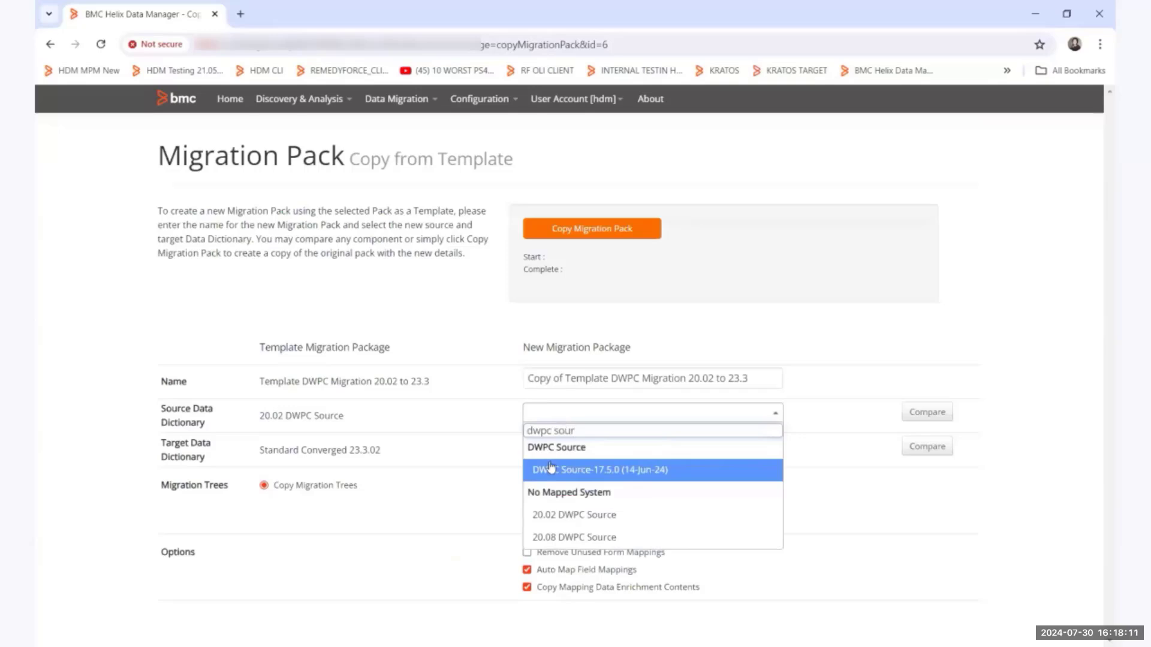
pyautogui.click(552, 470)
pyautogui.click(567, 453)
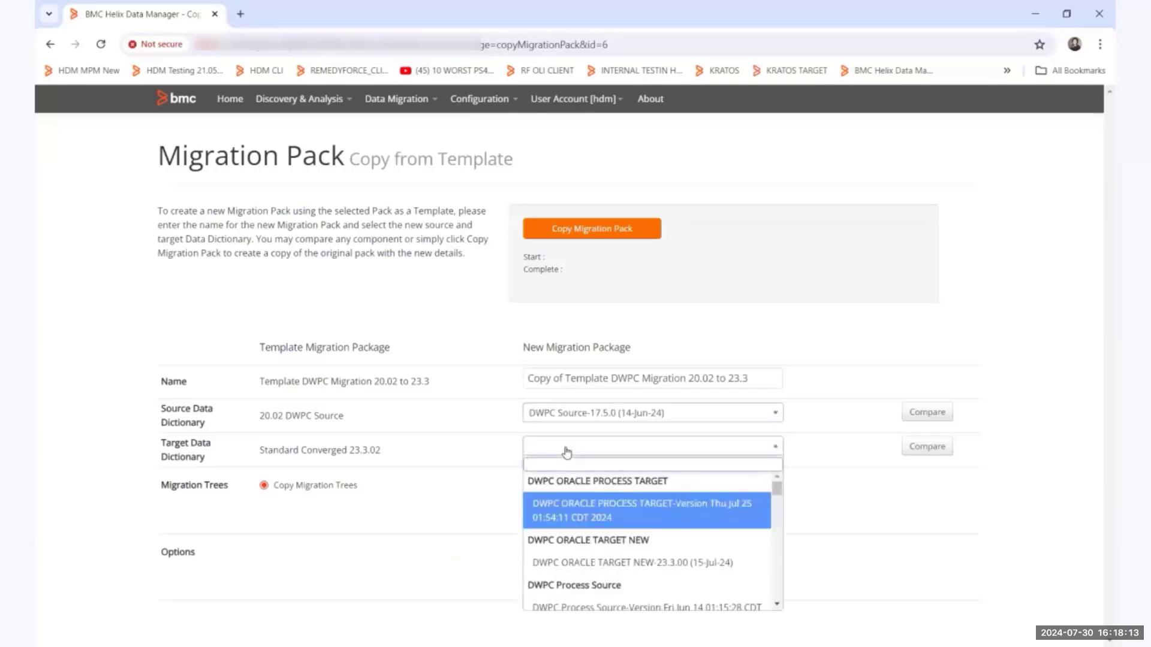
pyautogui.write('ora')
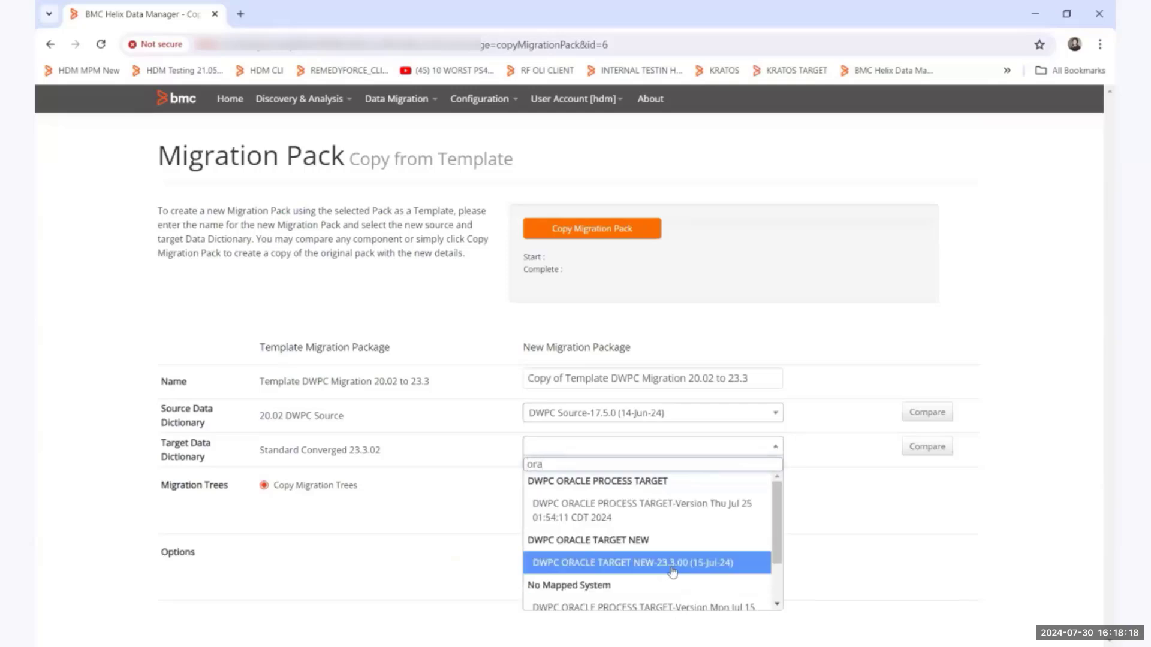
pyautogui.click(673, 563)
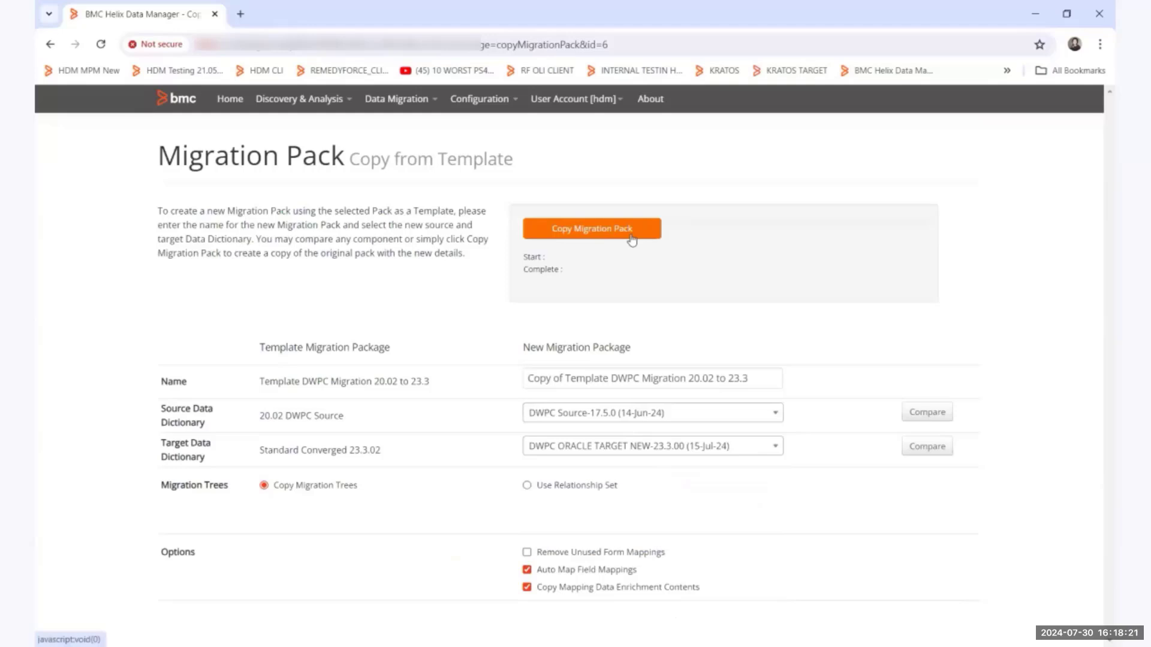
pyautogui.click(406, 105)
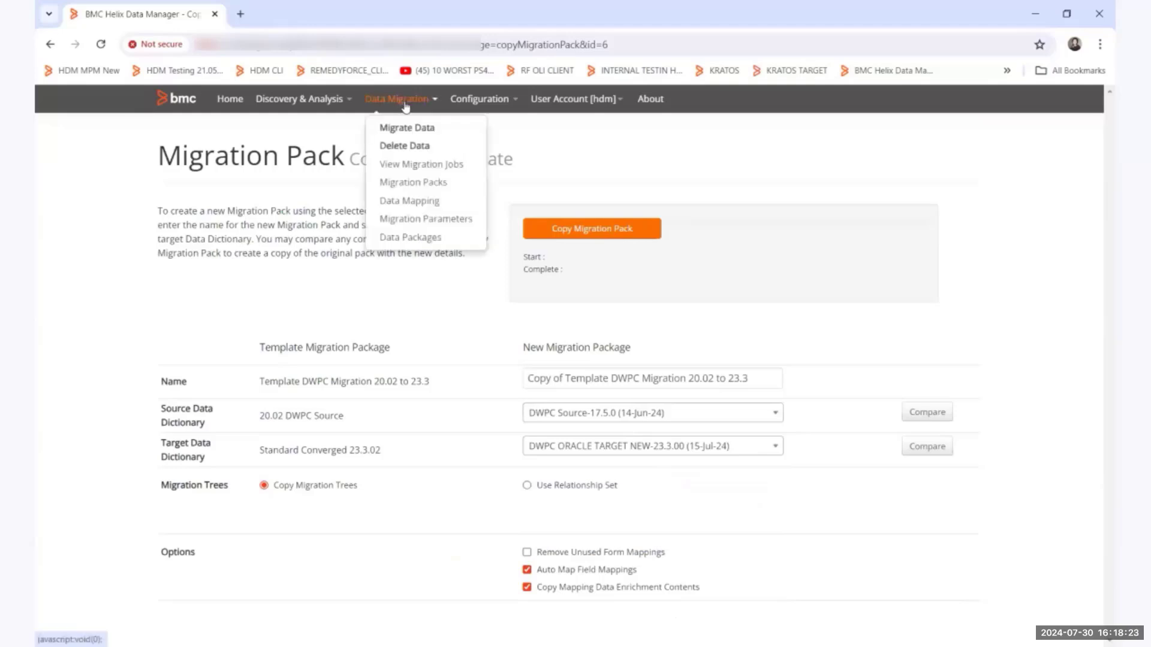
pyautogui.click(51, 44)
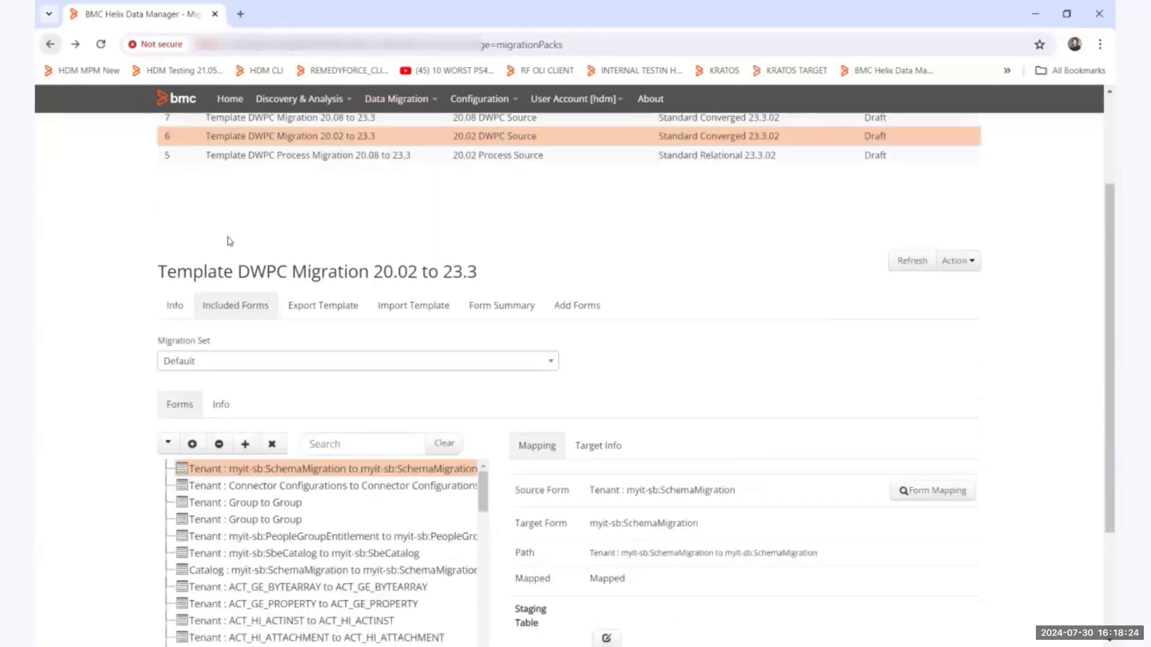
# Prepare a copy of Template DWPC Process Migration 20.08 to 23.3 with the June 14 DWPC Process Source and July 25 DWPC ORACLE PROCESS TARGET dictionaries.
pyautogui.click(276, 161)
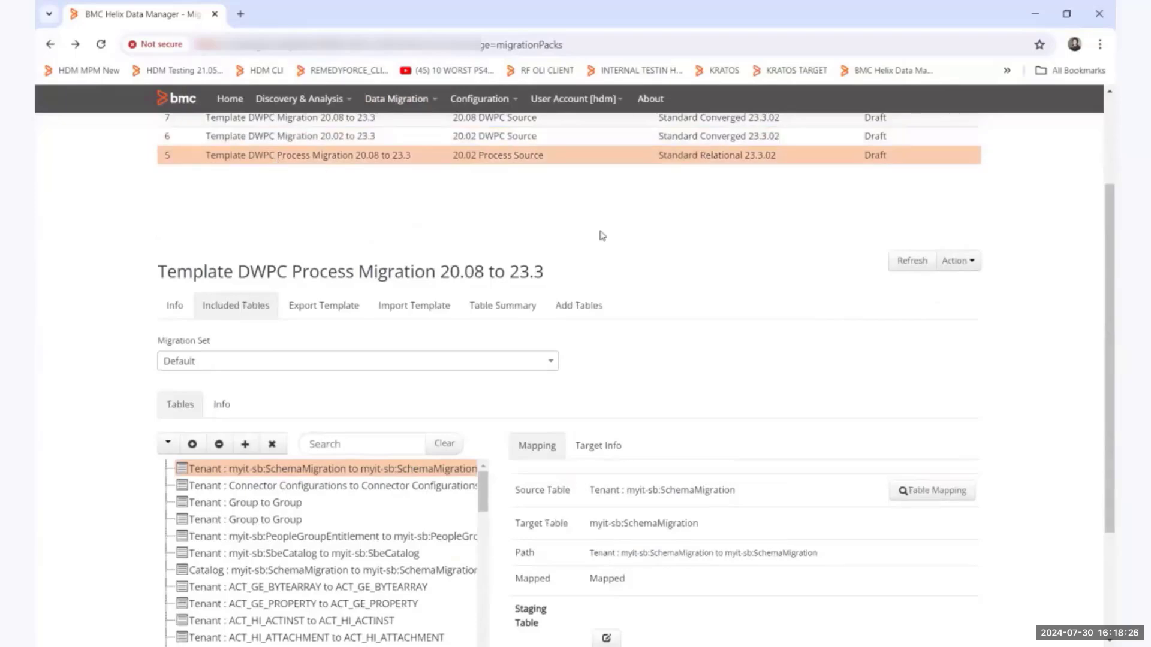
pyautogui.click(958, 264)
pyautogui.click(932, 286)
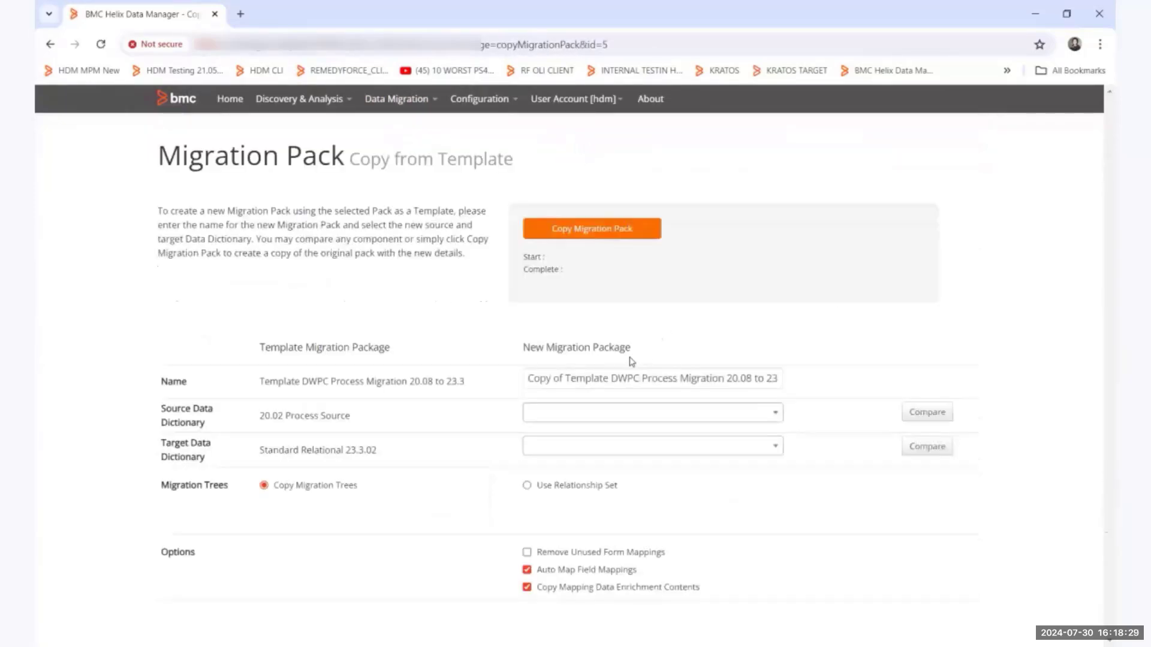
pyautogui.click(624, 412)
pyautogui.write('process')
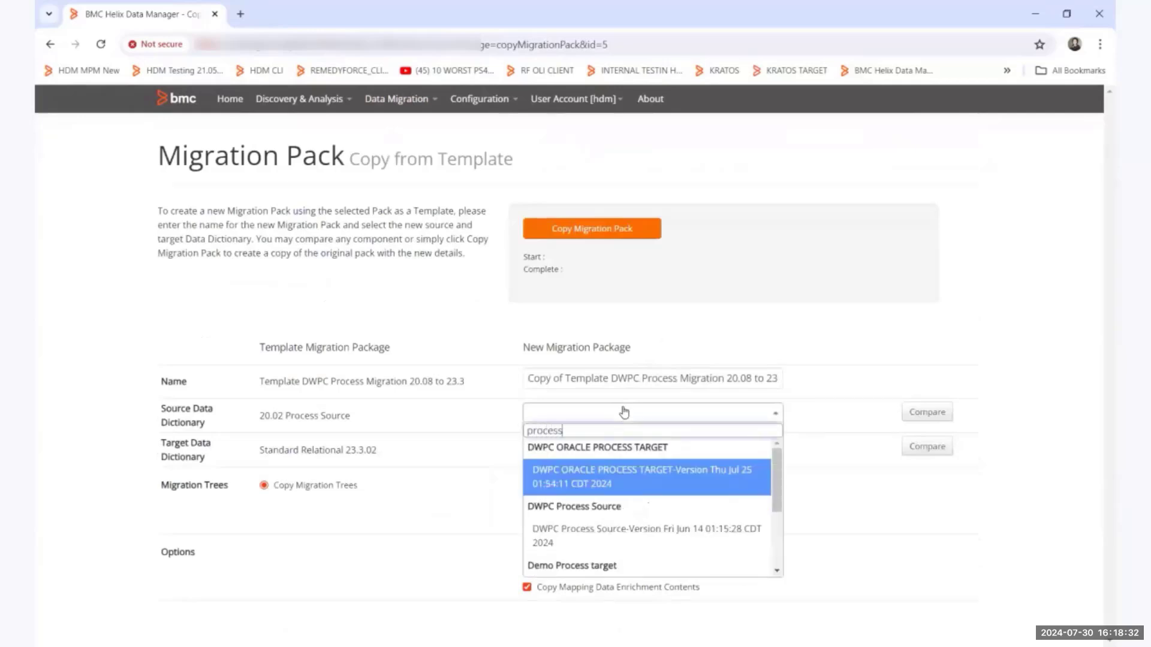
pyautogui.click(626, 527)
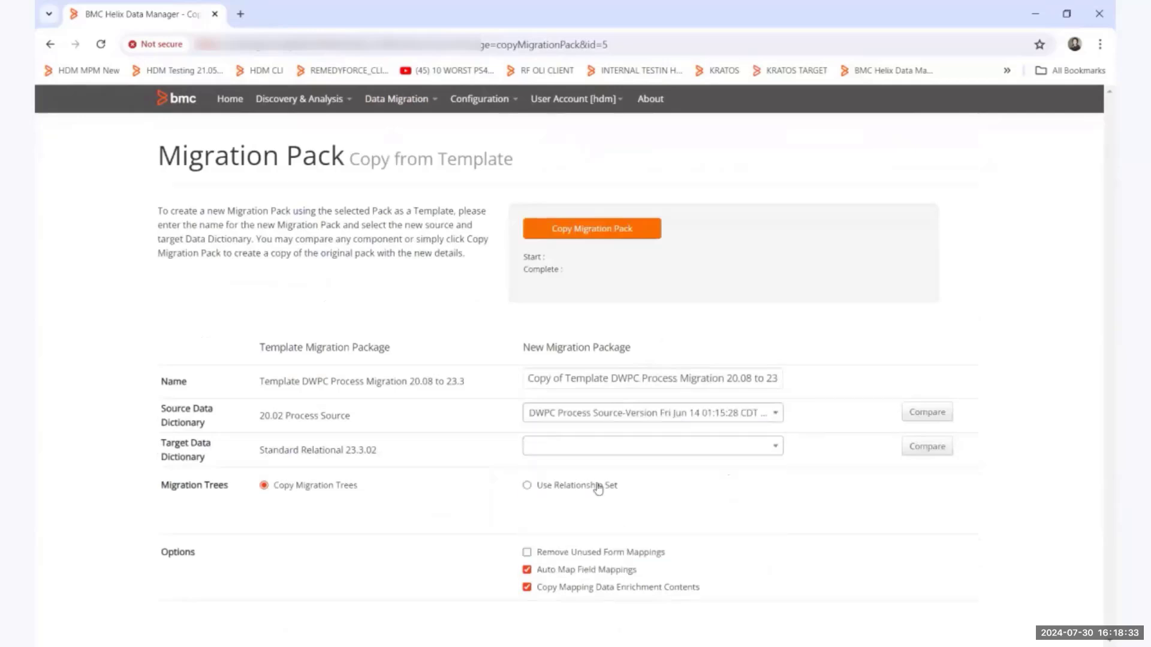
pyautogui.click(580, 447)
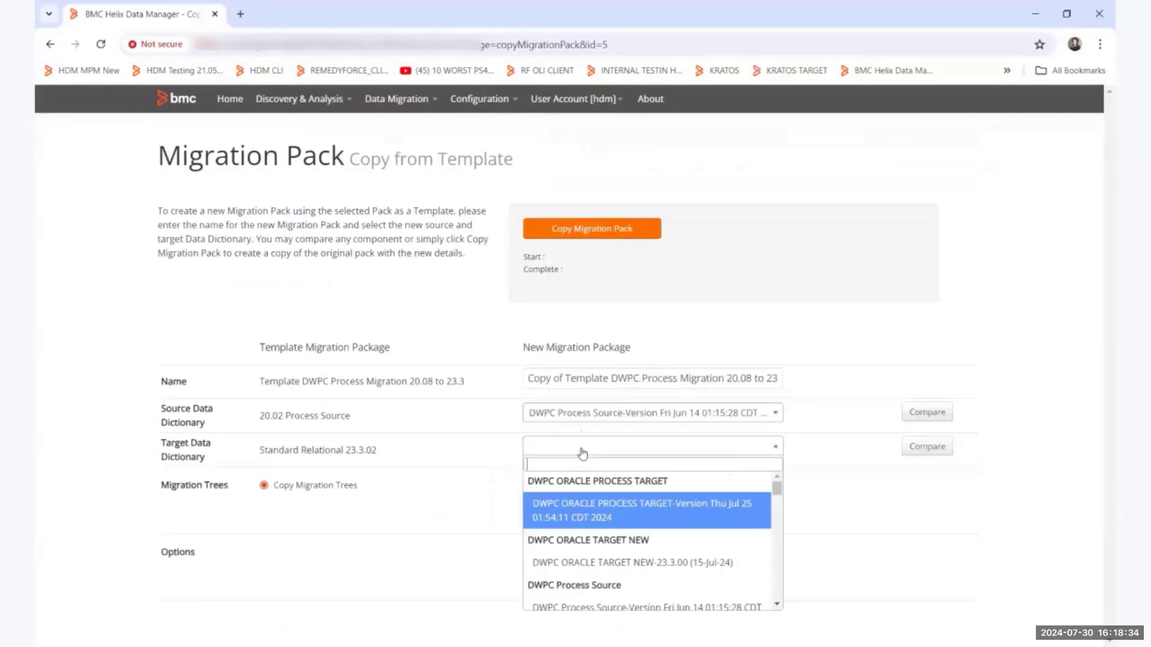
pyautogui.click(616, 517)
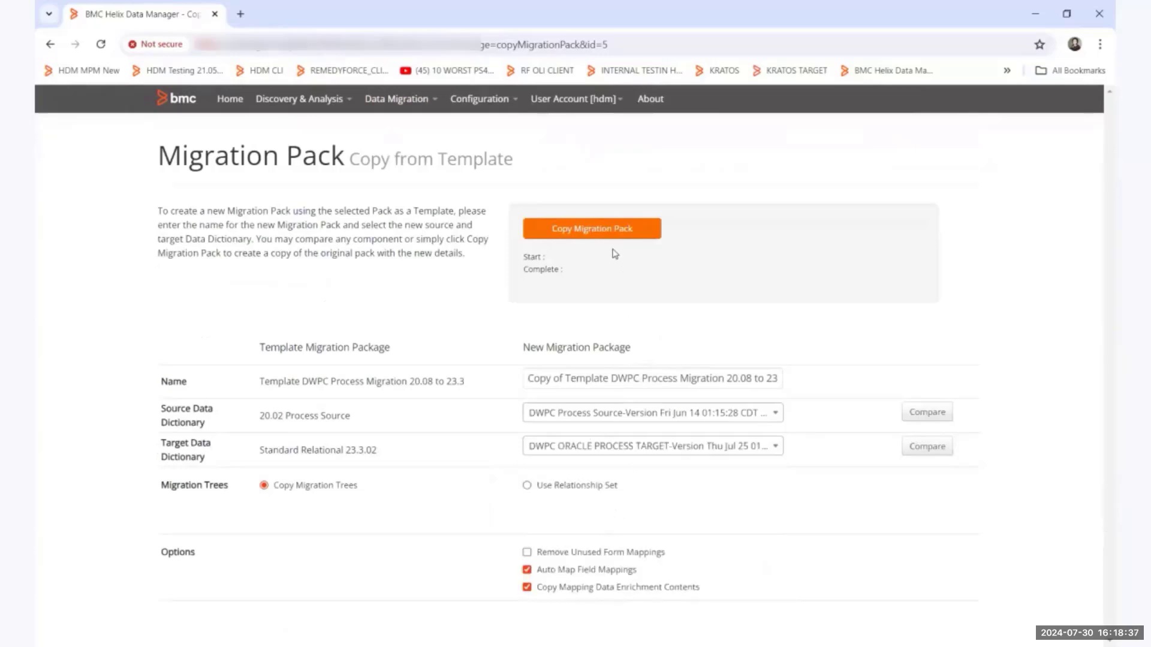
# Return to the migration packs without copying and look through the included forms of the SEAL DEMO DWPC Migration pack.
pyautogui.click(397, 99)
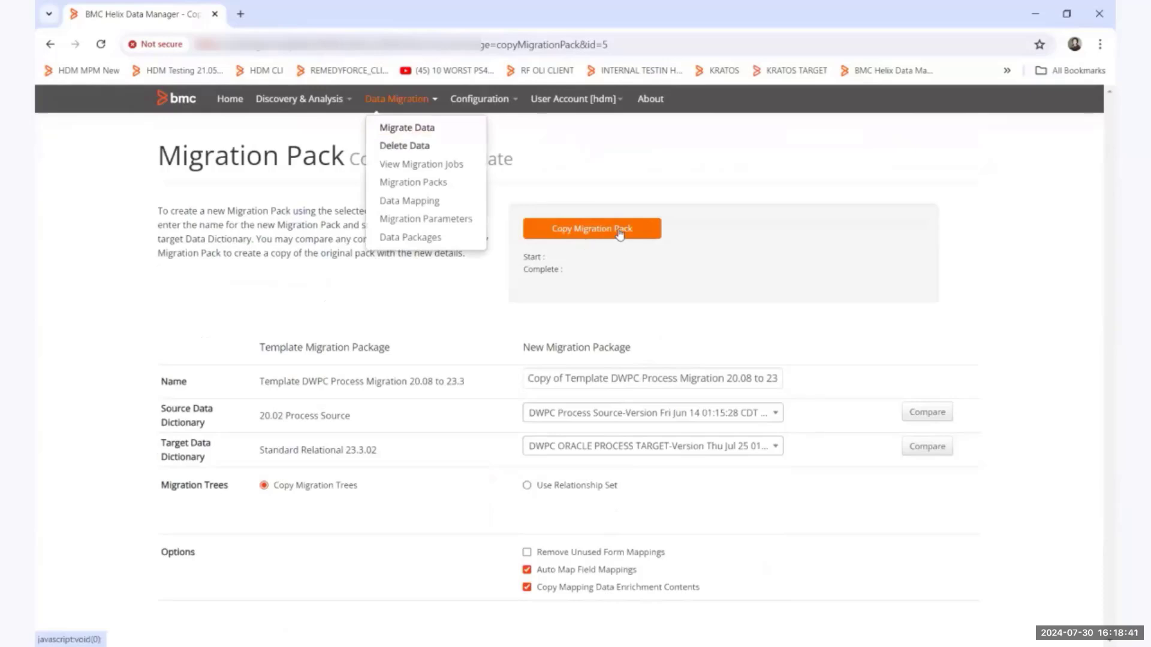
pyautogui.click(416, 188)
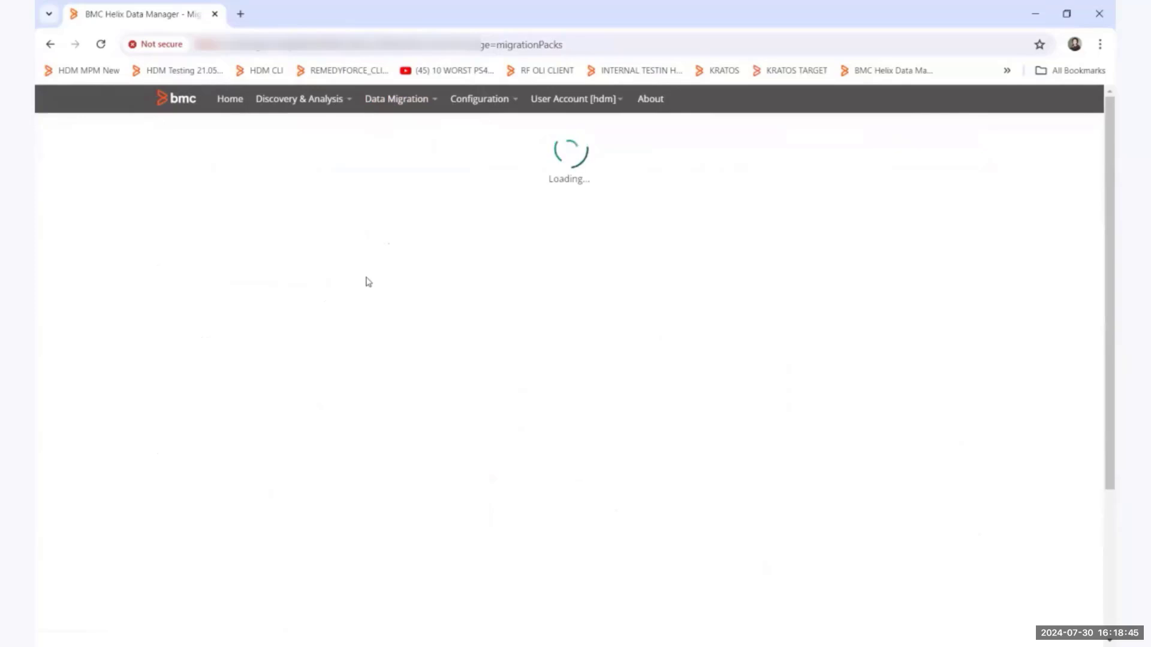
pyautogui.scroll(-3, 288, 360)
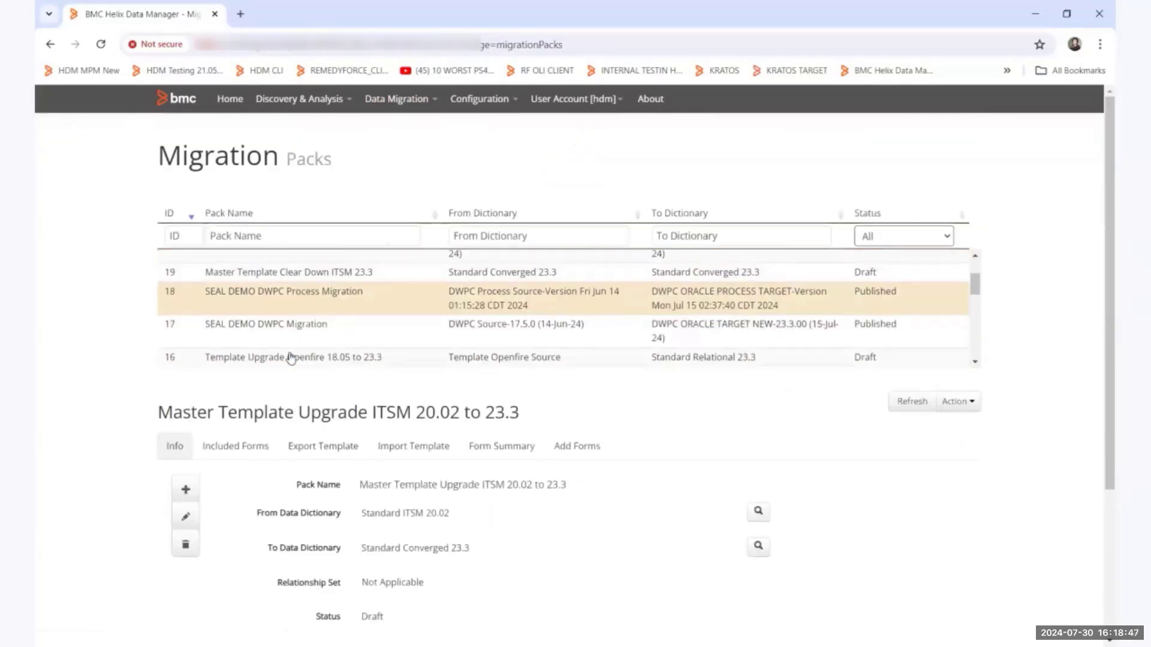
pyautogui.click(292, 321)
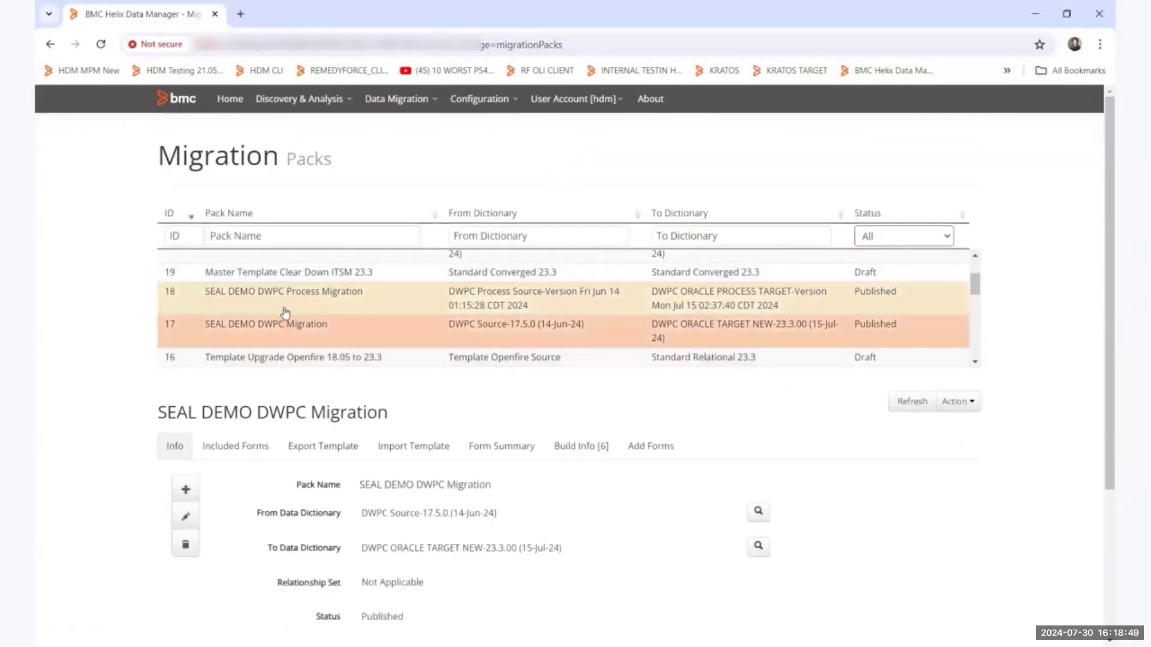
pyautogui.scroll(-2, 282, 474)
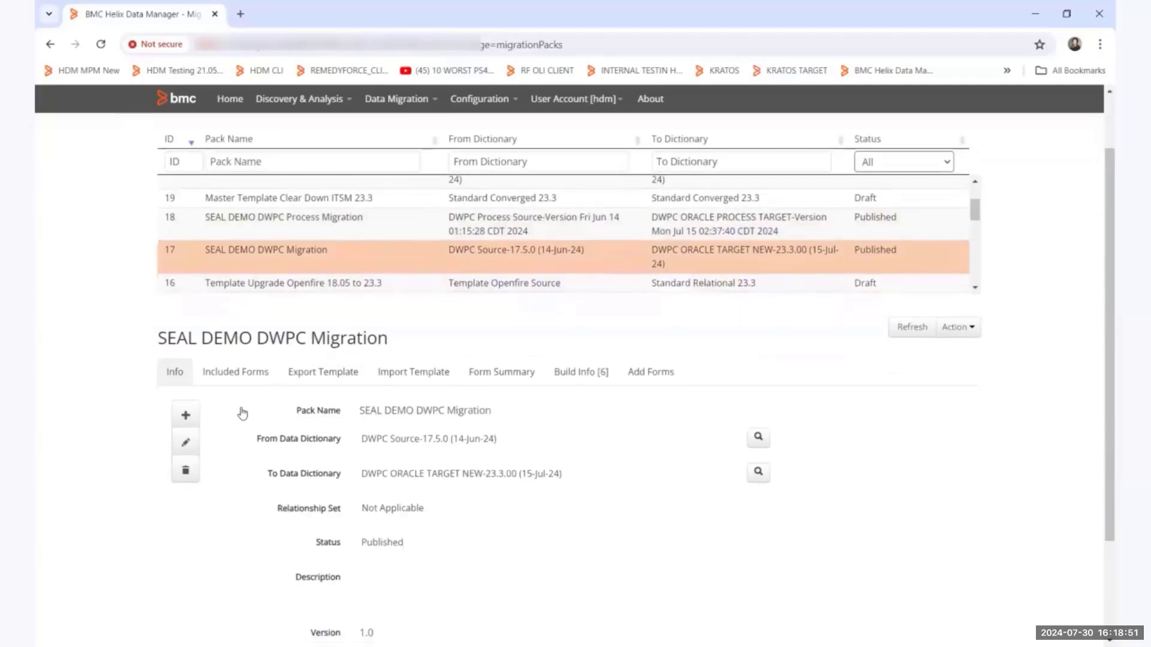
pyautogui.click(249, 319)
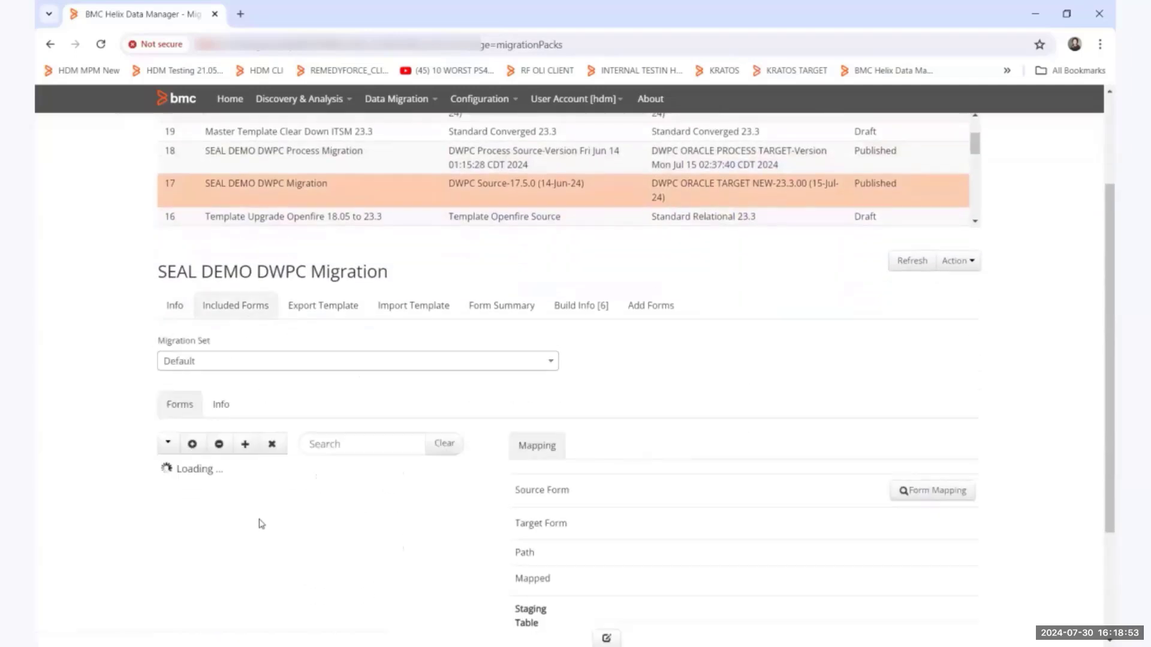
pyautogui.scroll(-1, 277, 561)
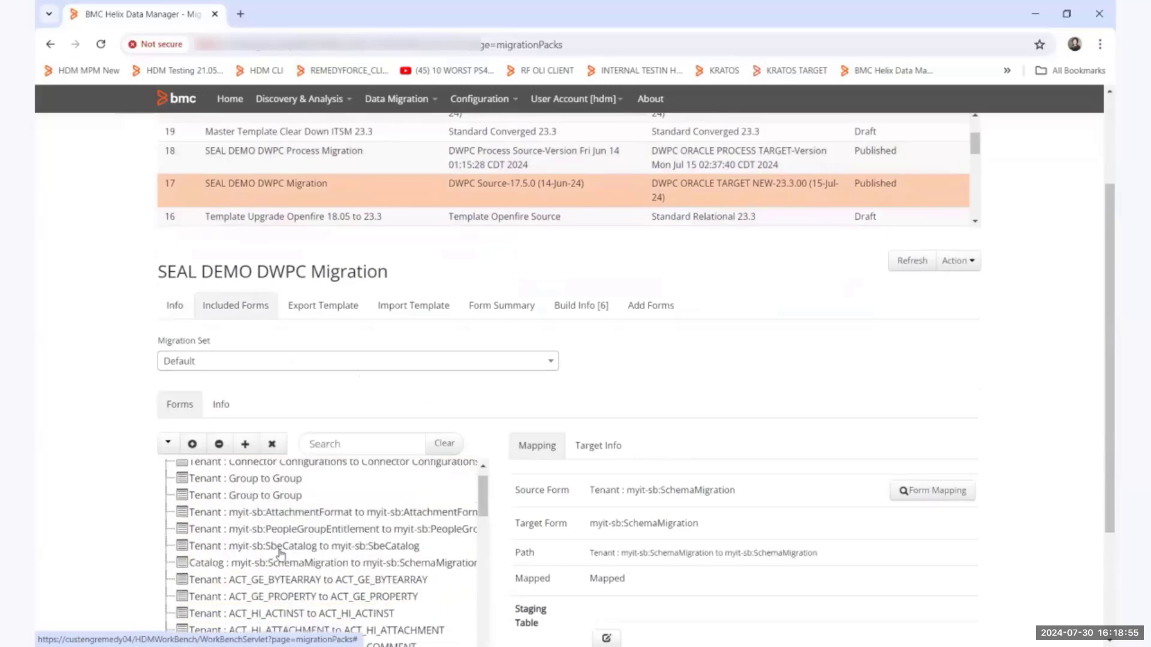
pyautogui.scroll(1, 280, 553)
# Examine the included tables and general information of the SEAL DEMO DWPC Process Migration pack.
pyautogui.click(301, 159)
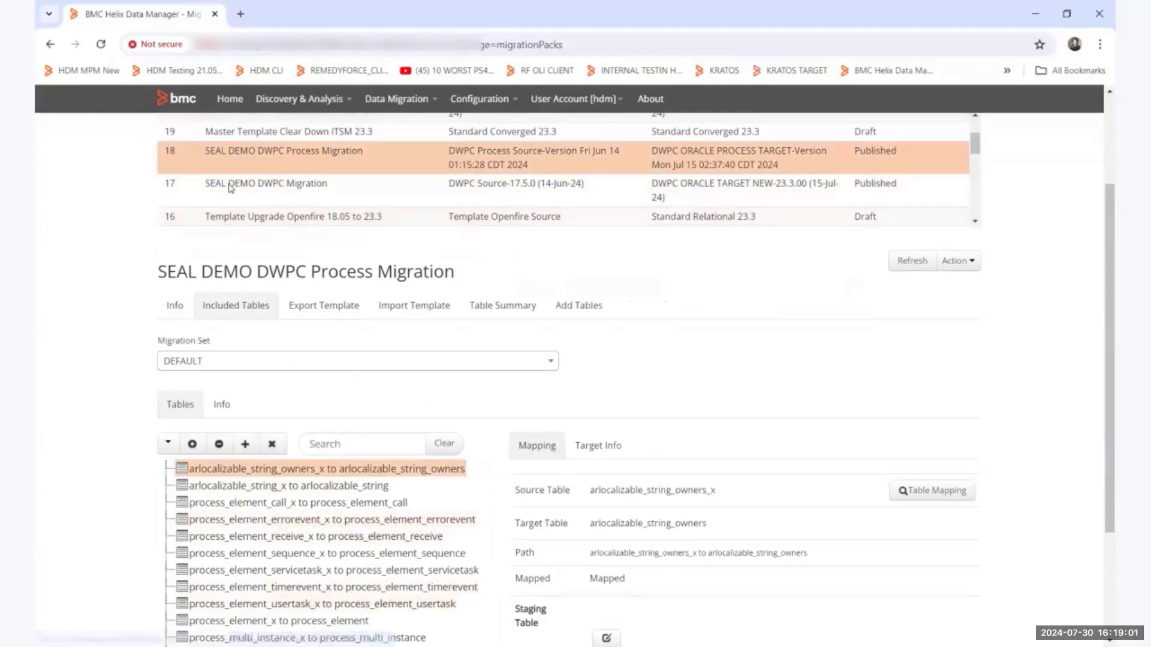
pyautogui.click(173, 306)
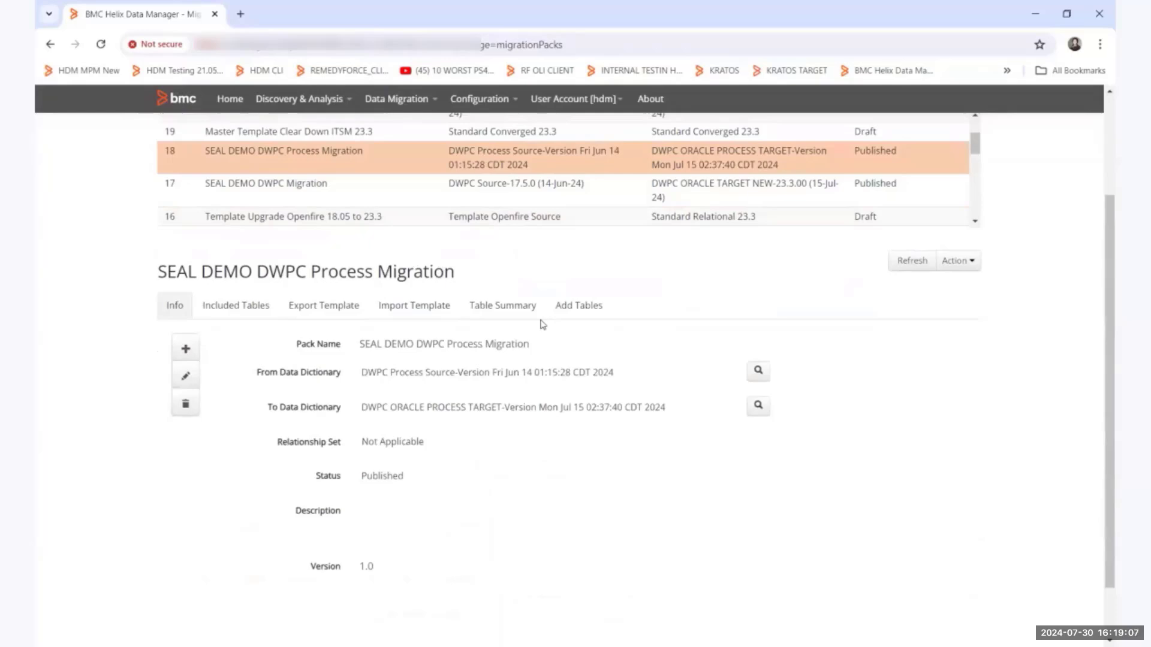
pyautogui.scroll(1, 542, 324)
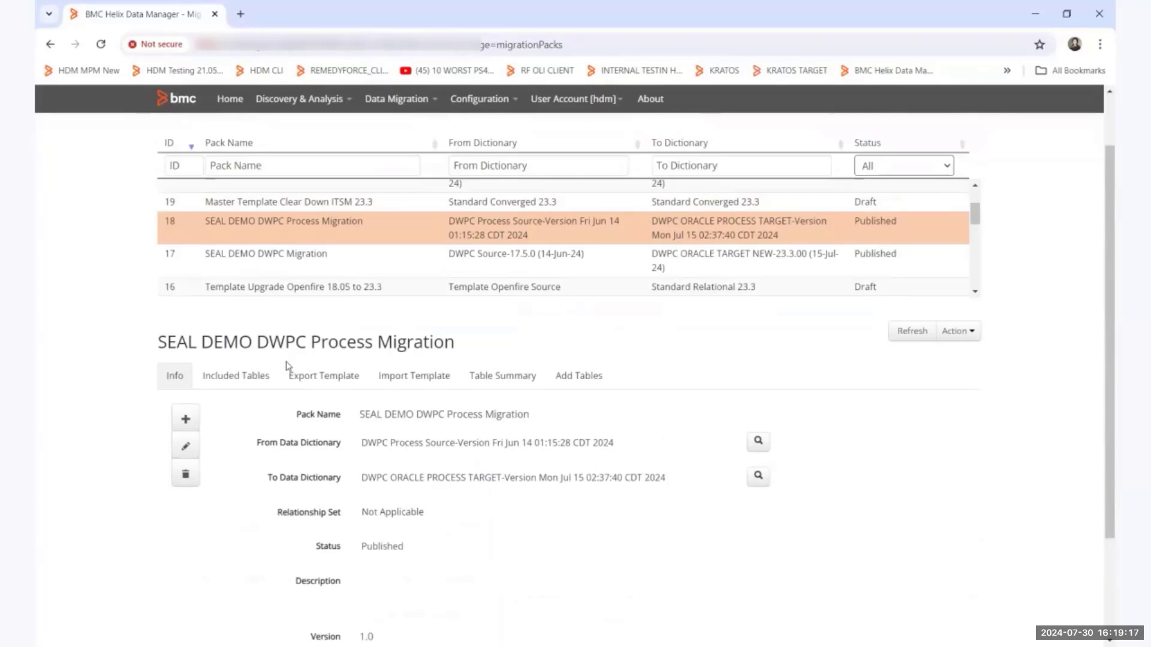
# View the Master Template Clear Down ITSM 23.3 pack and the details of the SEAL DEMO DWPC CLEARDOWN pack.
pyautogui.click(345, 208)
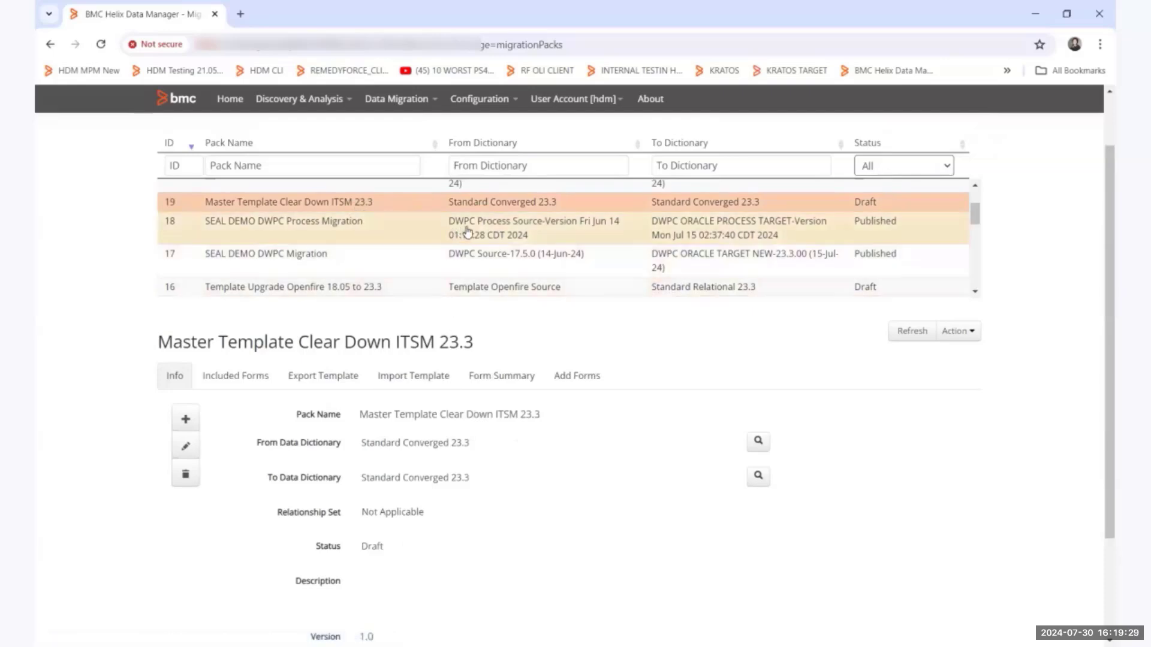
pyautogui.scroll(2, 471, 230)
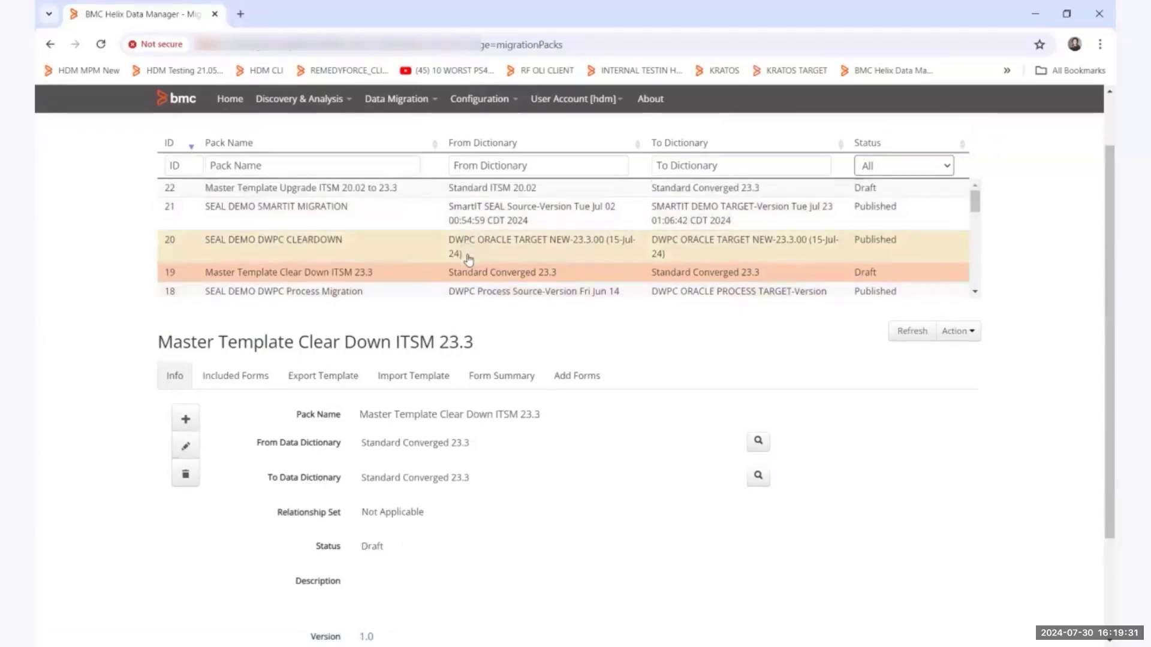
pyautogui.click(353, 247)
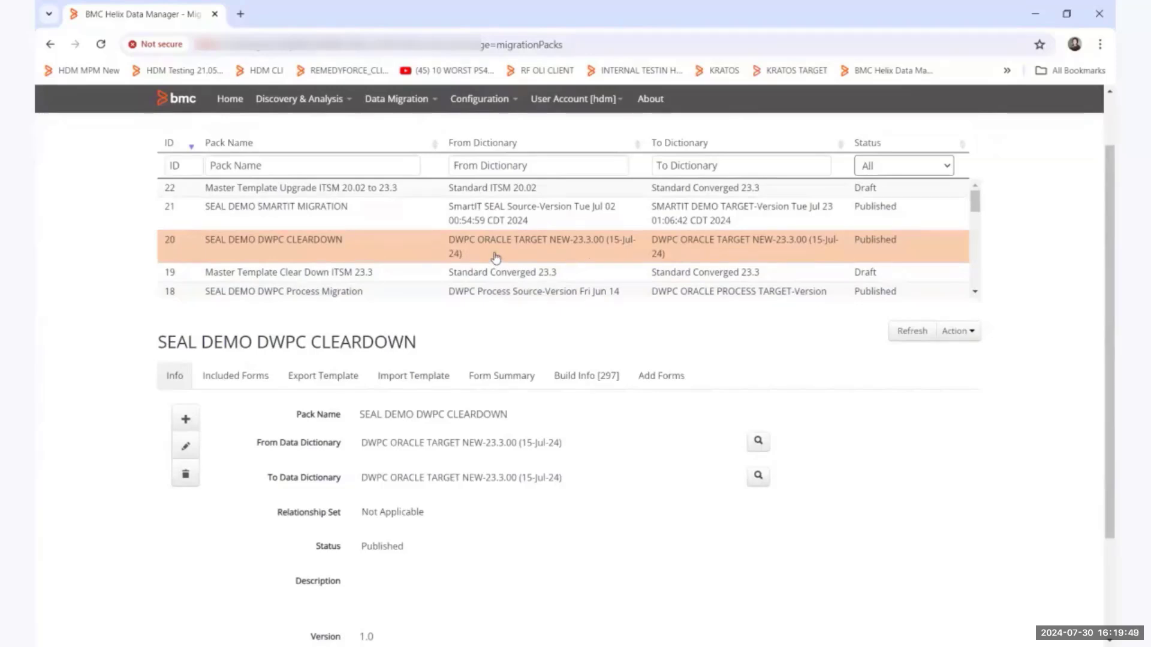
# Open the administration of the DWPC Process Source system in the DEMO environment and show its available data updates.
pyautogui.click(230, 100)
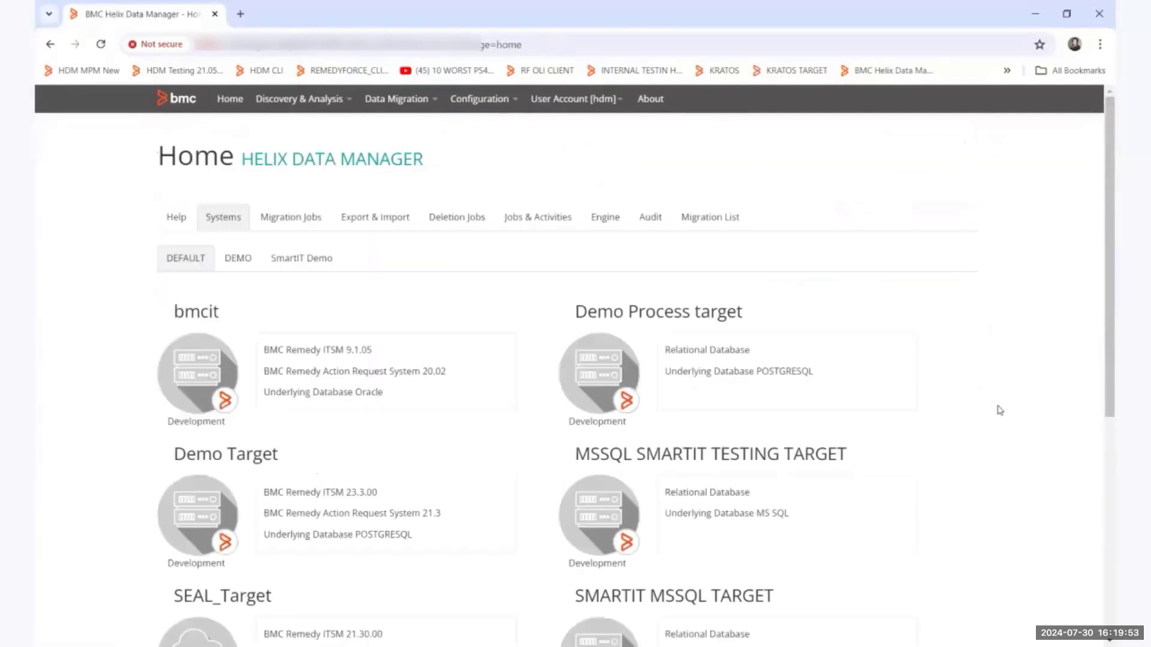
pyautogui.click(243, 262)
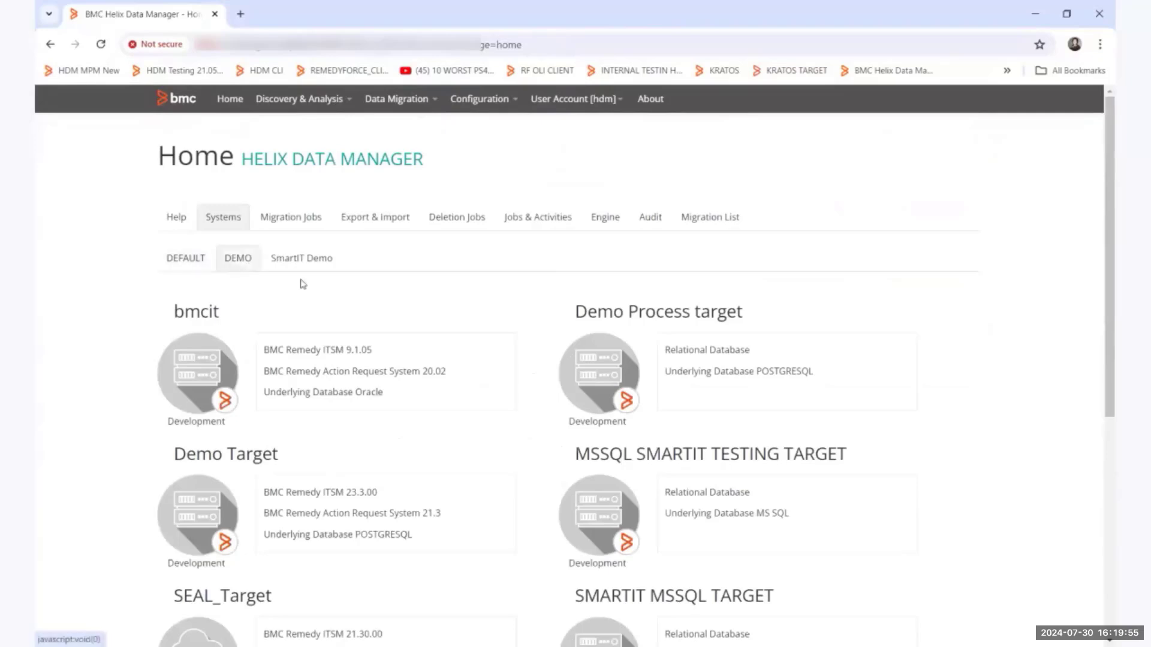
pyautogui.scroll(-1, 884, 483)
pyautogui.scroll(-1, 787, 489)
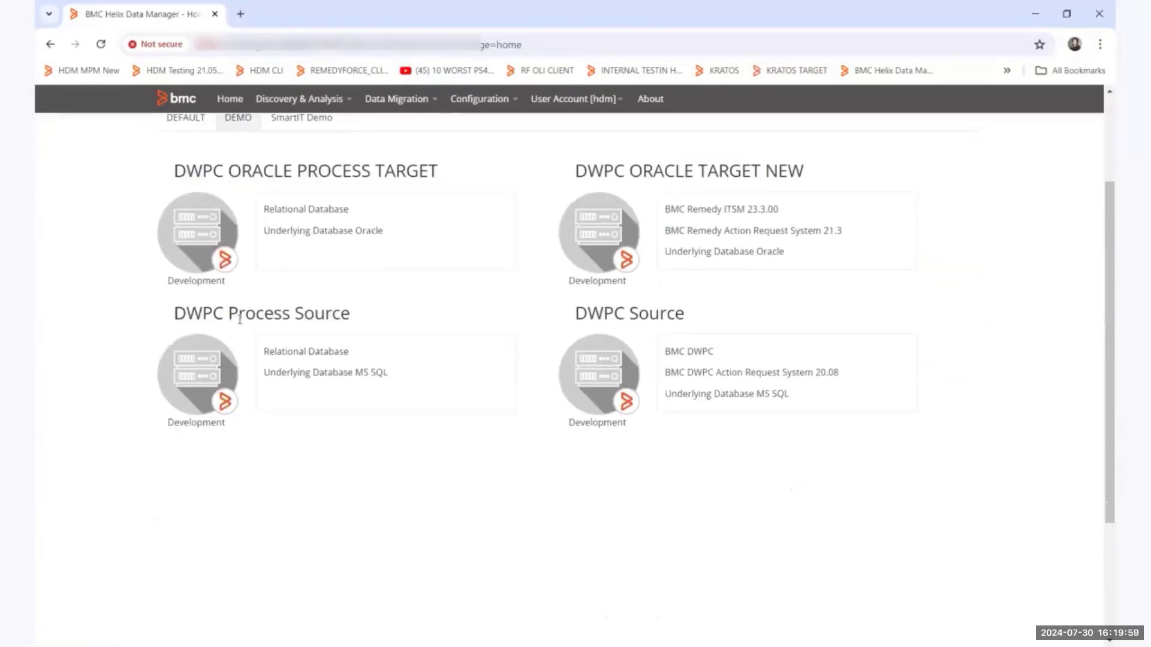
pyautogui.click(198, 380)
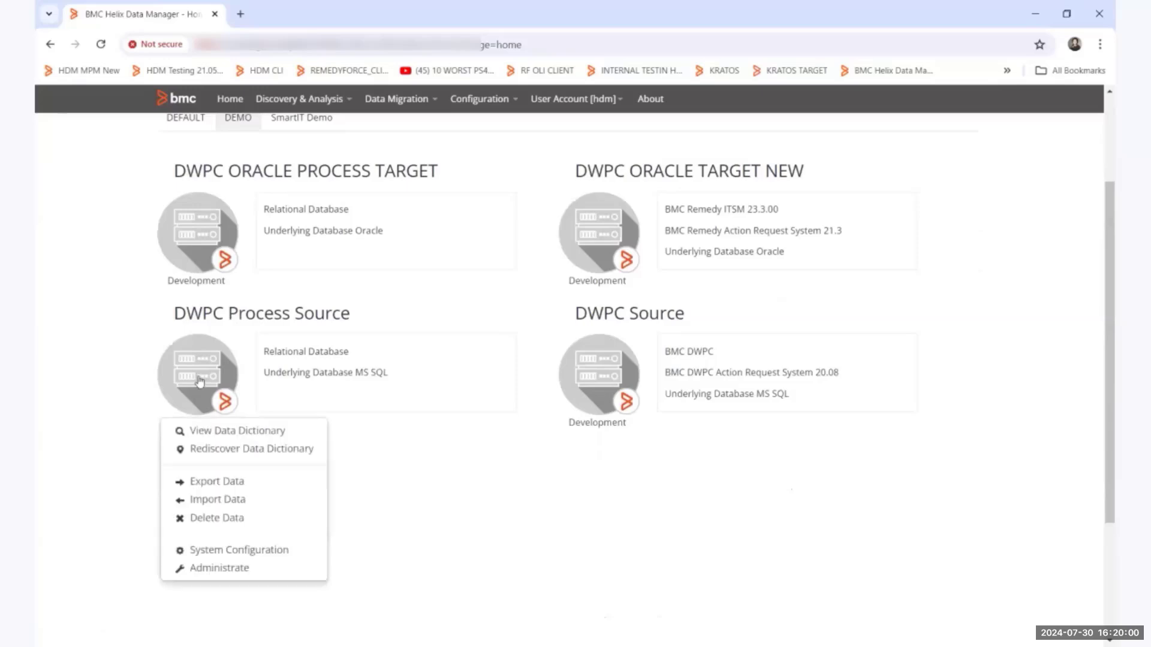
pyautogui.click(233, 569)
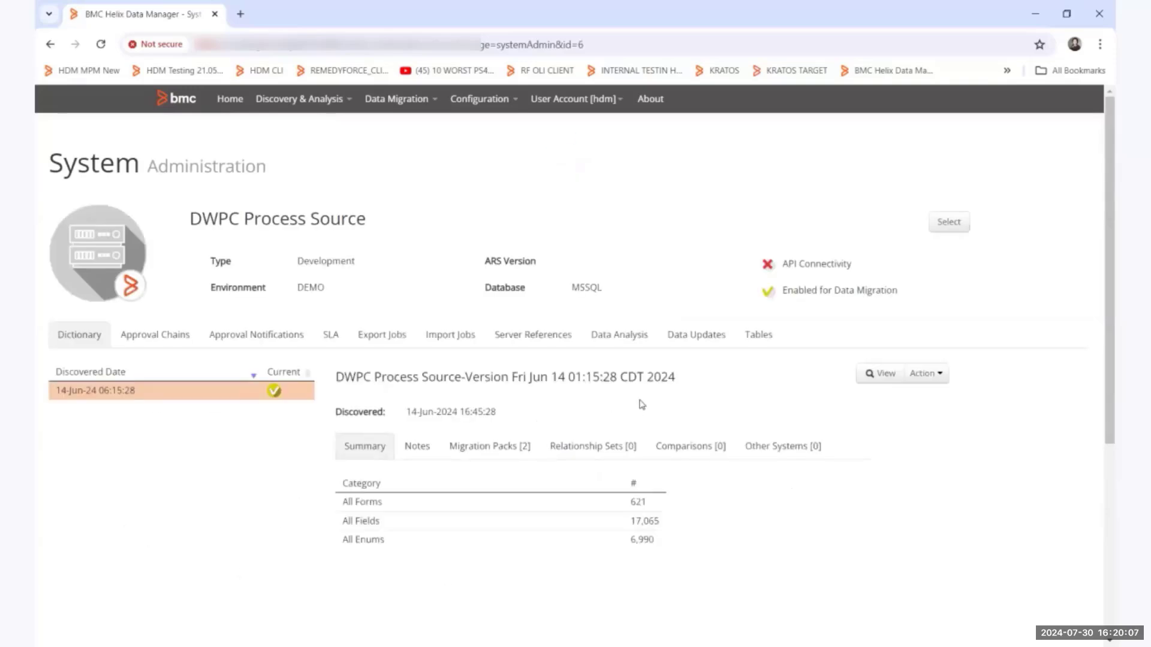
pyautogui.click(697, 340)
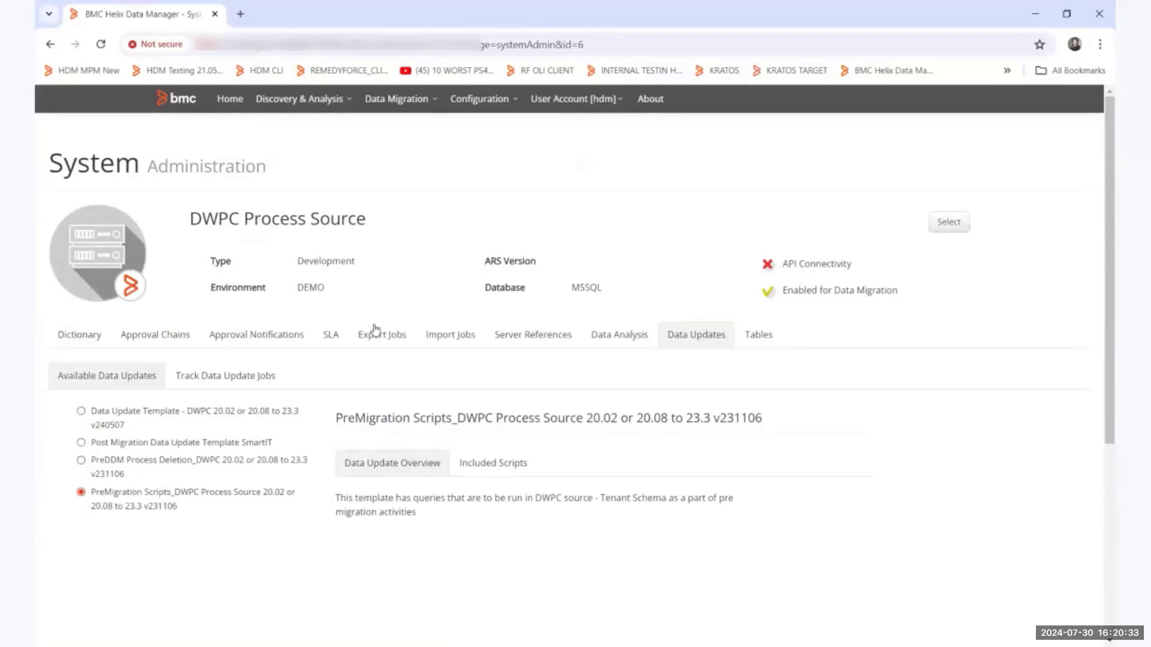
# Prepare a data update job for DWPC Process Source with the PreMigration Scripts_DWPC Process Source 20.02 or 20.08 to 23.3 v231106 template, and cancel it.
pyautogui.scroll(-3, 375, 347)
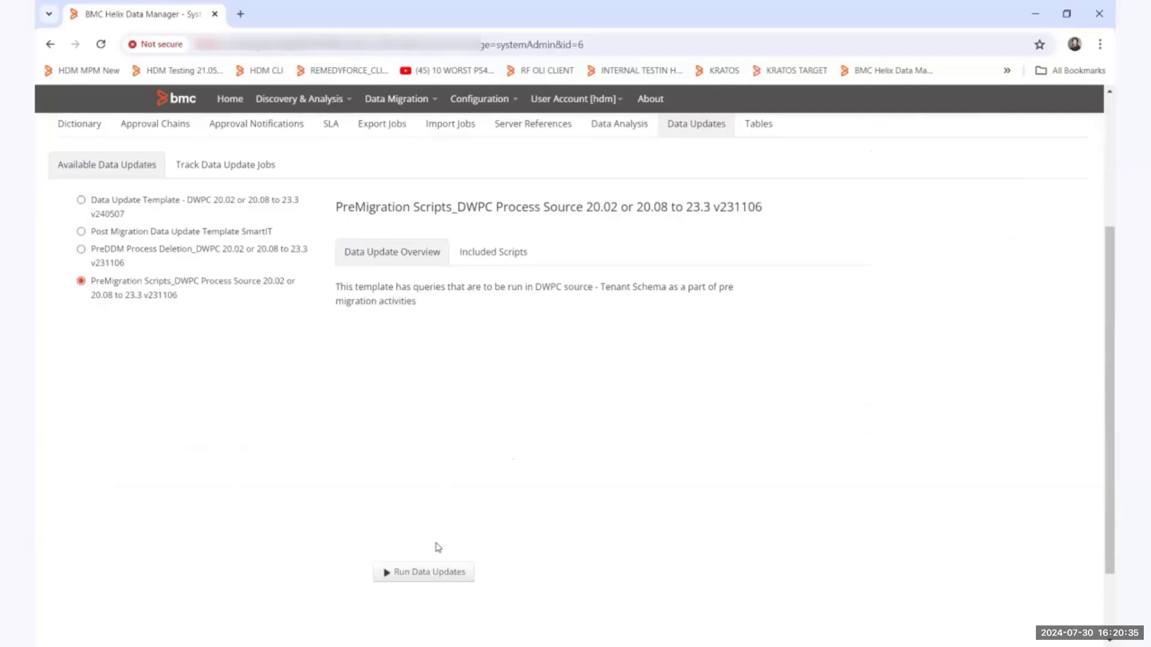
pyautogui.click(415, 576)
pyautogui.click(491, 236)
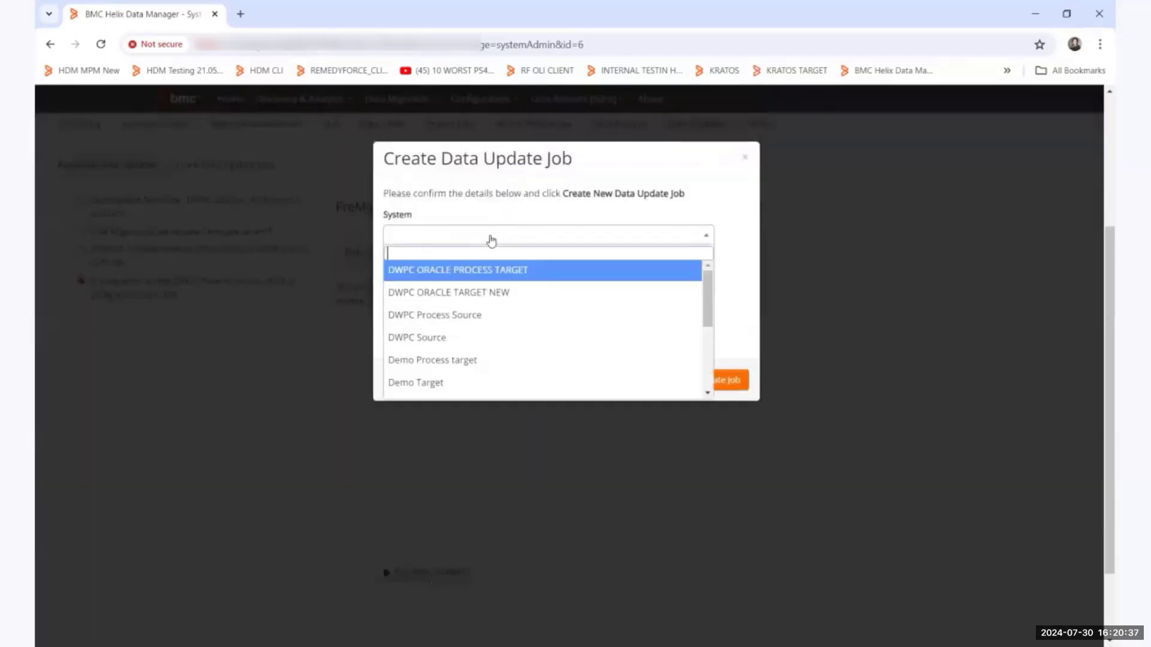
pyautogui.write('process')
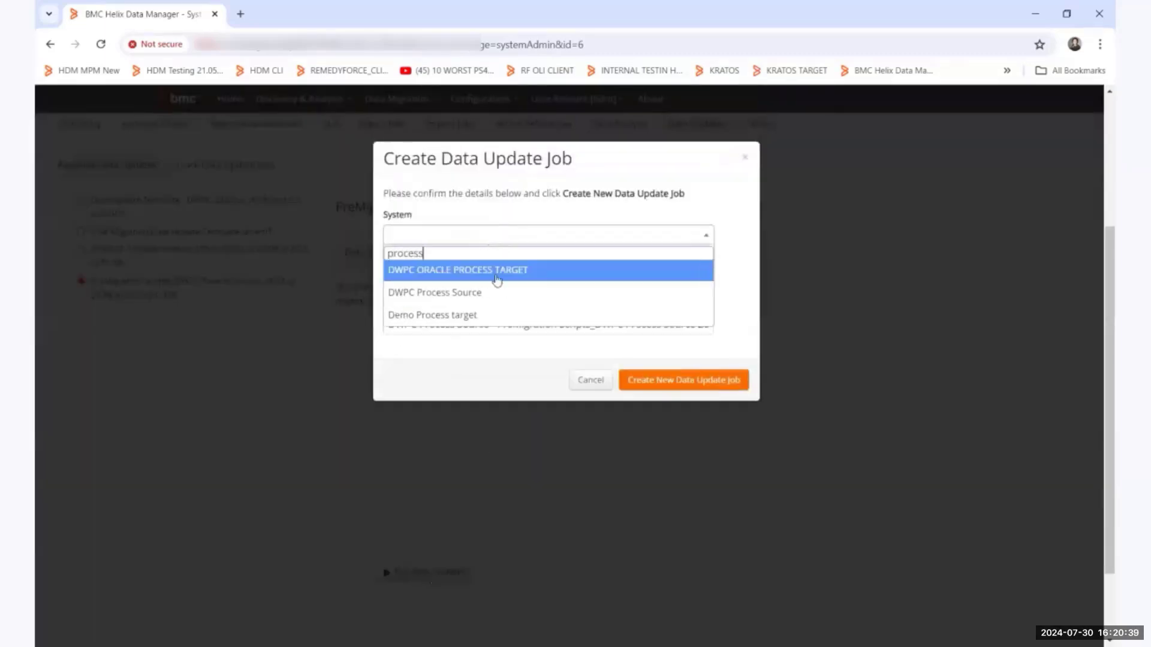
pyautogui.click(483, 297)
pyautogui.click(480, 283)
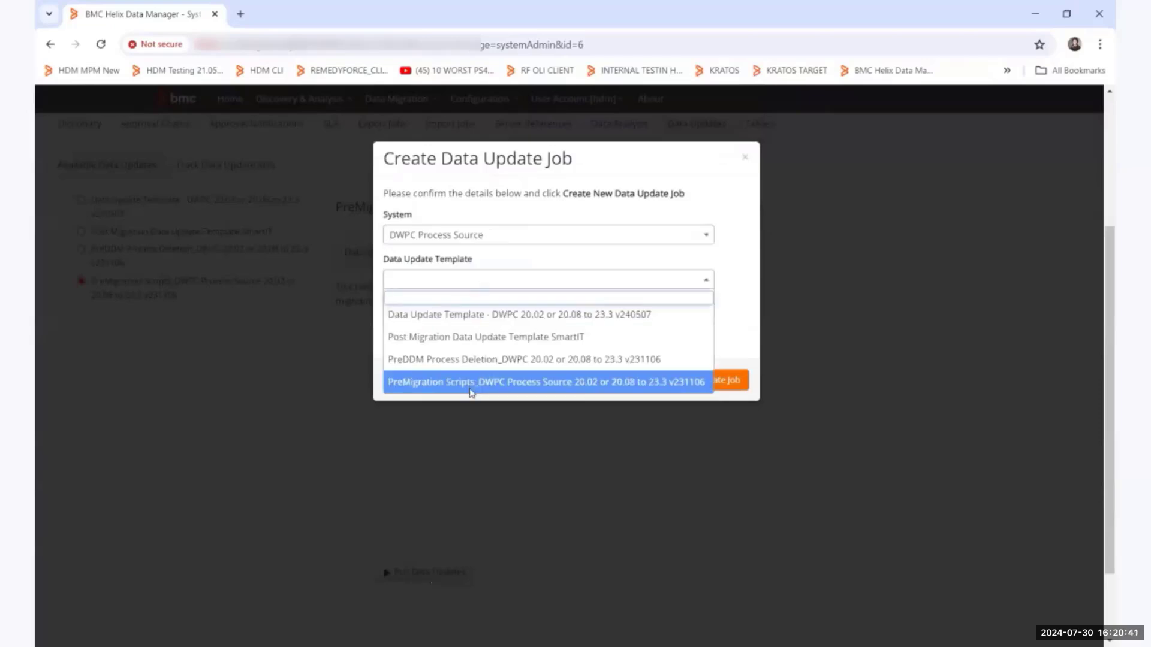
pyautogui.click(551, 388)
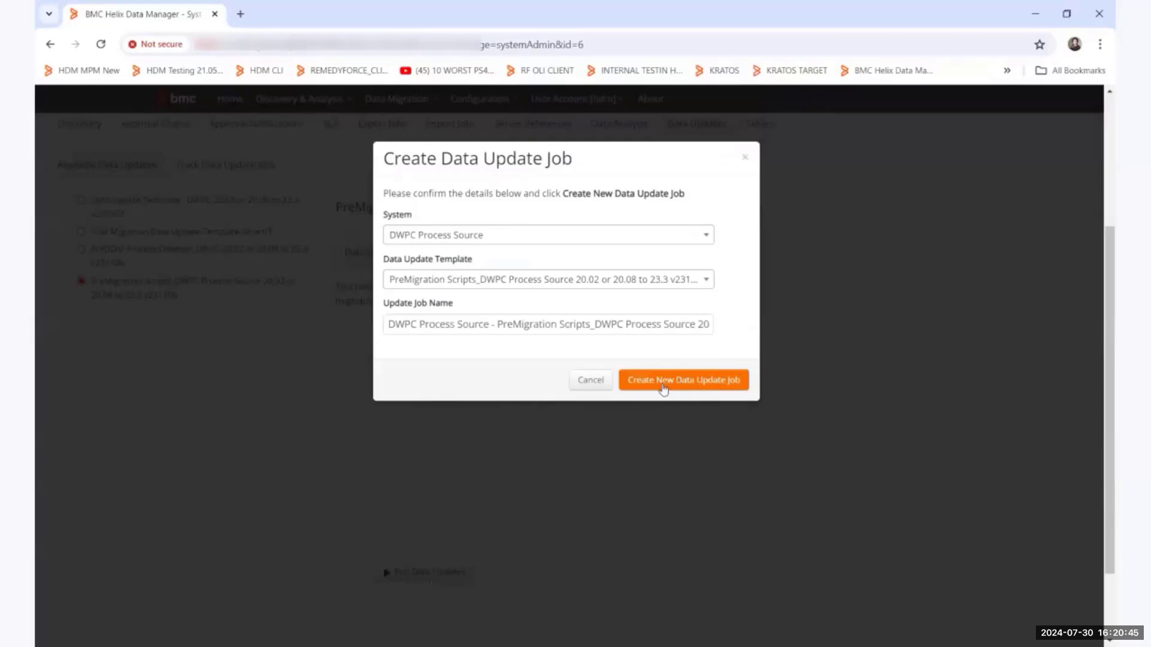
pyautogui.click(589, 382)
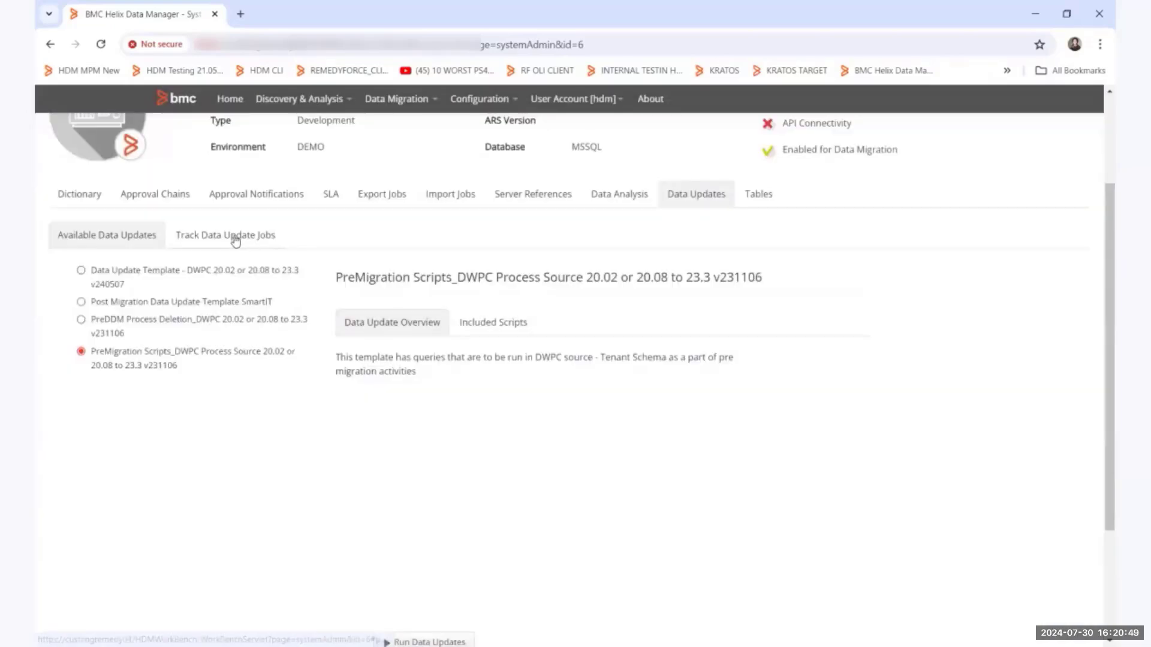
# Open the tracked data update jobs of DWPC Process Source and view the script list of the PreMigration Scripts job.
pyautogui.click(235, 239)
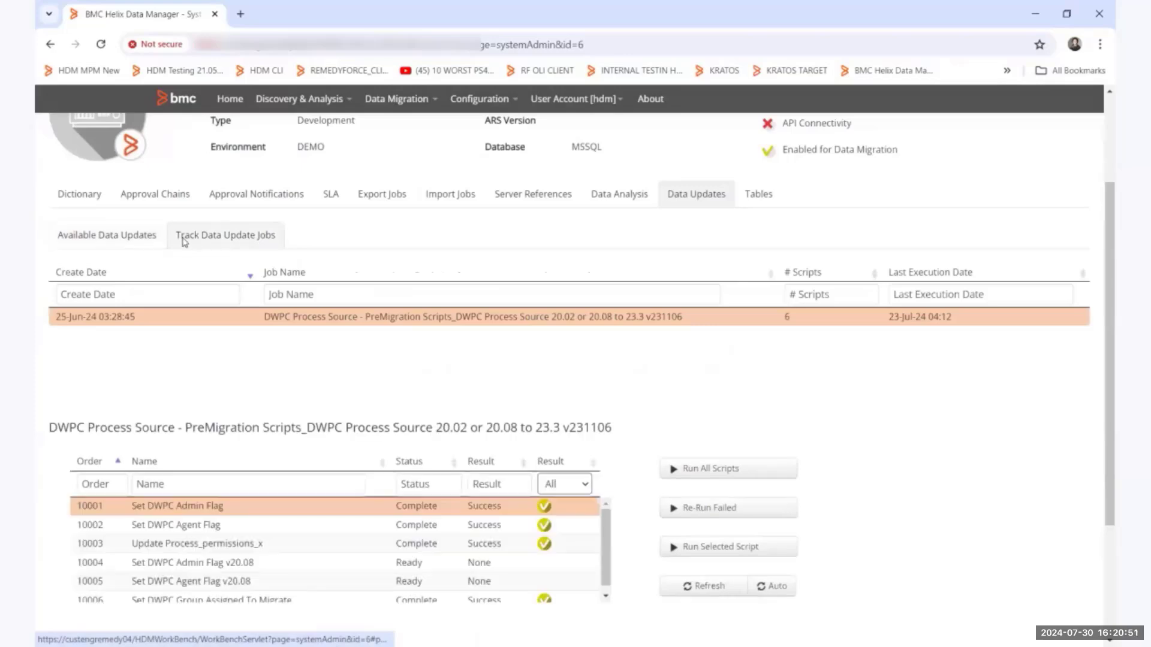
pyautogui.click(291, 316)
pyautogui.scroll(-1, 342, 393)
pyautogui.scroll(-1, 283, 462)
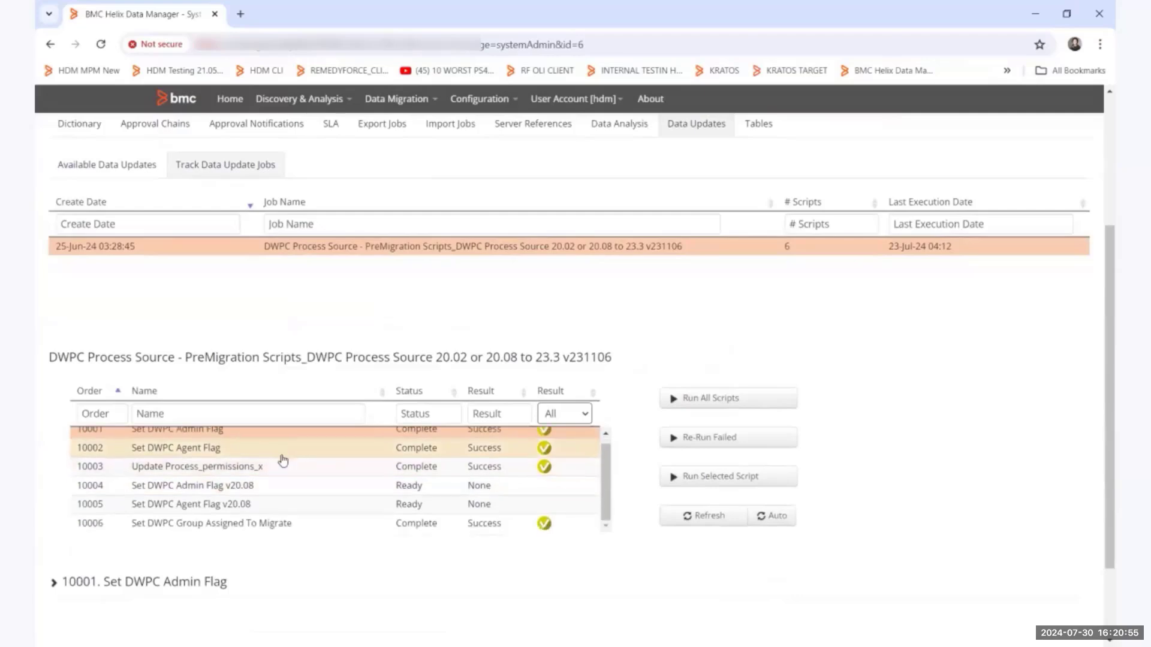
pyautogui.scroll(1, 283, 461)
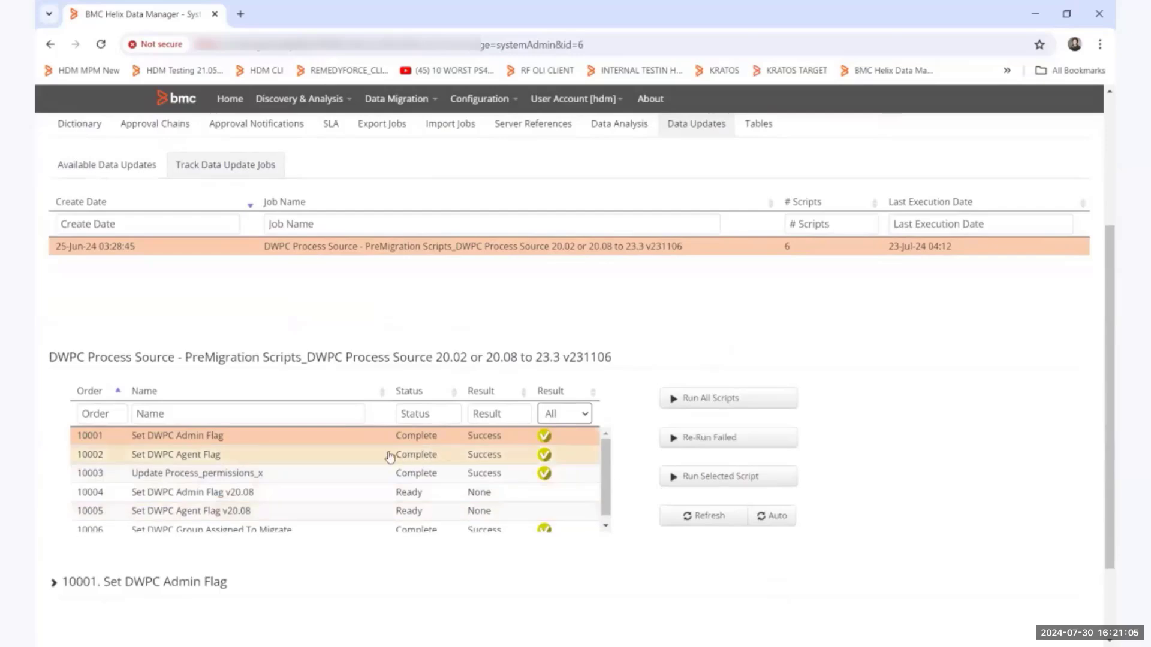
# Examine the Set DWPC Agent Flag, Update Process_permissions_x and Set DWPC Group Assigned To Migrate scripts in the tracked job.
pyautogui.click(191, 457)
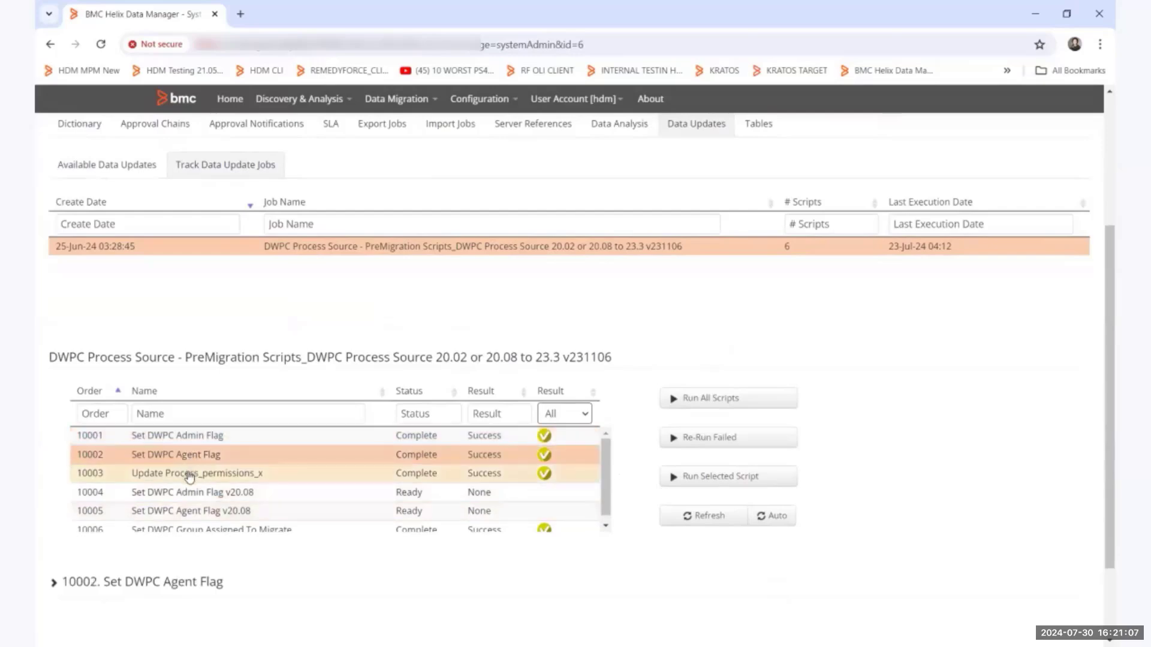
pyautogui.click(190, 477)
pyautogui.scroll(-1, 299, 473)
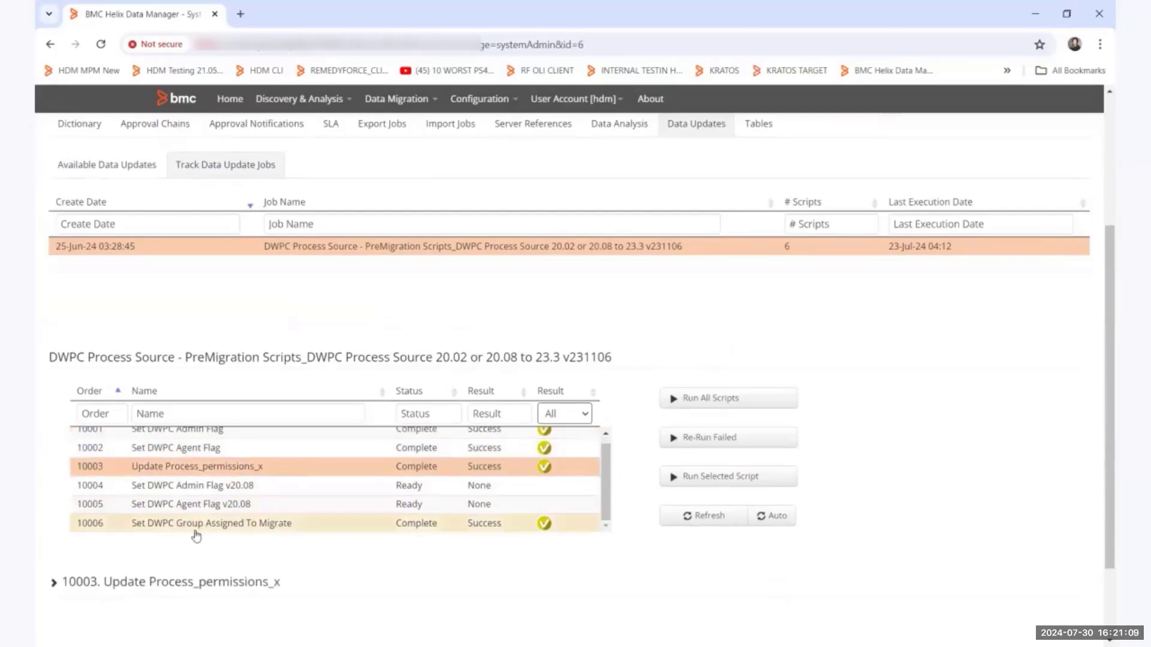
pyautogui.click(195, 530)
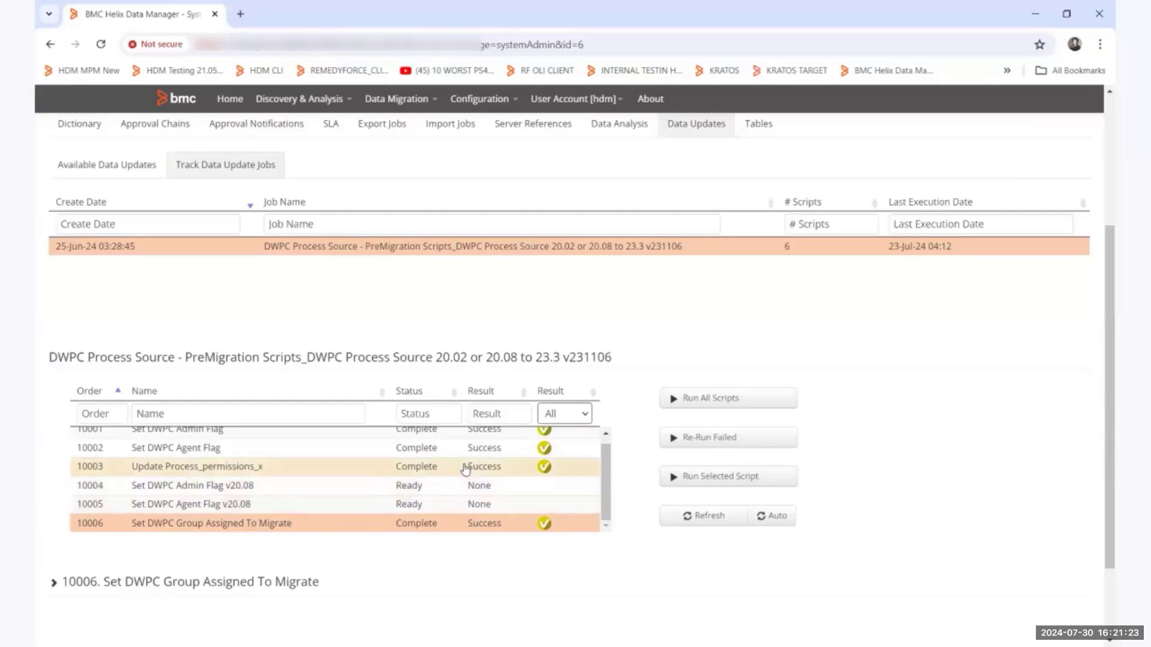
pyautogui.scroll(1, 465, 469)
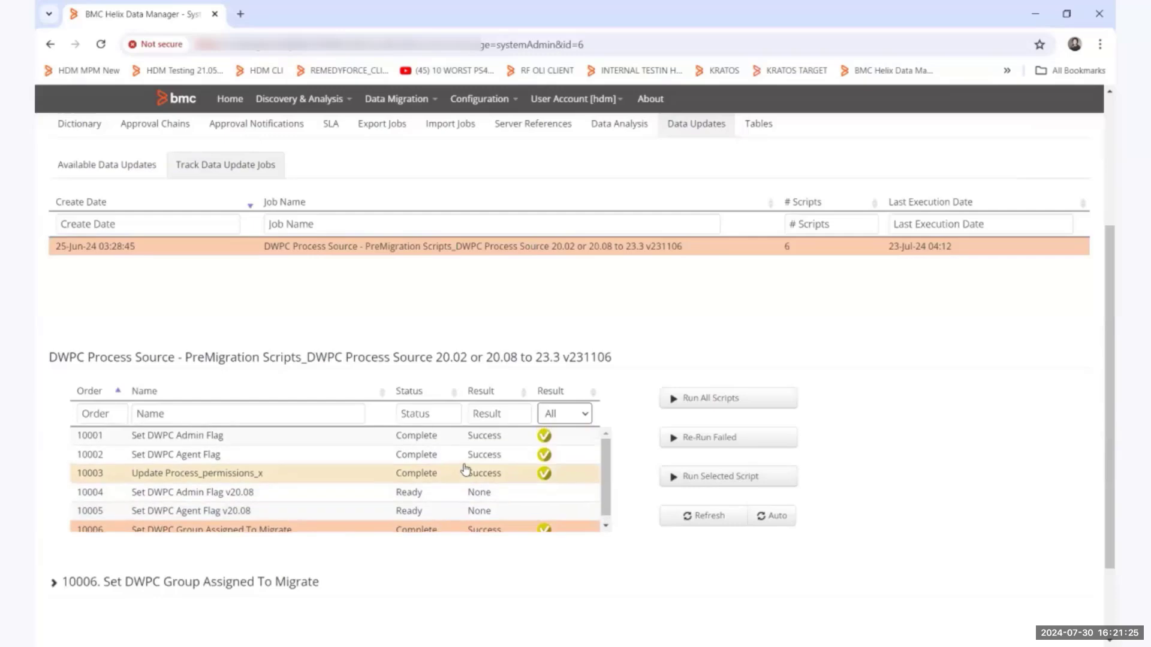
pyautogui.scroll(1, 416, 298)
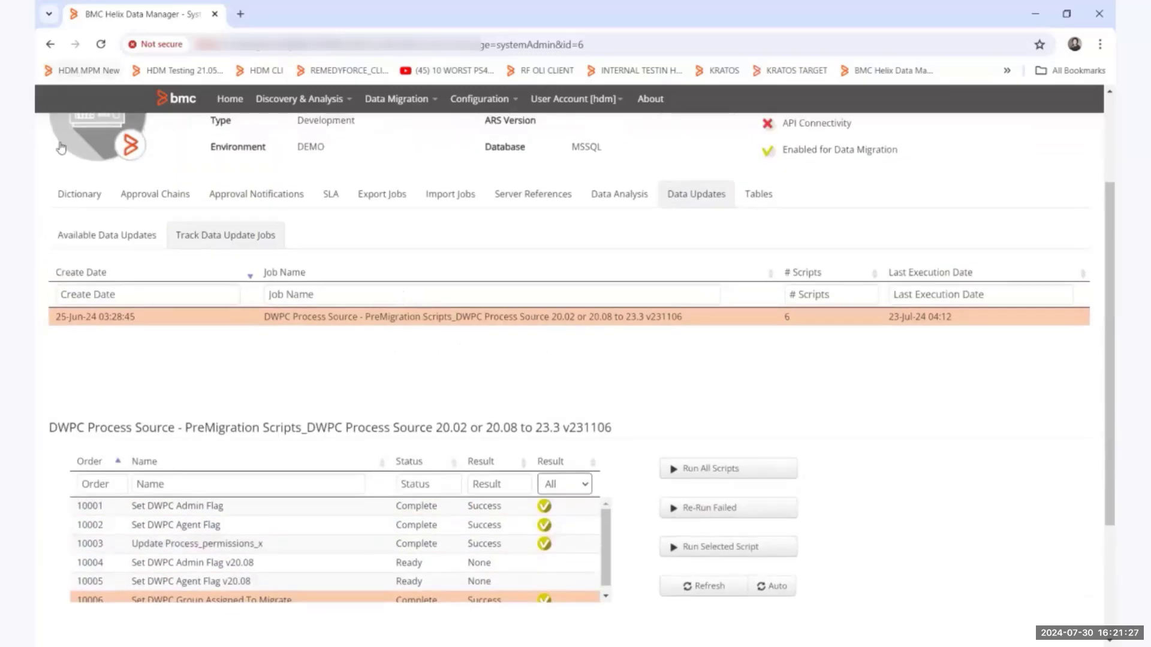
pyautogui.scroll(2, 107, 185)
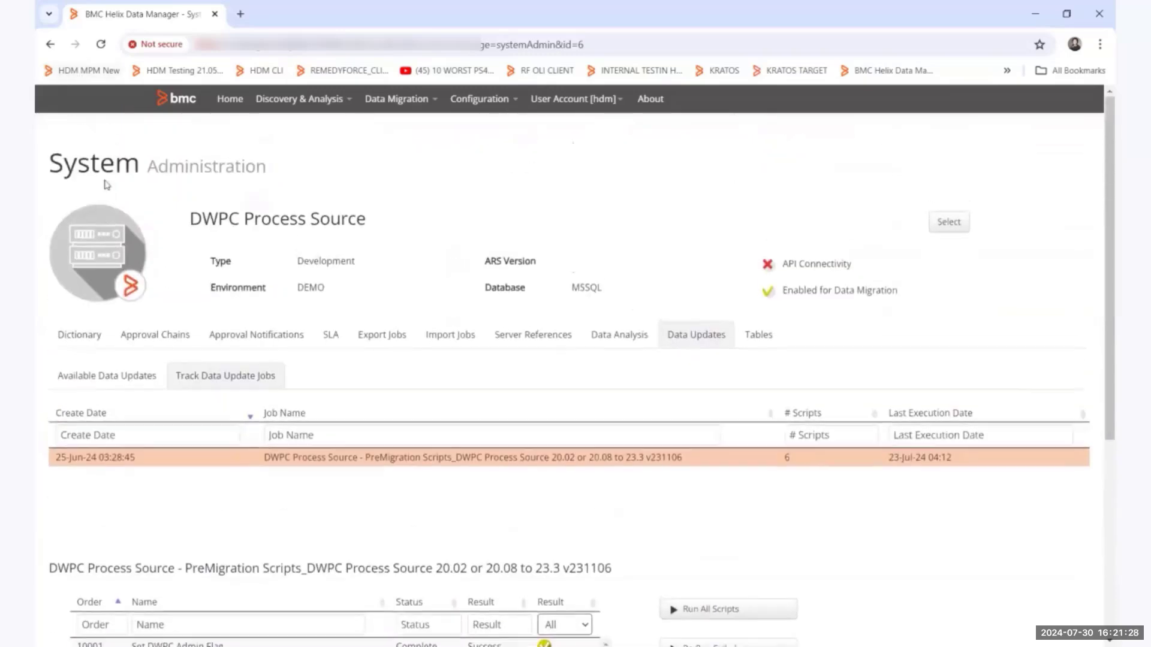
# Return to the DEMO systems, open the administration of DWPC Source and show its available data updates.
pyautogui.click(52, 45)
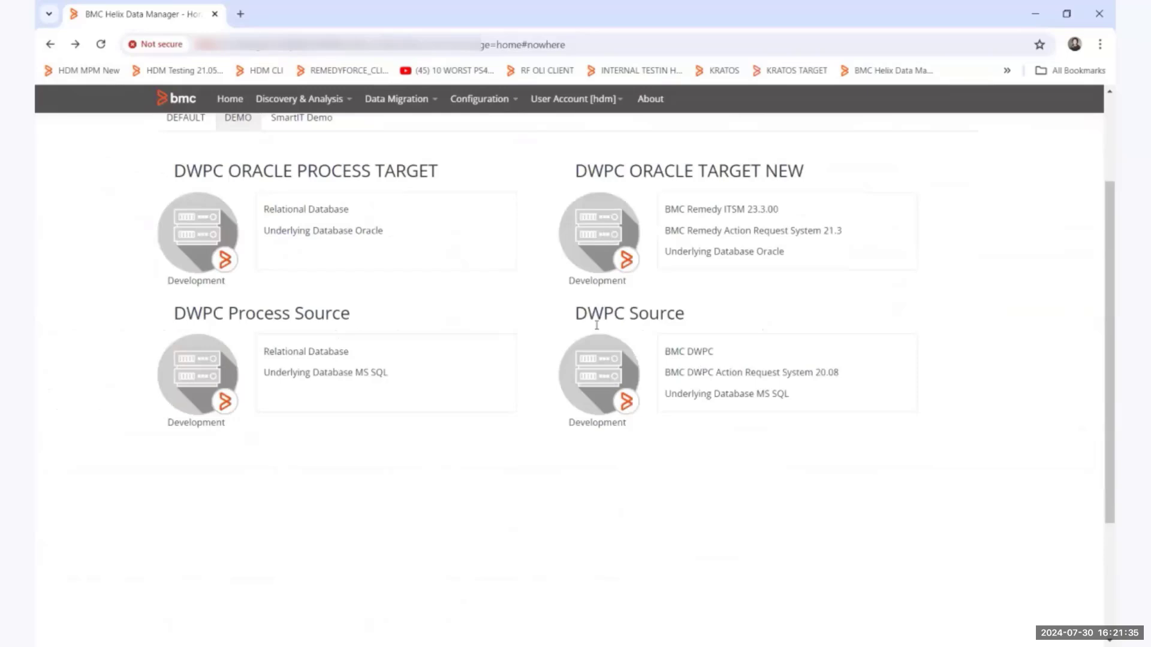
pyautogui.click(590, 387)
pyautogui.click(602, 572)
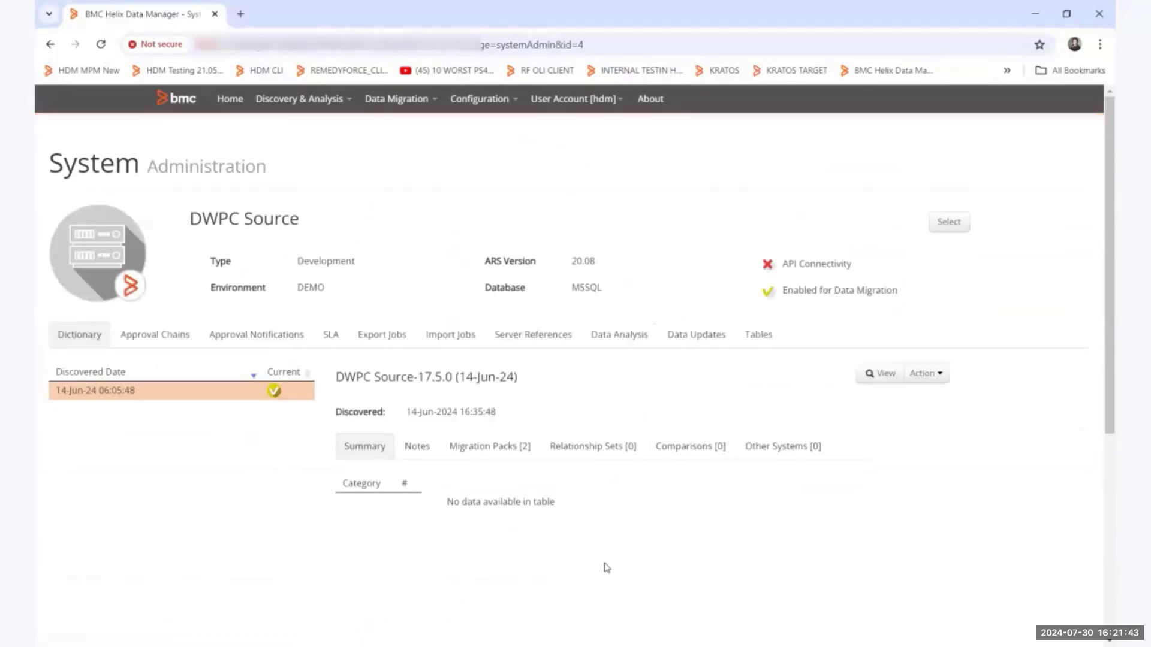
pyautogui.click(691, 339)
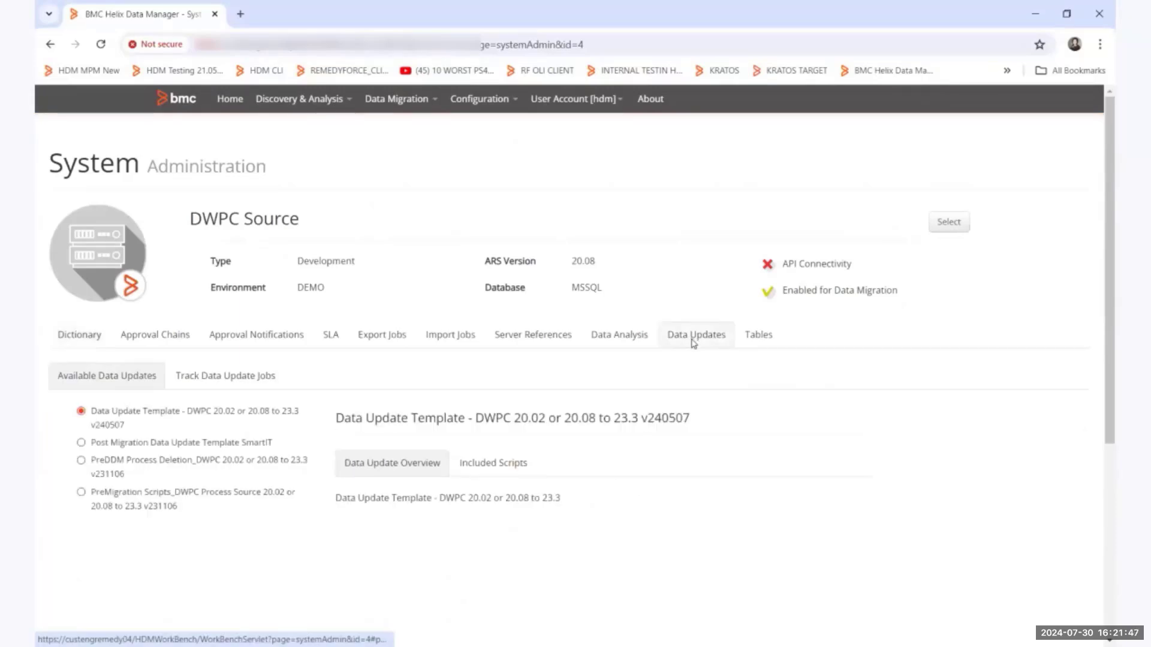
# Prepare a data update job for DWPC Source with Data Update Template - DWPC 20.02 or 20.08 to 23.3 v240507, and cancel it.
pyautogui.scroll(-4, 694, 342)
pyautogui.click(433, 573)
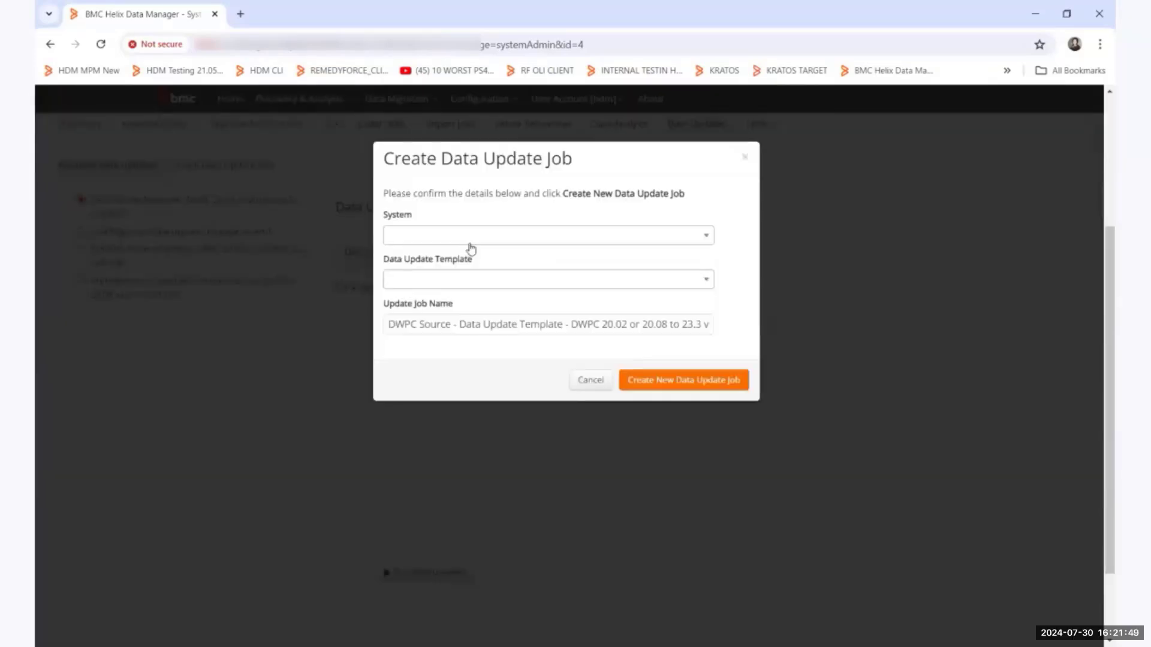
pyautogui.click(471, 242)
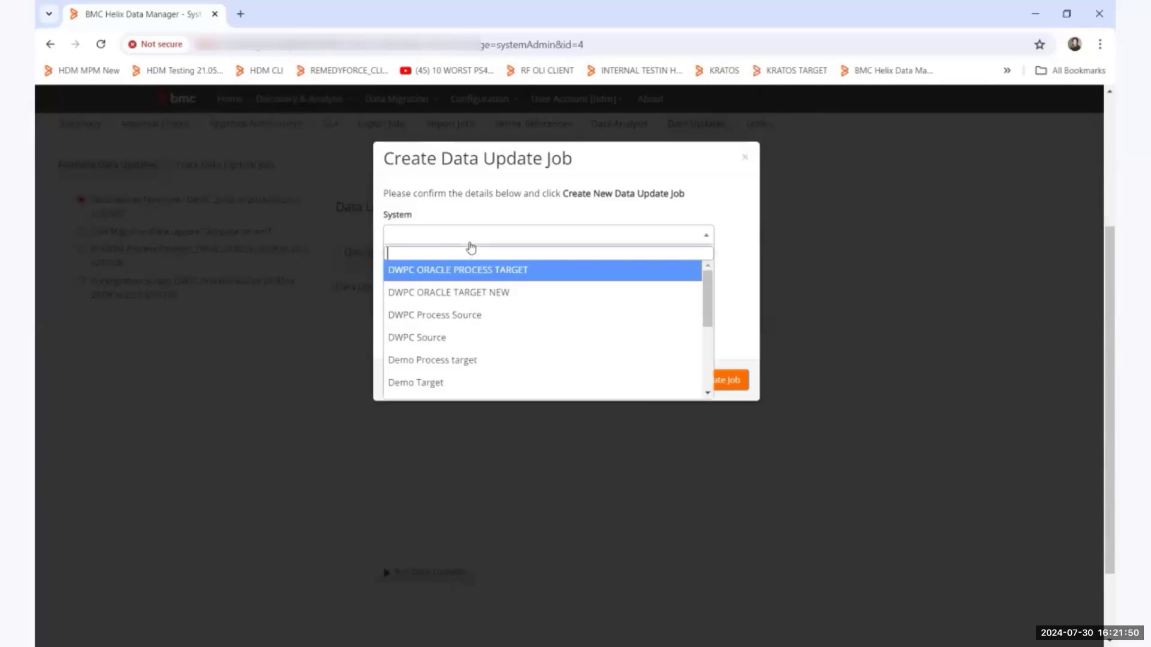
pyautogui.click(457, 337)
pyautogui.click(460, 285)
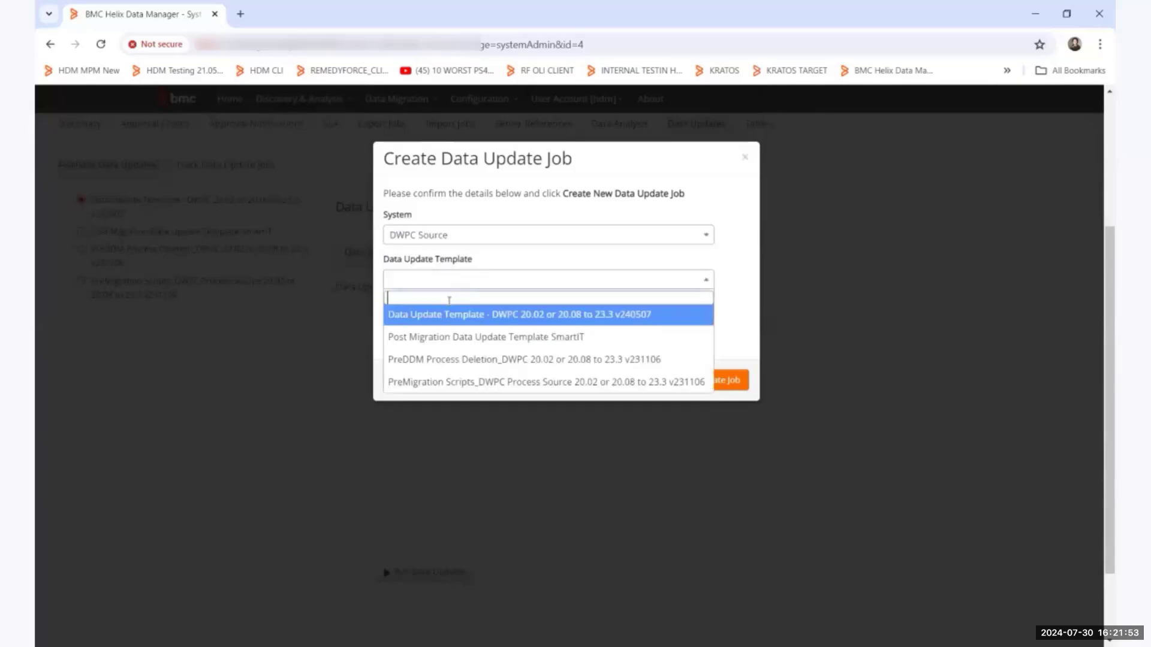
pyautogui.click(541, 321)
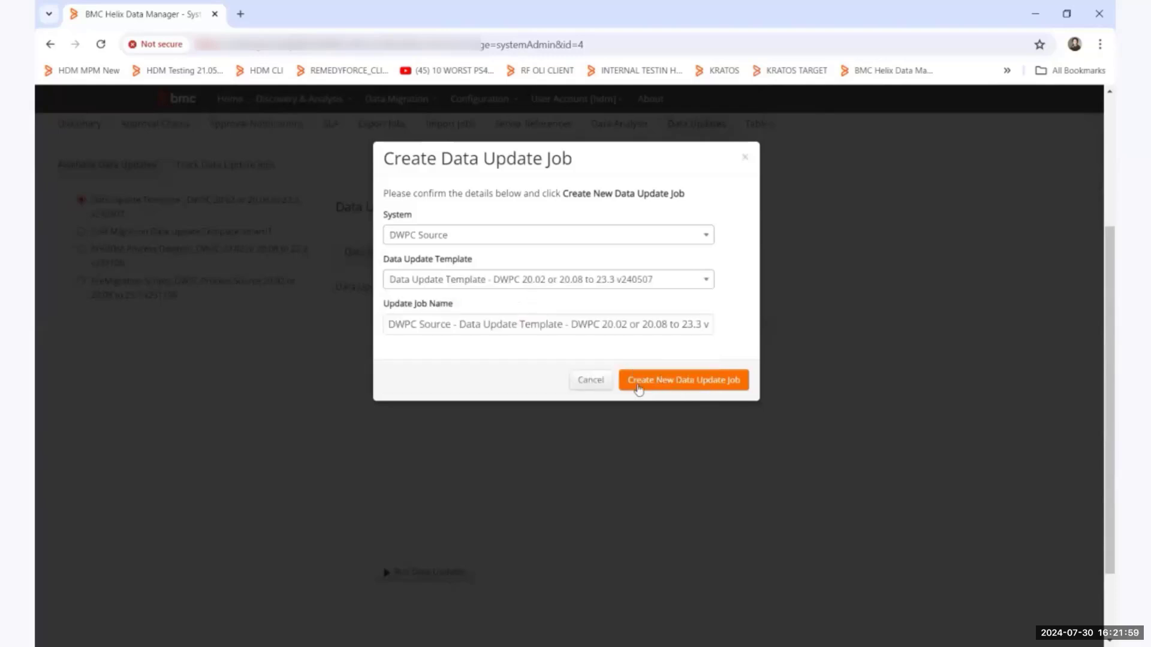
pyautogui.click(596, 389)
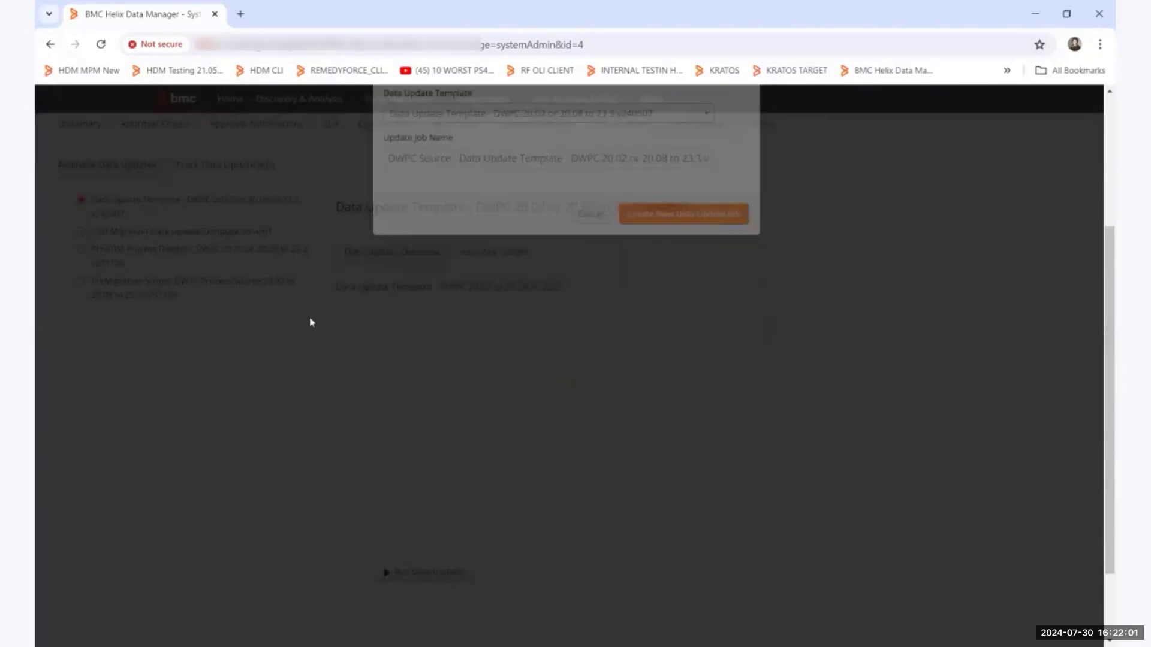
# Examine the tracked data update job of DWPC Source and its scripts, including Tag groups linked to VM.
pyautogui.scroll(1, 306, 321)
pyautogui.click(234, 239)
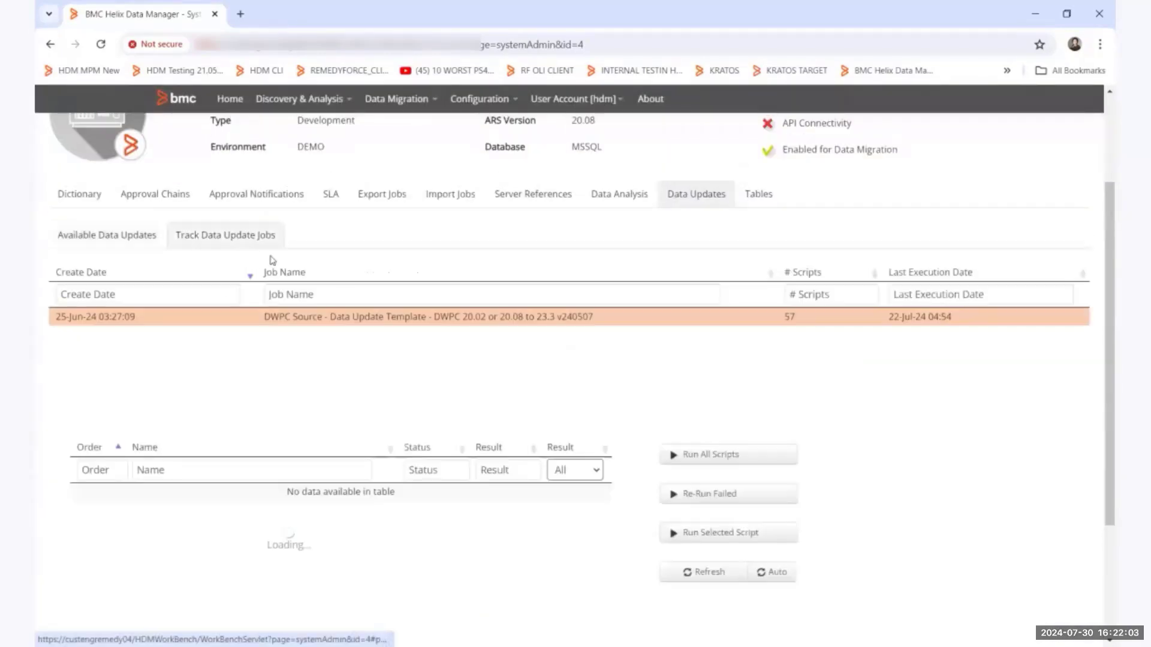
pyautogui.scroll(1, 456, 354)
pyautogui.scroll(1, 461, 358)
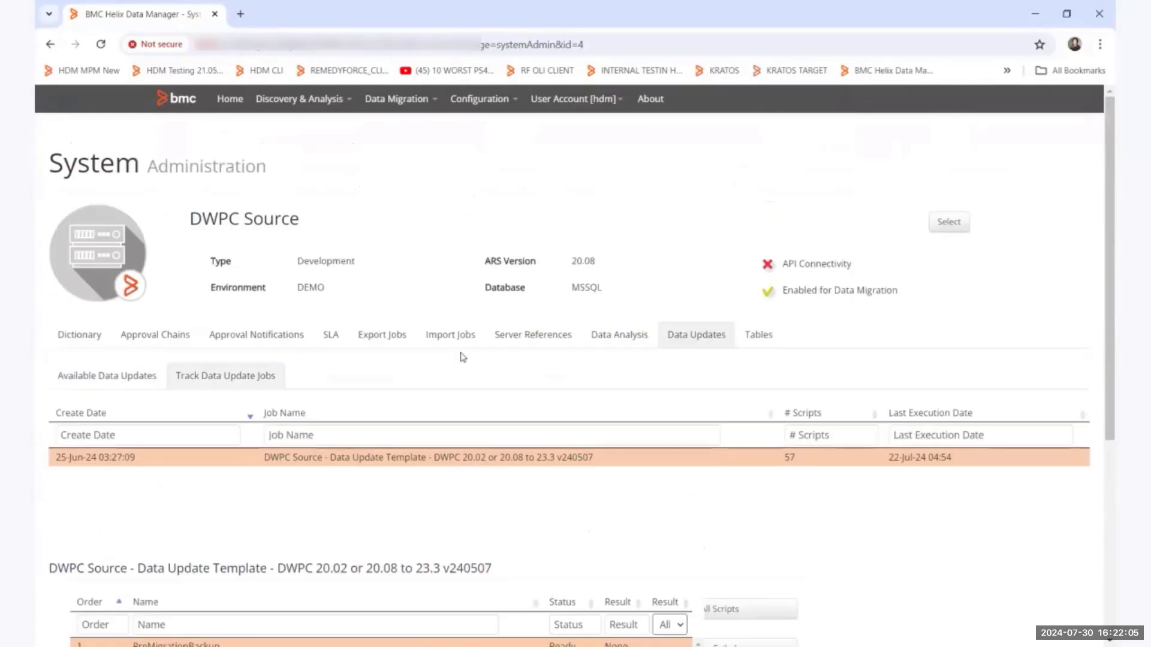
pyautogui.scroll(-1, 1098, 316)
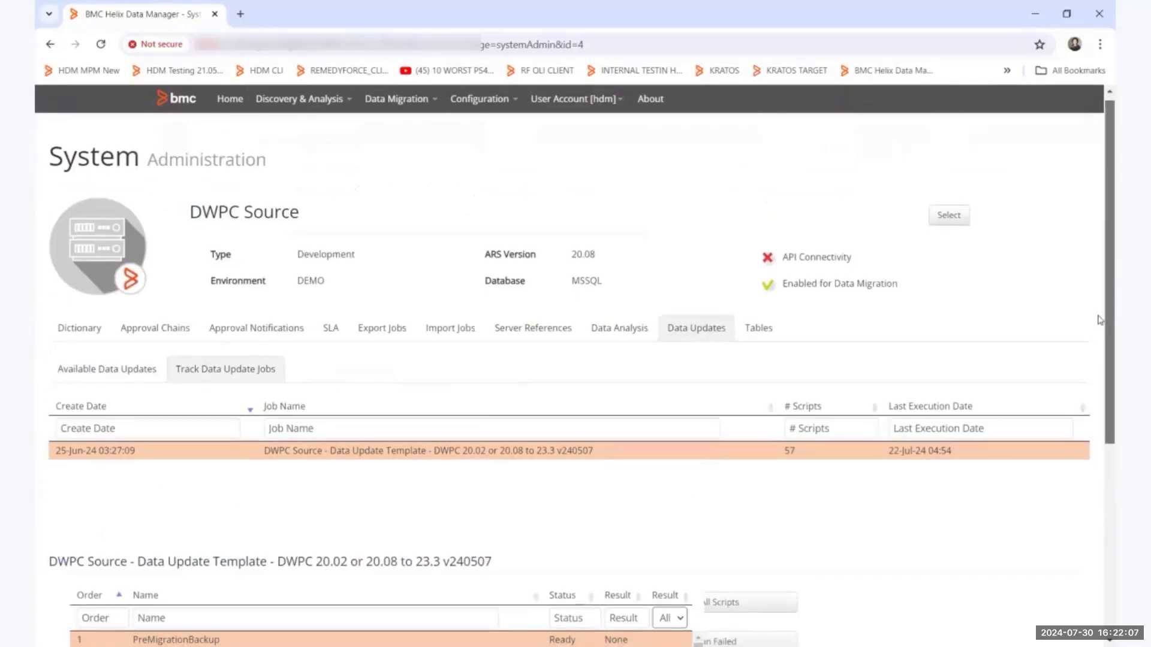
pyautogui.scroll(-1, 1099, 332)
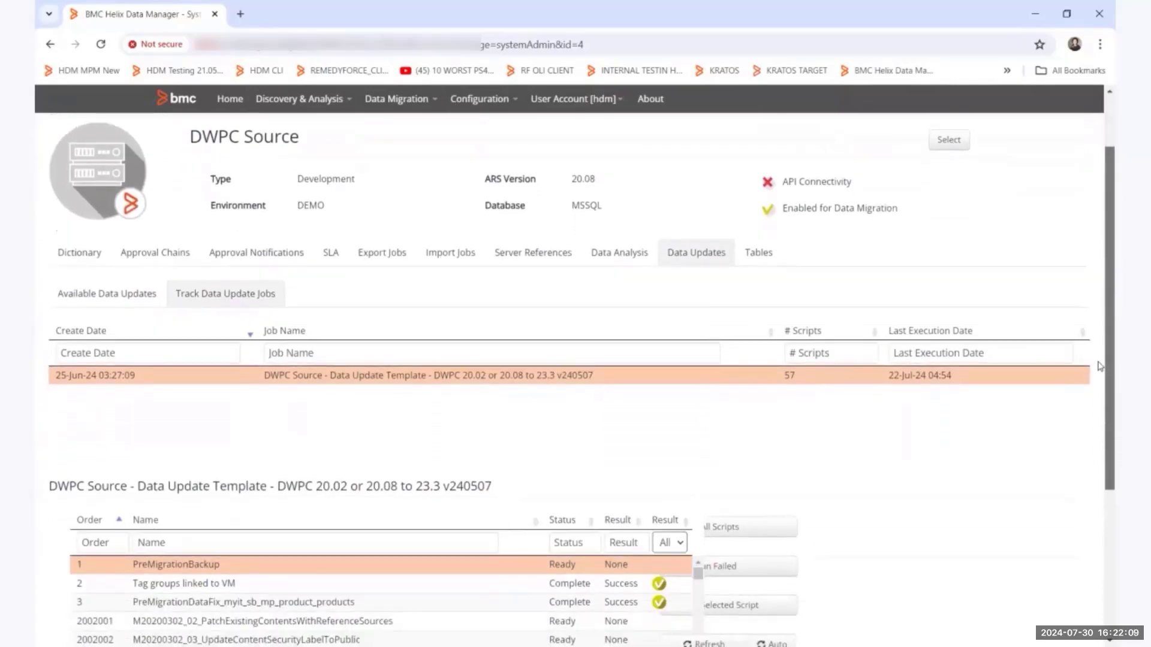
pyautogui.moveTo(1100, 366); pyautogui.dragTo(1099, 363)
pyautogui.scroll(-1, 592, 617)
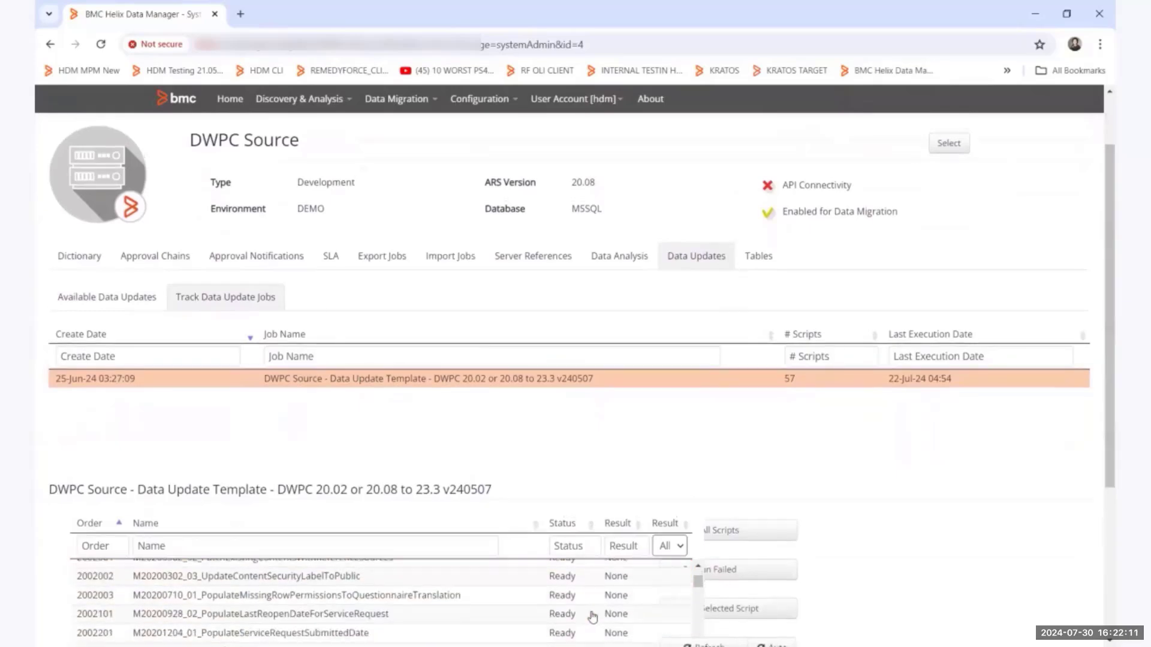
pyautogui.scroll(1, 587, 610)
pyautogui.click(547, 588)
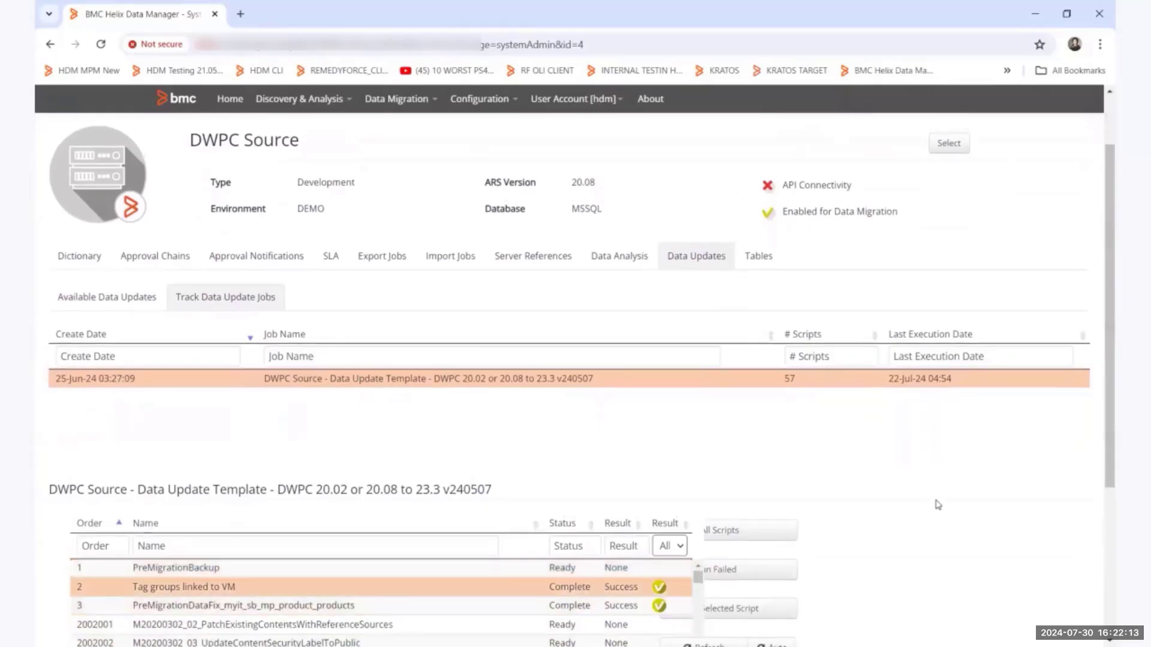
pyautogui.scroll(-1, 935, 504)
pyautogui.scroll(1, 935, 503)
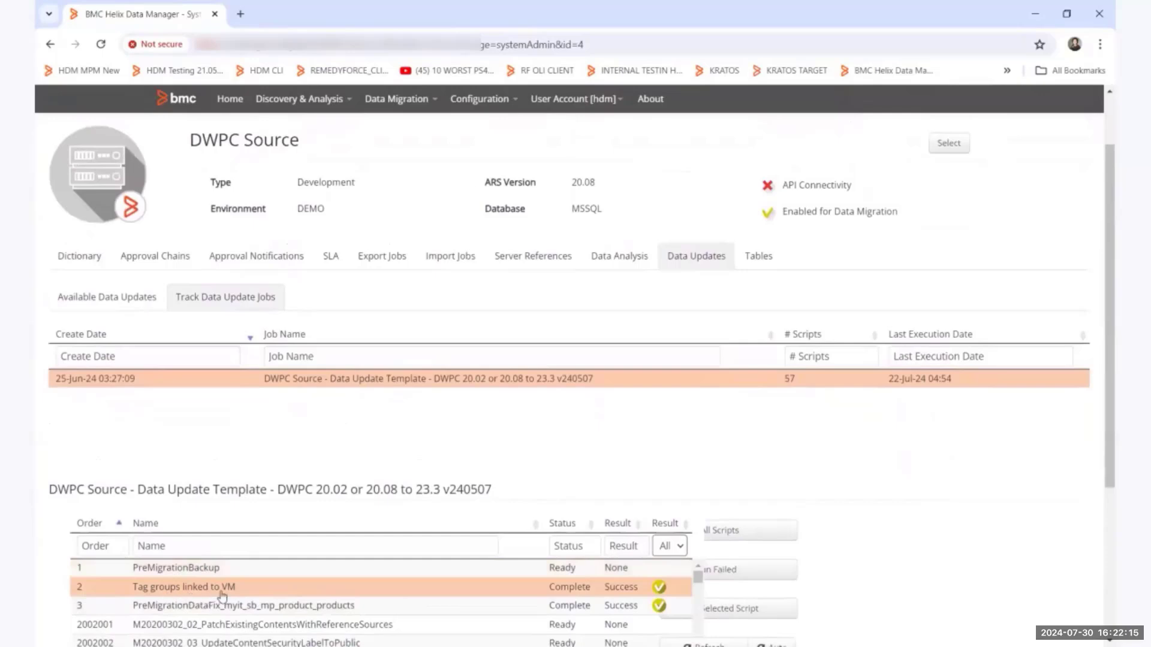
pyautogui.scroll(1, 739, 611)
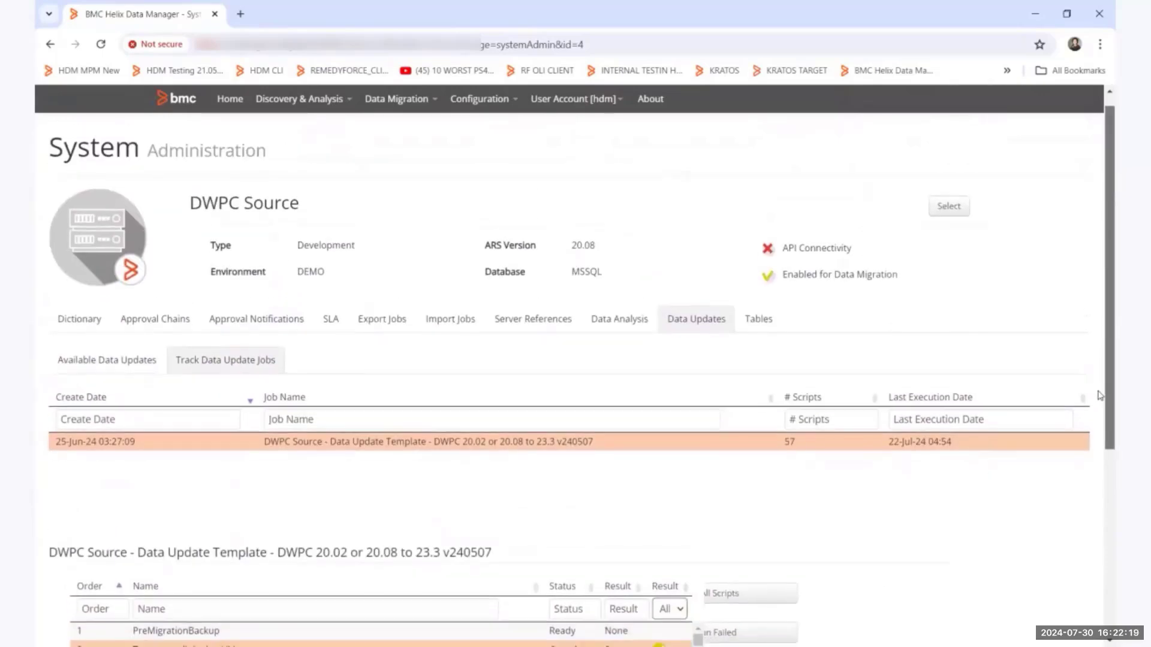
pyautogui.scroll(-1, 1100, 382)
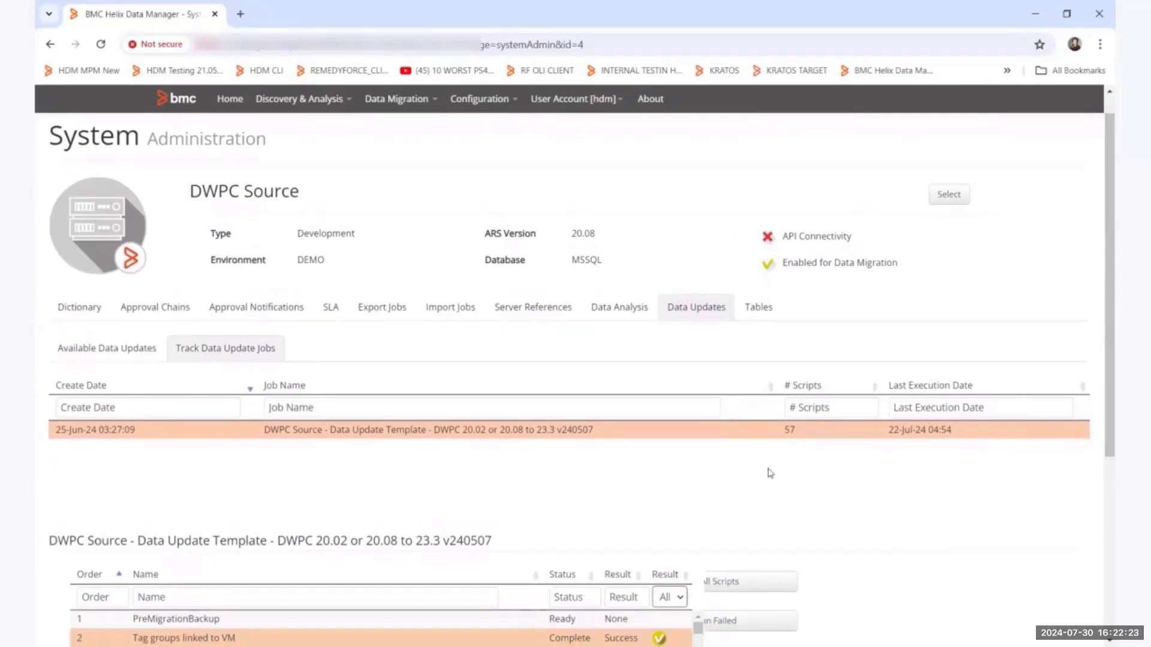
# Open the administration of DWPC ORACLE TARGET NEW in the DEMO environment and show its available data updates.
pyautogui.click(228, 101)
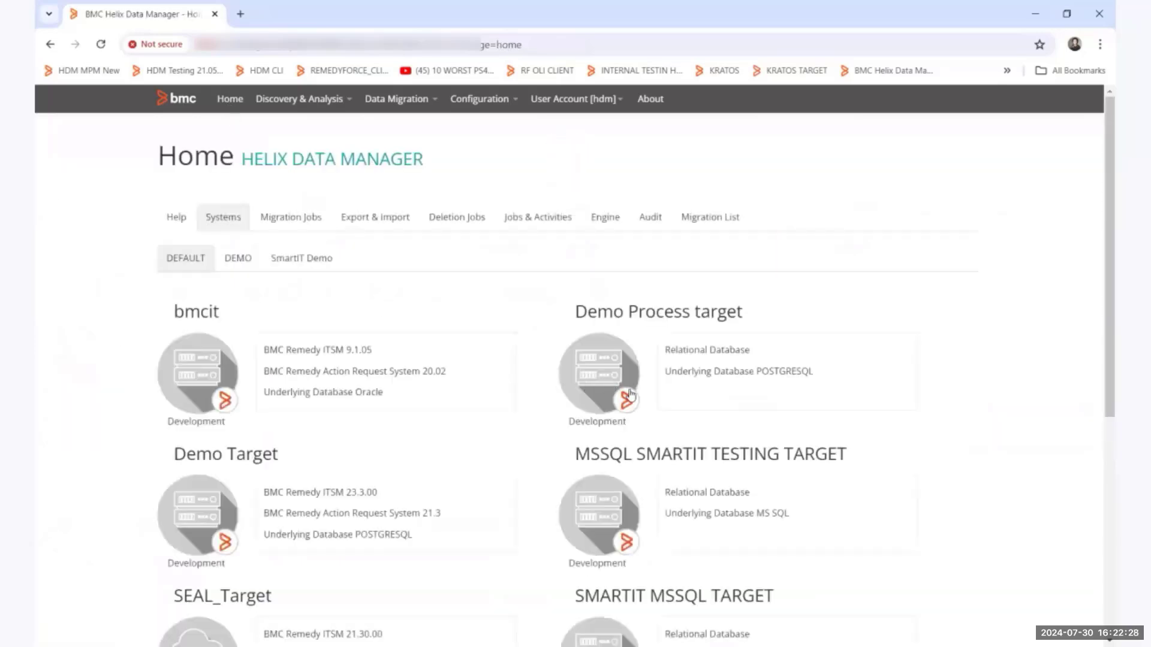
pyautogui.click(248, 263)
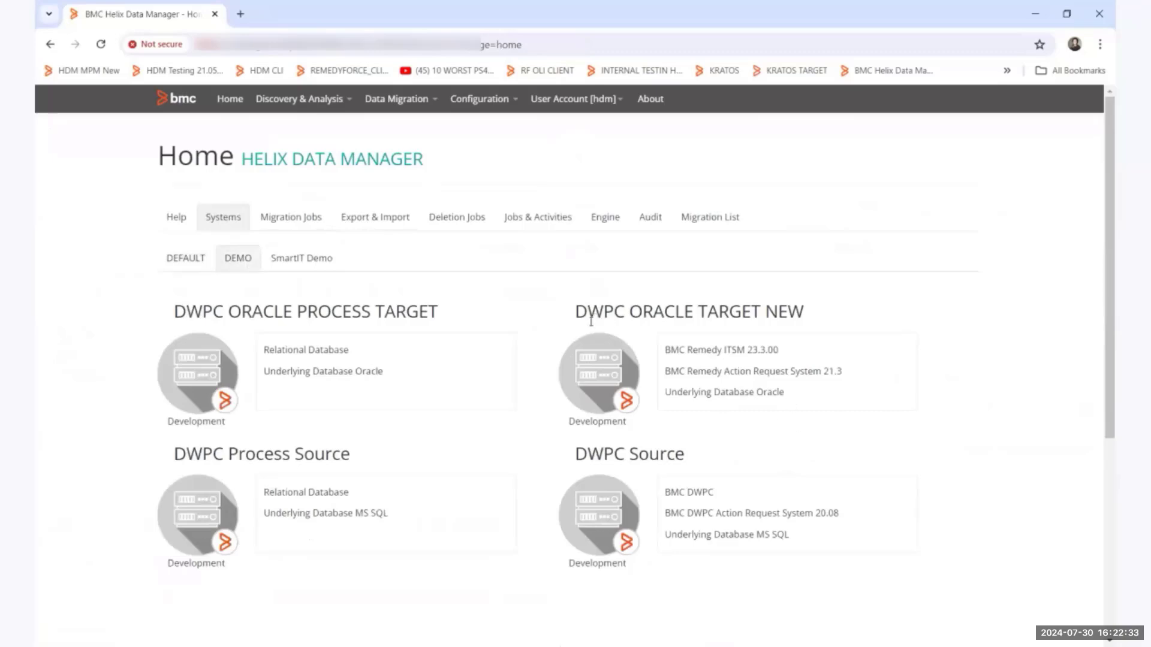
pyautogui.click(607, 387)
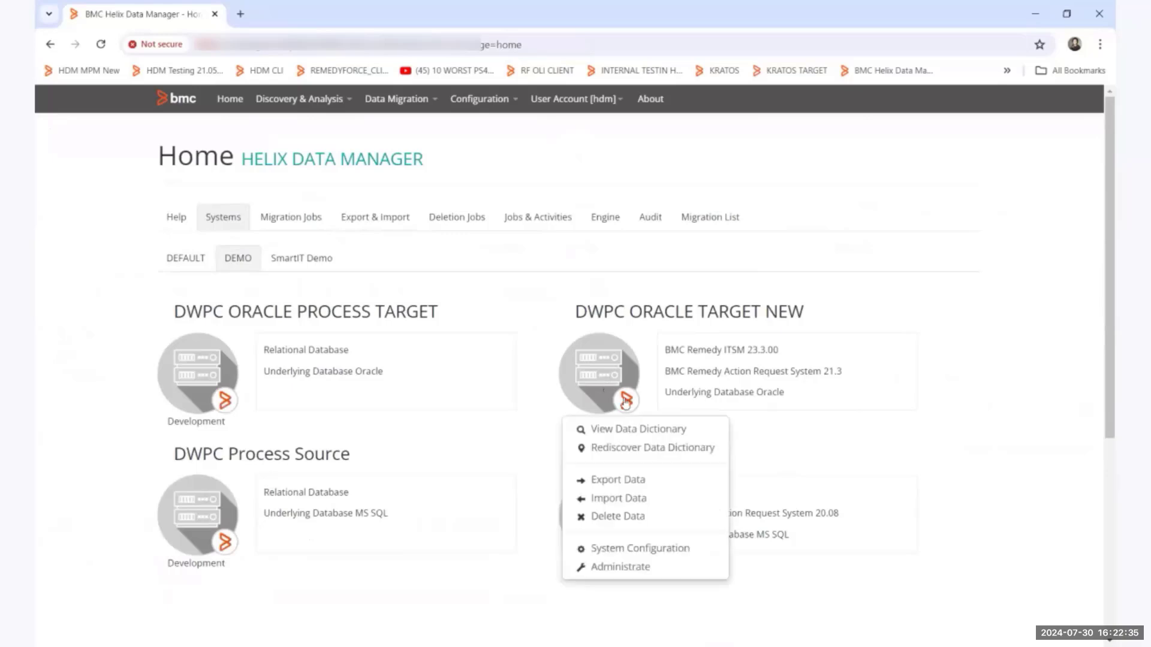
pyautogui.click(642, 568)
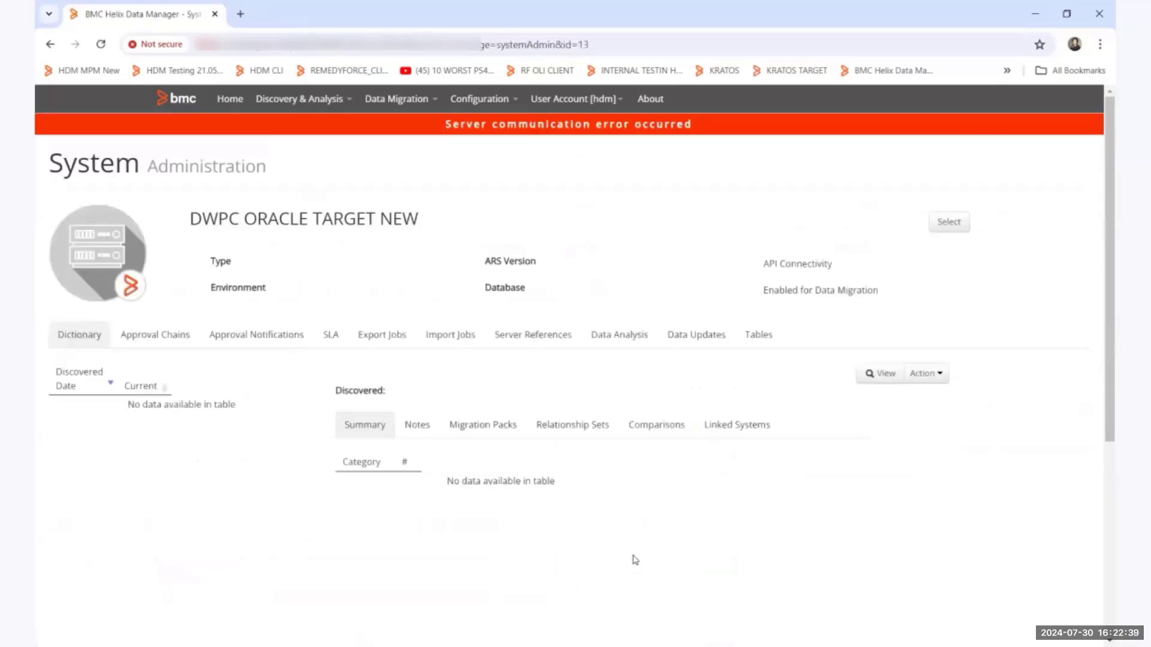
pyautogui.click(678, 334)
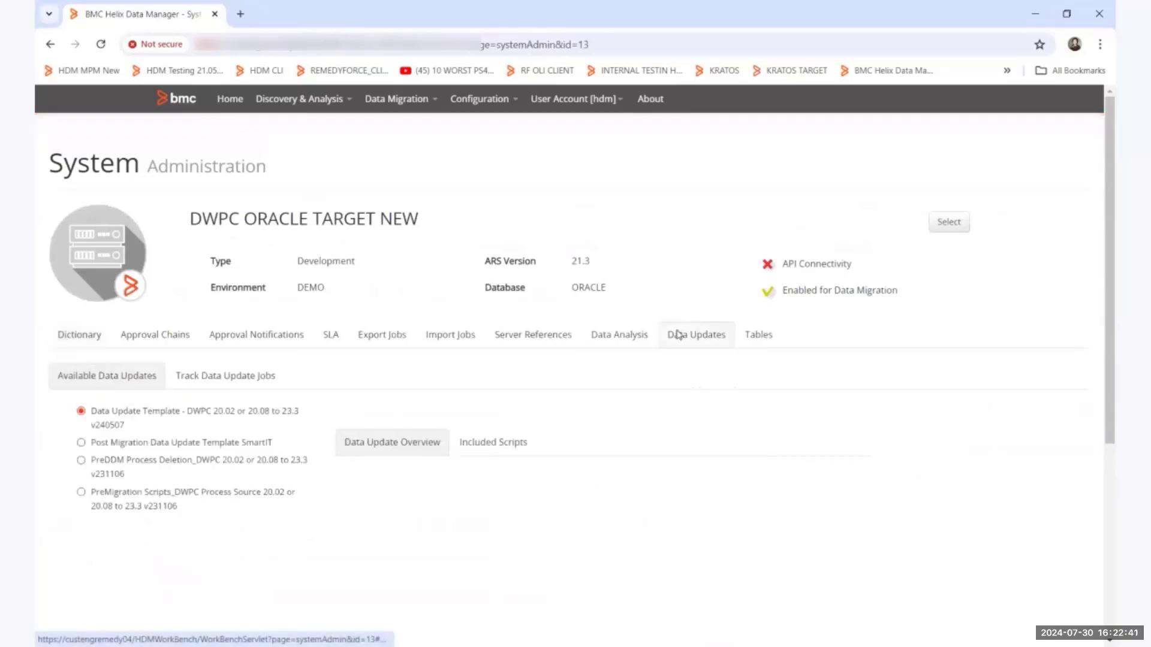
# Prepare a data update job for DWPC ORACLE TARGET NEW with Data Update Template - DWPC 20.02 or 20.08 to 23.3 v240507, and cancel it.
pyautogui.scroll(-5, 481, 429)
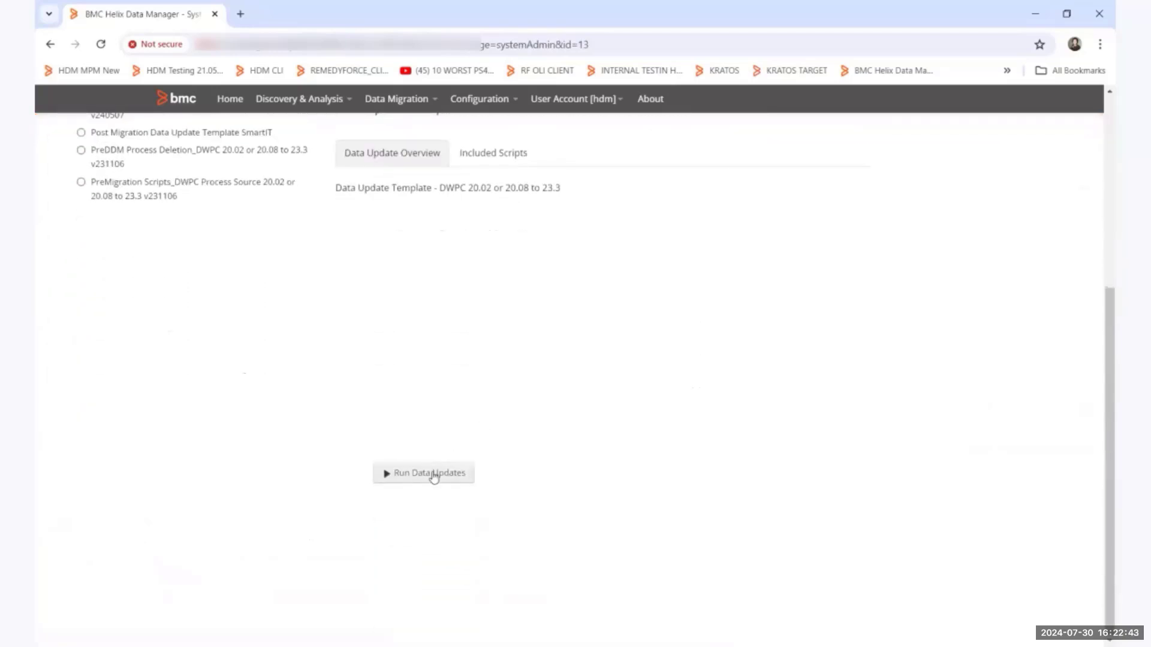
pyautogui.click(436, 474)
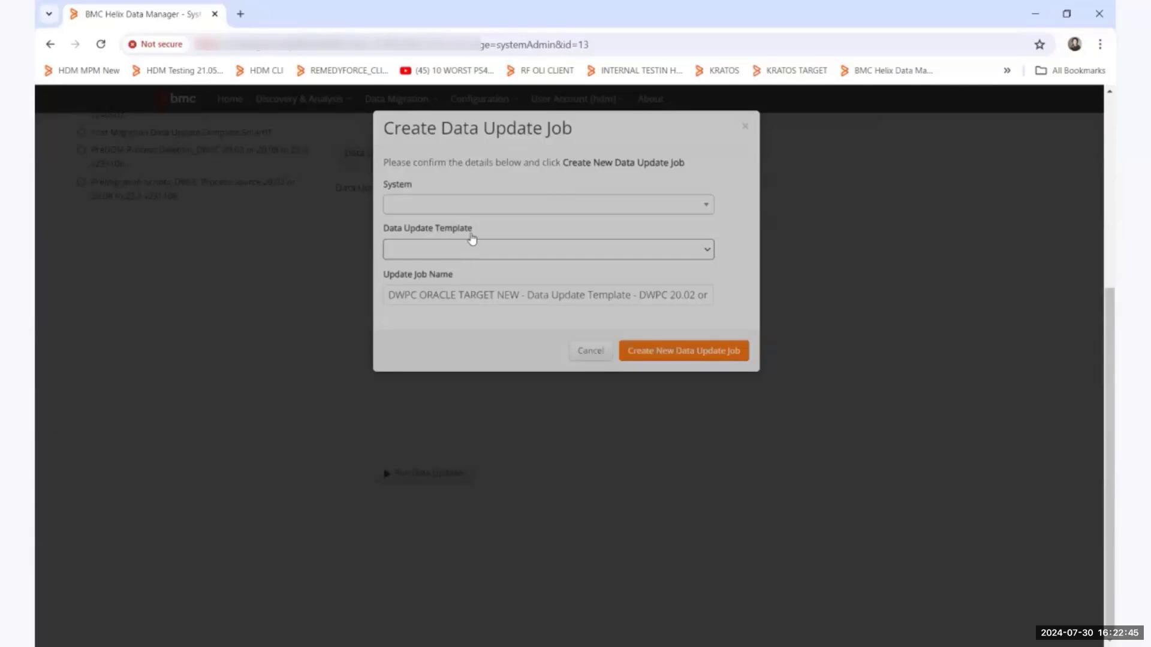
pyautogui.click(471, 235)
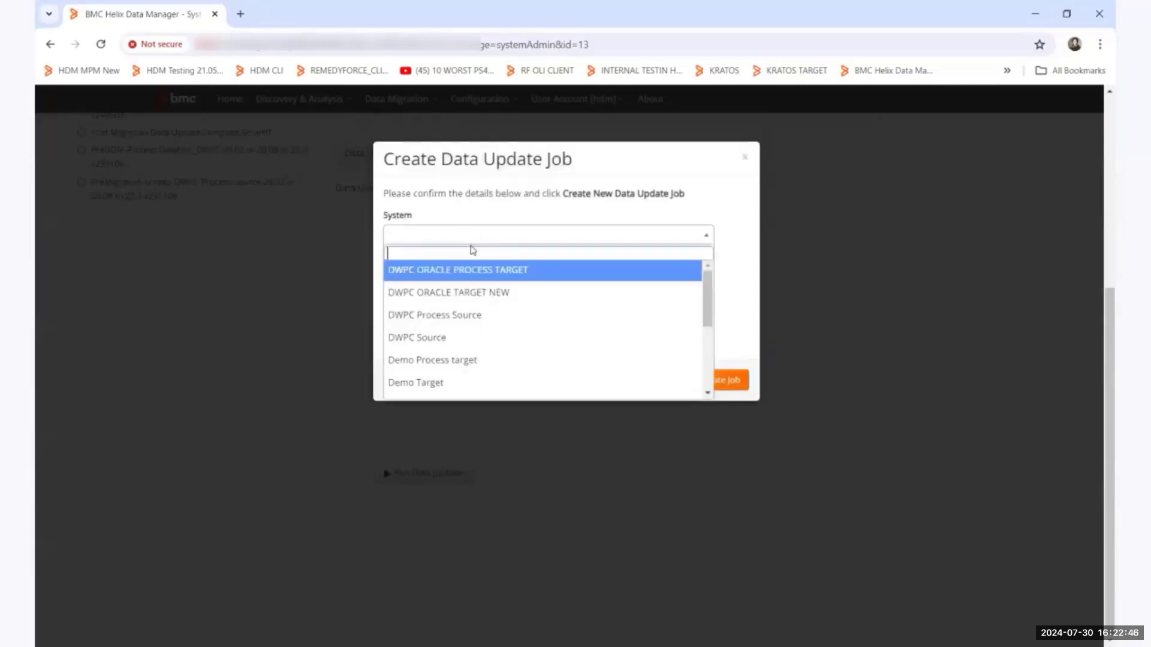
pyautogui.click(475, 293)
pyautogui.click(473, 286)
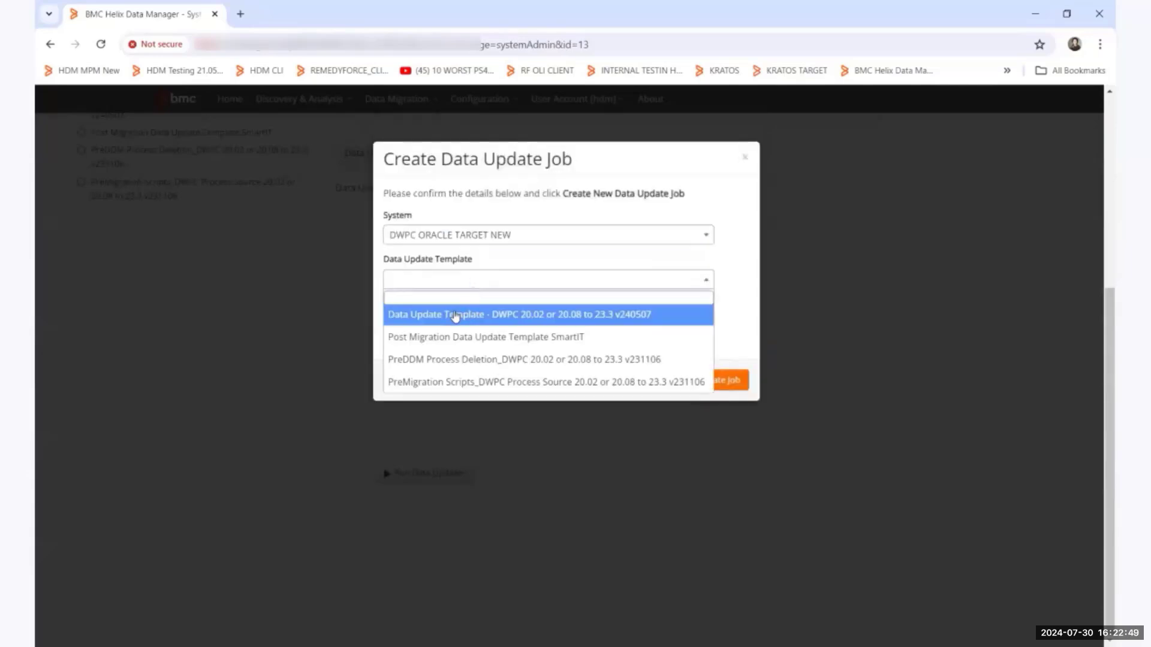
pyautogui.click(528, 316)
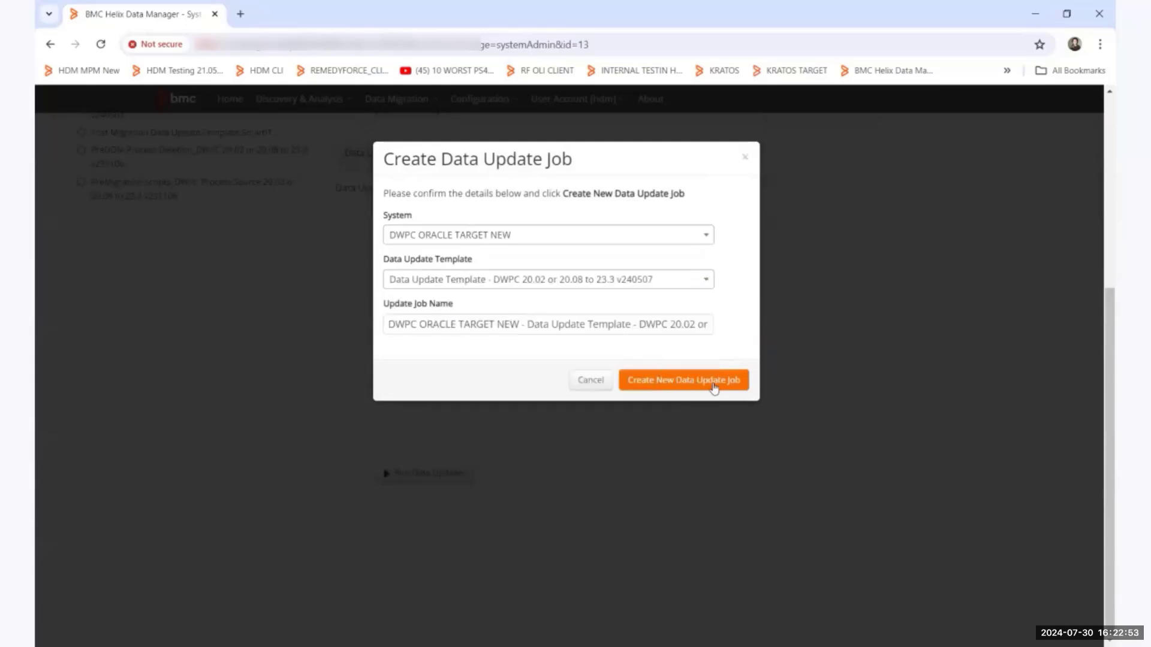
pyautogui.click(595, 387)
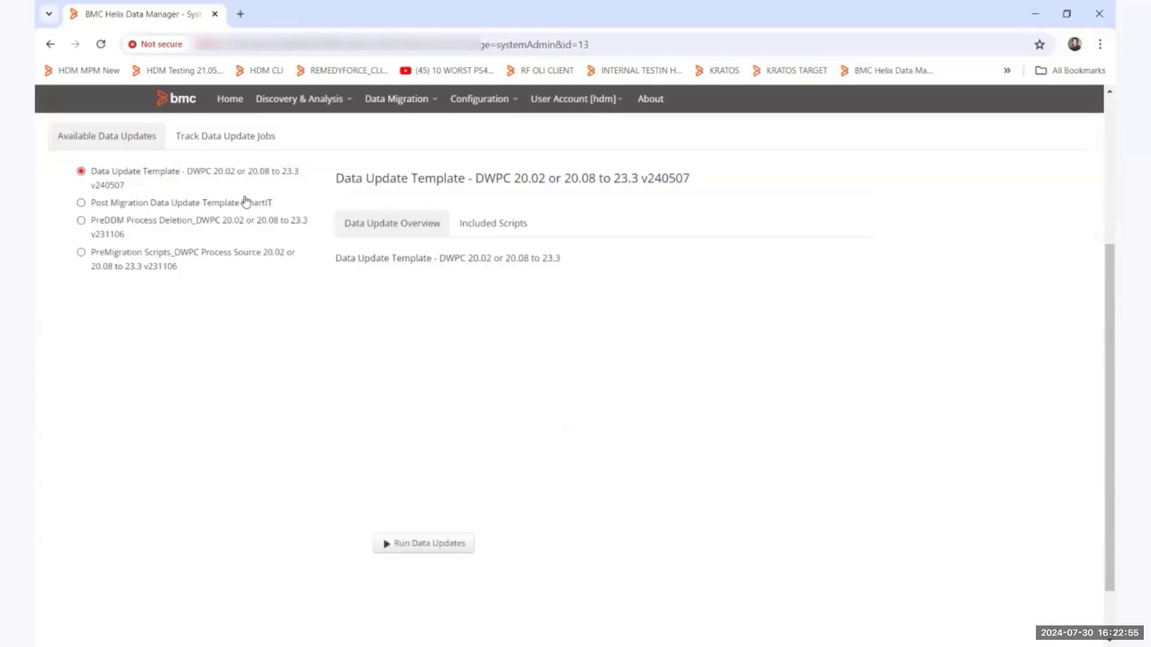
# Examine the tracked data update job of DWPC ORACLE TARGET NEW and its script list.
pyautogui.click(225, 139)
pyautogui.scroll(3, 1092, 403)
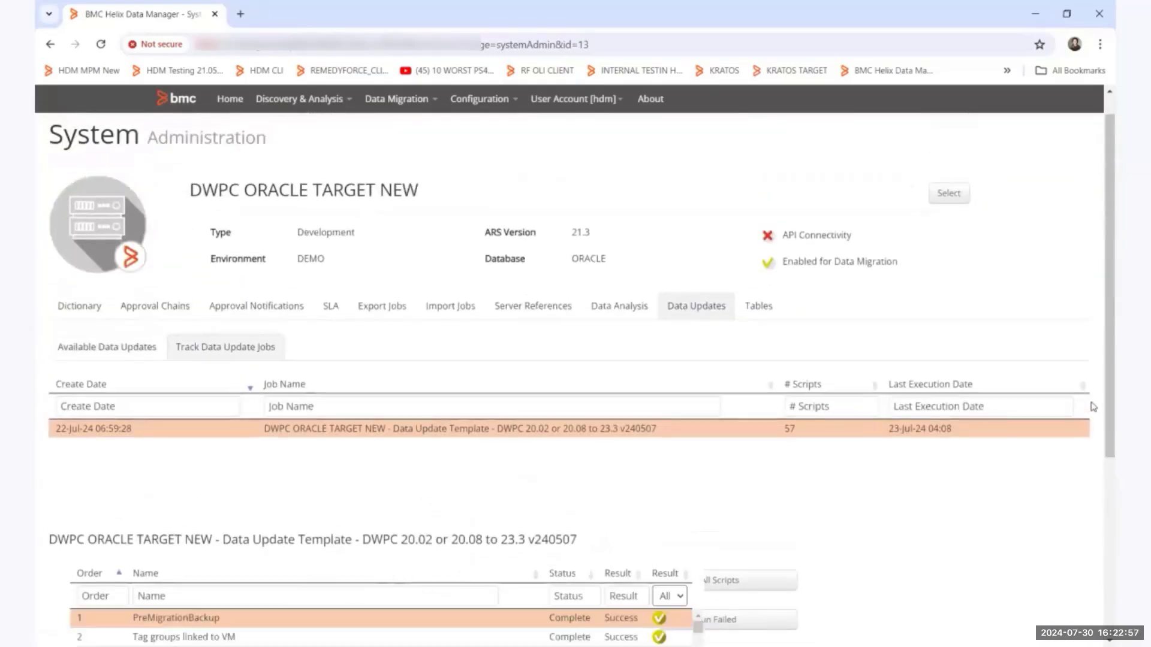
pyautogui.scroll(1, 1093, 407)
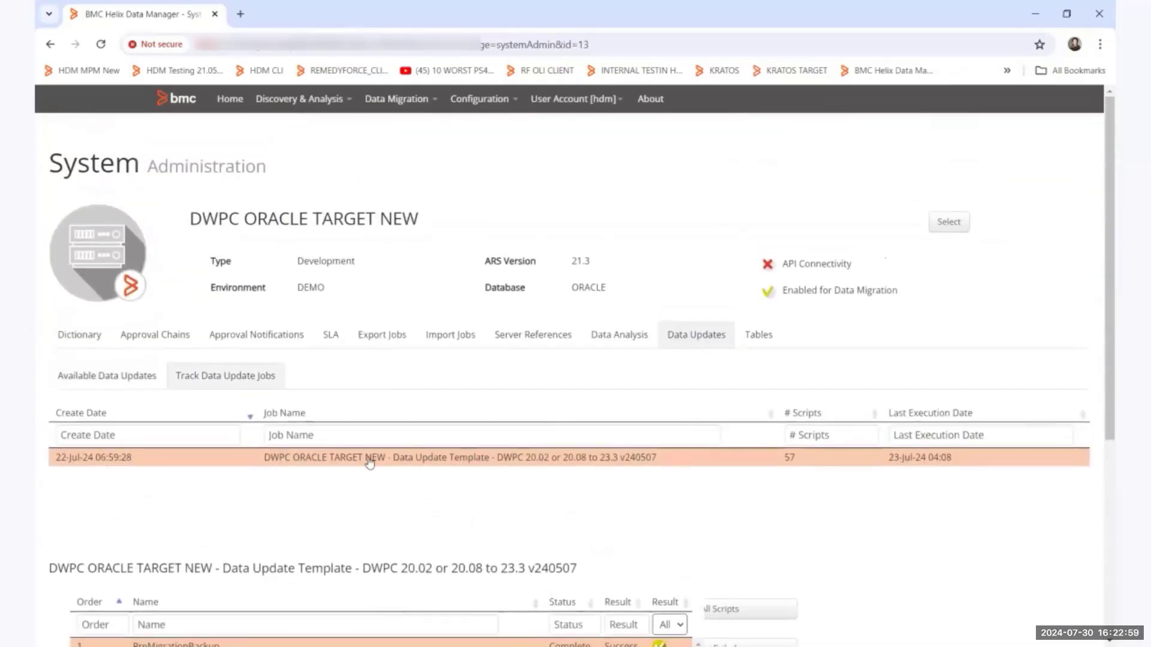
pyautogui.scroll(-1, 1100, 362)
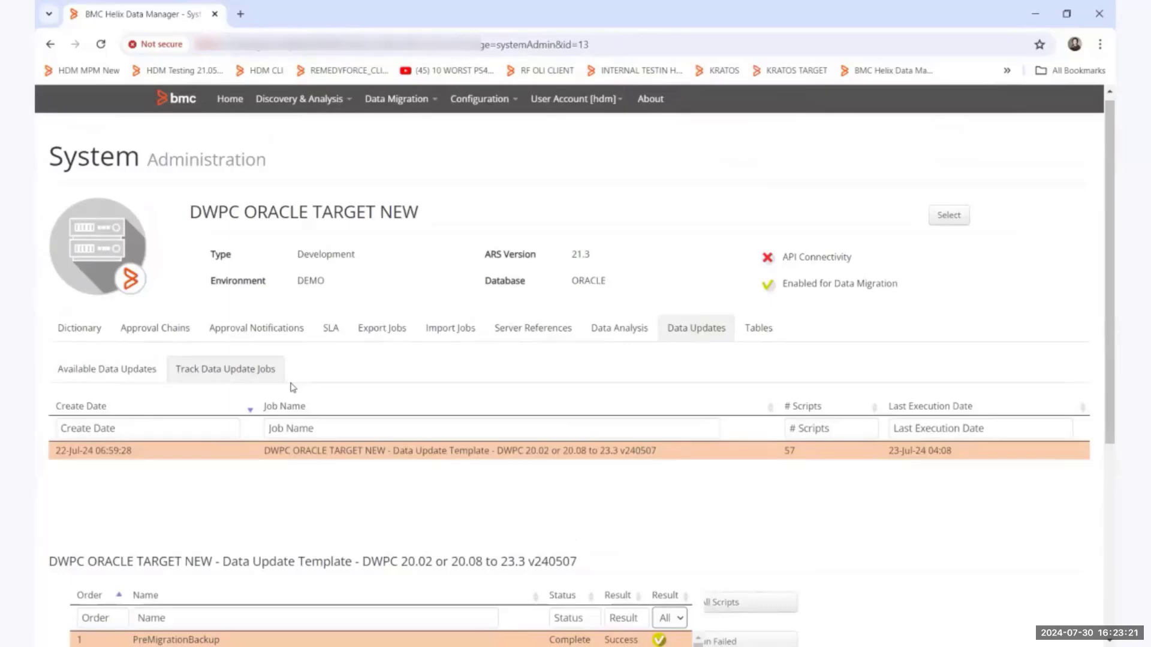
pyautogui.scroll(1, 436, 150)
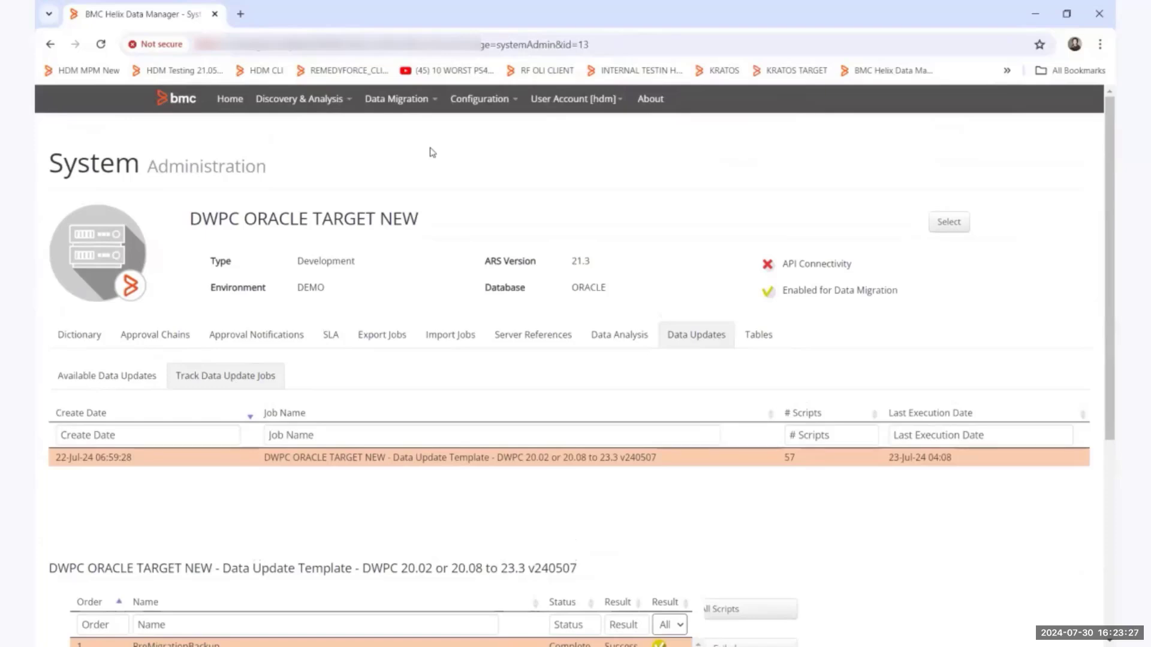
# Start a data deletion for the migration, cancelling the Windows Hello Enrollment prompt.
pyautogui.click(403, 105)
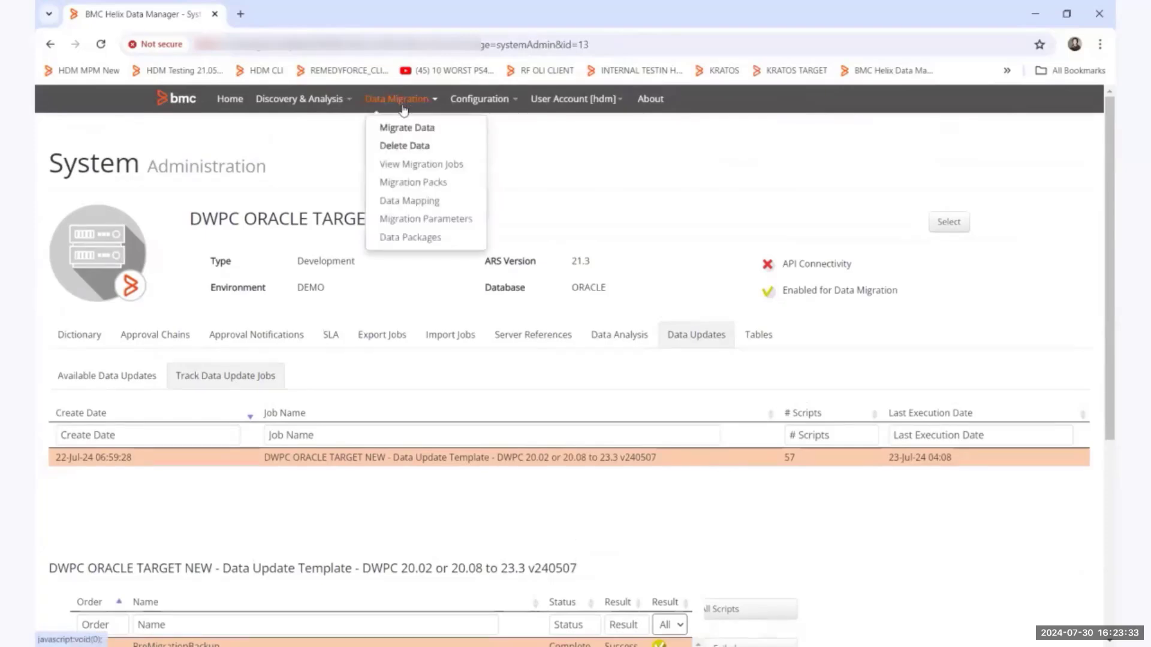
pyautogui.click(401, 147)
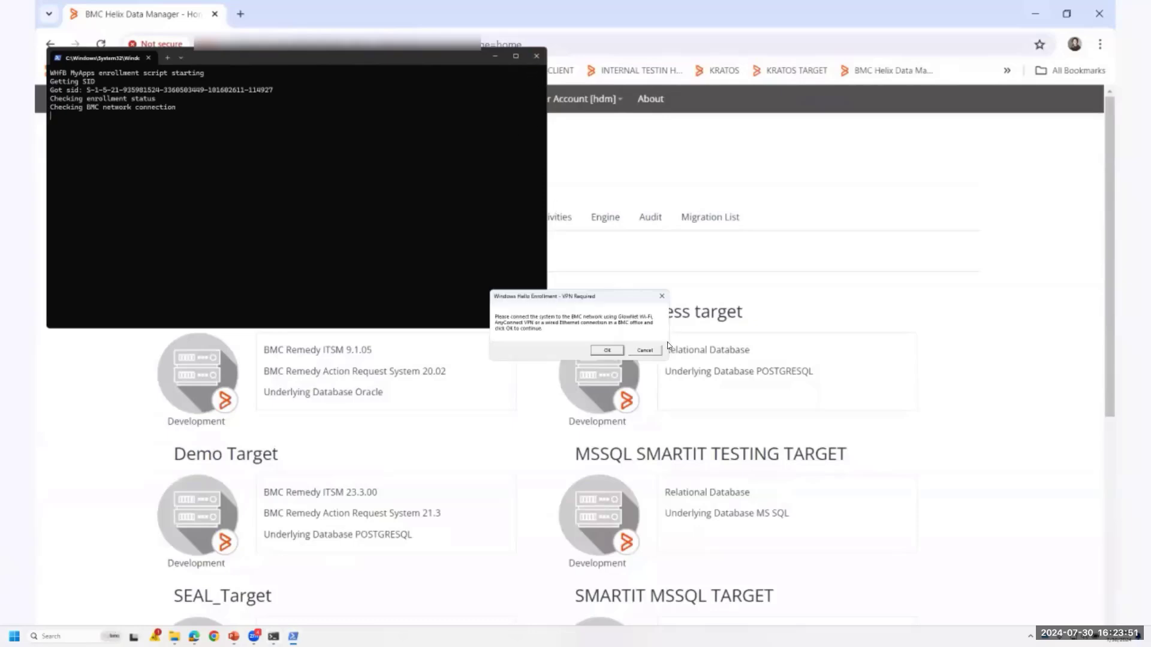
pyautogui.click(645, 351)
pyautogui.click(397, 99)
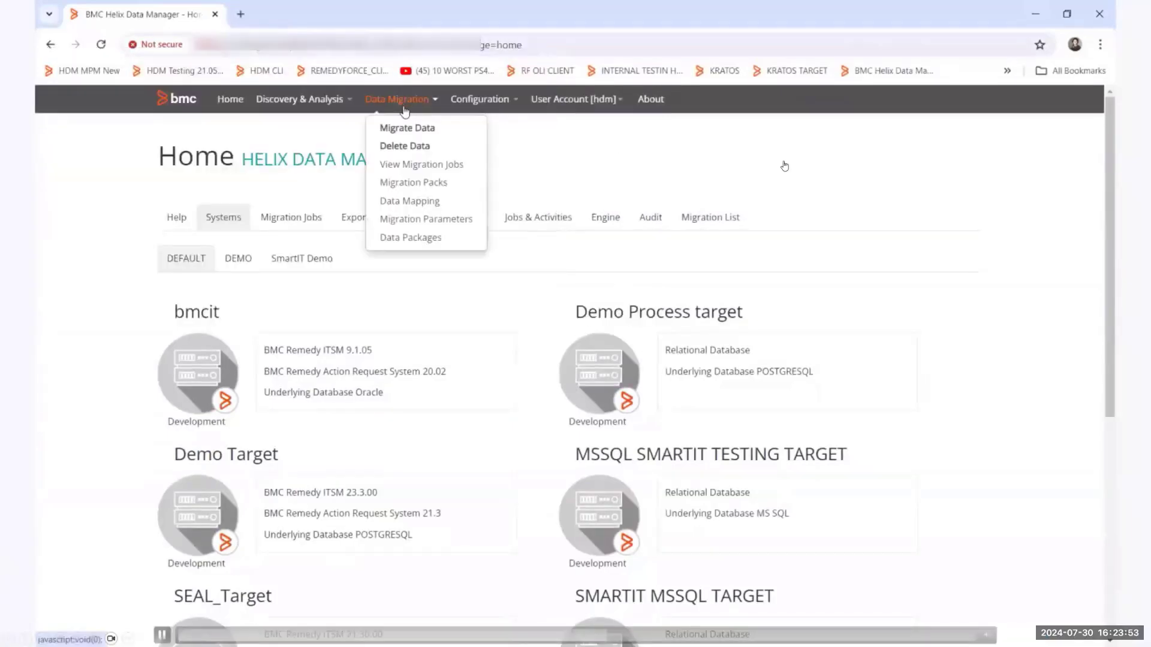
pyautogui.click(406, 147)
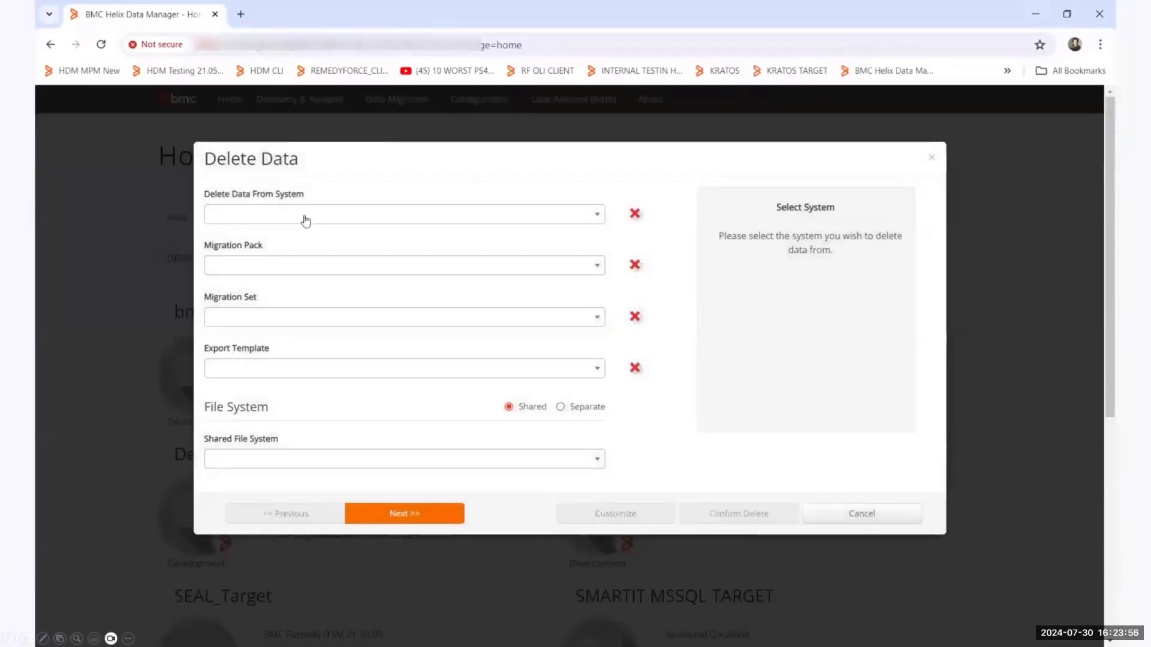
# Configure the deletion for DWPC ORACLE TARGET NEW with pack SEAL DEMO DWPC CLEARDOWN and export template DWP Catalog 20.02 and above, and proceed to confirmation.
pyautogui.click(304, 217)
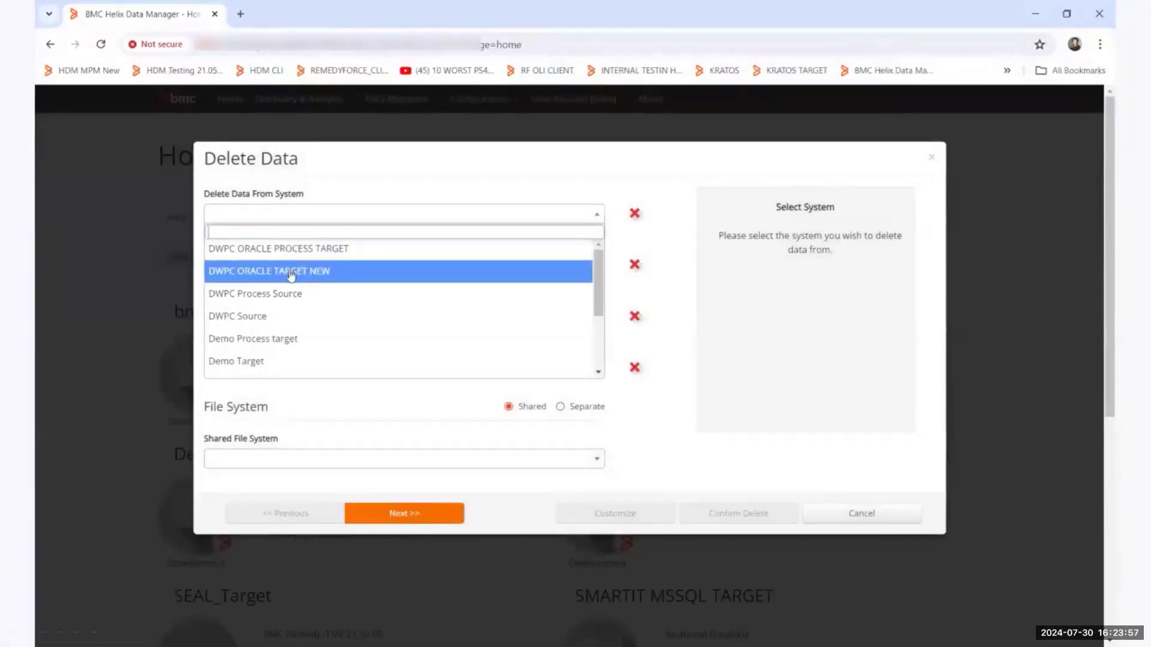
pyautogui.click(288, 272)
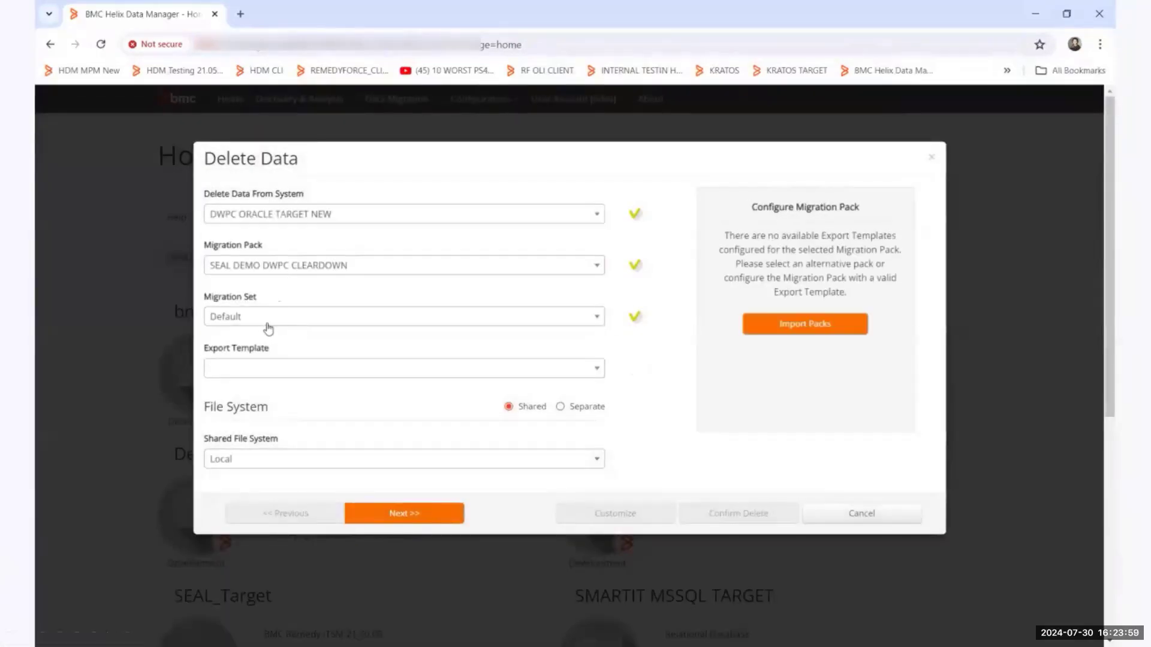
pyautogui.click(255, 370)
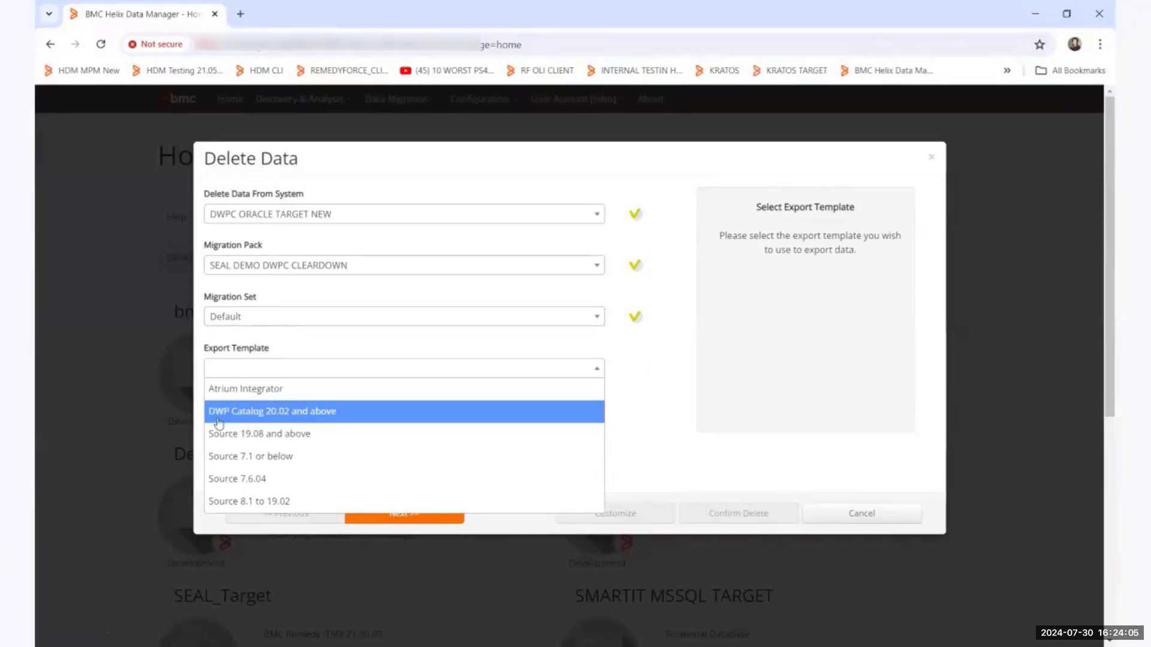
pyautogui.click(302, 414)
pyautogui.click(404, 514)
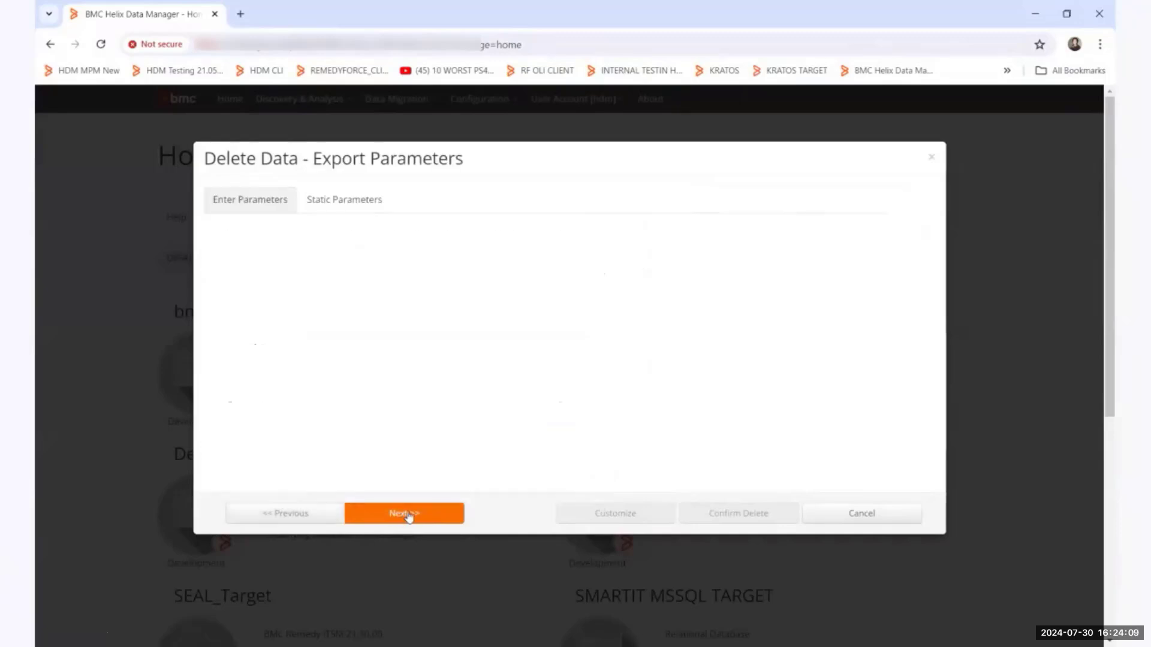
pyautogui.click(413, 516)
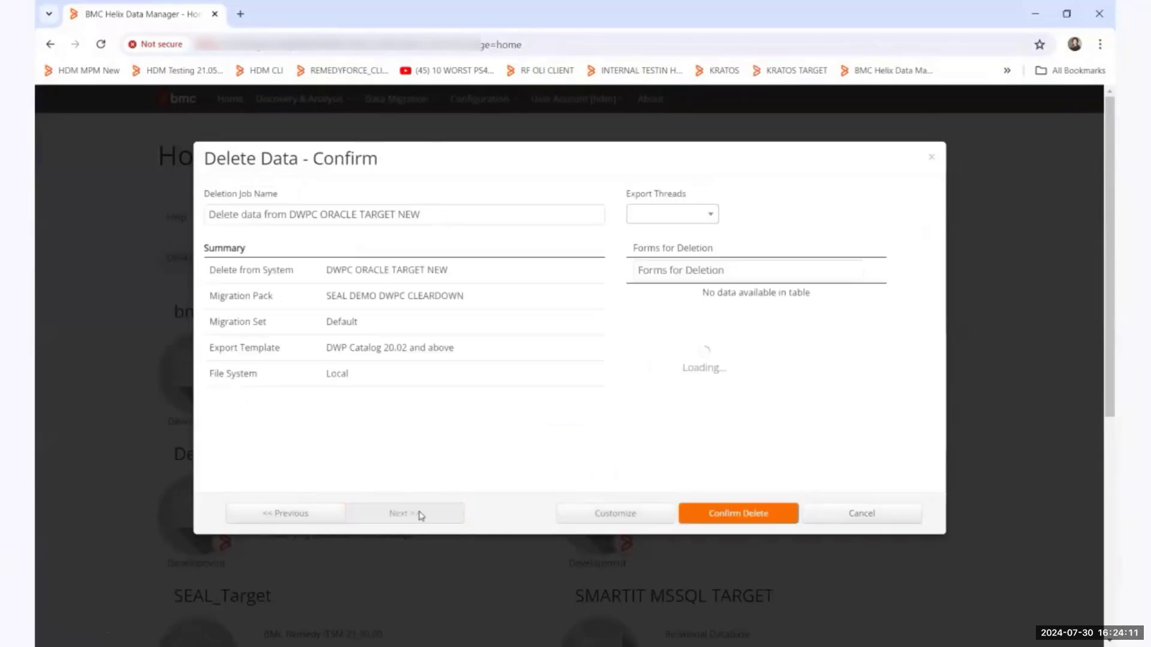
# Create the deletion job with 4 export threads and show the actions available for the draft job.
pyautogui.click(672, 214)
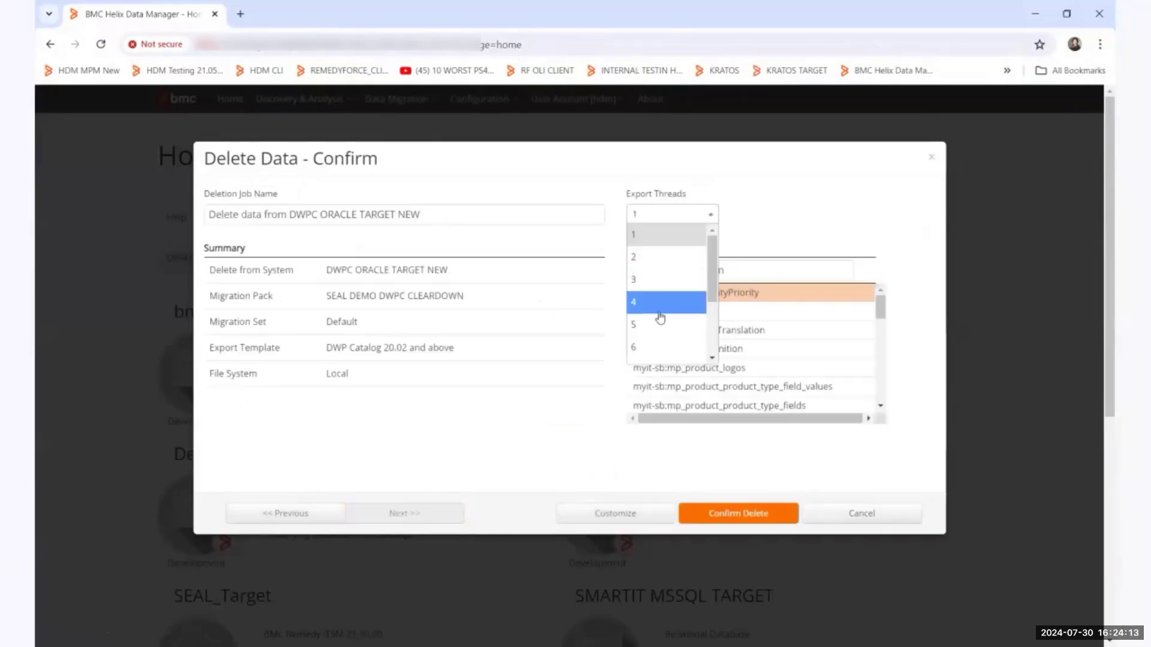
pyautogui.click(660, 314)
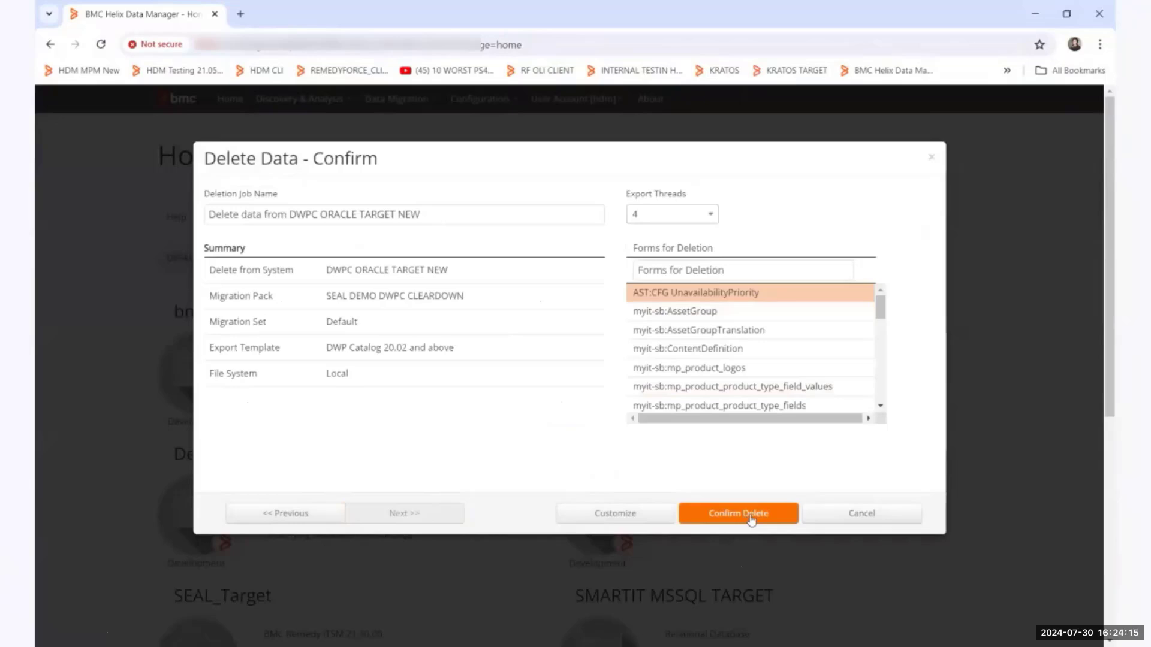
pyautogui.click(785, 522)
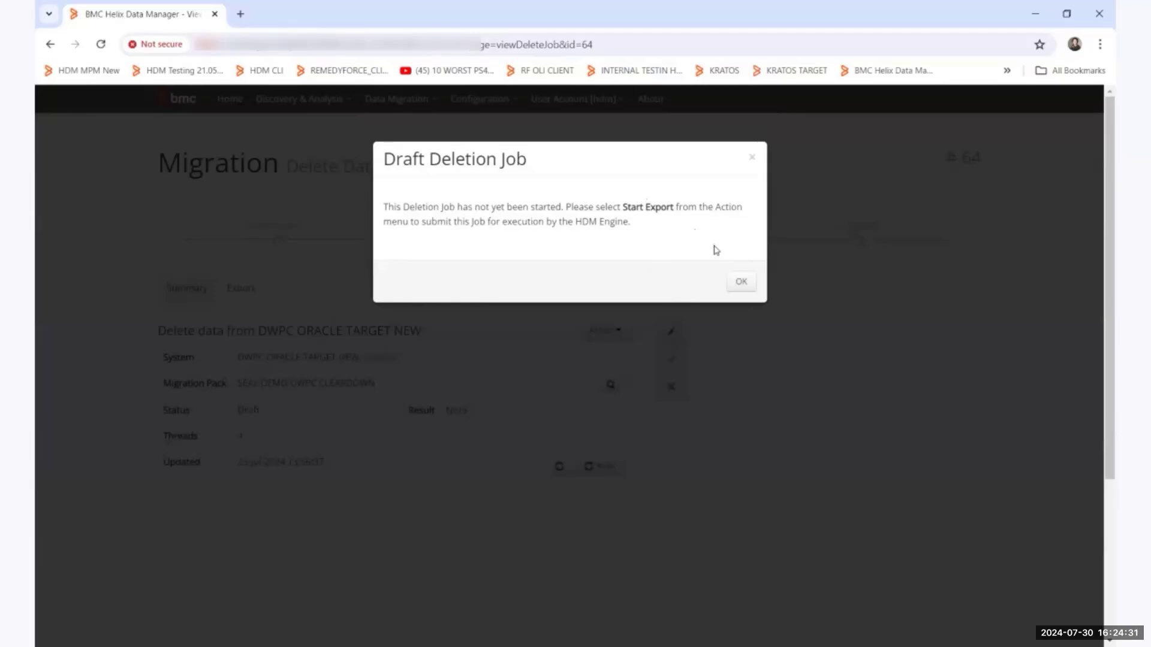
pyautogui.click(741, 282)
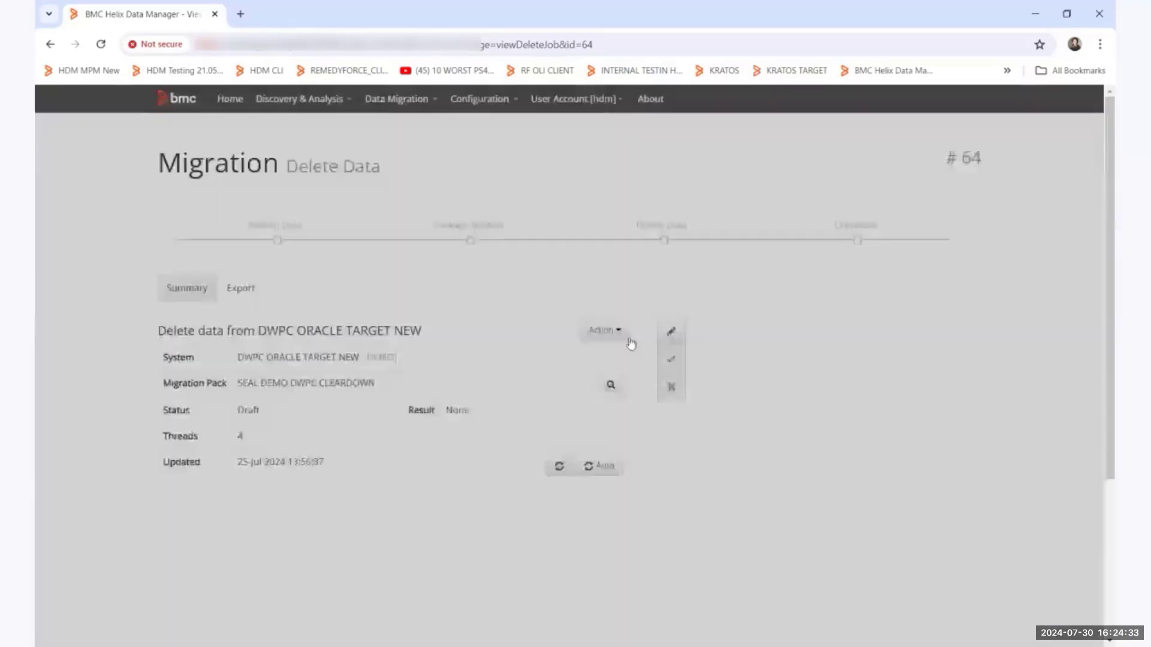
pyautogui.click(617, 331)
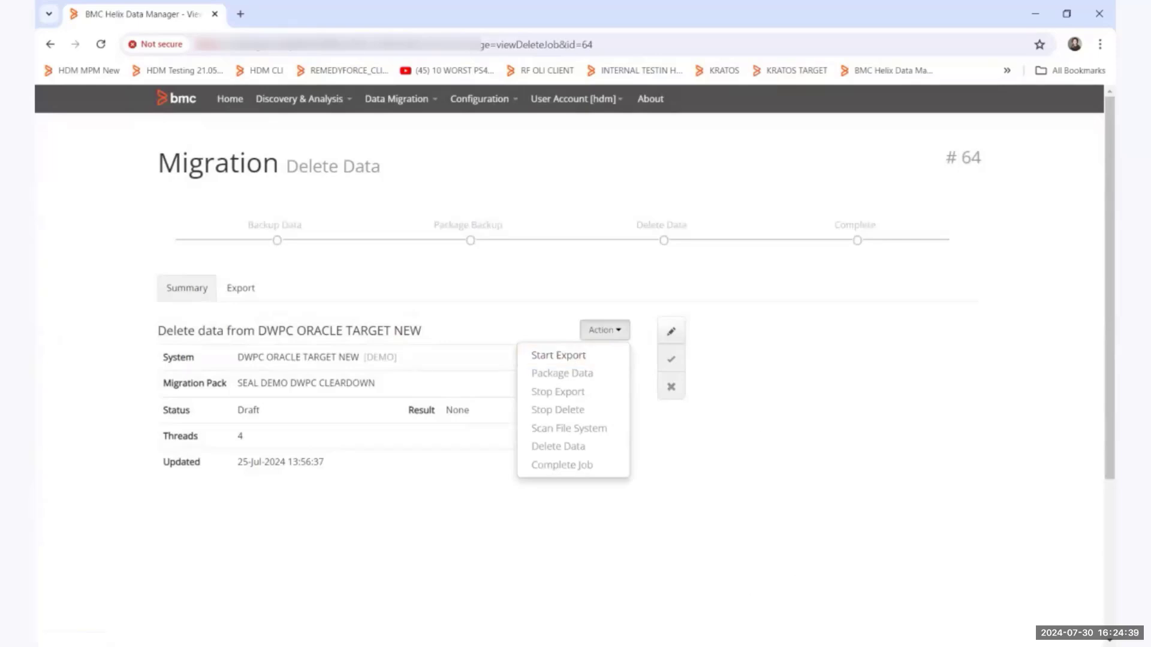
# Examine the history of deletion job 45 and open the list of migration packs.
pyautogui.click(888, 557)
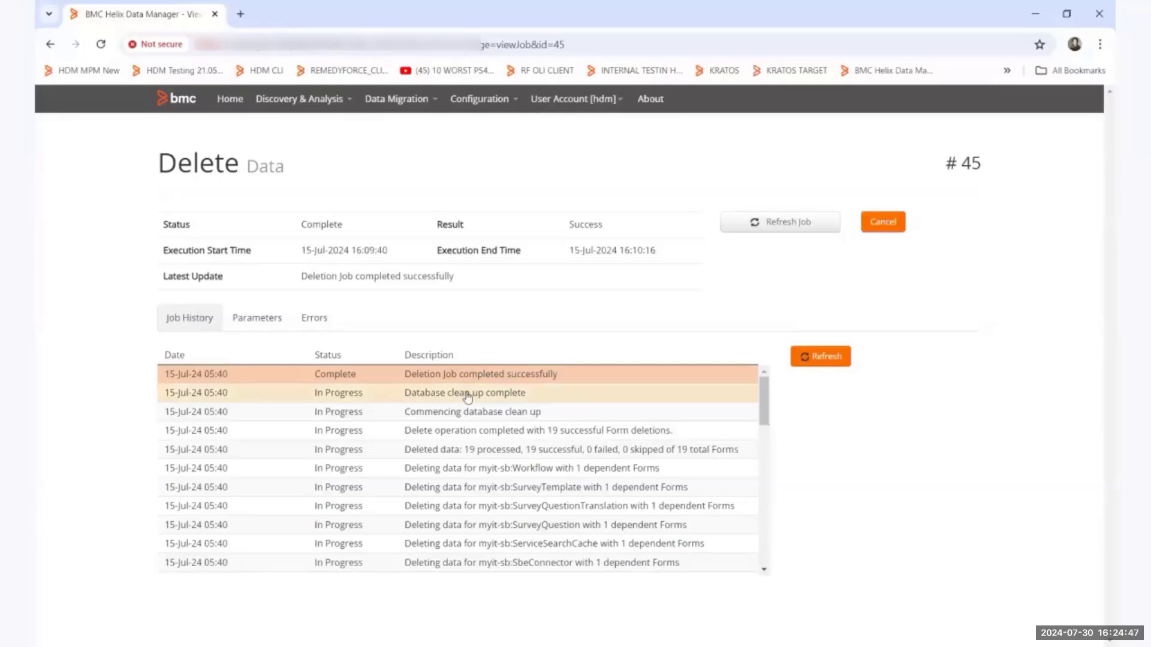
pyautogui.scroll(-3, 478, 414)
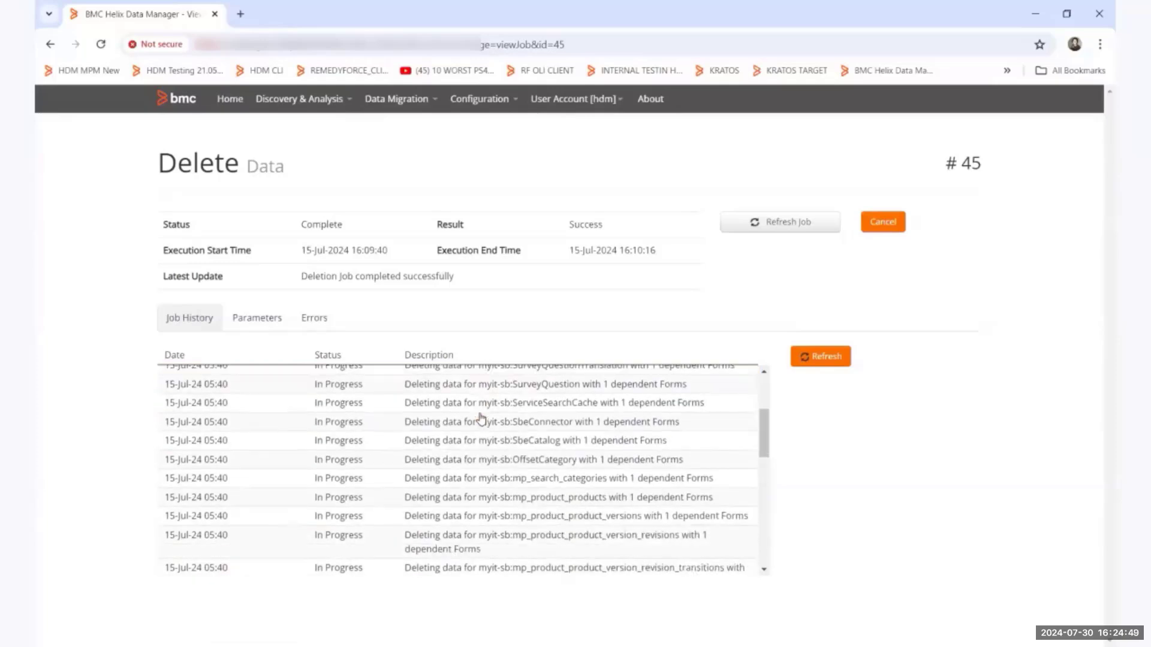
pyautogui.scroll(3, 479, 413)
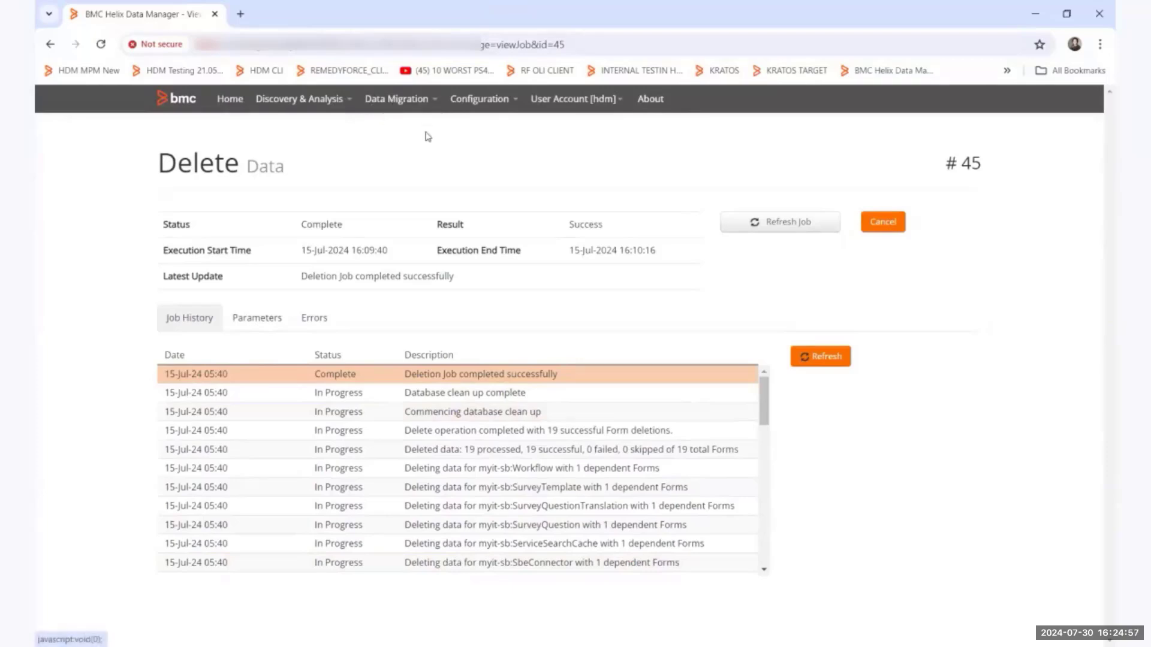
pyautogui.click(397, 101)
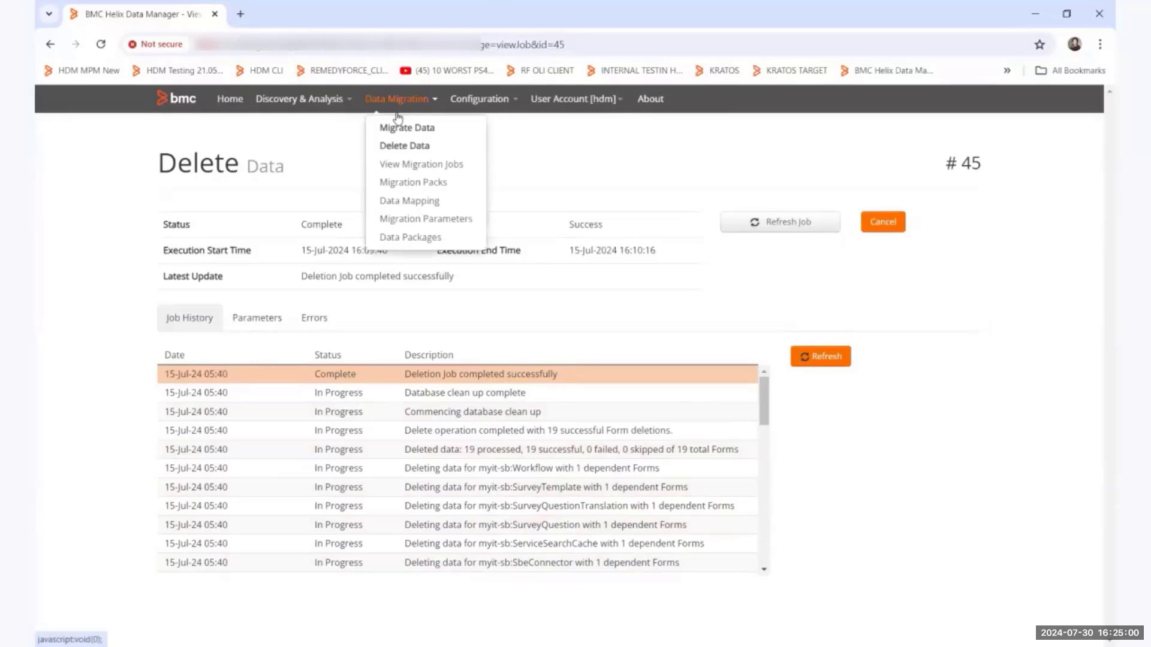
pyautogui.click(419, 187)
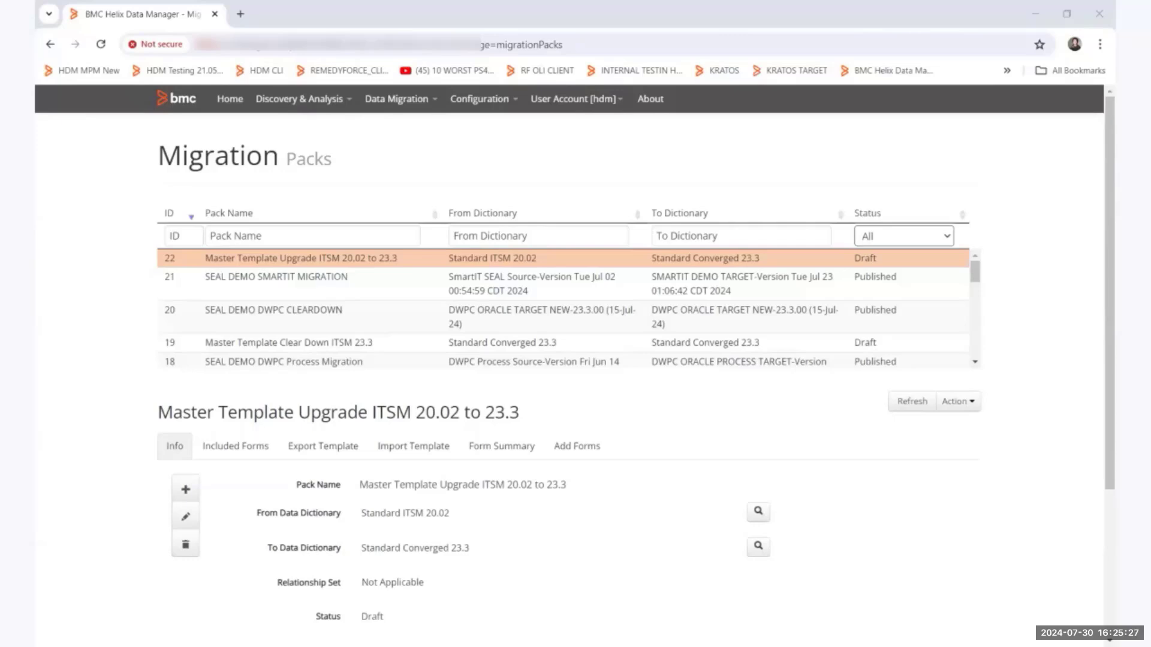
# Switch to the Issues document in Word and read the group_x query and the build_hdm_csv.py commands.
pyautogui.hotkey('alt', 'Tab')
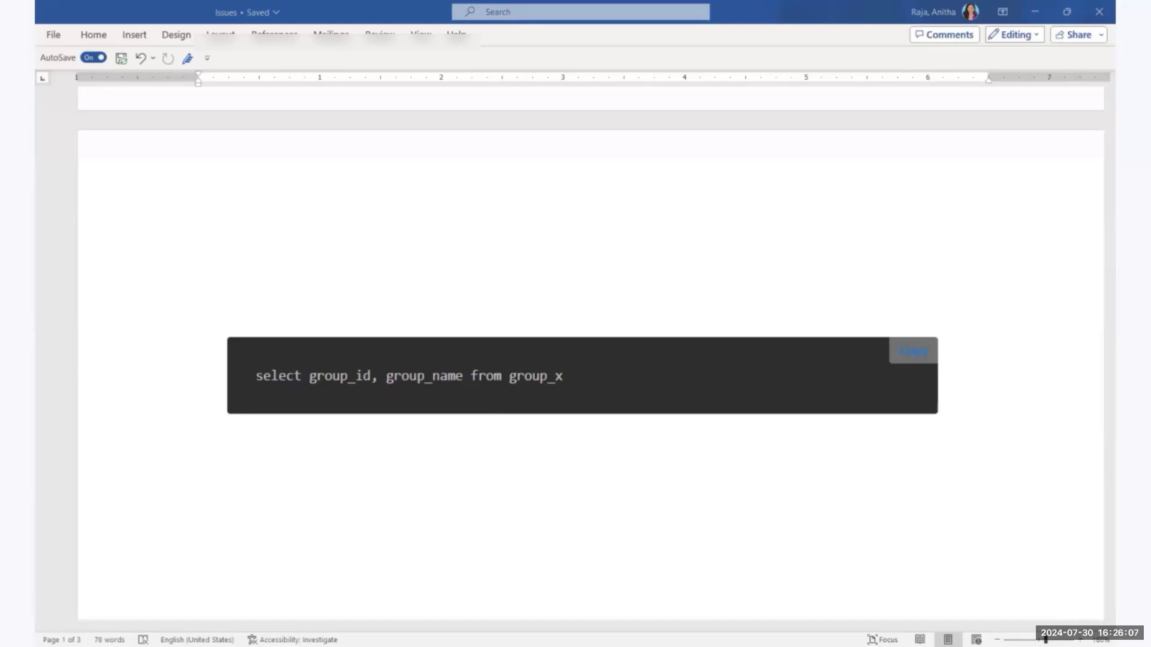
pyautogui.scroll(-5, 654, 454)
pyautogui.scroll(-2, 654, 454)
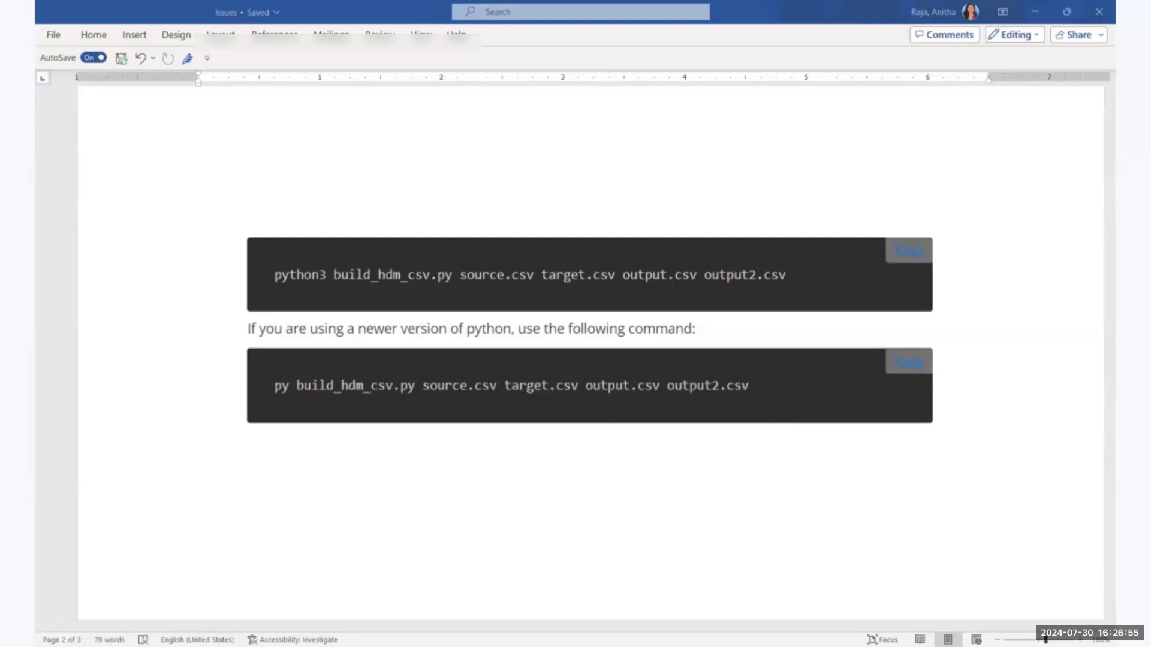
# Switch back to BMC Helix Data Manager and show the forms included in the SEAL DEMO DWPC Migration pack.
pyautogui.hotkey('alt', 'Tab')
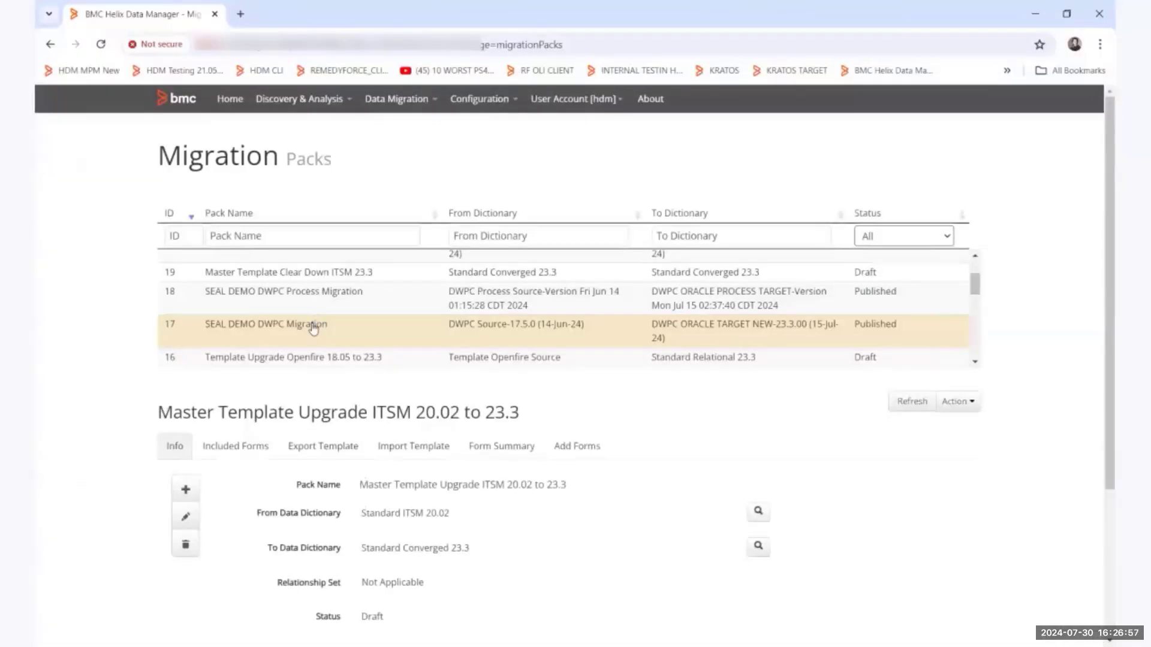
pyautogui.click(313, 325)
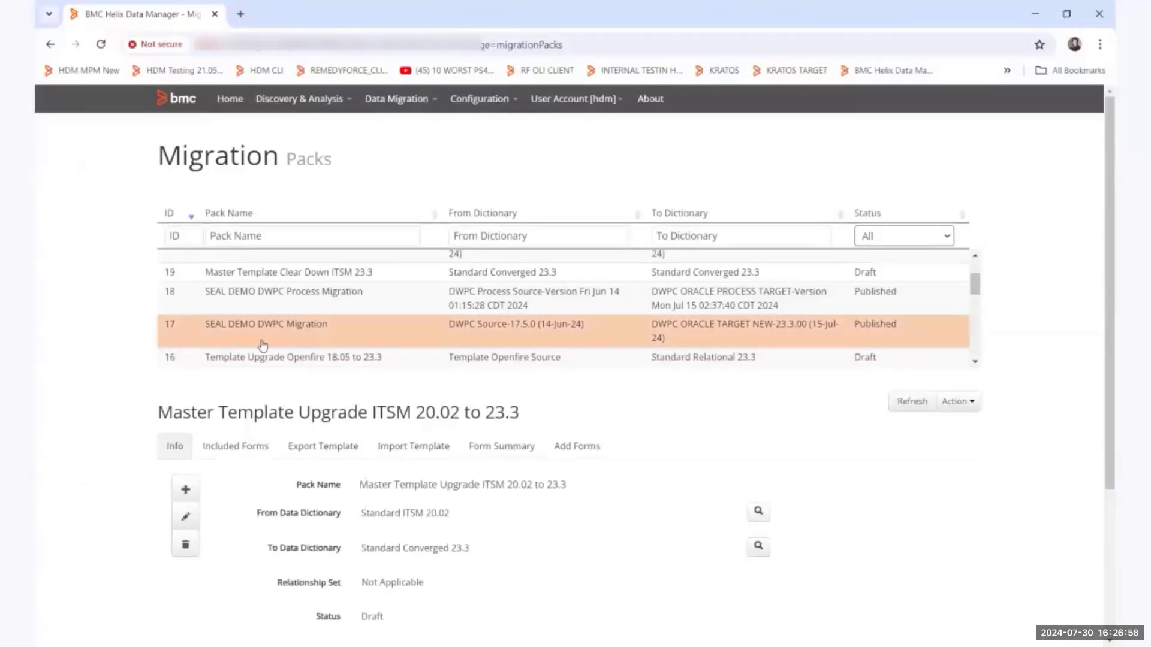
pyautogui.click(236, 444)
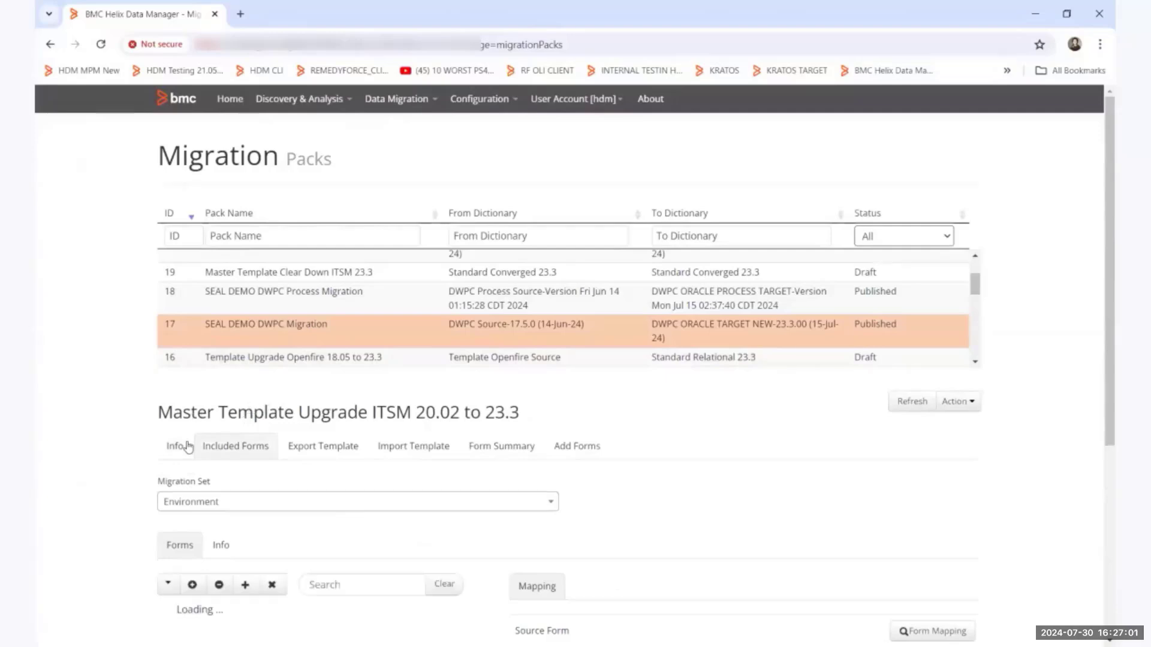
pyautogui.scroll(-1, 794, 517)
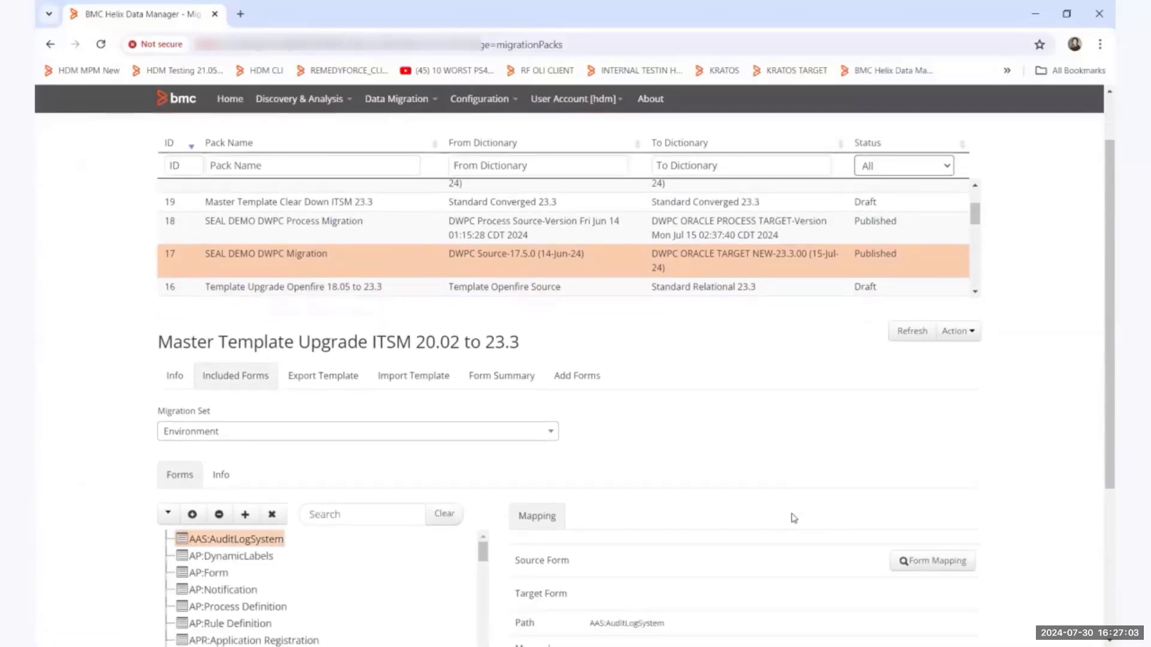
pyautogui.click(266, 260)
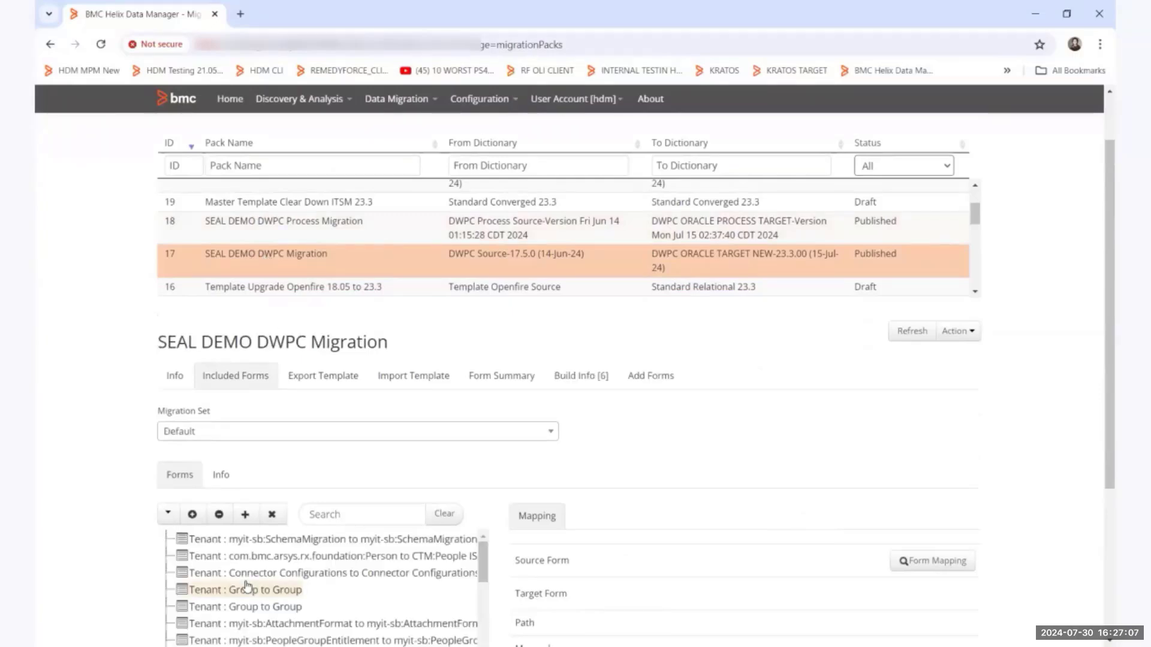
# Open the form mapping of Tenant : myit-sb:SchemaMigration and look through the pack's mapped target and source forms.
pyautogui.scroll(-1, 269, 590)
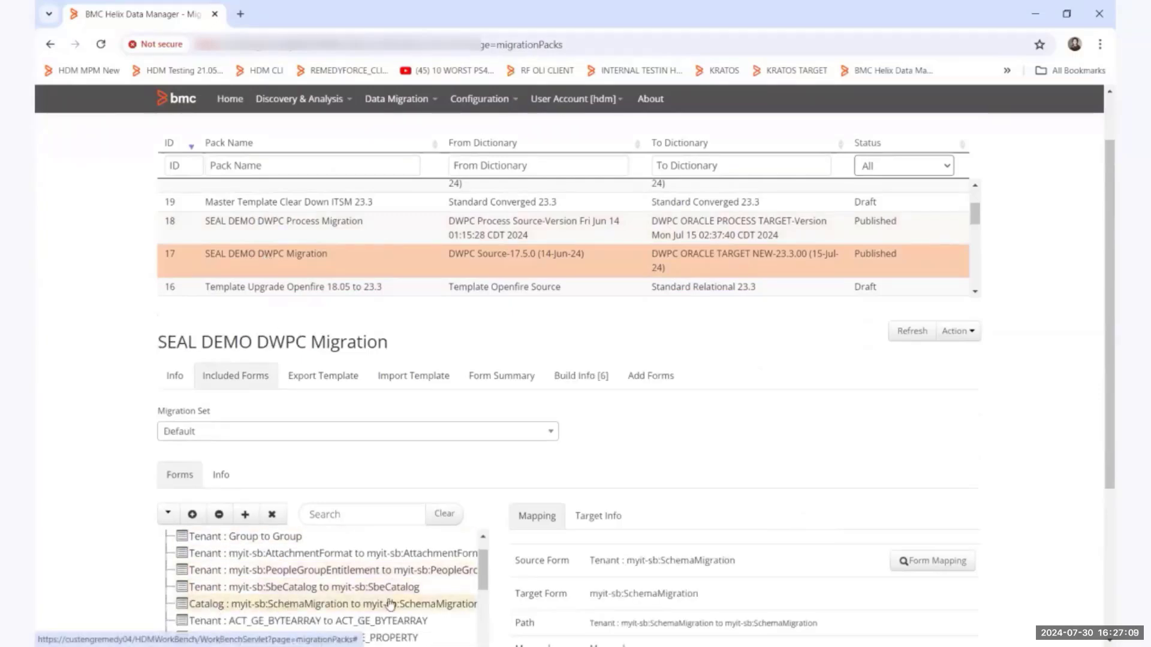
pyautogui.scroll(-1, 1034, 456)
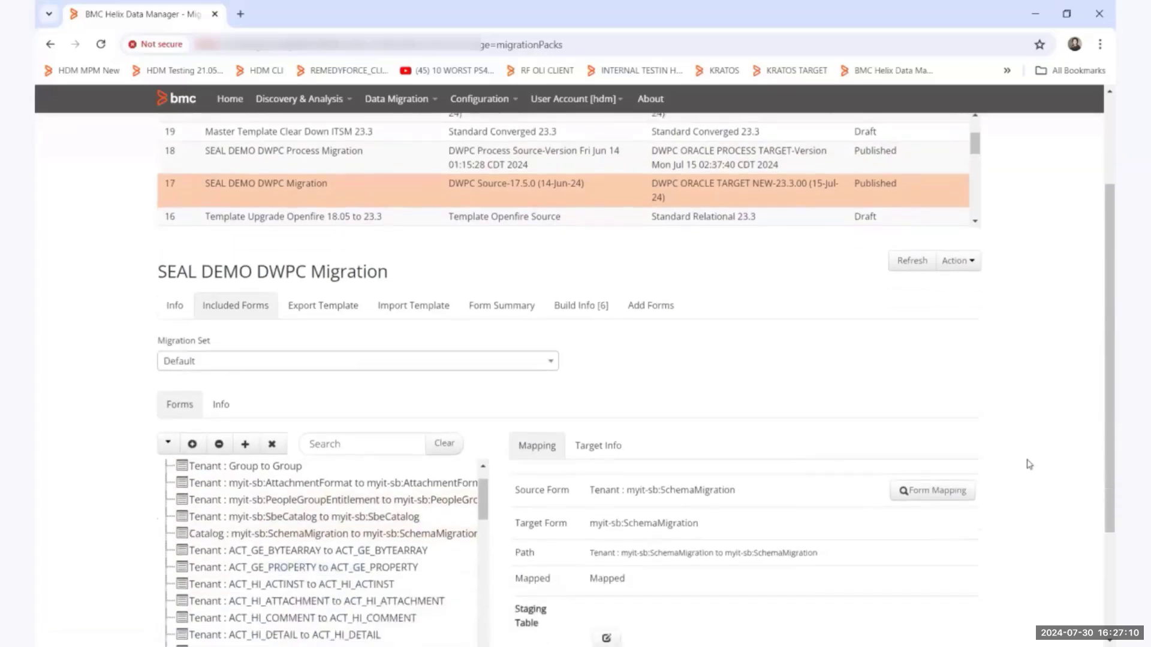
pyautogui.click(931, 492)
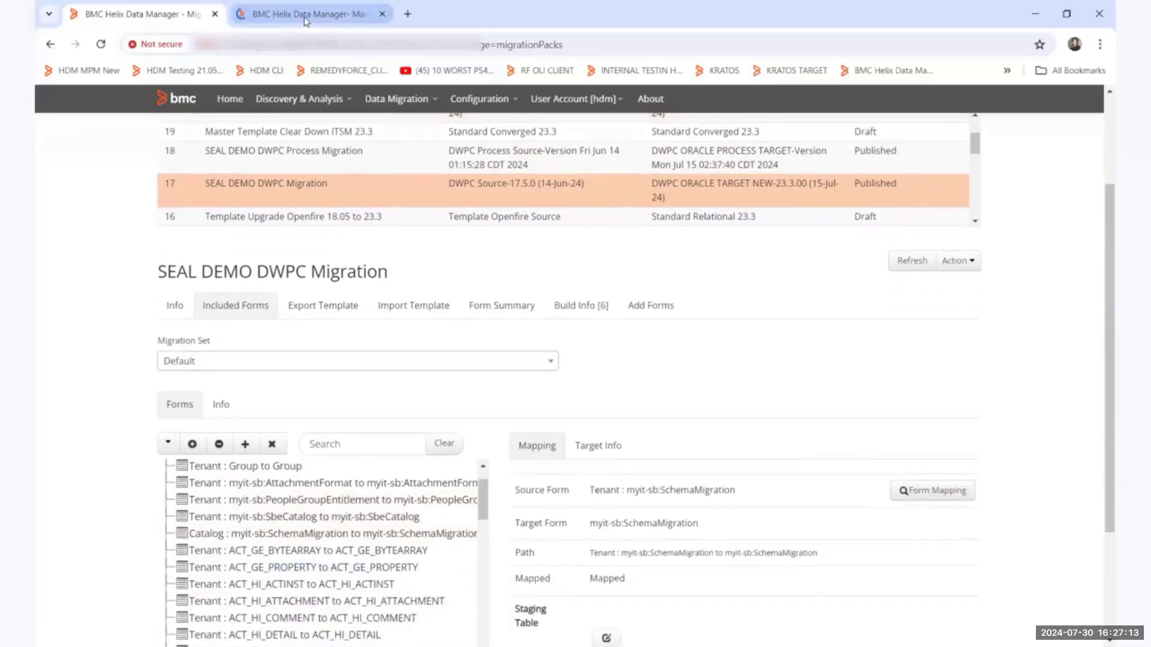
pyautogui.click(306, 18)
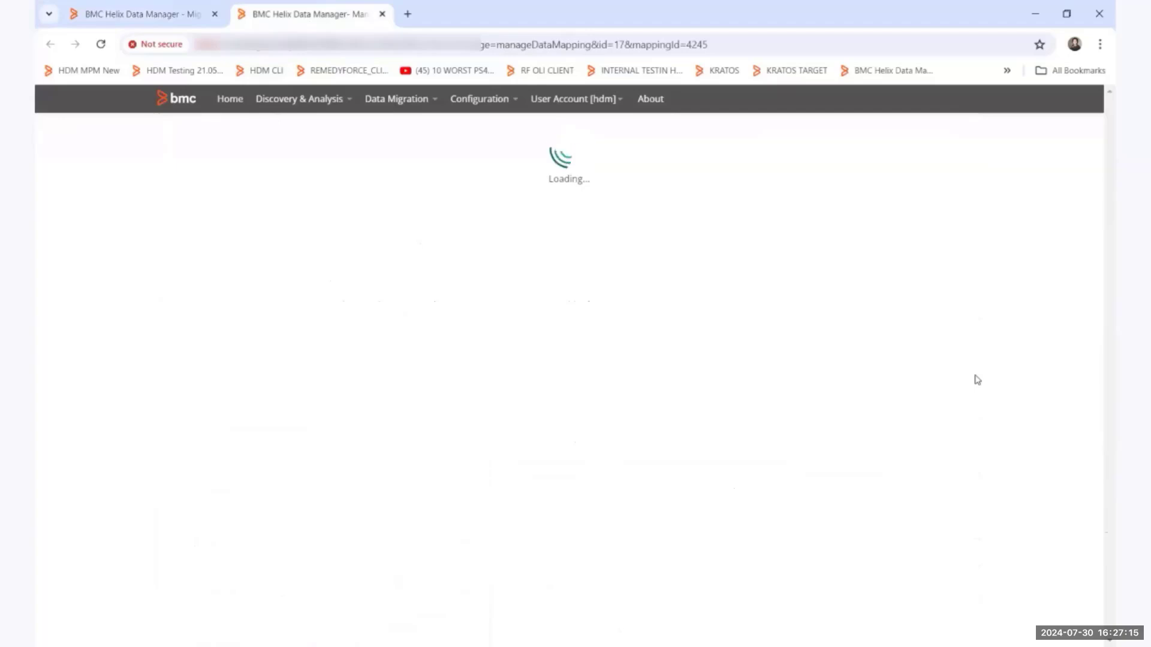
pyautogui.scroll(-5, 974, 390)
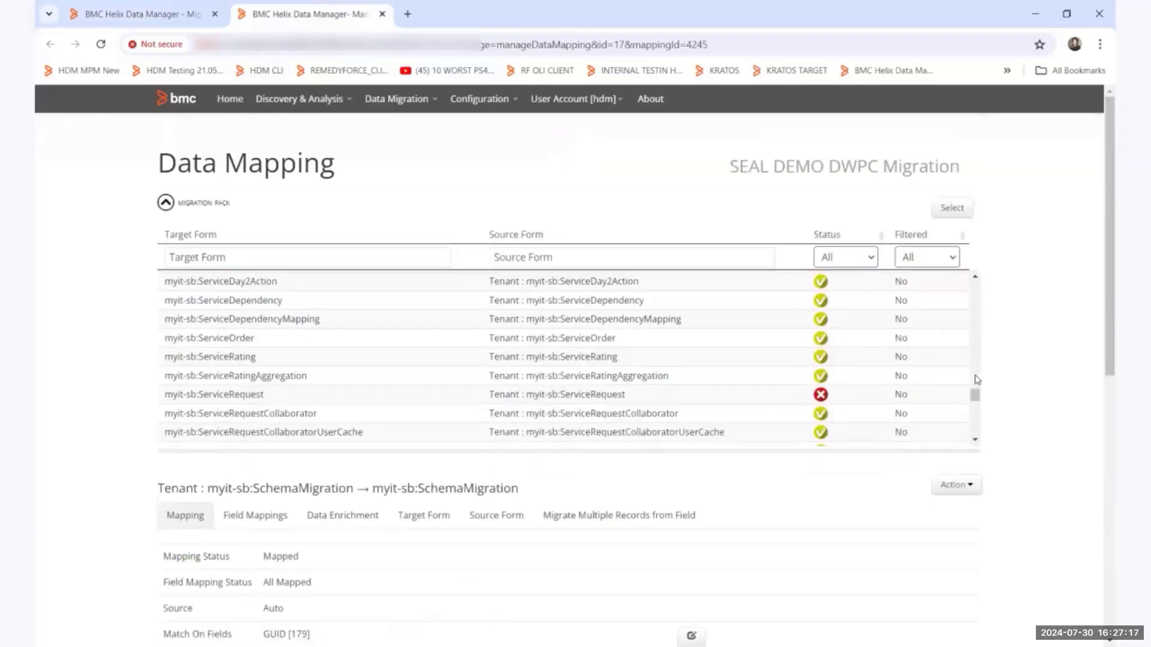
# List the form's data enrichments sorted by name and open the mapping data of GroupIDListTransform.
pyautogui.click(337, 524)
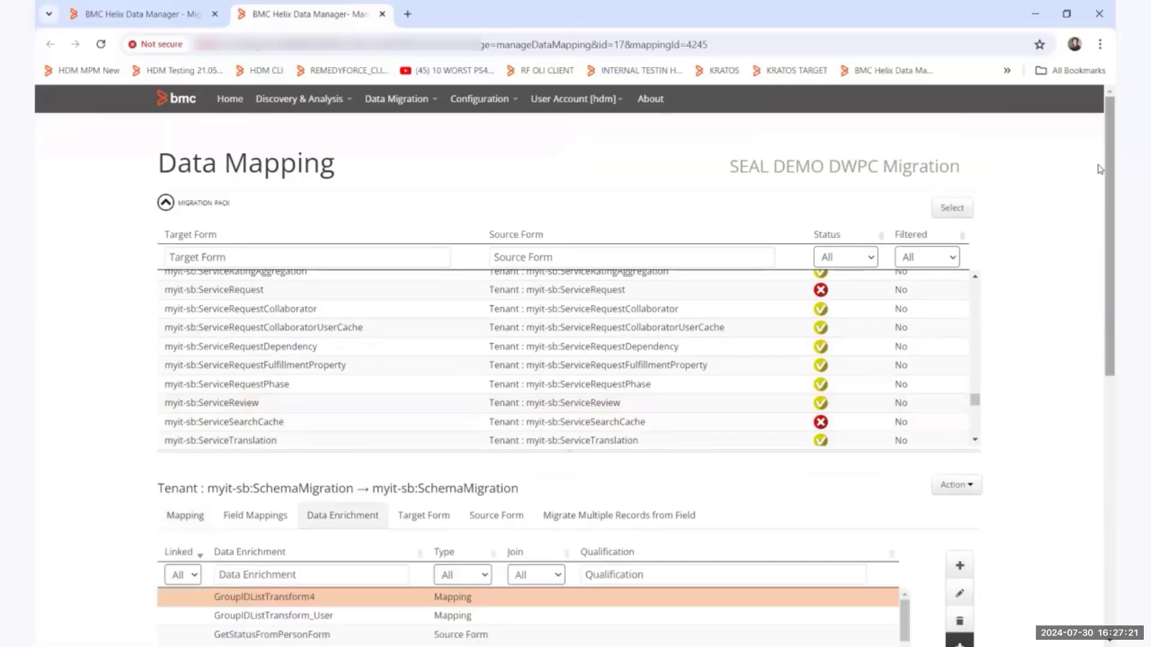
pyautogui.moveTo(1102, 169); pyautogui.dragTo(1101, 365)
pyautogui.scroll(1, 298, 221)
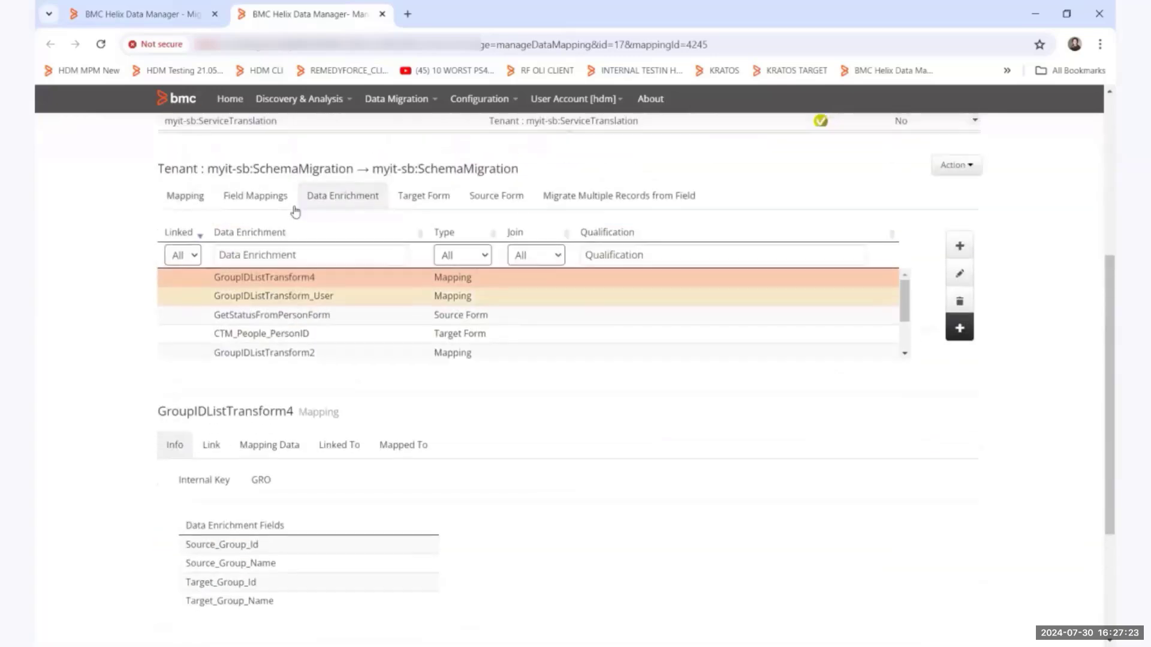
pyautogui.click(286, 236)
pyautogui.scroll(-2, 309, 320)
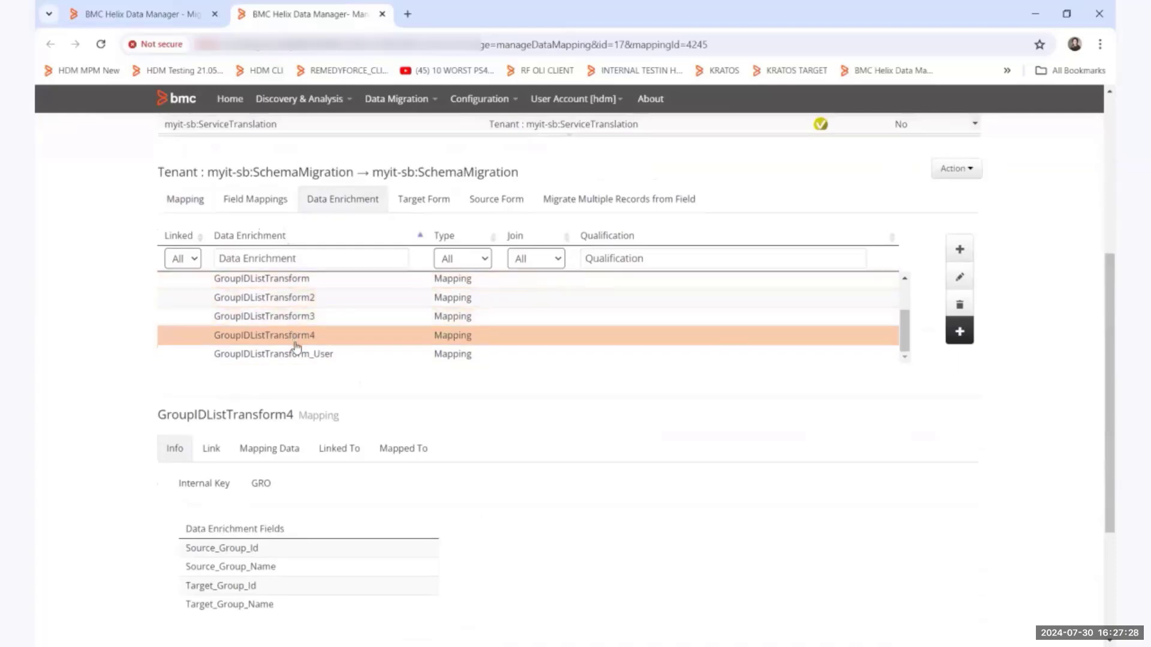
pyautogui.click(294, 279)
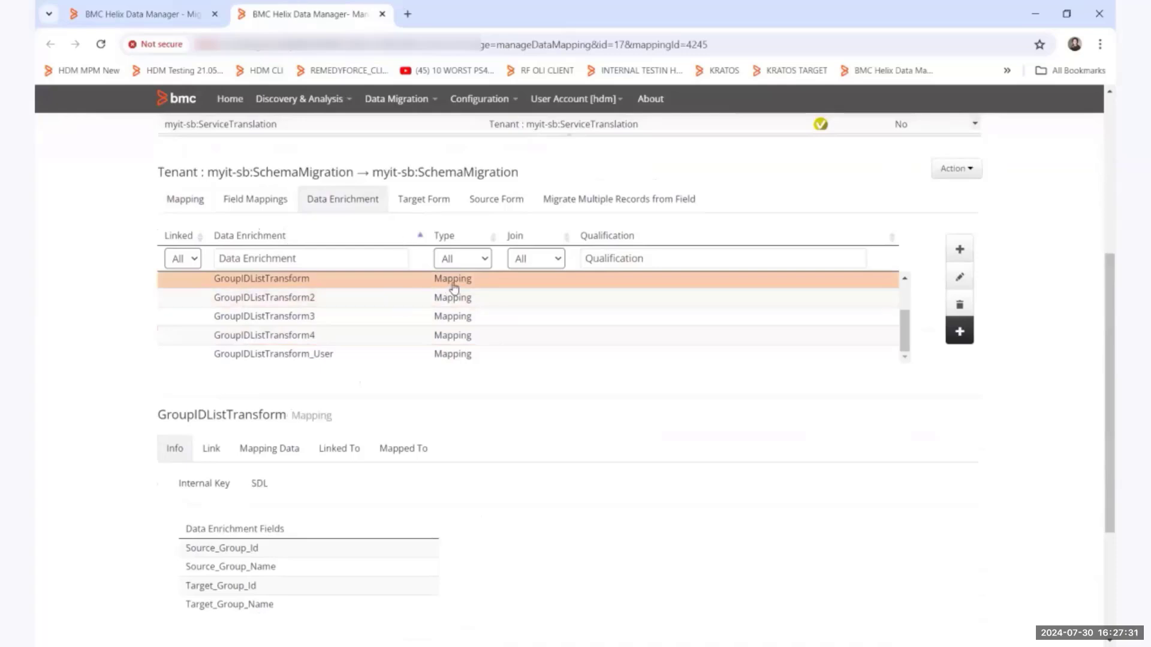
pyautogui.click(267, 450)
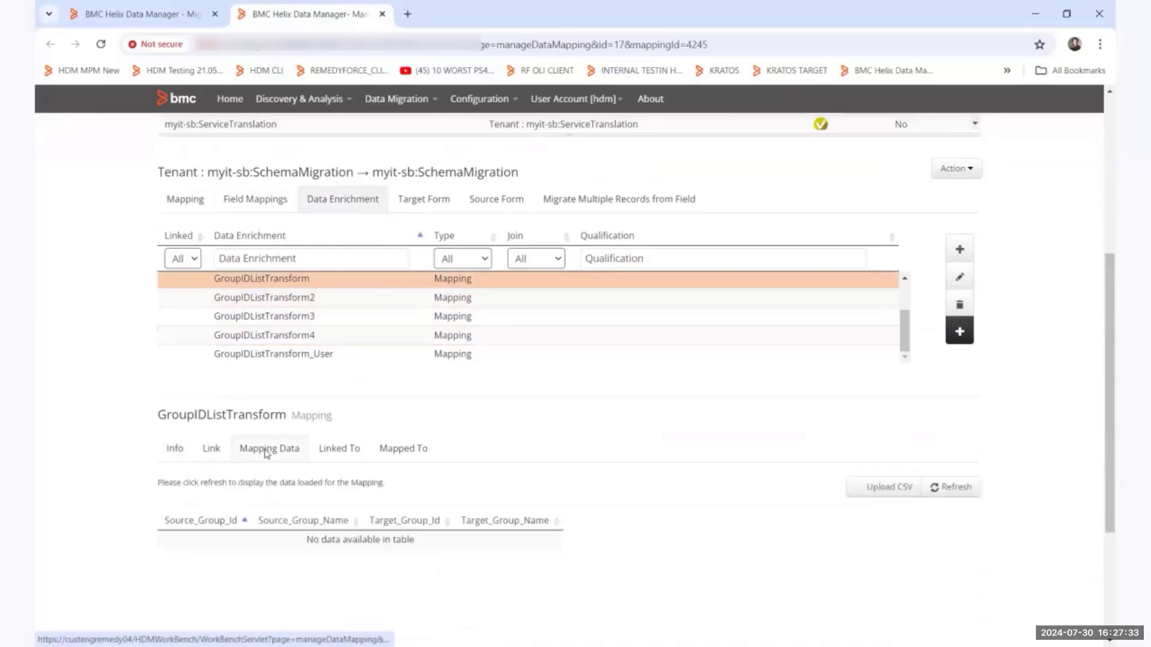
pyautogui.click(883, 490)
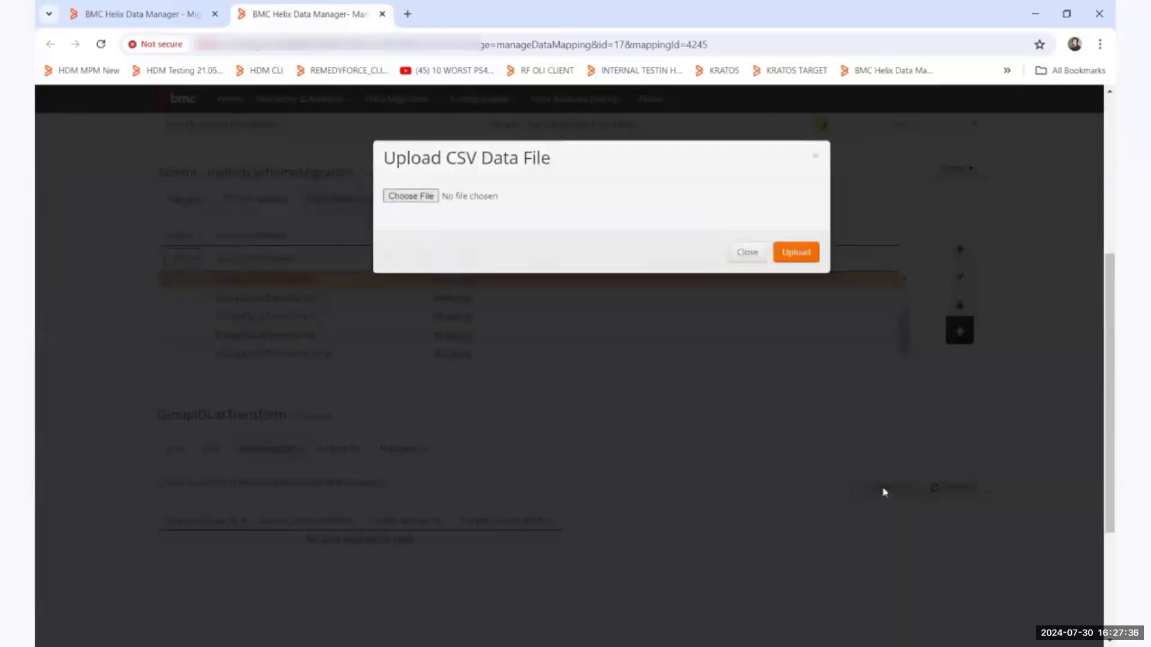
pyautogui.click(422, 202)
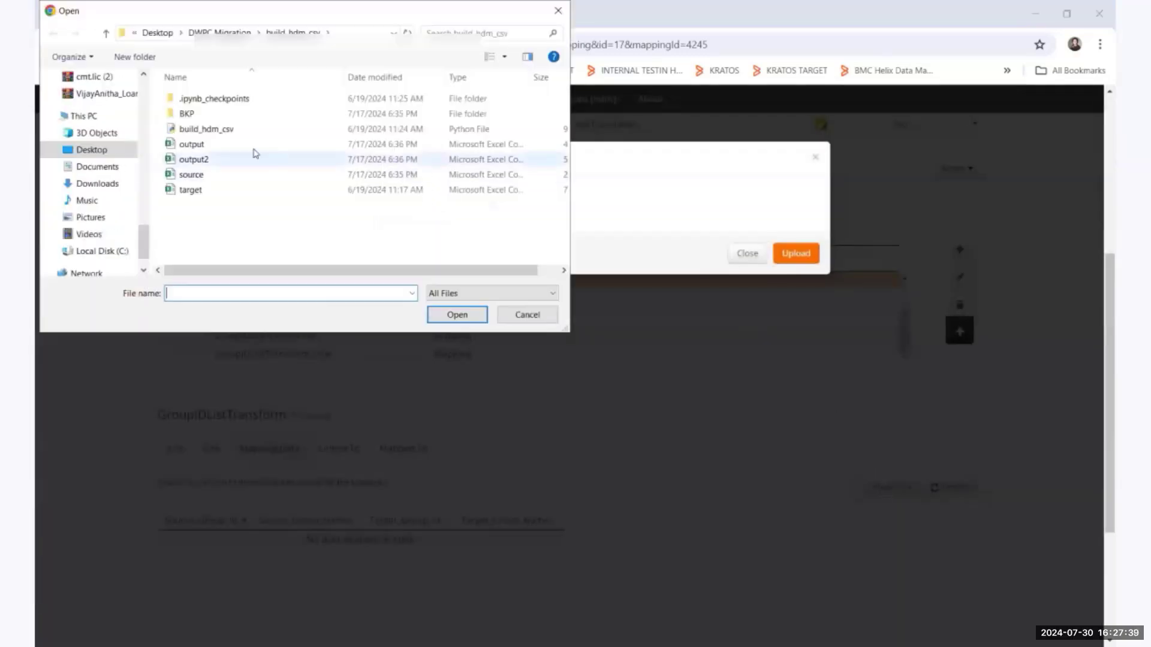
pyautogui.click(189, 145)
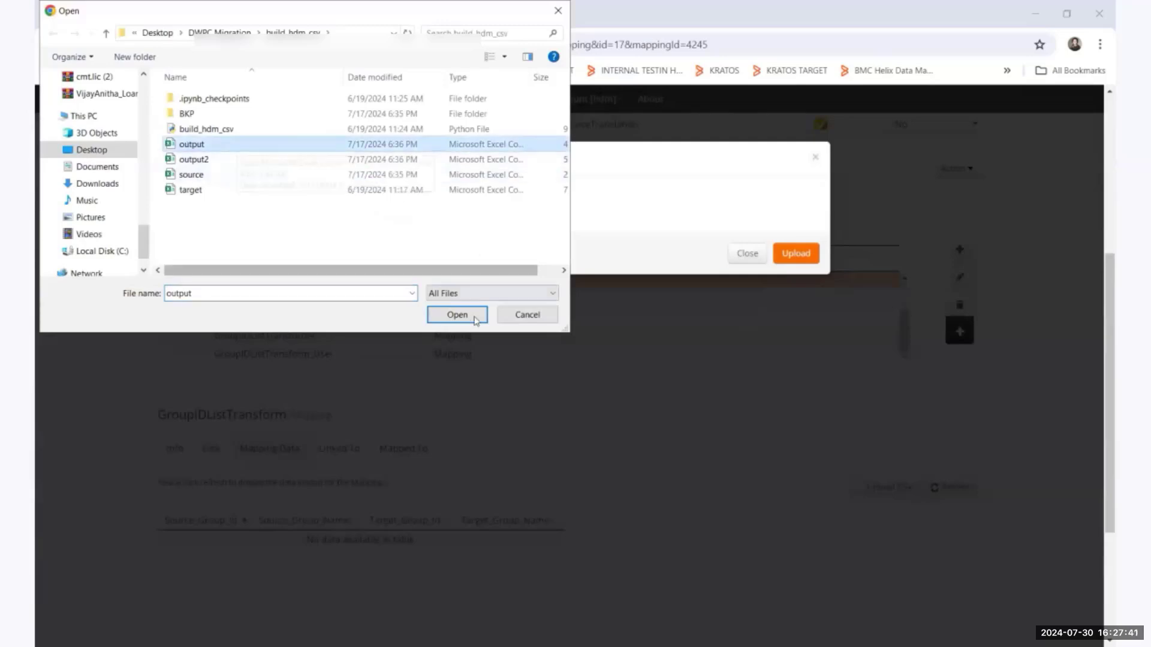
pyautogui.click(524, 318)
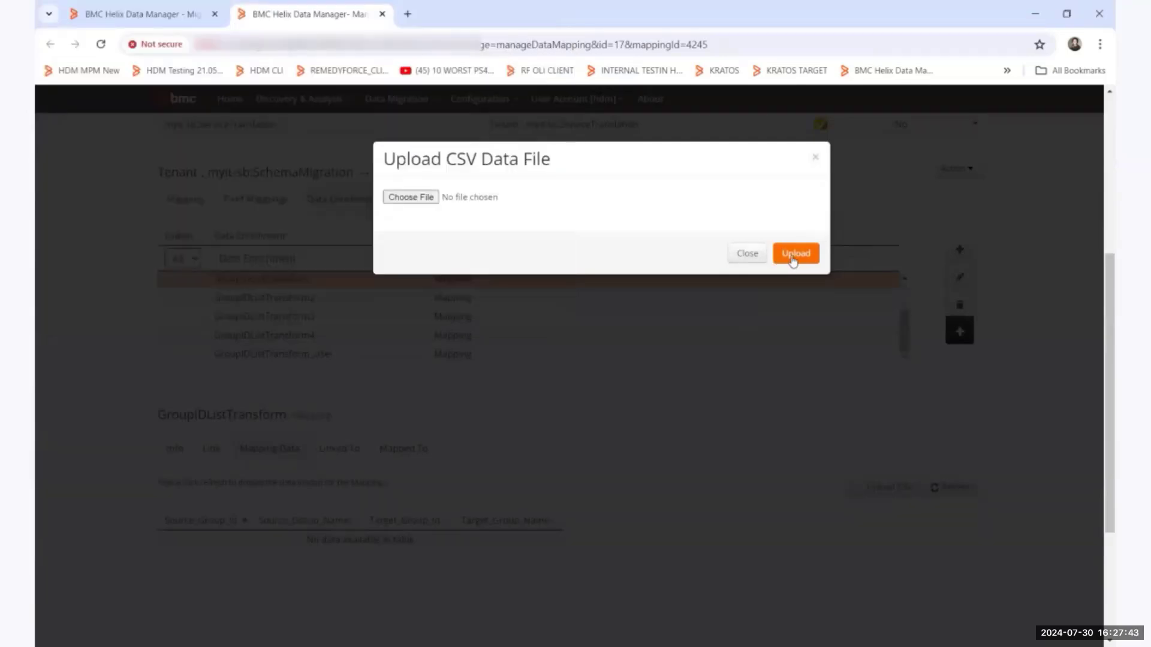
pyautogui.click(754, 256)
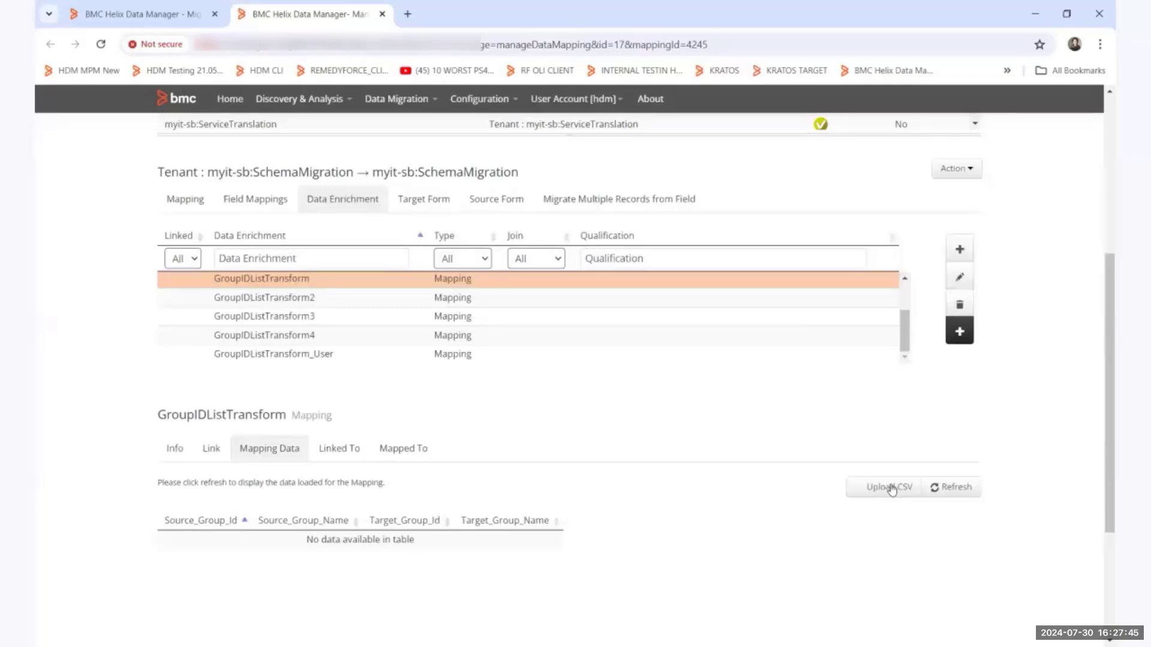
# Refresh the GroupIDListTransform mapping data and compare the source group IDs and names with the target group IDs and names.
pyautogui.click(956, 488)
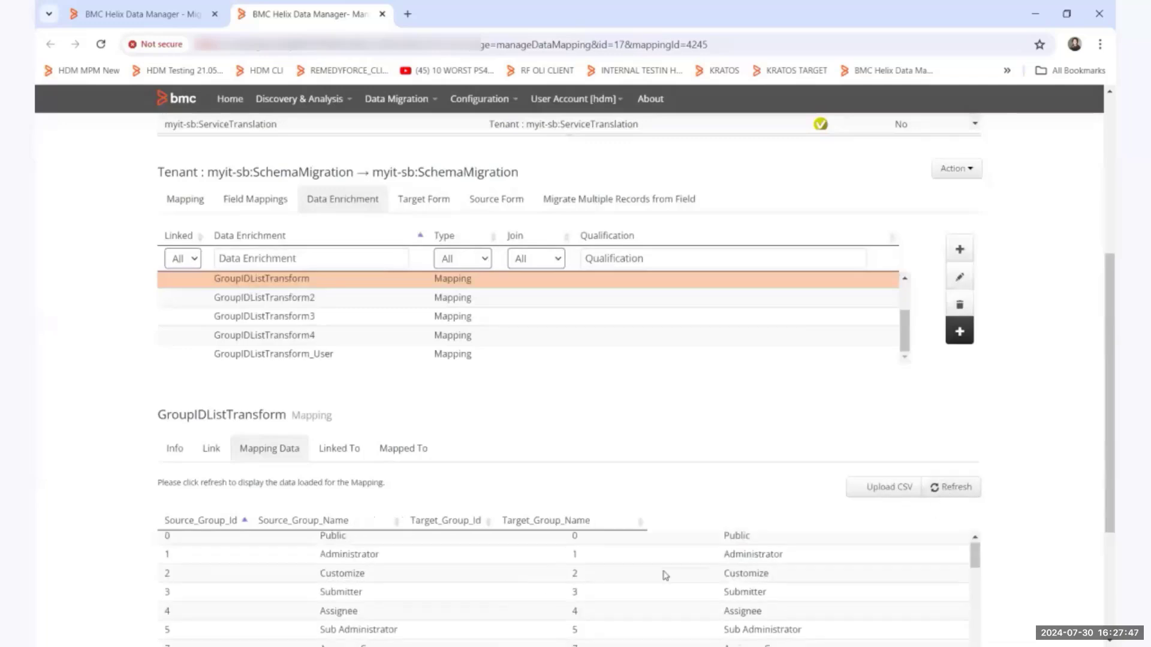
pyautogui.scroll(-5, 663, 574)
pyautogui.scroll(-3, 1100, 468)
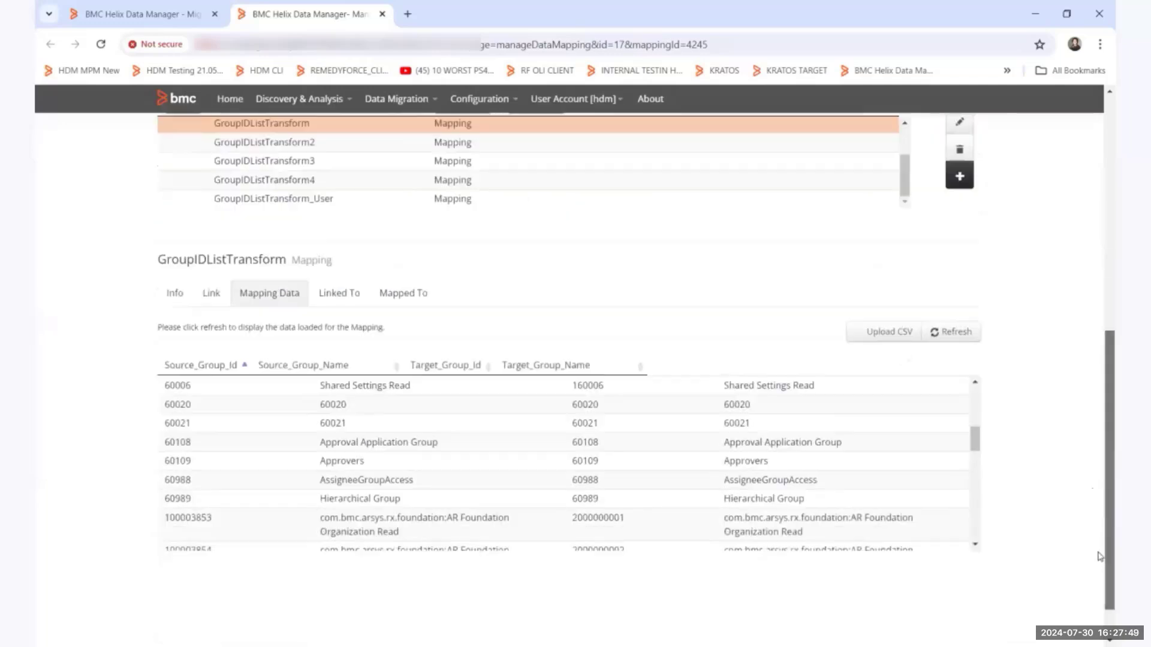
pyautogui.moveTo(975, 423); pyautogui.dragTo(974, 374)
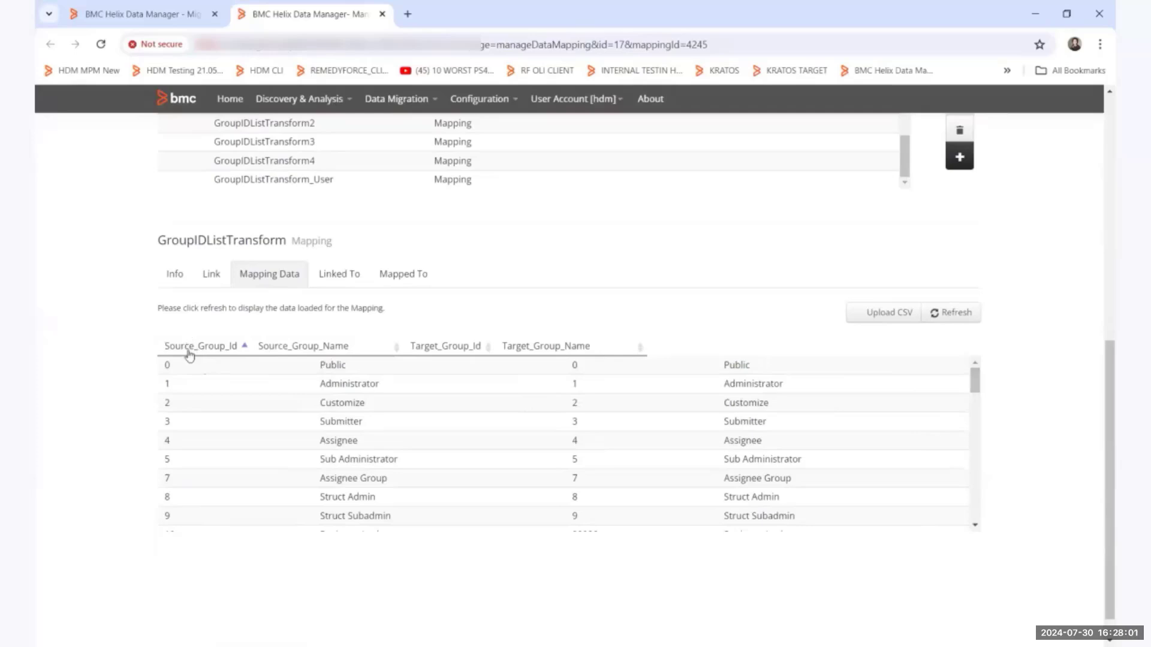
pyautogui.scroll(-5, 674, 393)
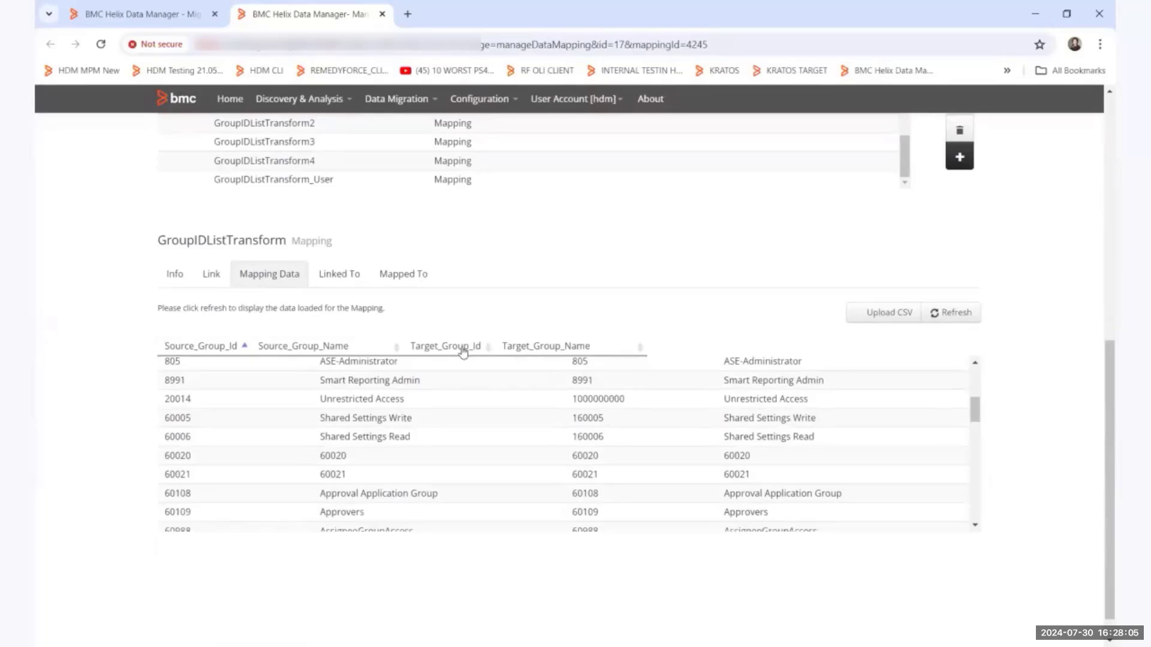
pyautogui.scroll(-2, 645, 434)
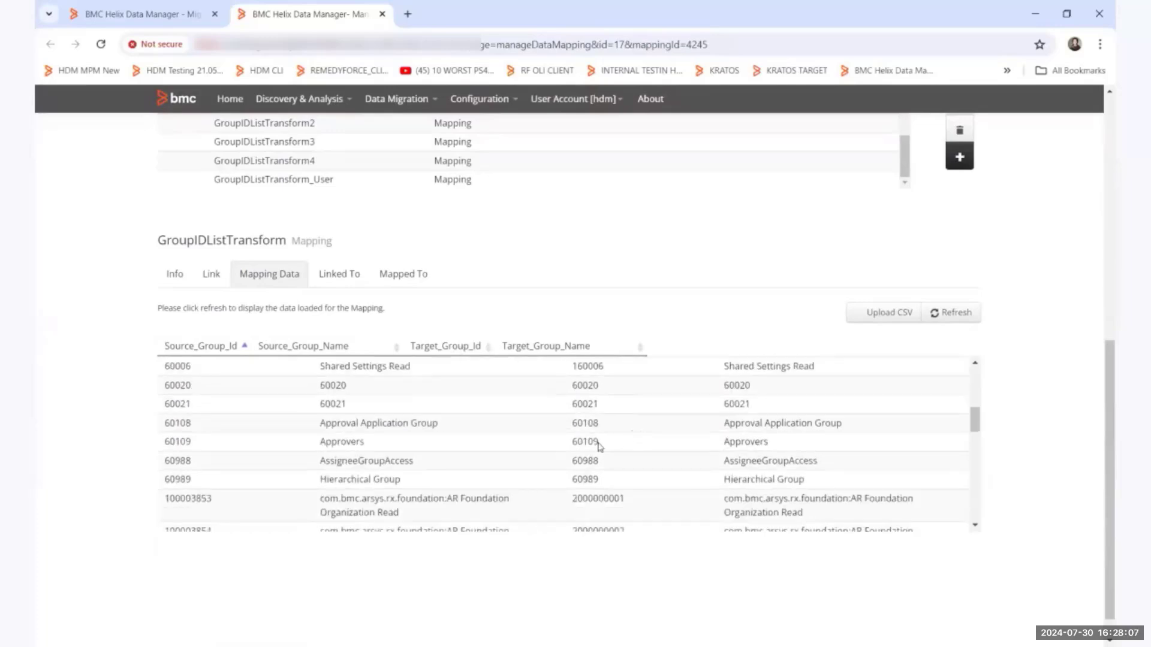
pyautogui.scroll(-3, 600, 447)
pyautogui.scroll(1, 600, 449)
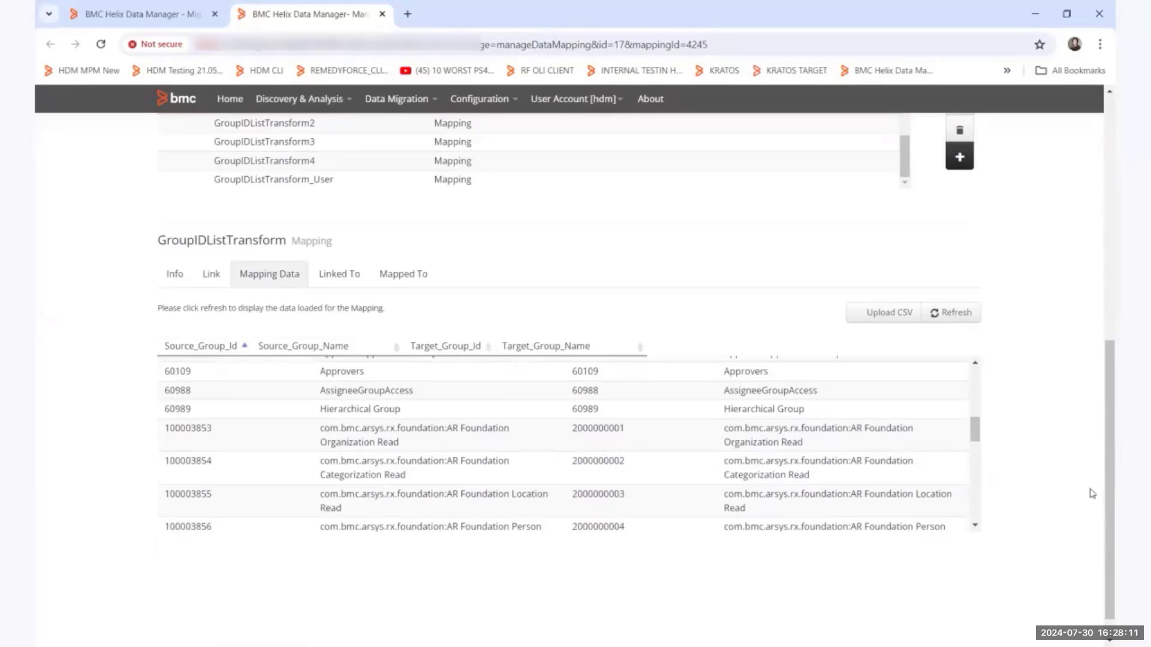
pyautogui.scroll(3, 1092, 493)
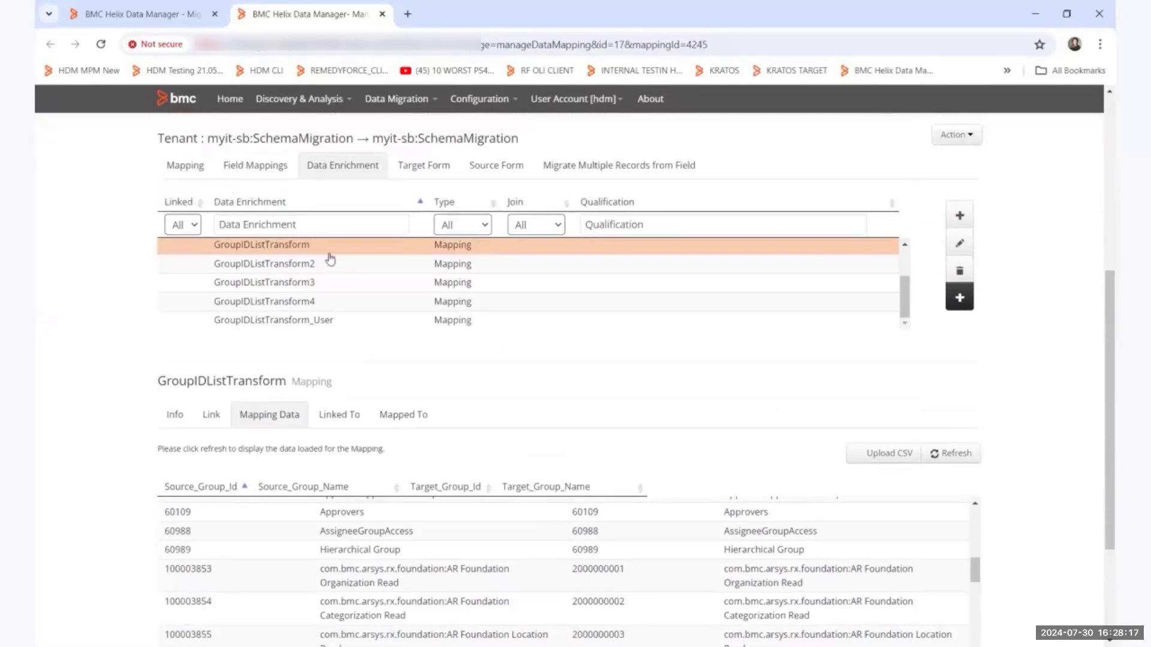
# Refresh and check the mapping data of GroupIDListTransform2, GroupIDListTransform3, GroupIDListTransform4 and GroupIDListTransform_User.
pyautogui.click(249, 268)
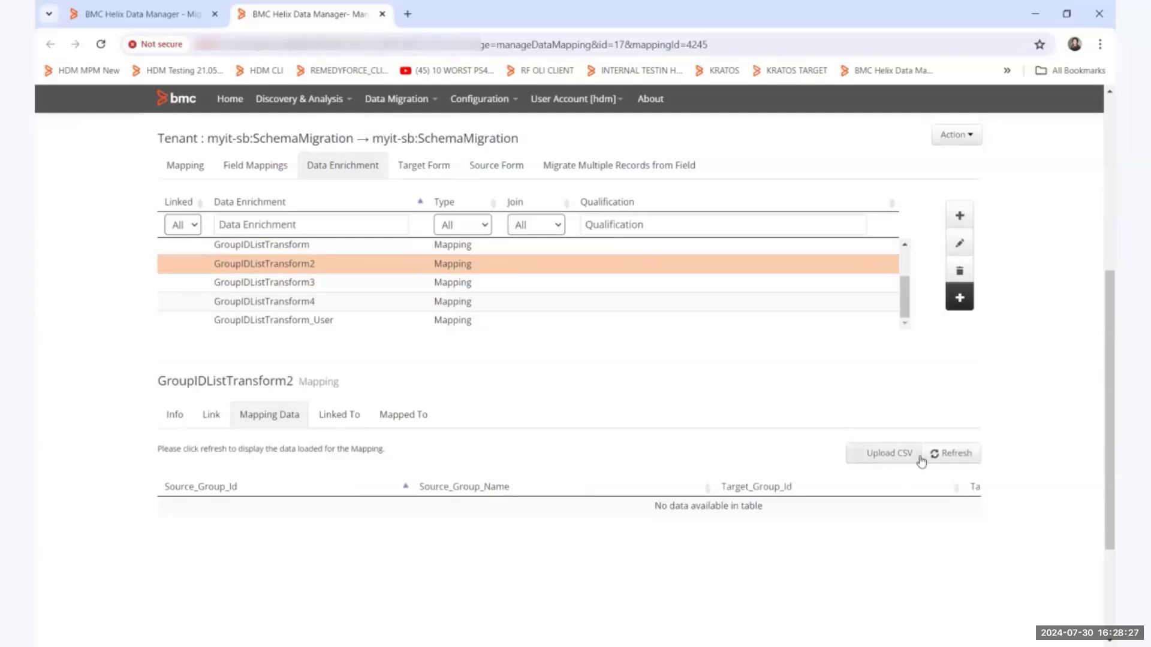
pyautogui.click(947, 455)
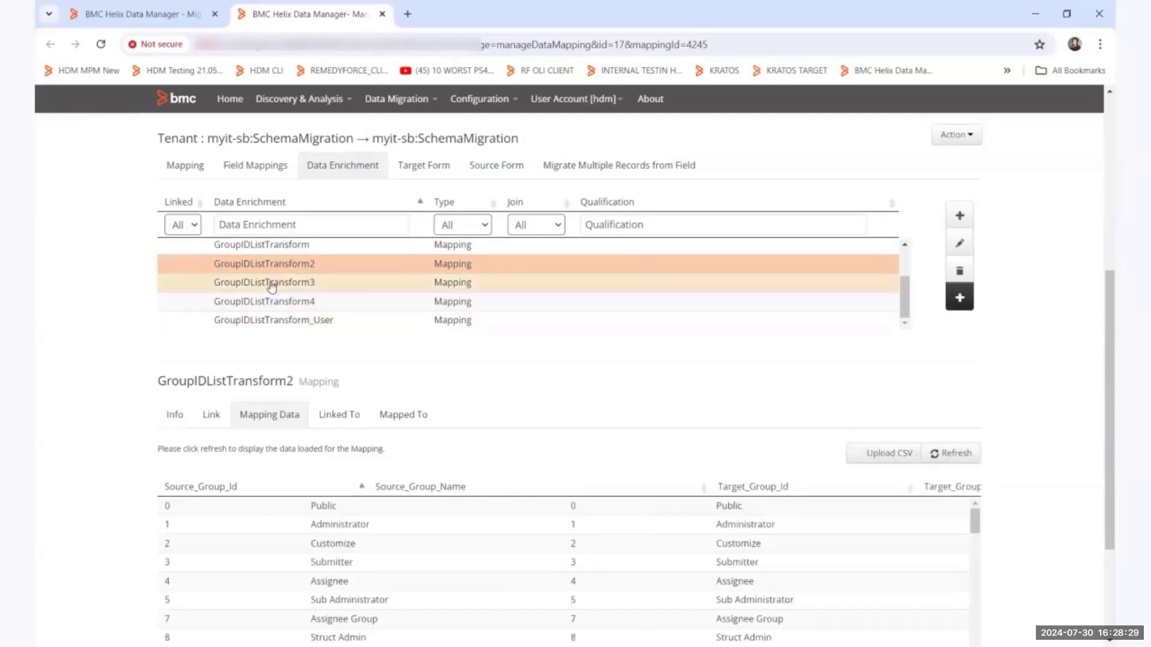
pyautogui.click(268, 284)
pyautogui.click(959, 460)
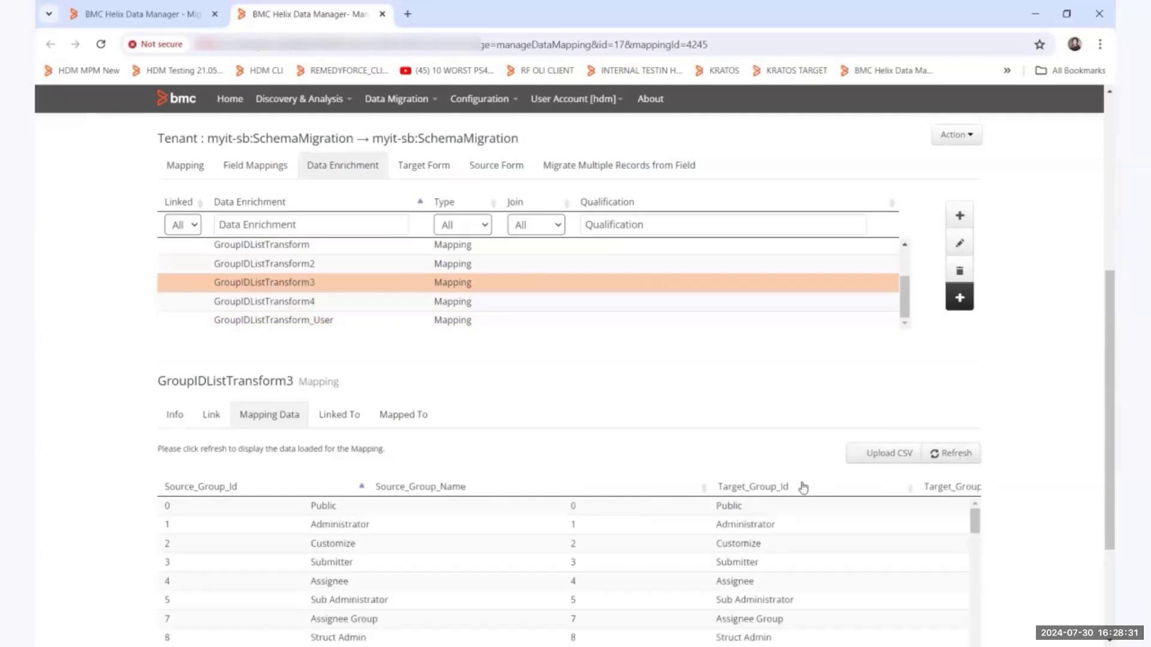
pyautogui.click(389, 306)
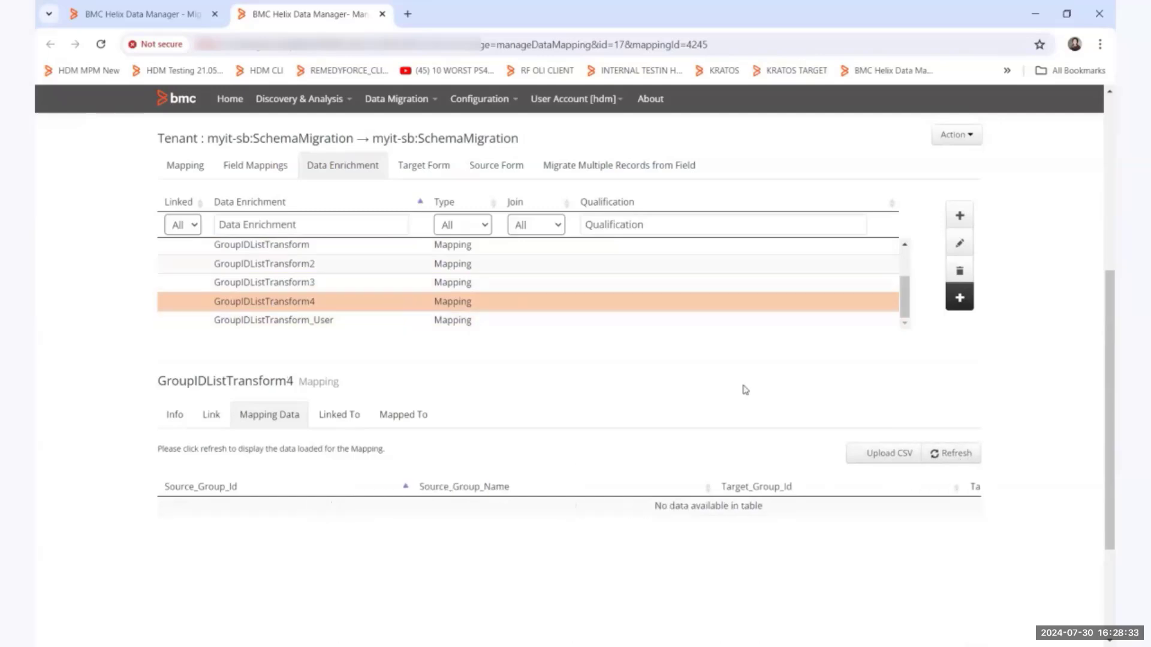
pyautogui.click(959, 453)
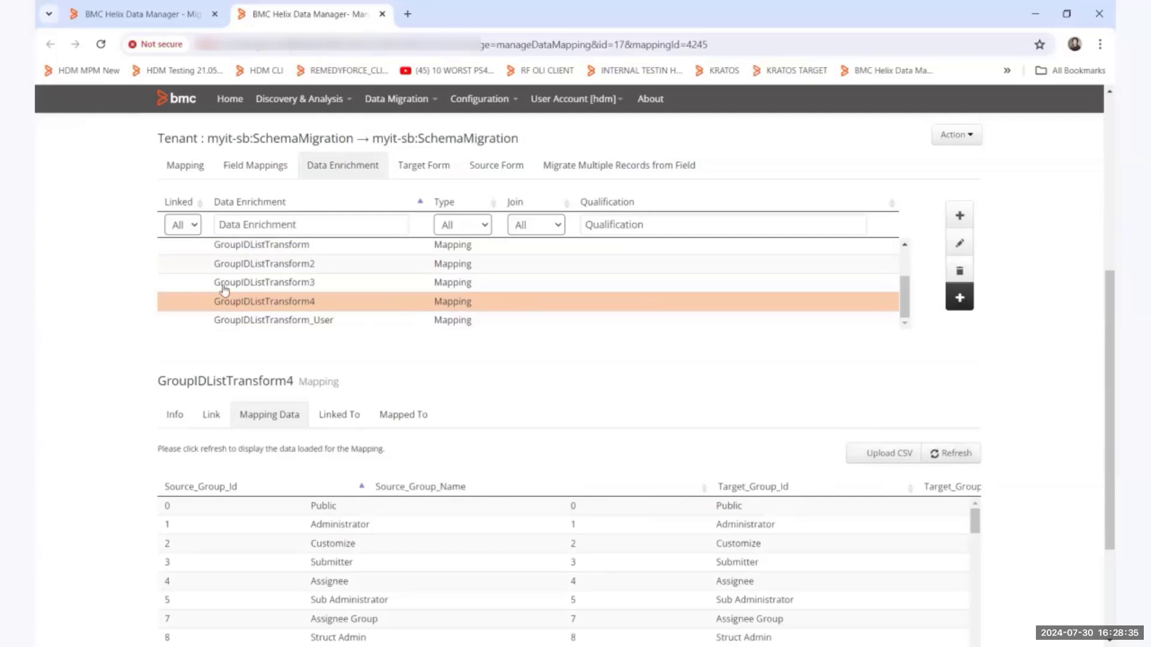
pyautogui.click(219, 318)
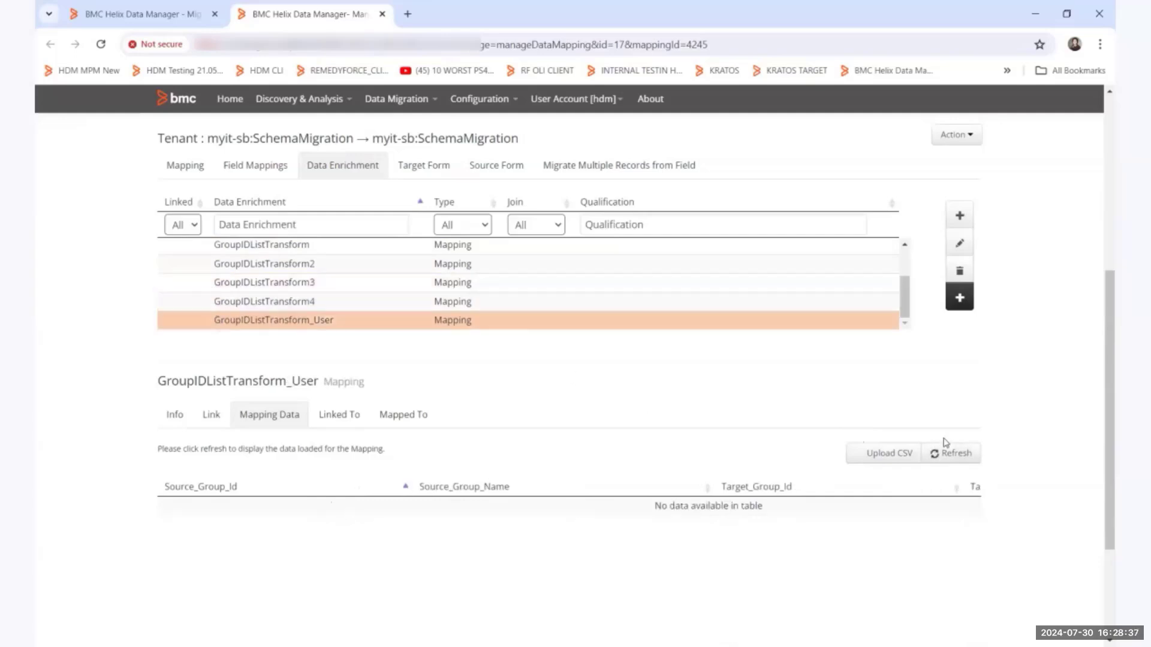
pyautogui.click(953, 454)
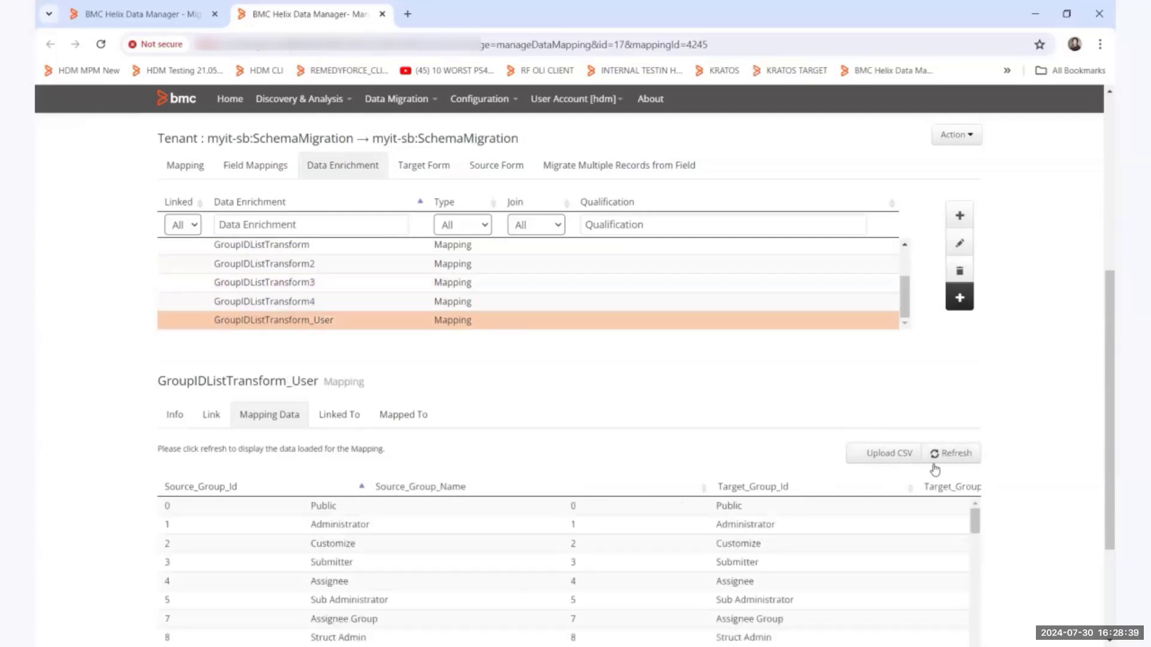
pyautogui.scroll(5, 933, 468)
pyautogui.scroll(1, 935, 468)
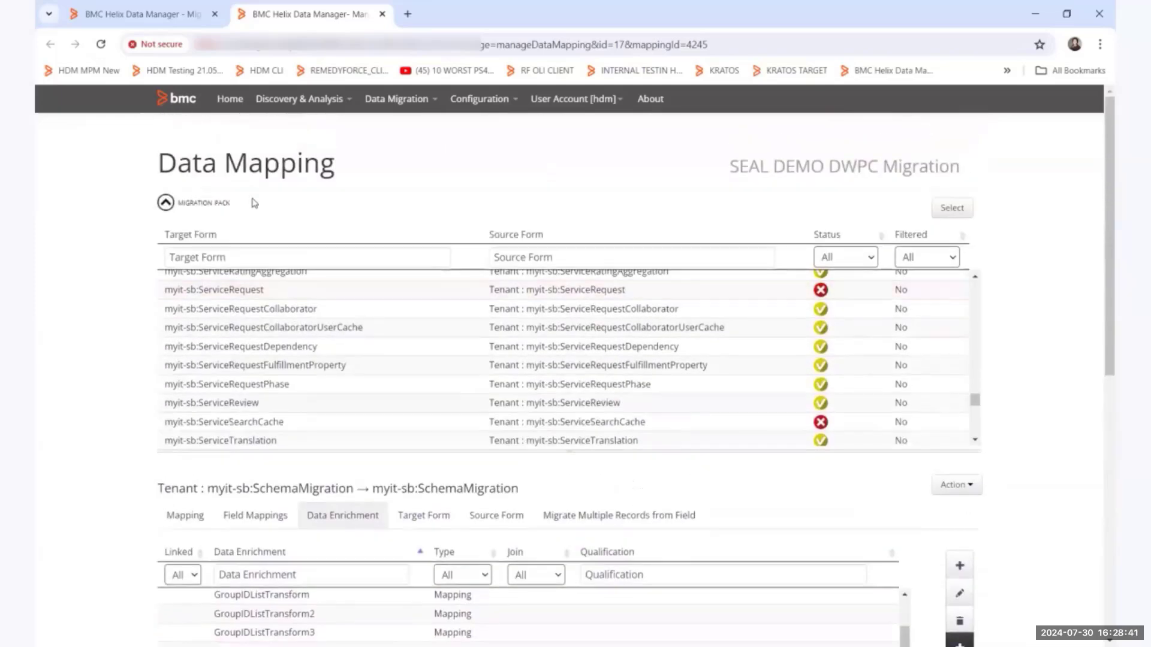
# Return to the migration packs and show the info of the SEAL DEMO DWPC Process Migration pack.
pyautogui.click(166, 204)
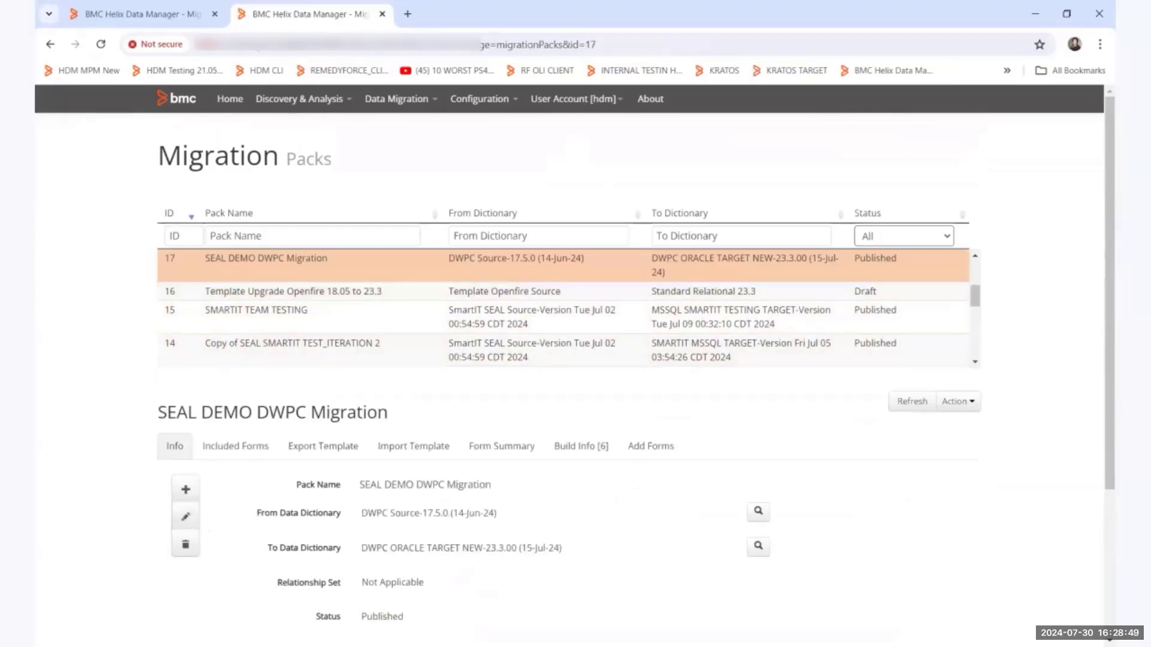
pyautogui.scroll(1, 329, 292)
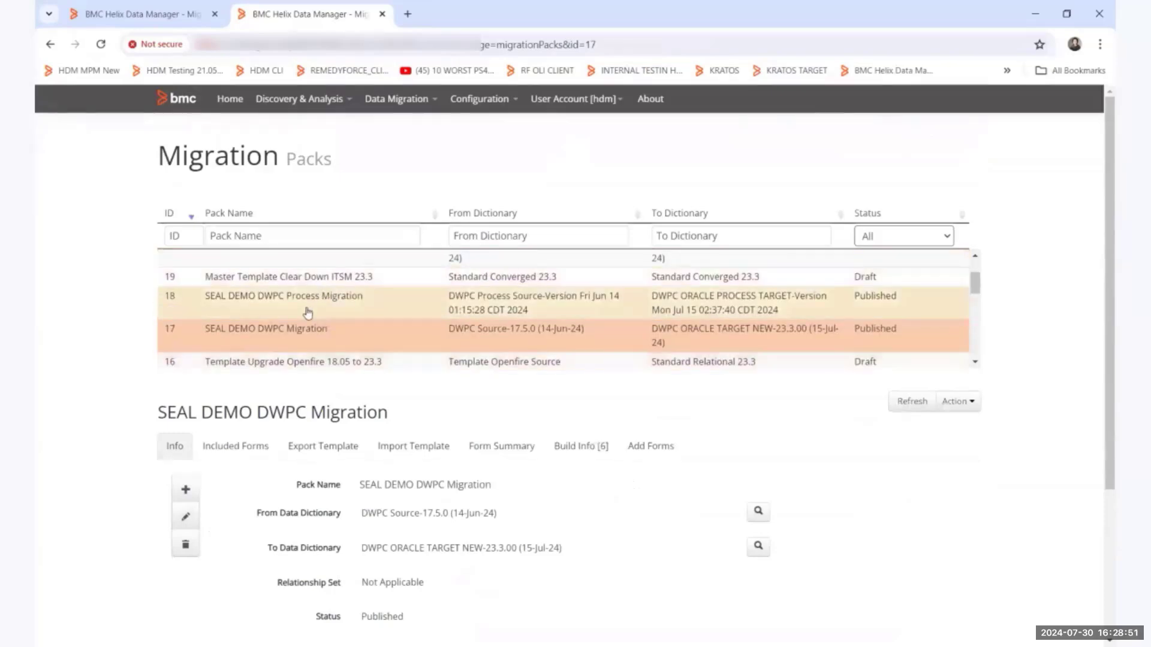
pyautogui.click(309, 311)
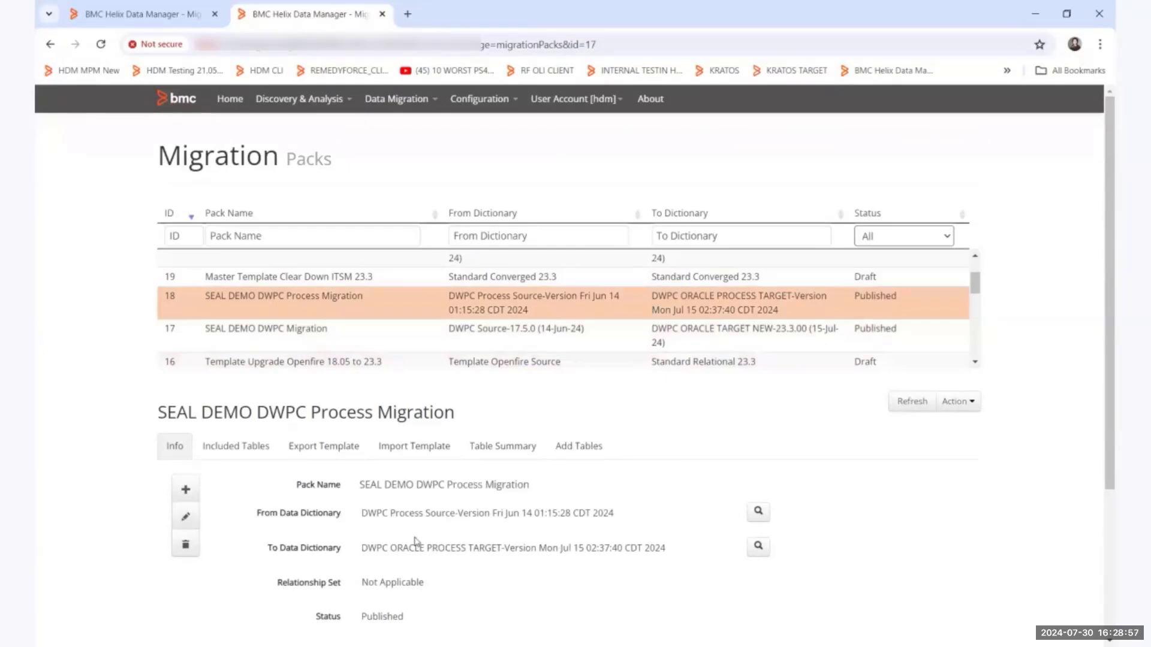
# Start a data migration from DWPC Source to DWPC ORACLE TARGET NEW using the SEAL DEMO DWPC Migration pack and the All Data export template.
pyautogui.click(395, 104)
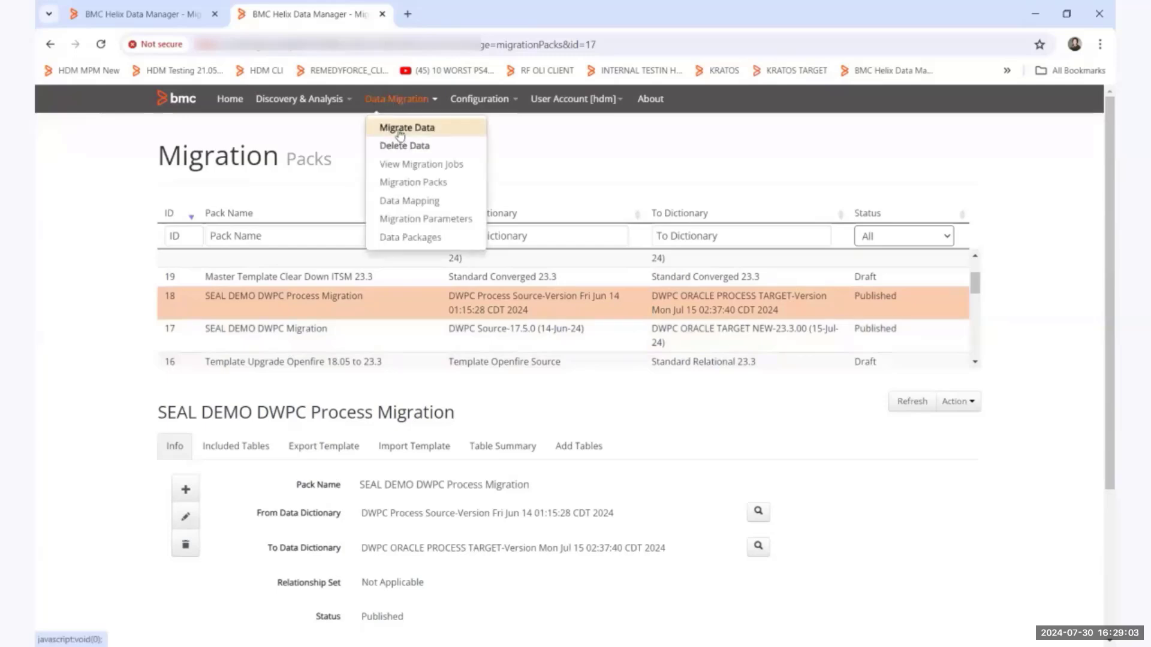
pyautogui.click(401, 128)
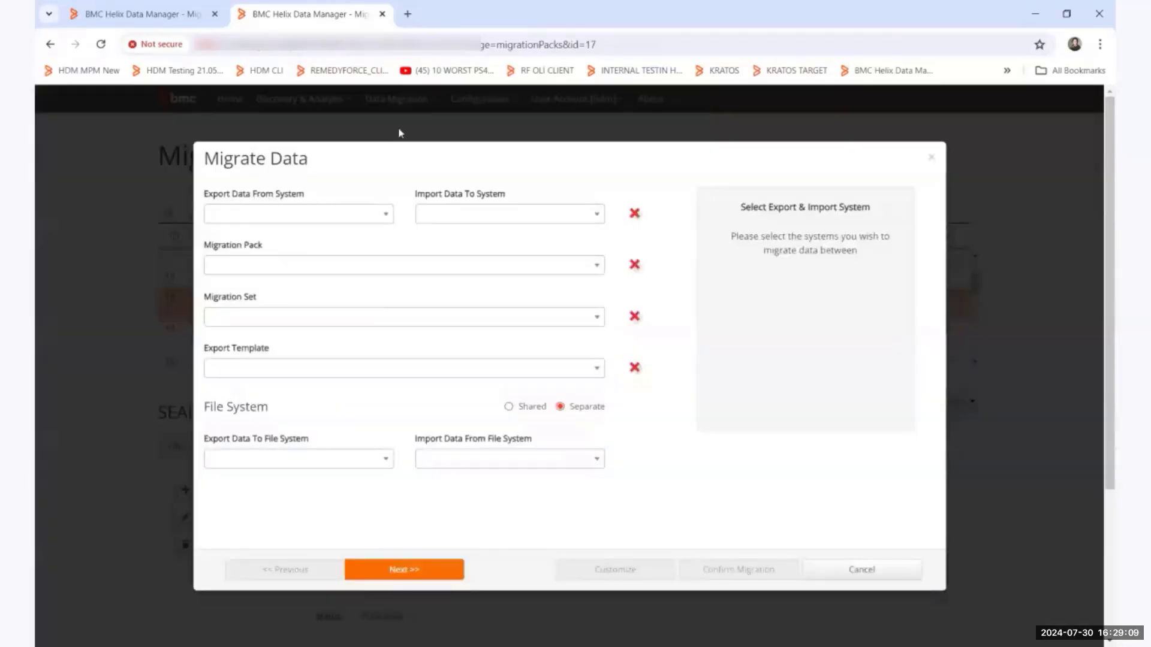
pyautogui.click(362, 214)
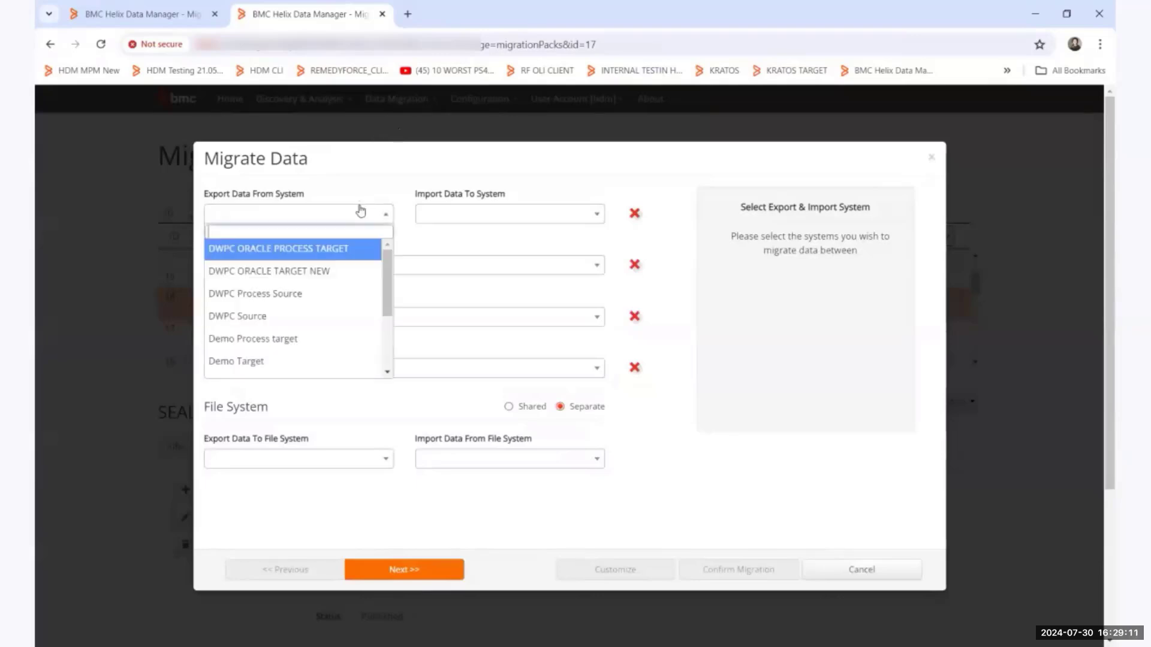
pyautogui.click(338, 318)
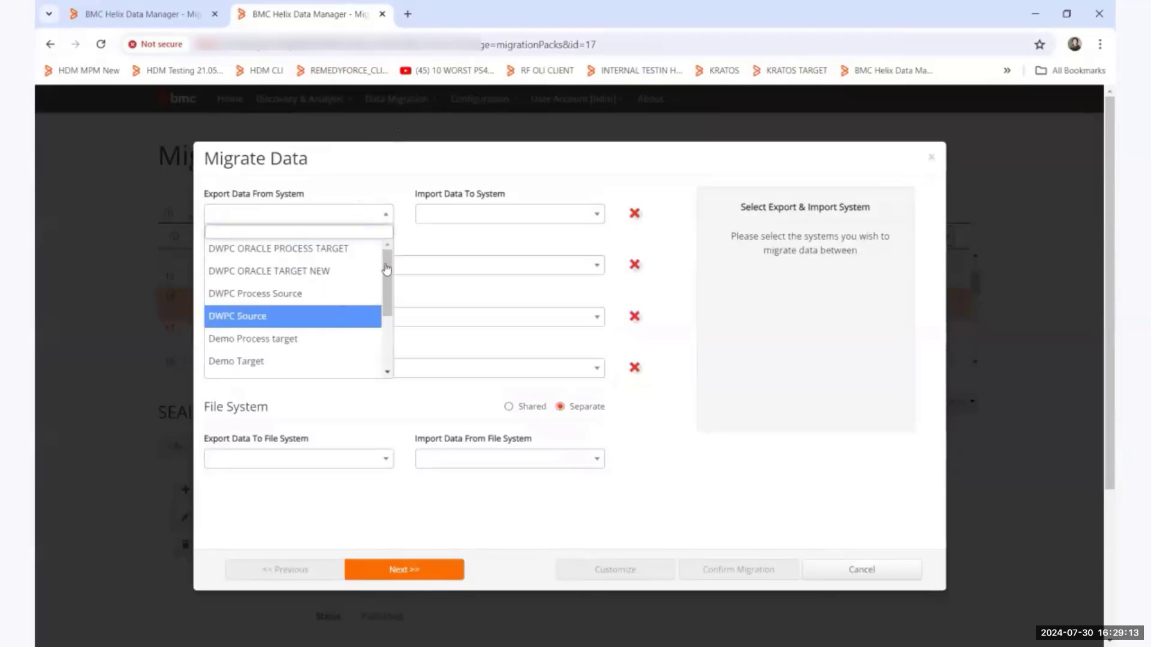
pyautogui.click(461, 227)
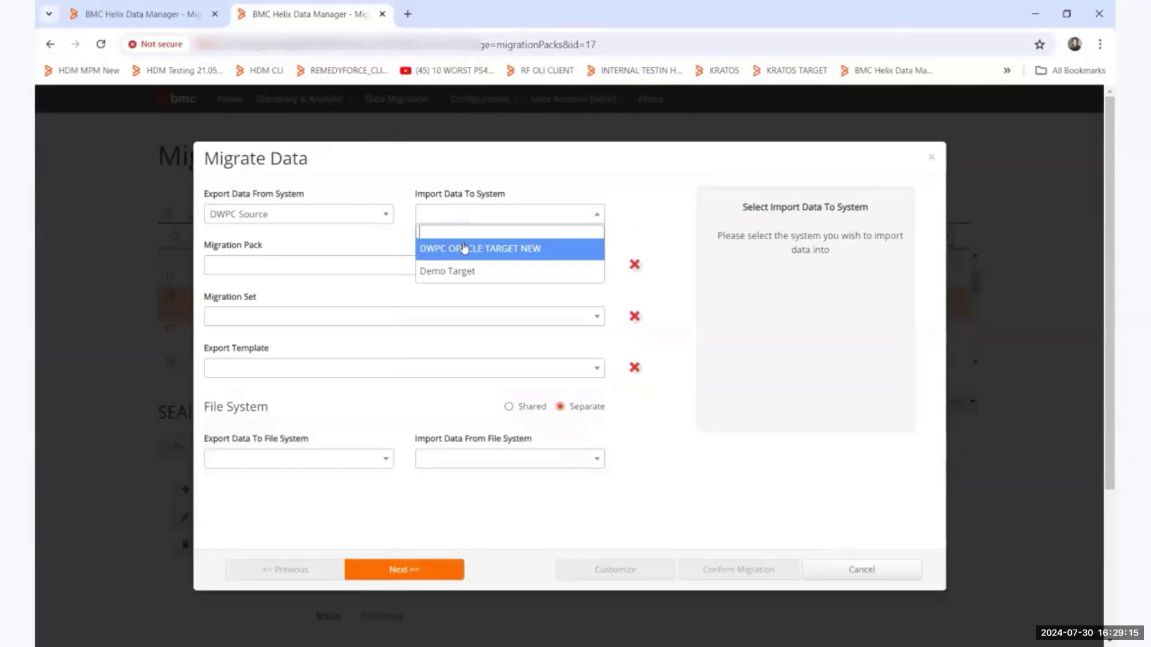
pyautogui.click(345, 276)
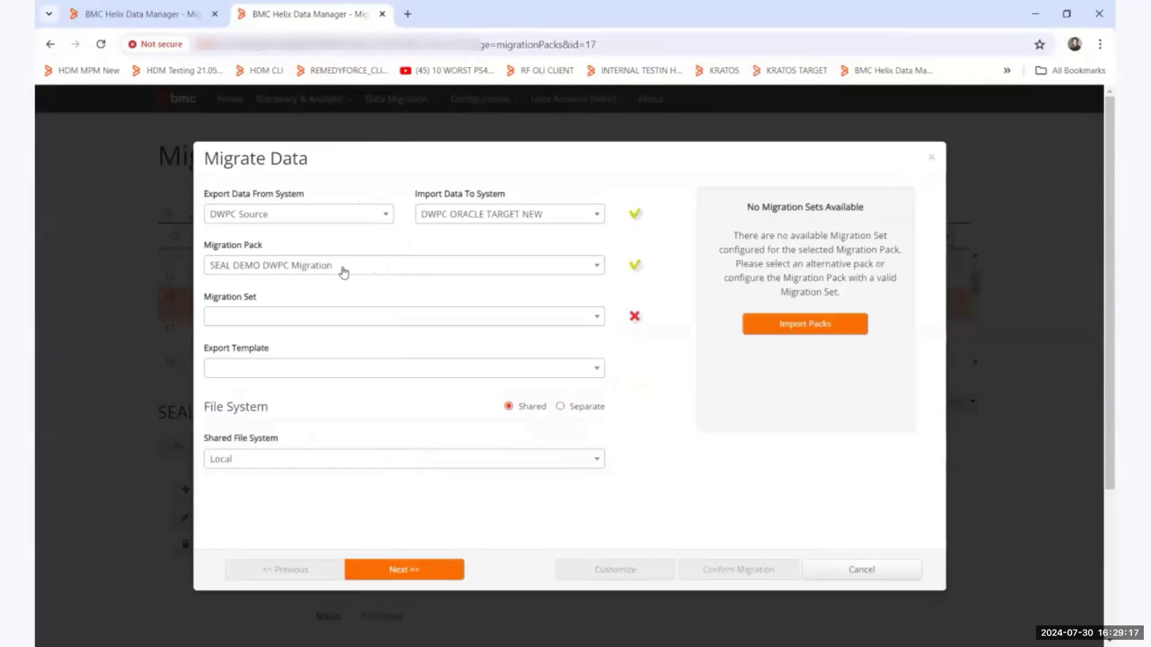
pyautogui.click(296, 373)
pyautogui.click(296, 390)
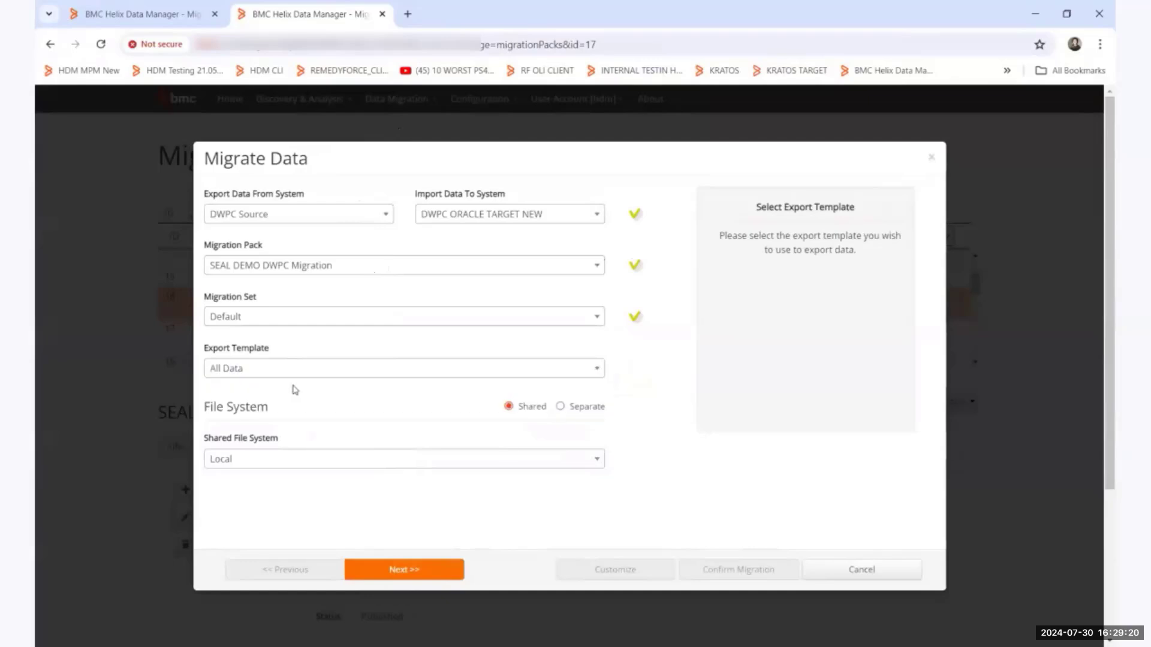
# Set the migration job's export threads to 4 and review the summary of the DWPC Source export job.
pyautogui.click(387, 571)
pyautogui.click(413, 519)
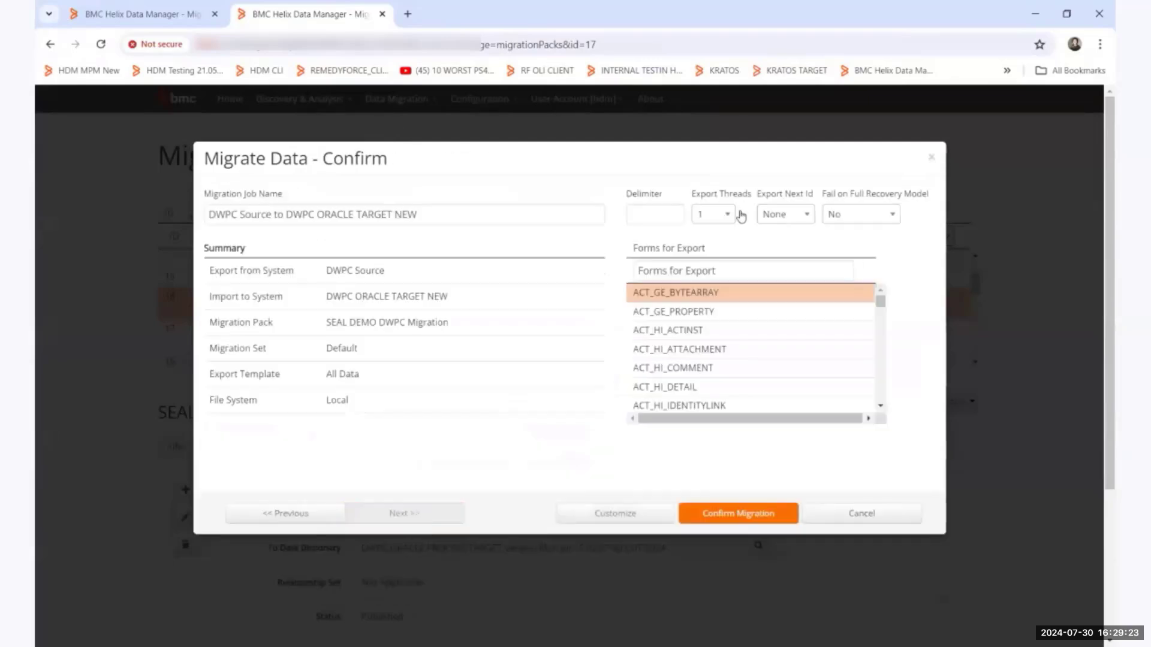
pyautogui.click(728, 215)
pyautogui.click(712, 317)
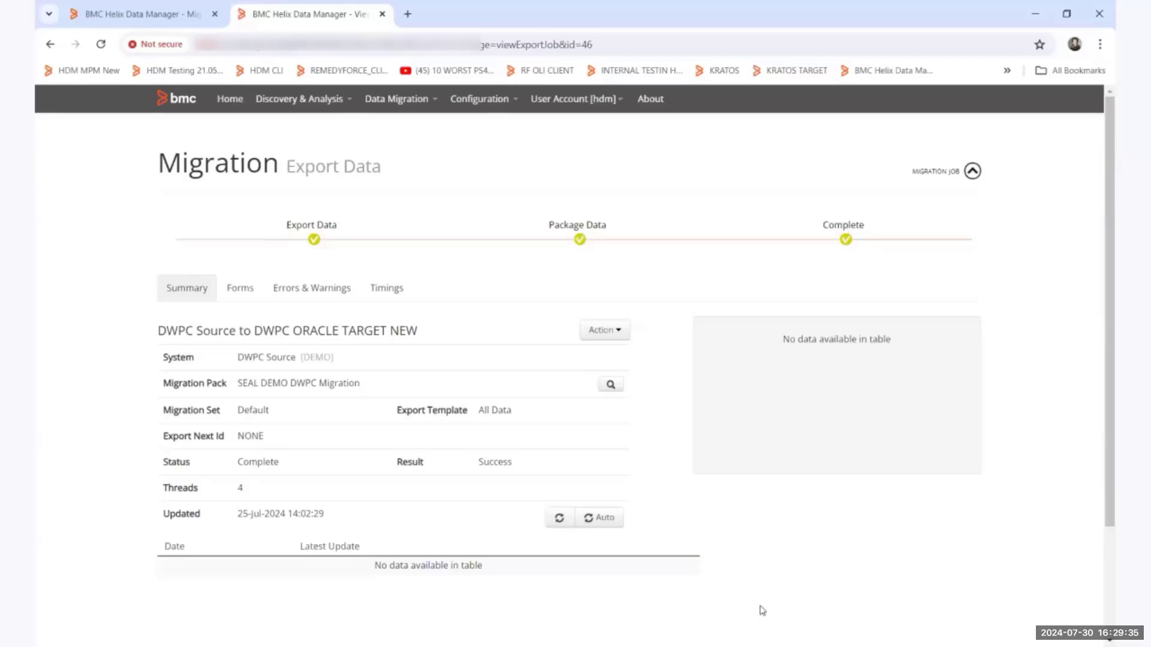
pyautogui.scroll(-4, 647, 407)
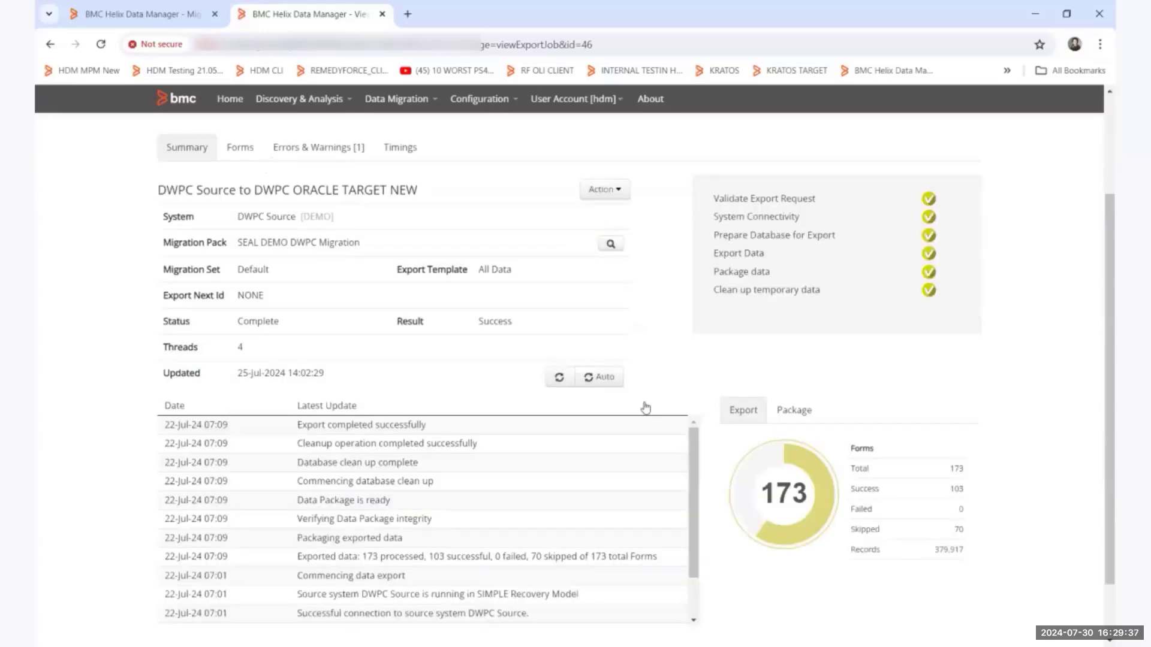
pyautogui.scroll(3, 646, 407)
pyautogui.scroll(1, 646, 407)
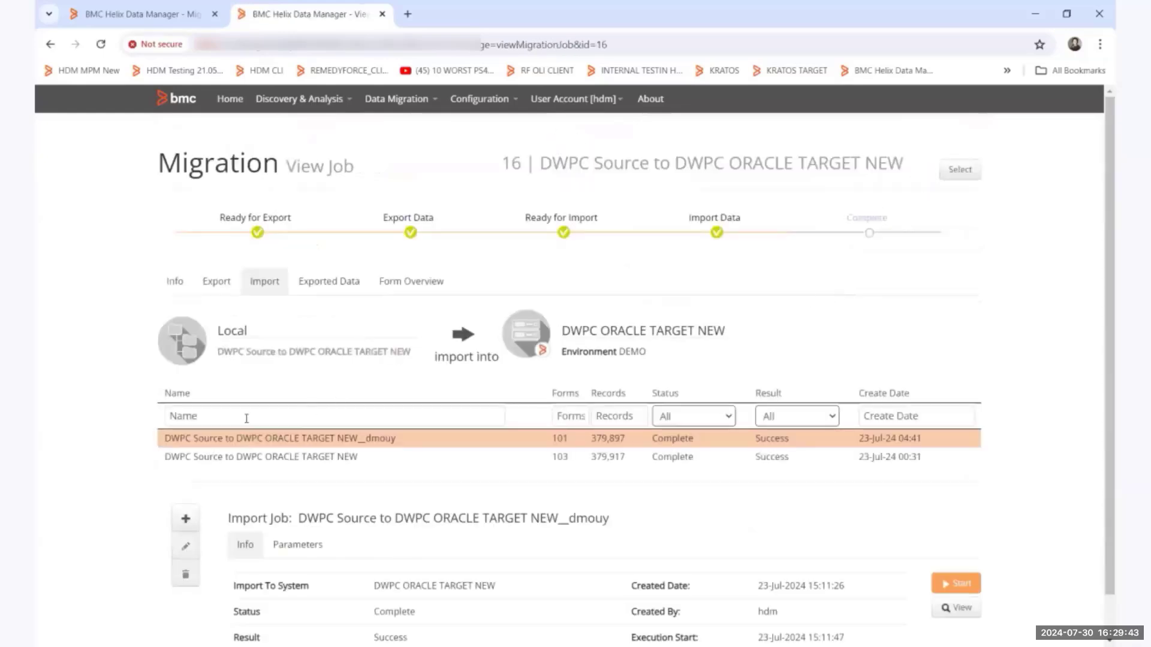
# Add an import job into DWPC ORACLE TARGET NEW with the default migration pack and set its import threads to 4.
pyautogui.click(187, 520)
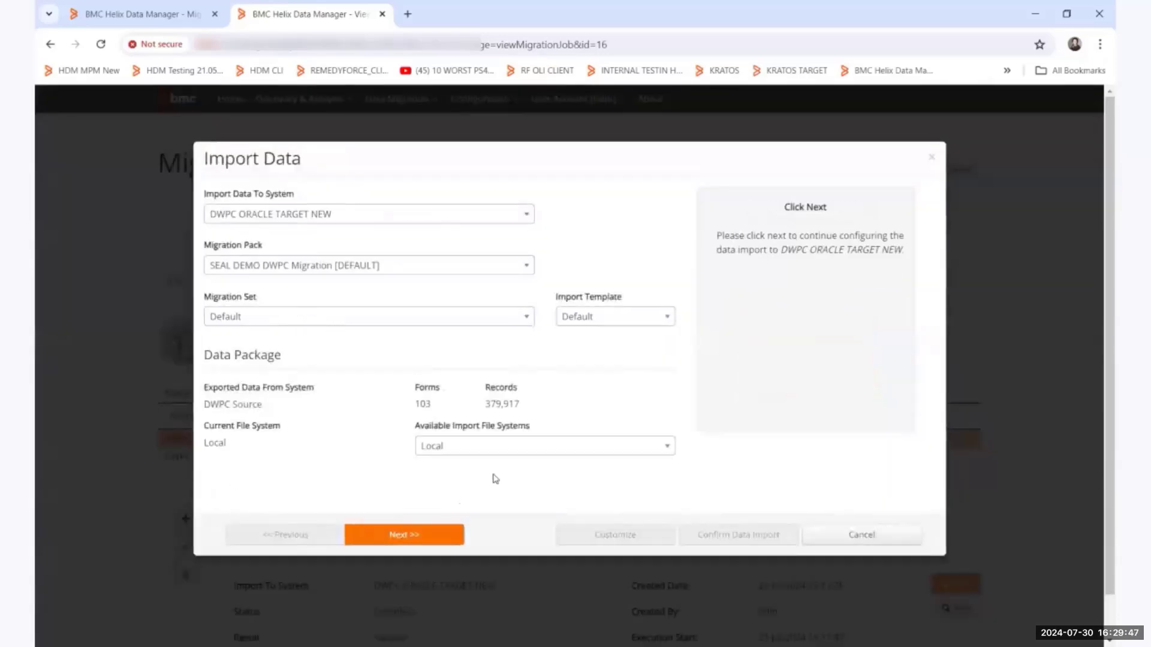
pyautogui.click(422, 538)
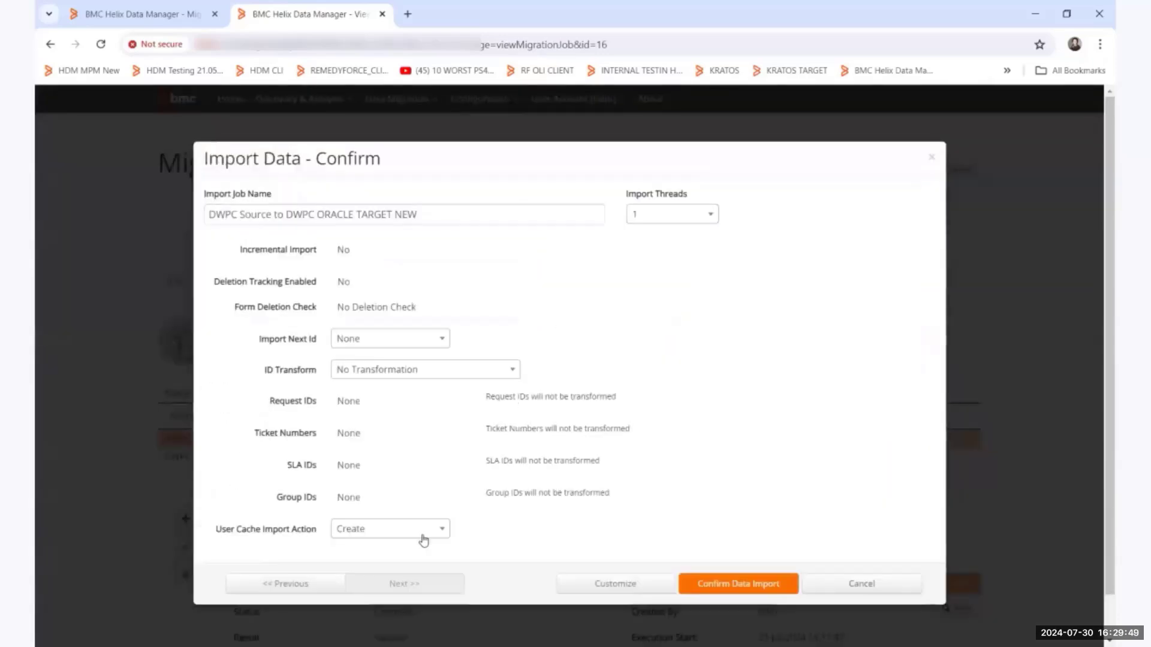
pyautogui.click(654, 216)
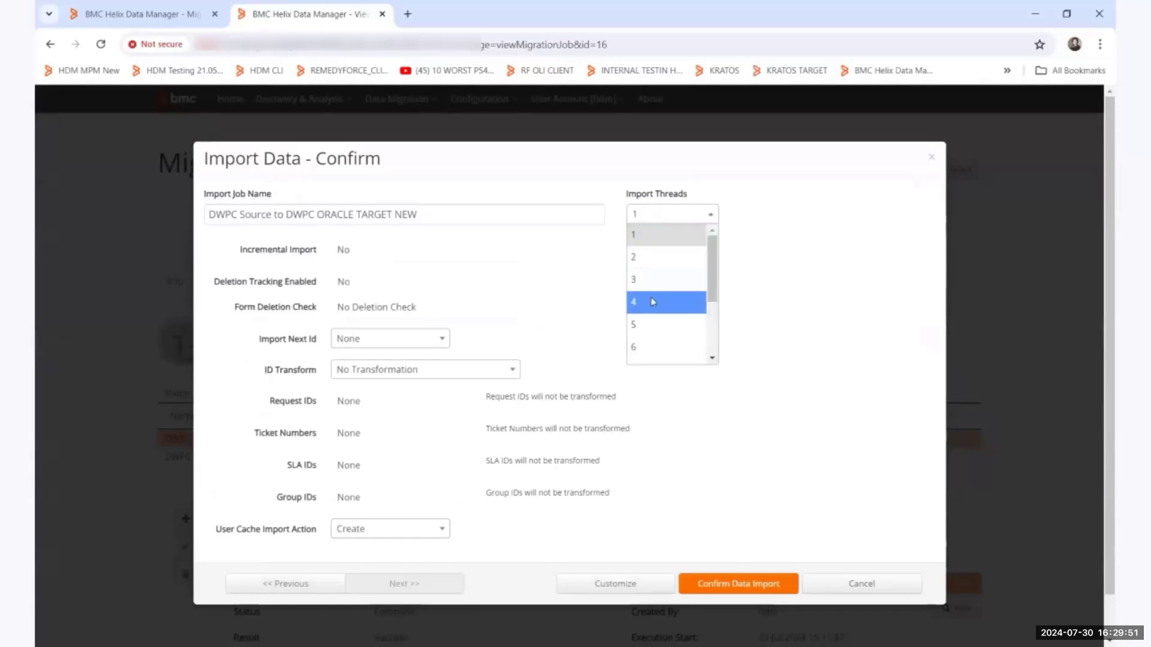
pyautogui.click(653, 302)
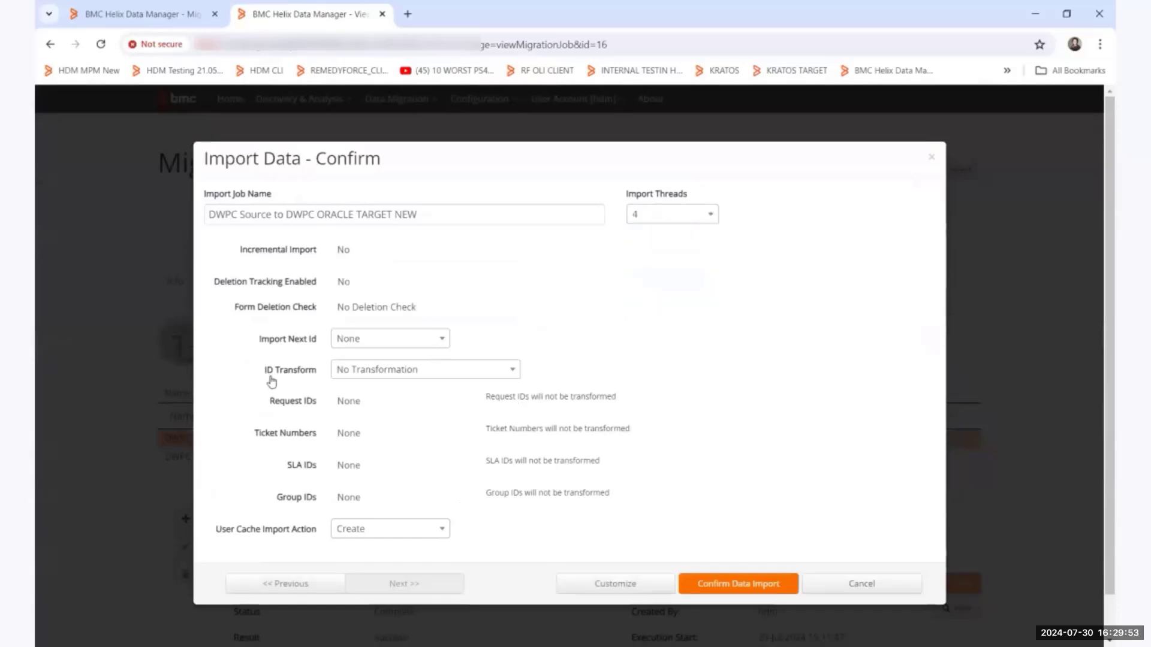
# Set the import's ID Transform to Selective Transform and transform the Group IDs with the prefix 1.
pyautogui.click(358, 371)
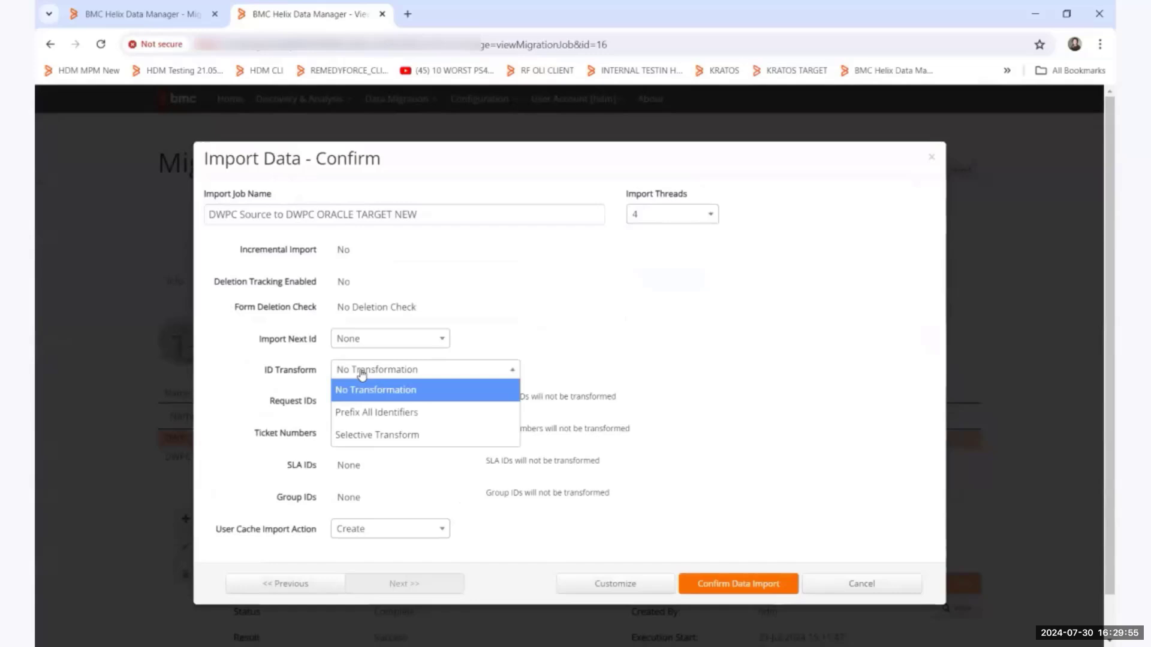
pyautogui.click(377, 435)
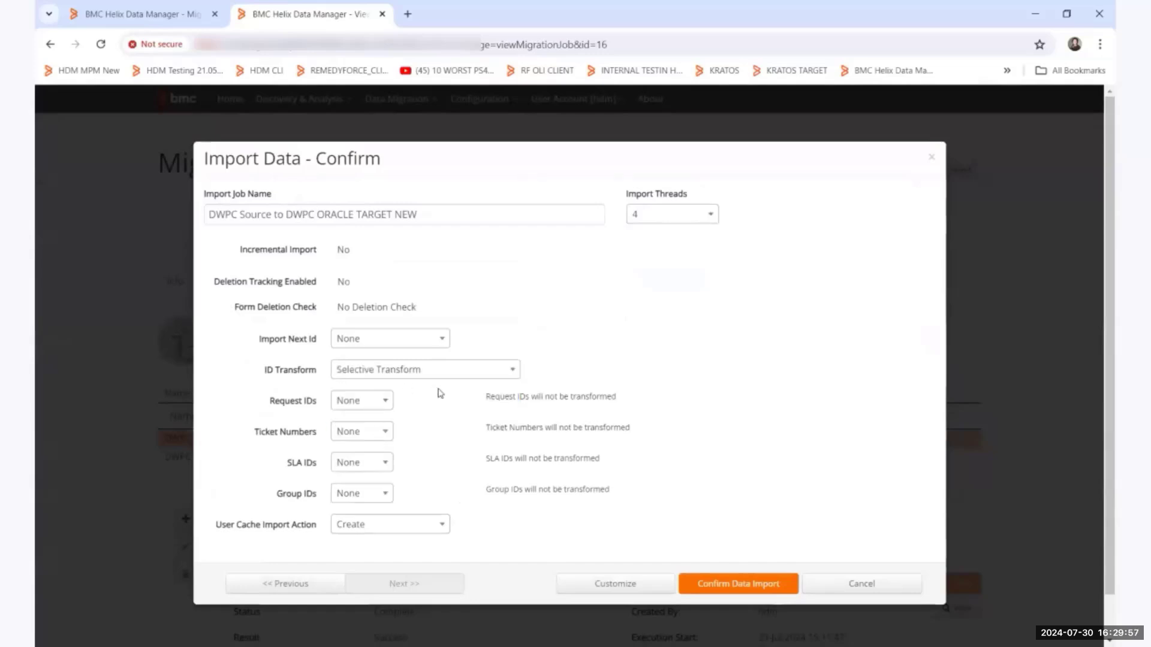
pyautogui.click(362, 503)
pyautogui.click(362, 537)
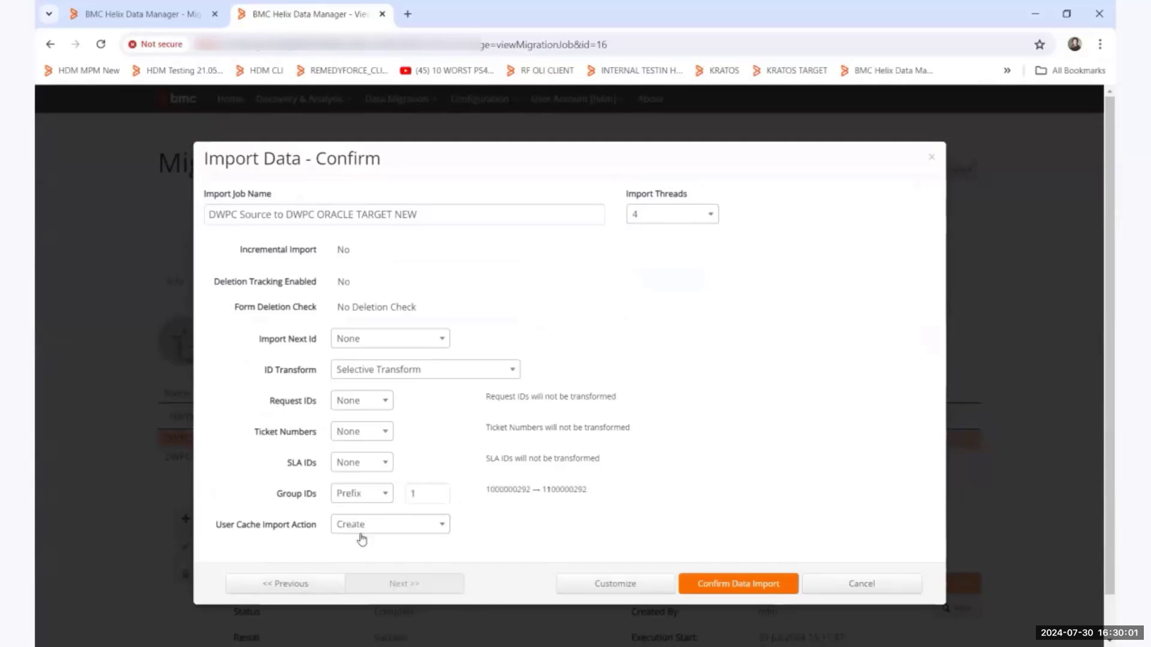
pyautogui.moveTo(425, 492); pyautogui.dragTo(406, 497)
pyautogui.write('1')
# Set the User Cache Import Action to Modify, confirm the data import and dismiss the import completion notice.
pyautogui.click(352, 527)
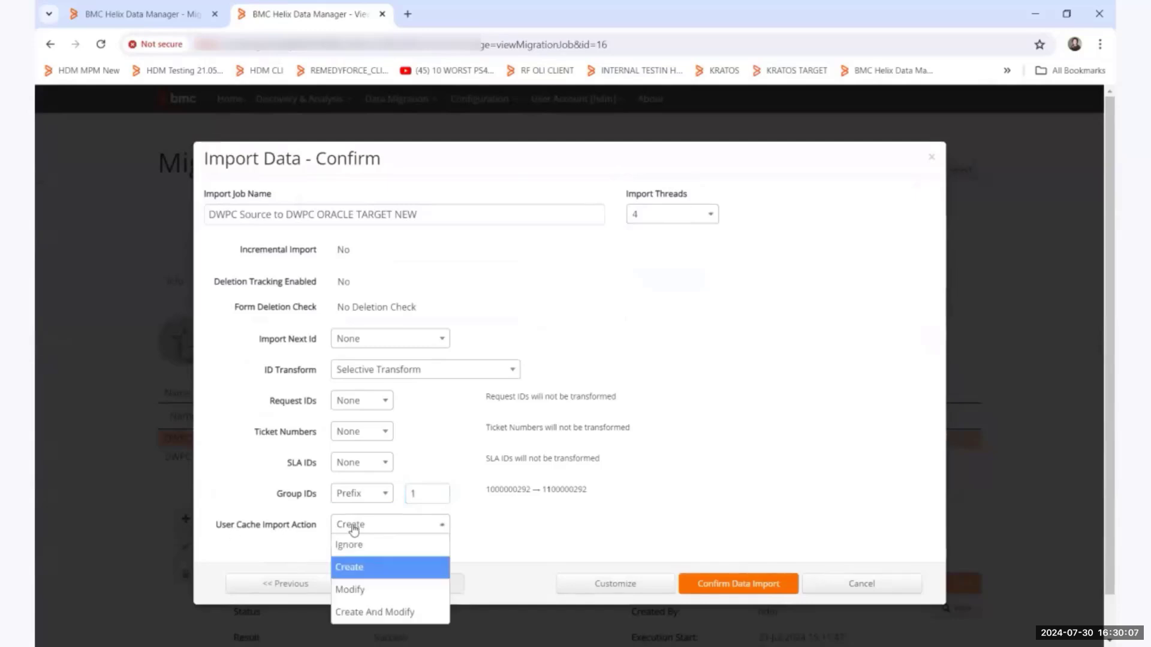
pyautogui.click(353, 591)
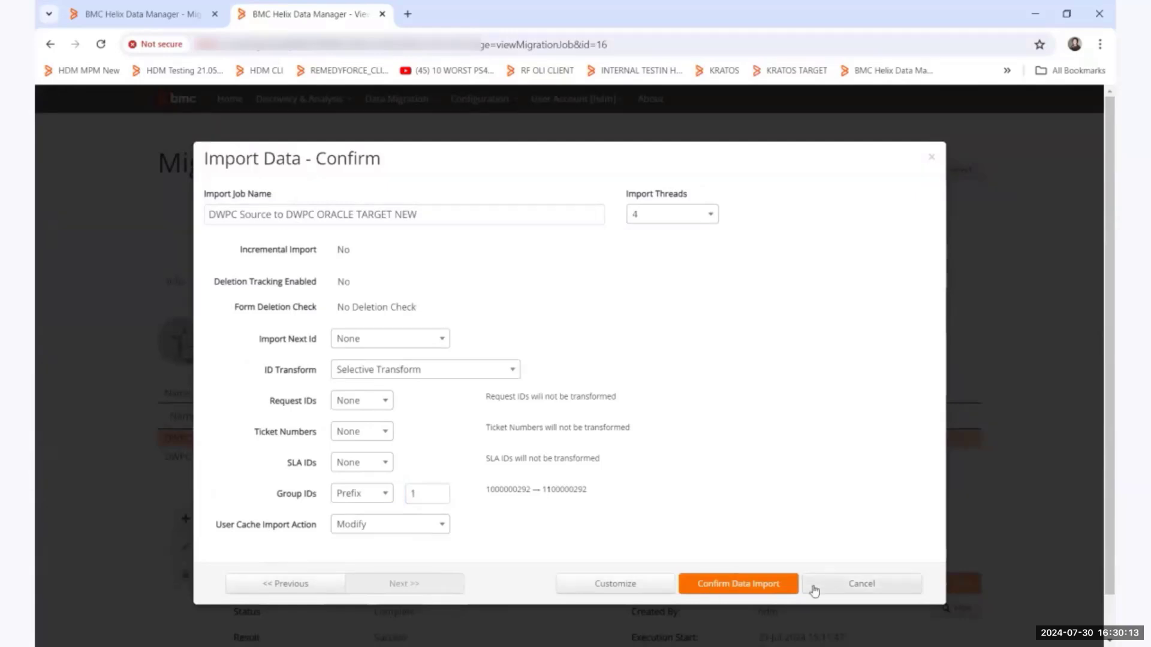
pyautogui.click(790, 590)
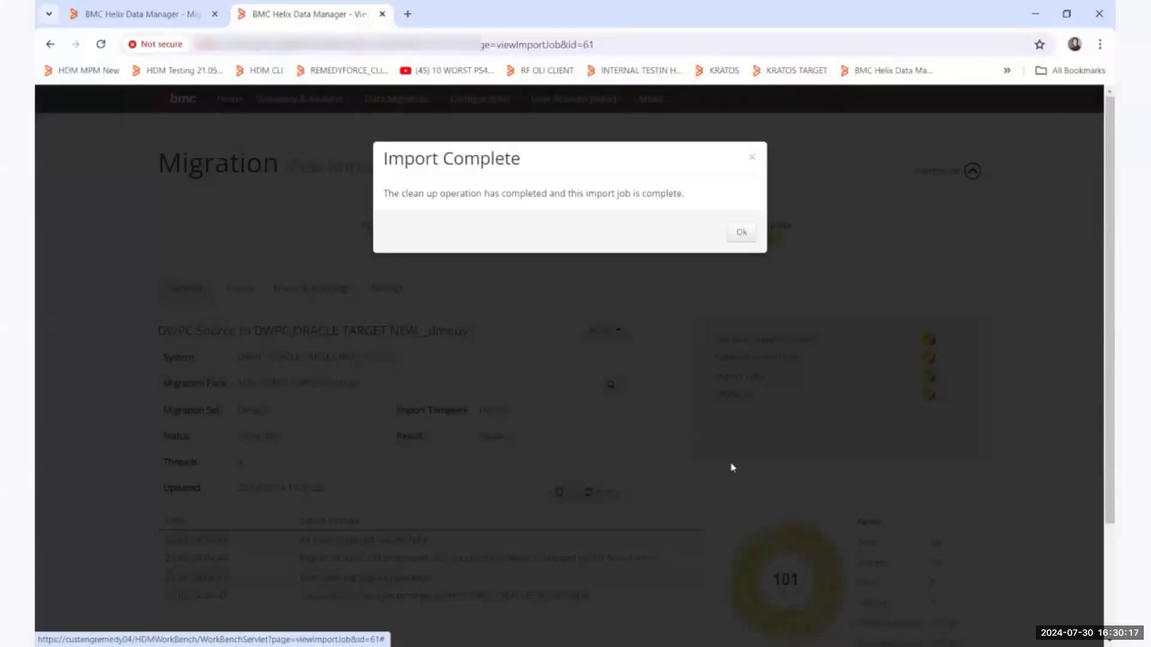
pyautogui.click(741, 234)
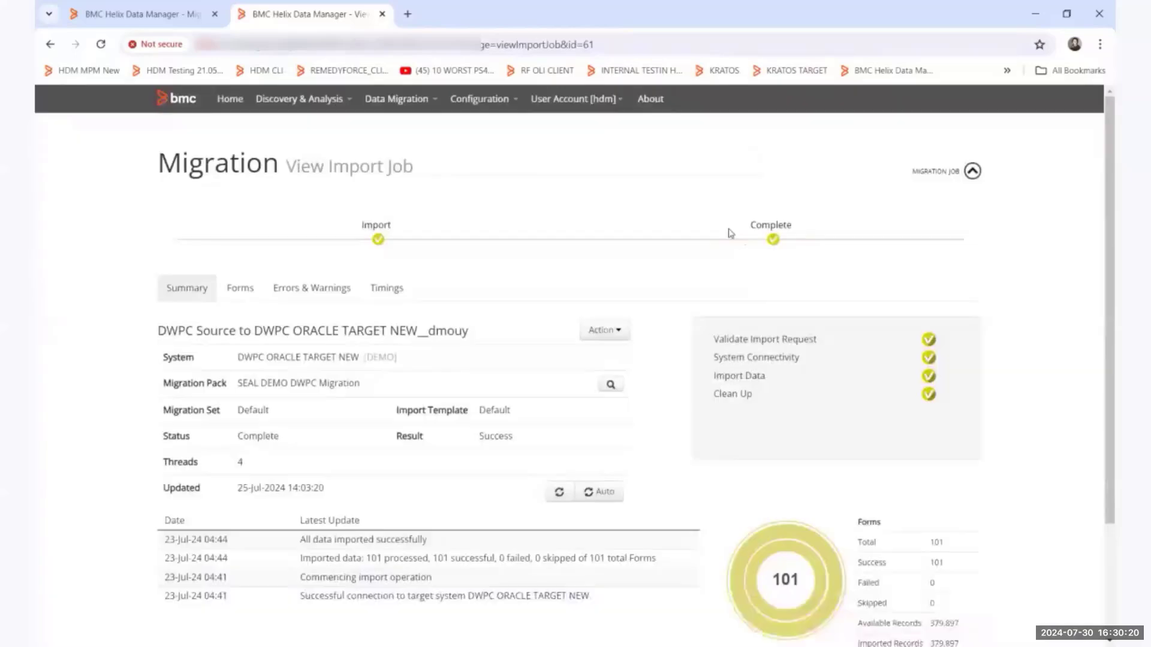
# Start a data migration from DWPC Process Source to DWPC ORACLE PROCESS TARGET with the All Data export template.
pyautogui.click(397, 103)
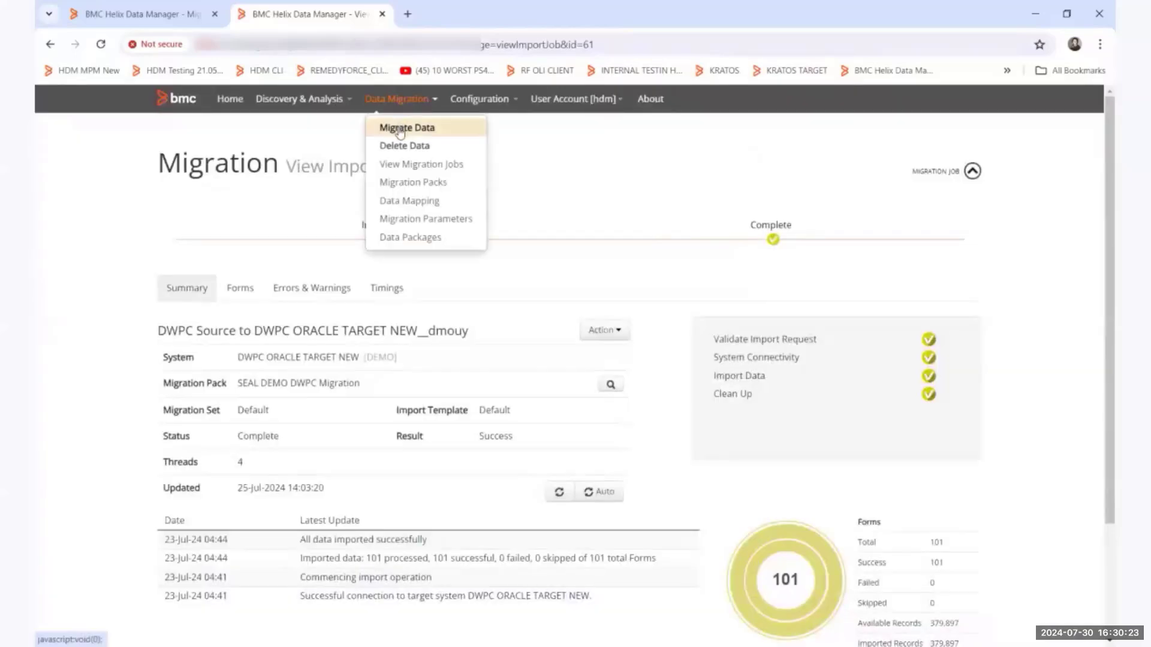
pyautogui.click(400, 131)
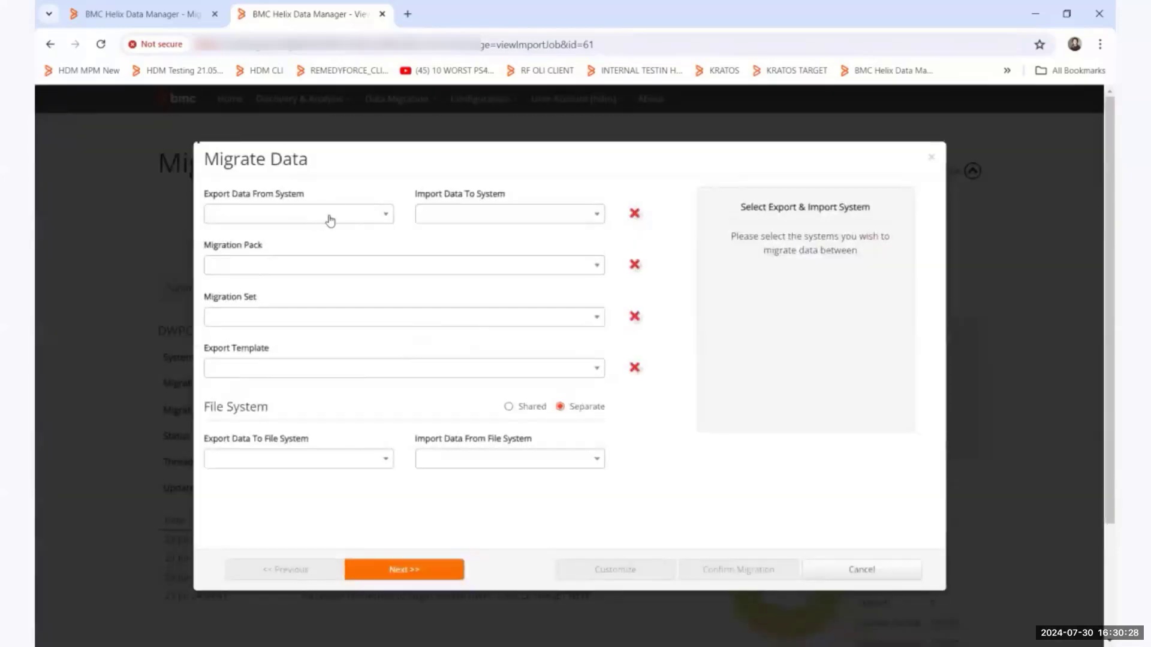
pyautogui.click(330, 216)
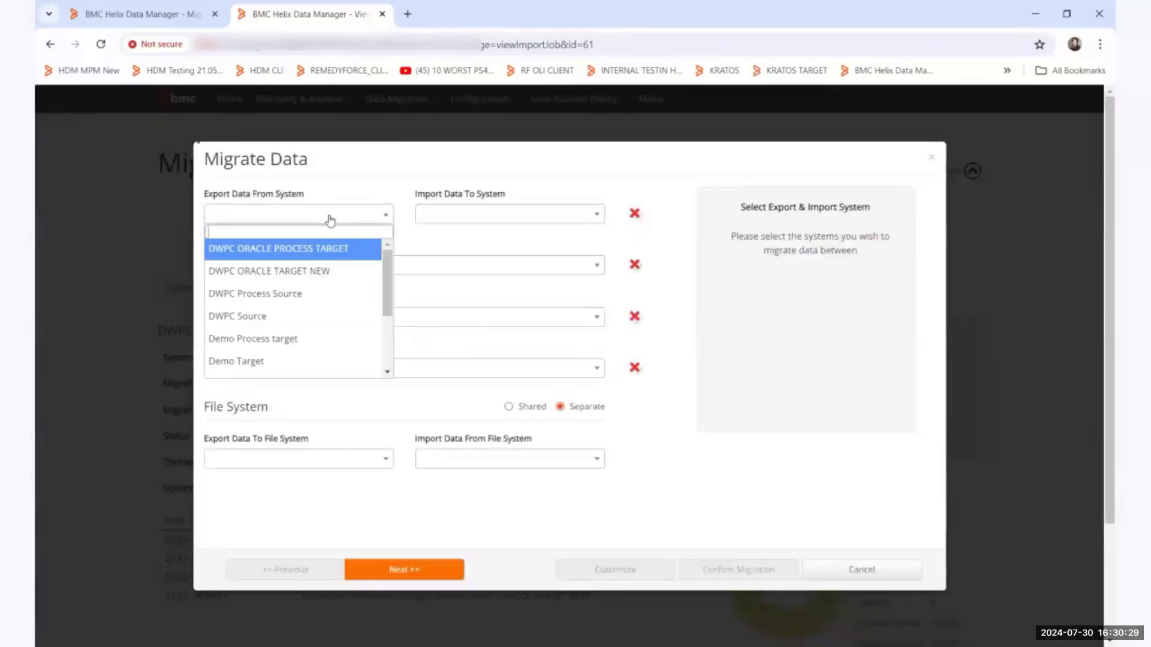
pyautogui.click(304, 296)
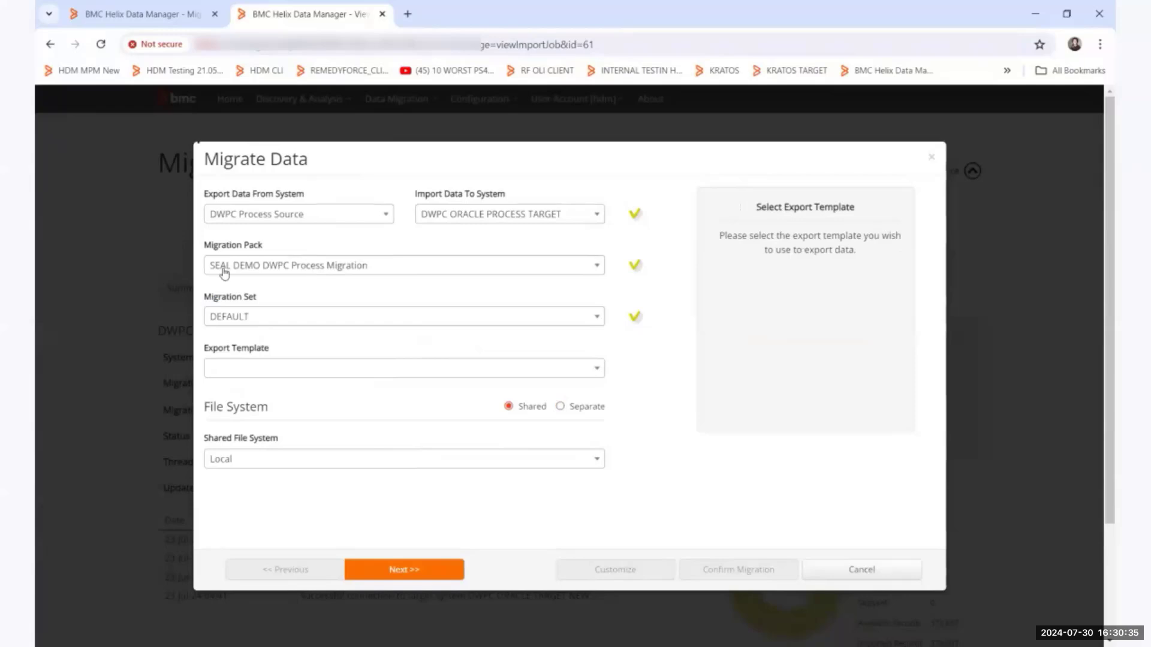
pyautogui.click(237, 373)
pyautogui.click(237, 393)
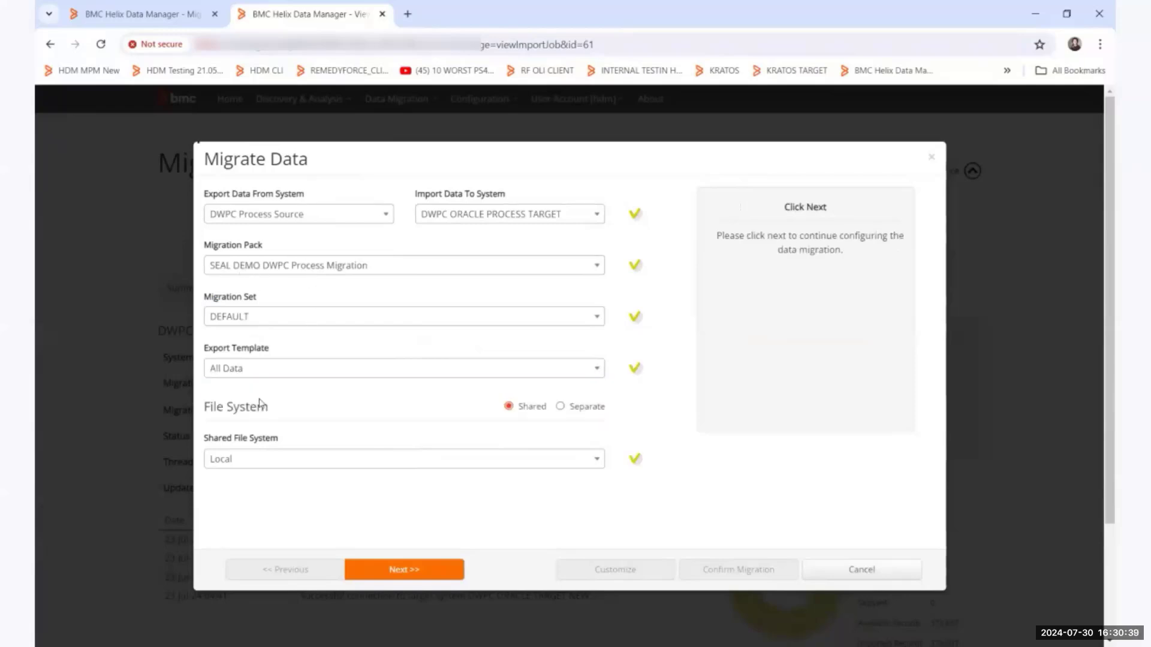
# Continue to the confirmation of the process data migration and set its export threads to 4.
pyautogui.click(418, 572)
pyautogui.click(420, 513)
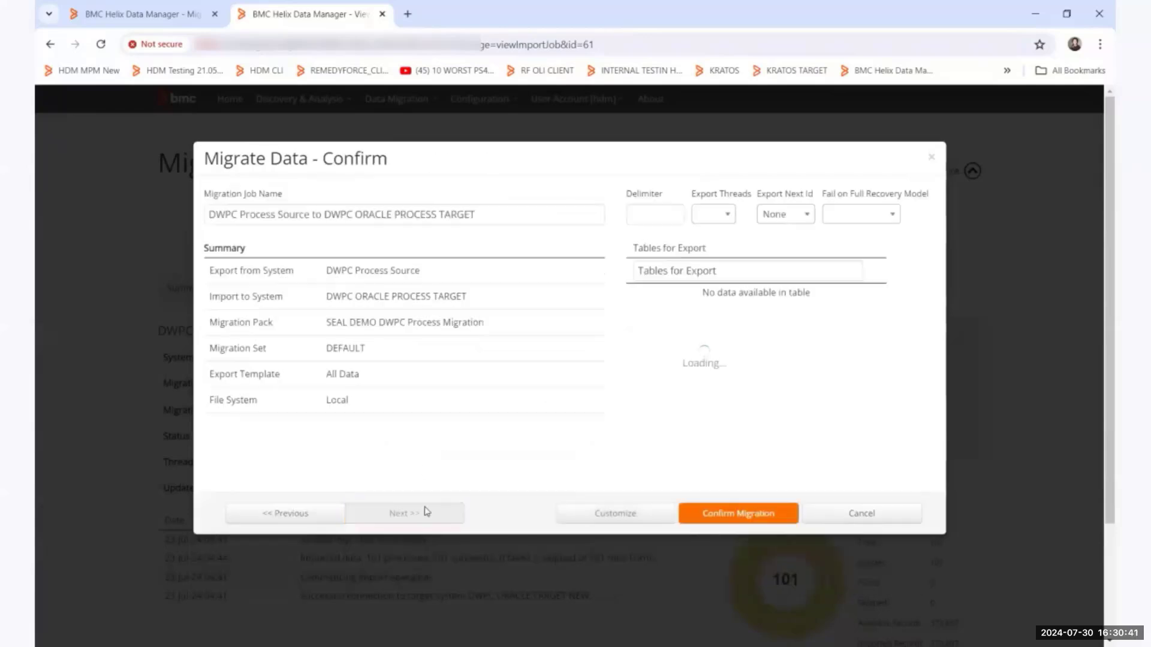
pyautogui.click(715, 214)
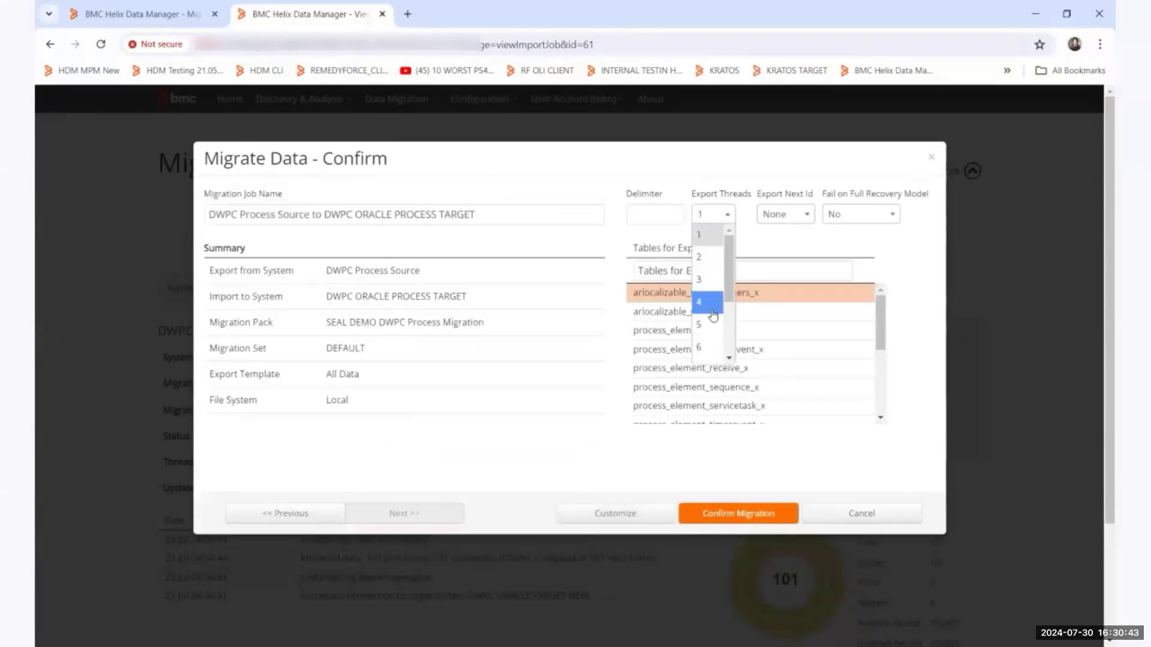
pyautogui.click(707, 302)
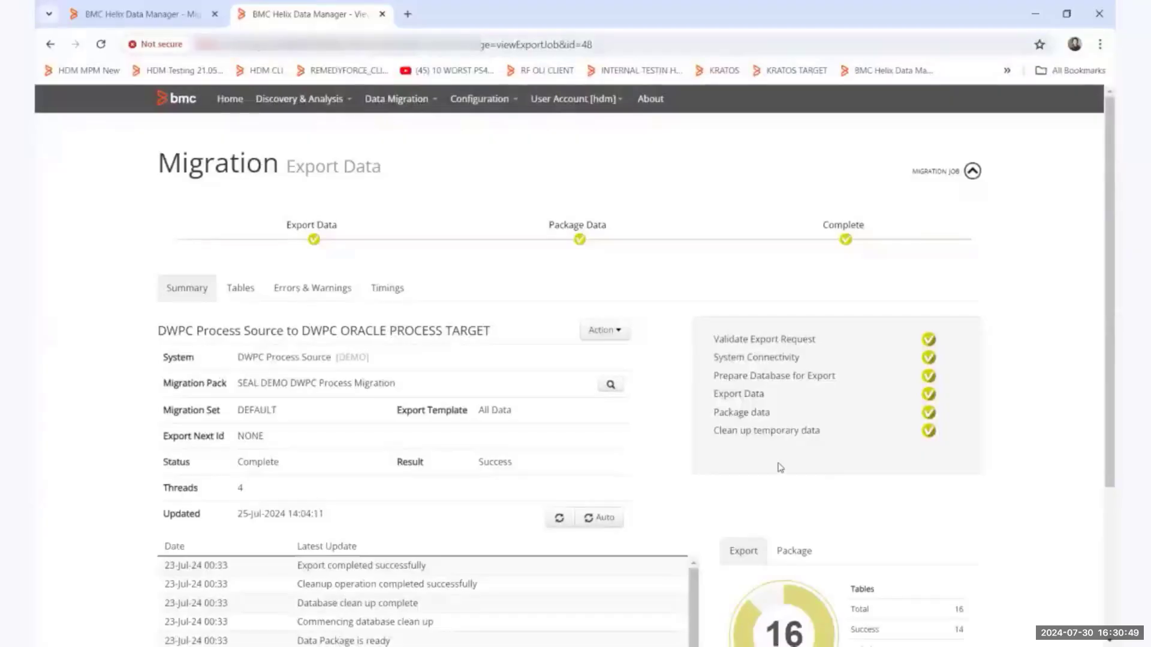
# Review the process export job's summary and list the tables it exported.
pyautogui.scroll(-3, 542, 336)
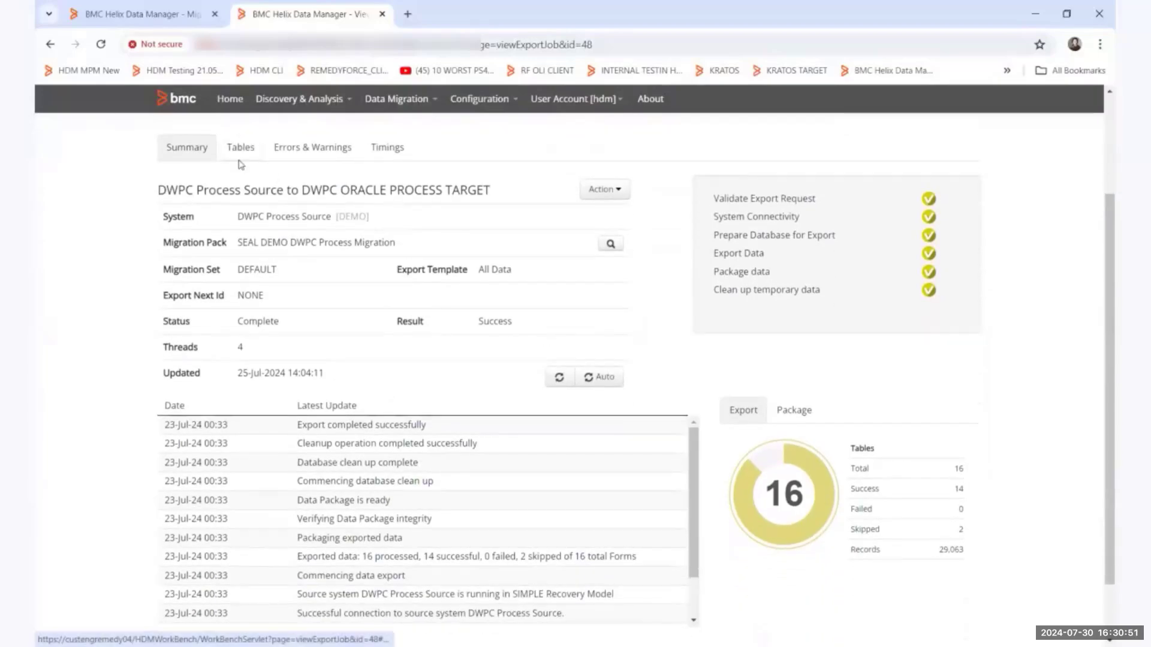
pyautogui.click(241, 149)
pyautogui.scroll(3, 279, 464)
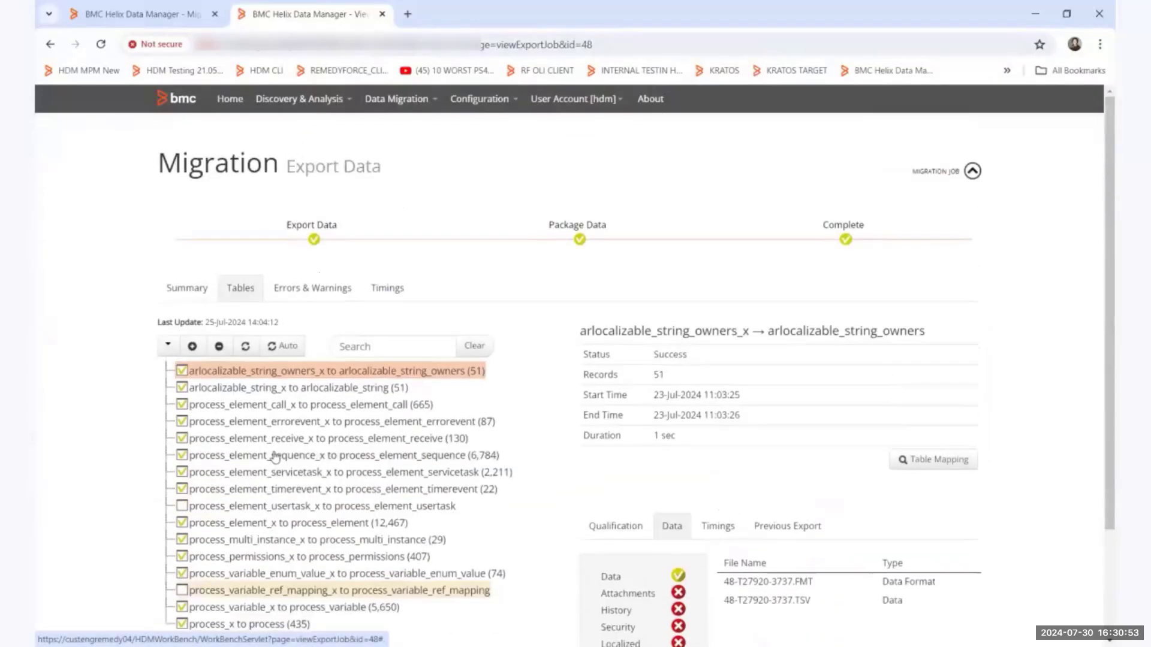
# Return to the process migration job and start its data import into DWPC ORACLE PROCESS TARGET, continuing to the import confirmation.
pyautogui.click(187, 288)
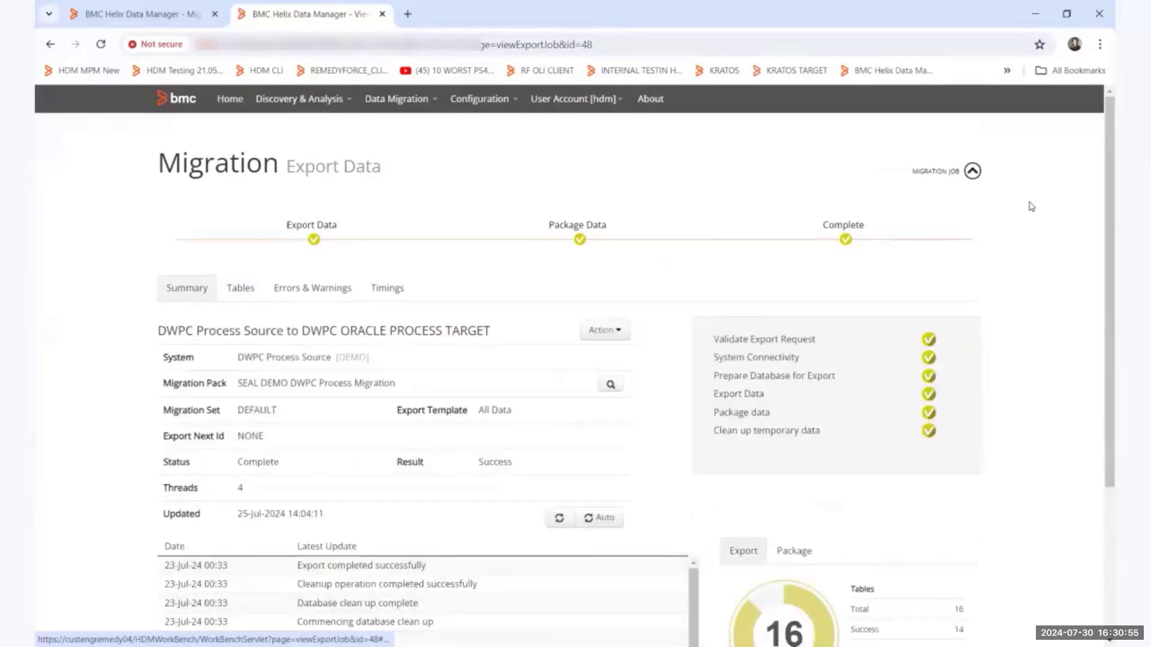
pyautogui.click(959, 173)
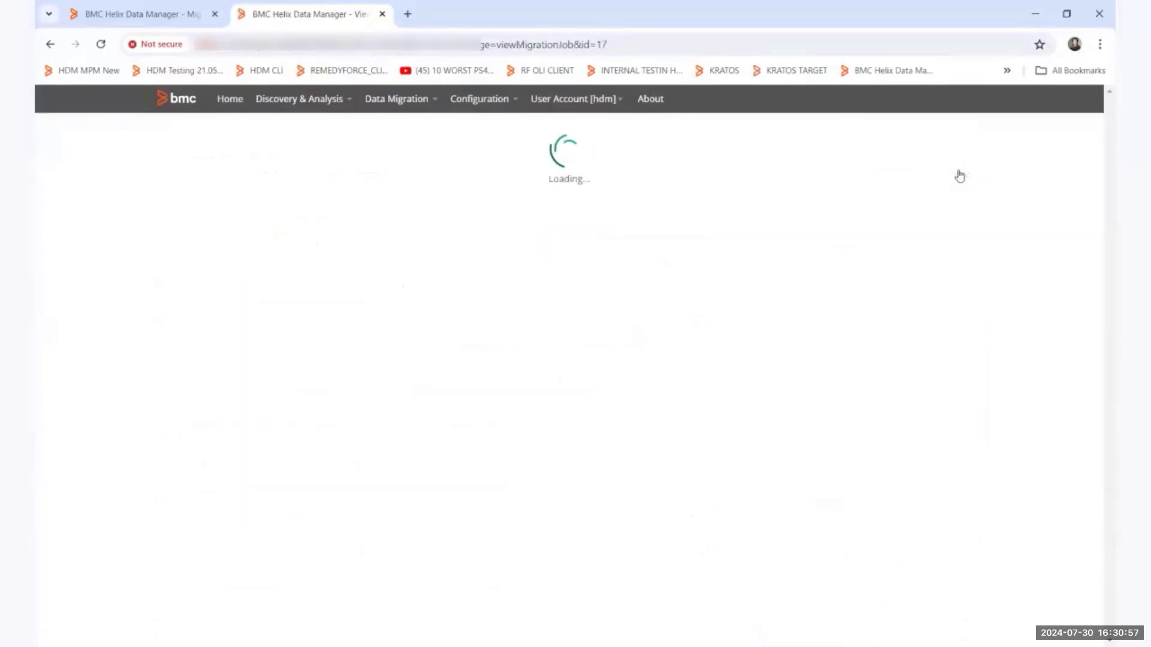
pyautogui.click(185, 518)
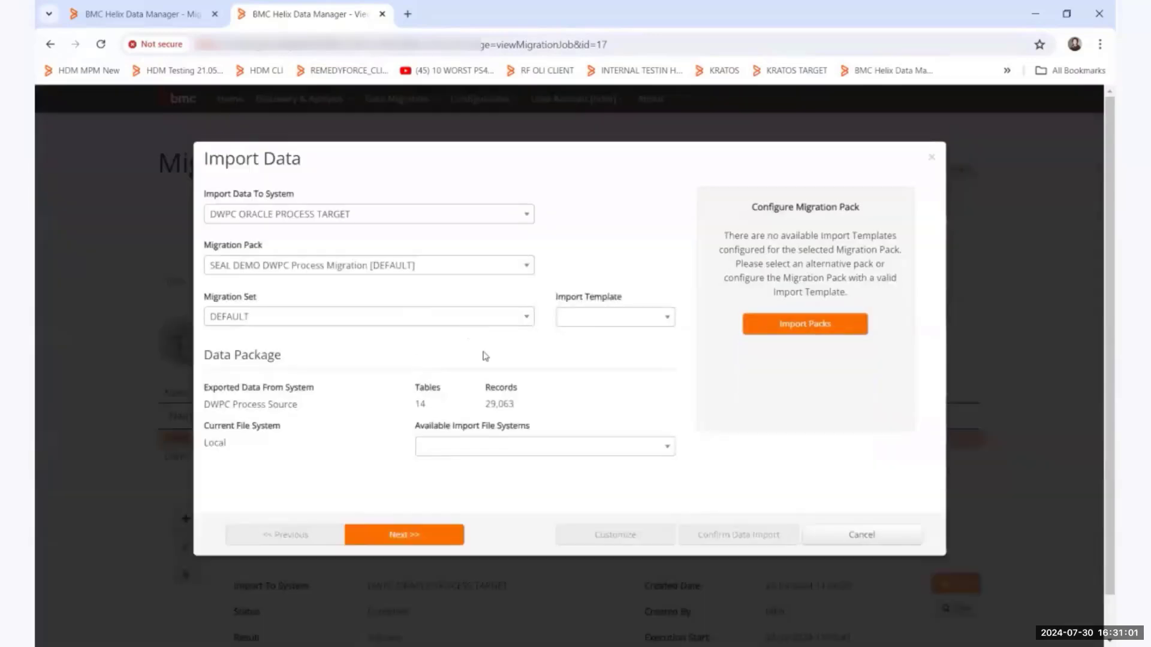
pyautogui.click(443, 541)
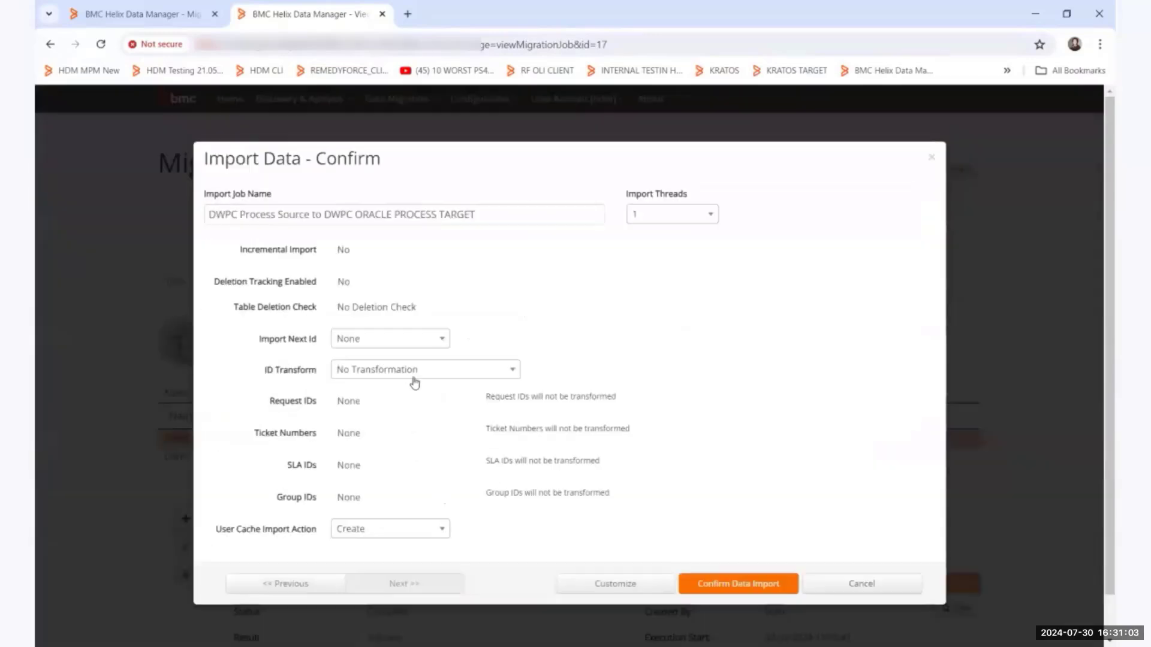
# Set the process import to 4 threads and a Selective Transform that prefixes the Group IDs with 1.
pyautogui.click(652, 226)
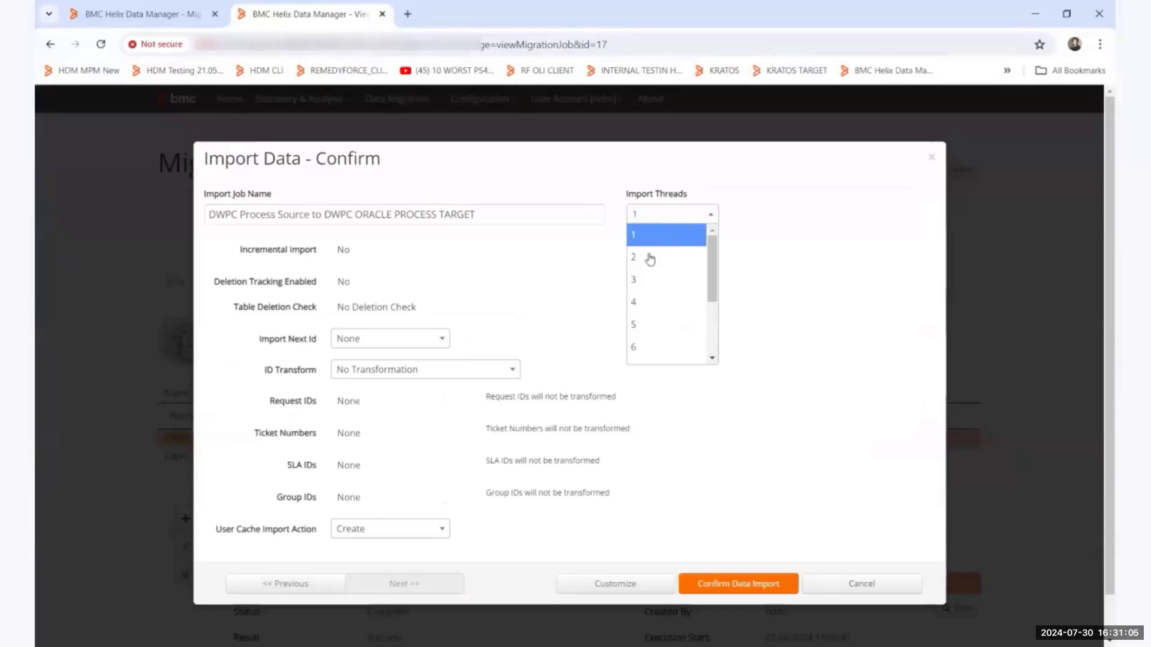
pyautogui.click(643, 303)
pyautogui.click(394, 370)
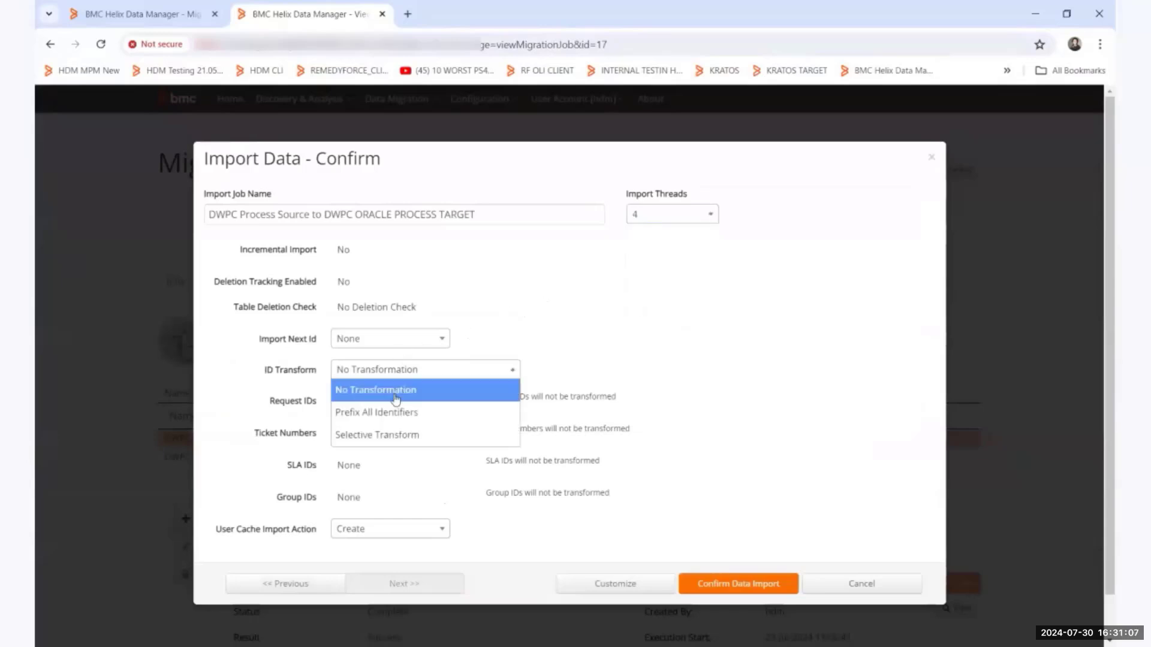
pyautogui.click(390, 434)
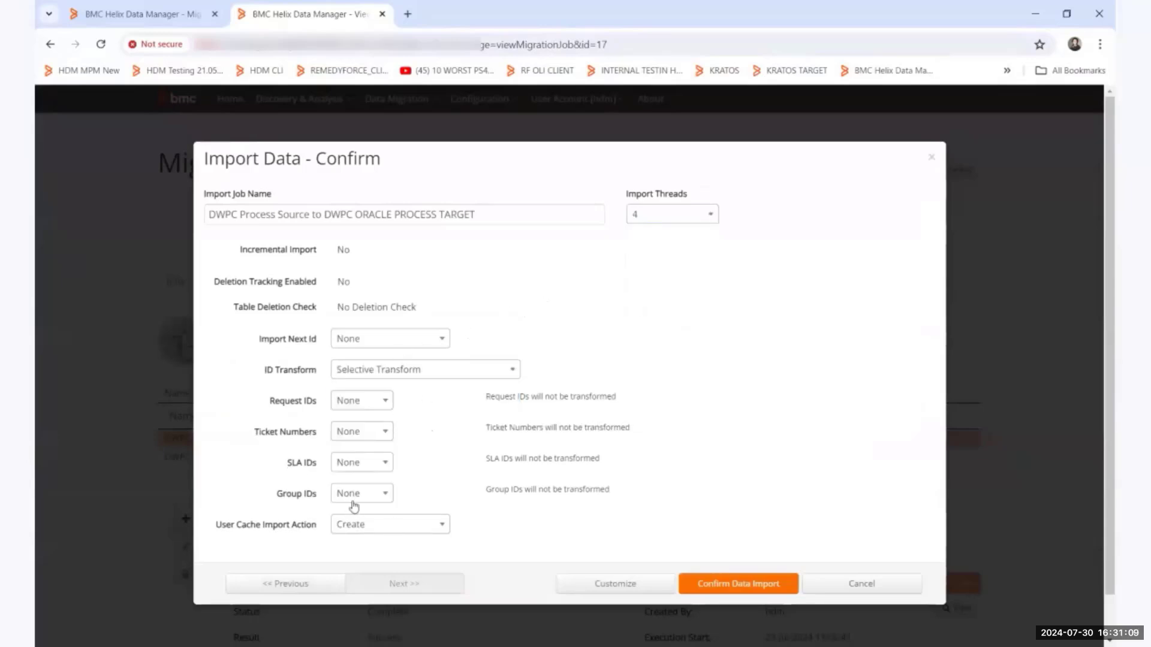
pyautogui.click(353, 497)
pyautogui.click(358, 534)
# Choose Modify as the process import's User Cache Import Action, run the import and dismiss its completion notice.
pyautogui.click(389, 529)
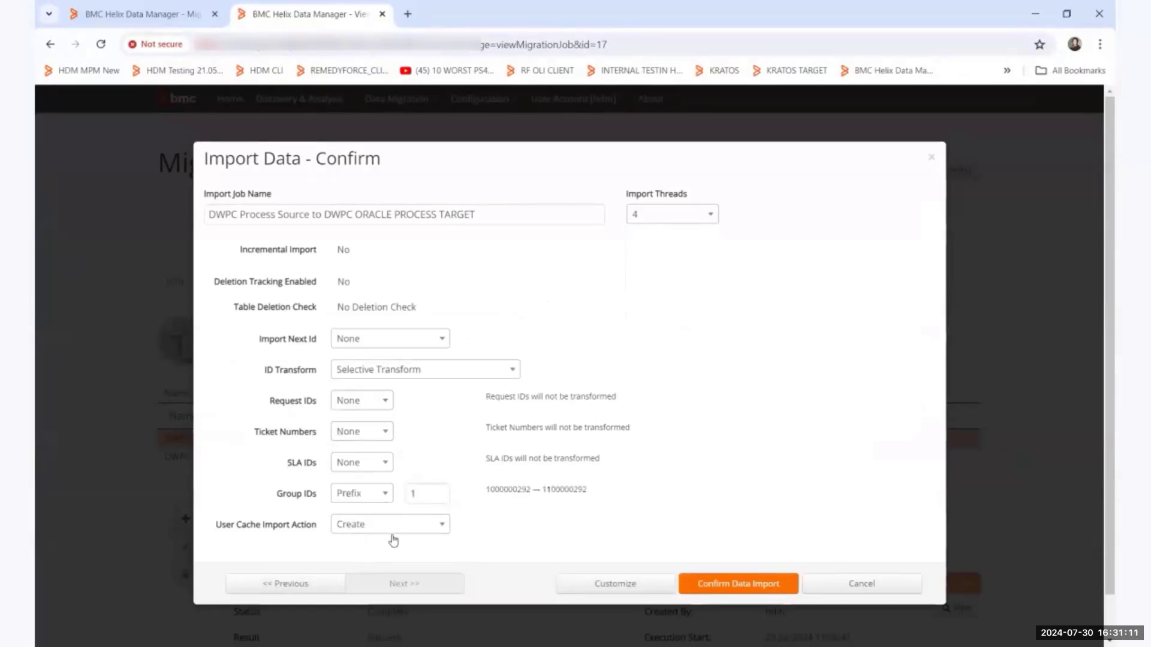
pyautogui.click(392, 538)
pyautogui.click(352, 532)
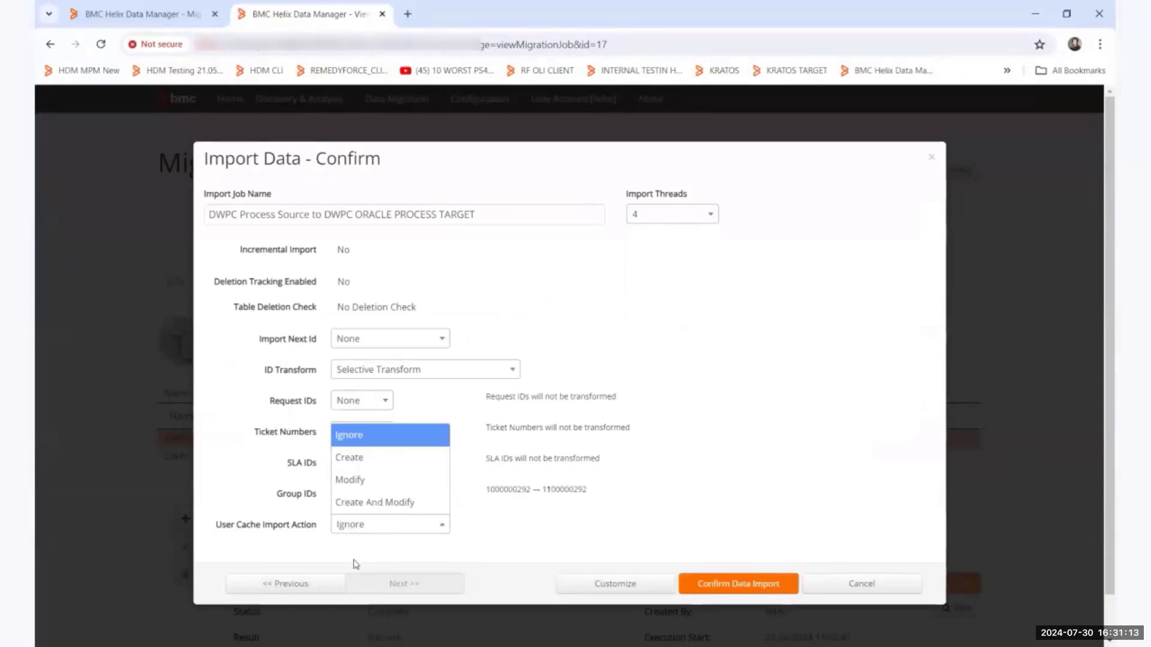
pyautogui.click(357, 477)
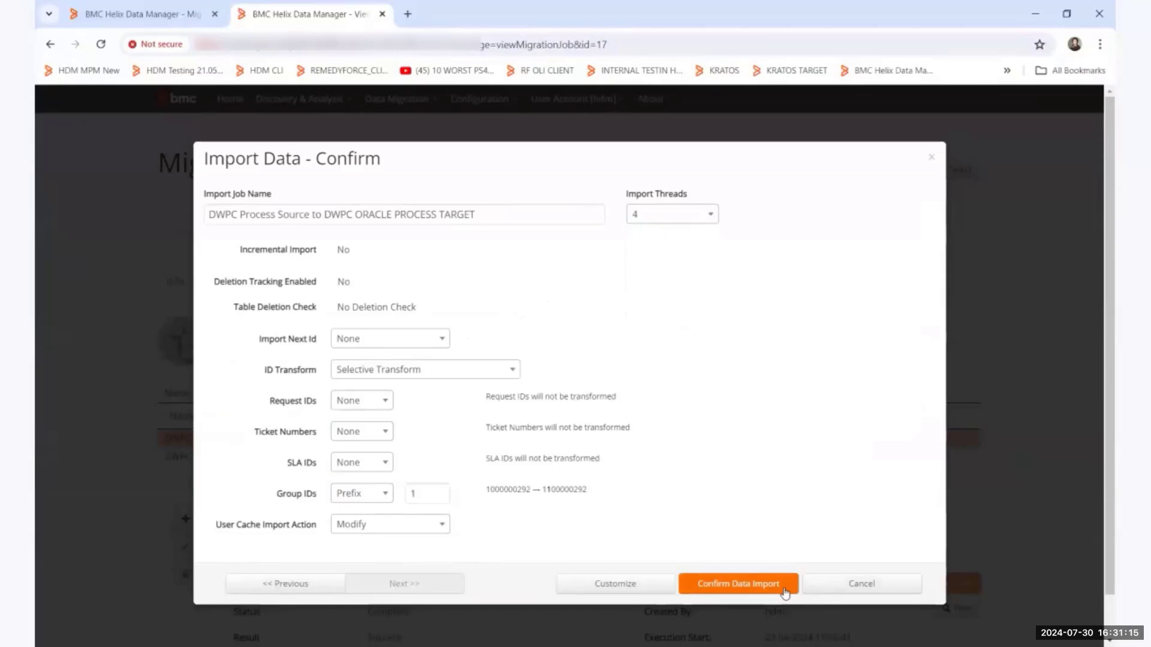
pyautogui.click(734, 580)
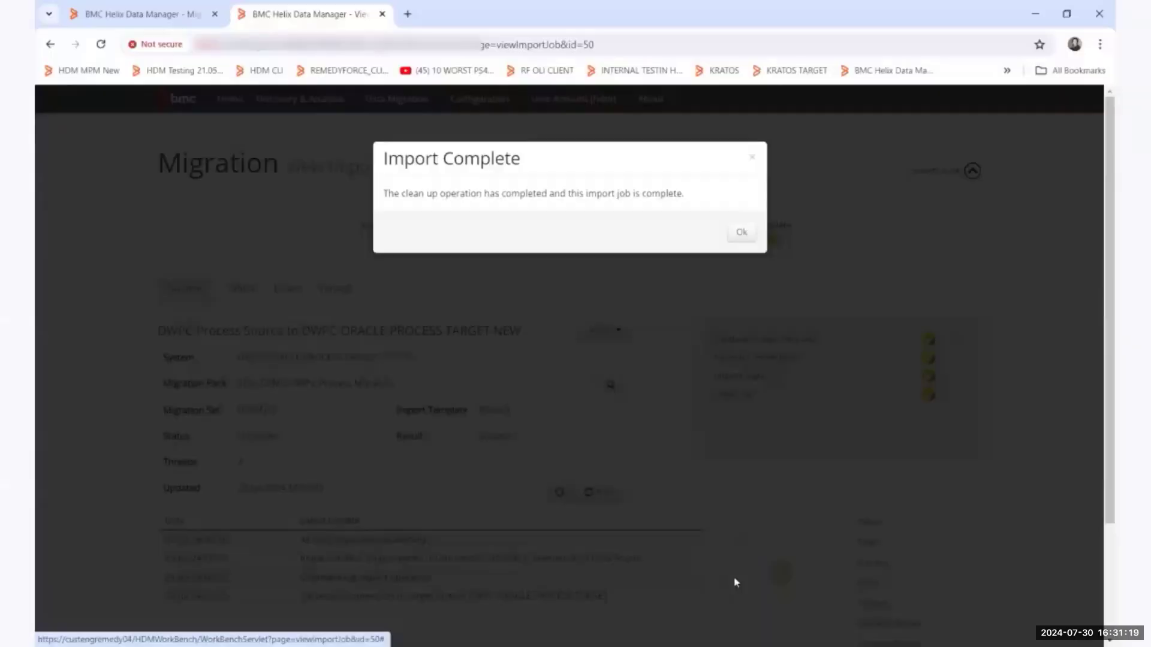
pyautogui.click(1081, 289)
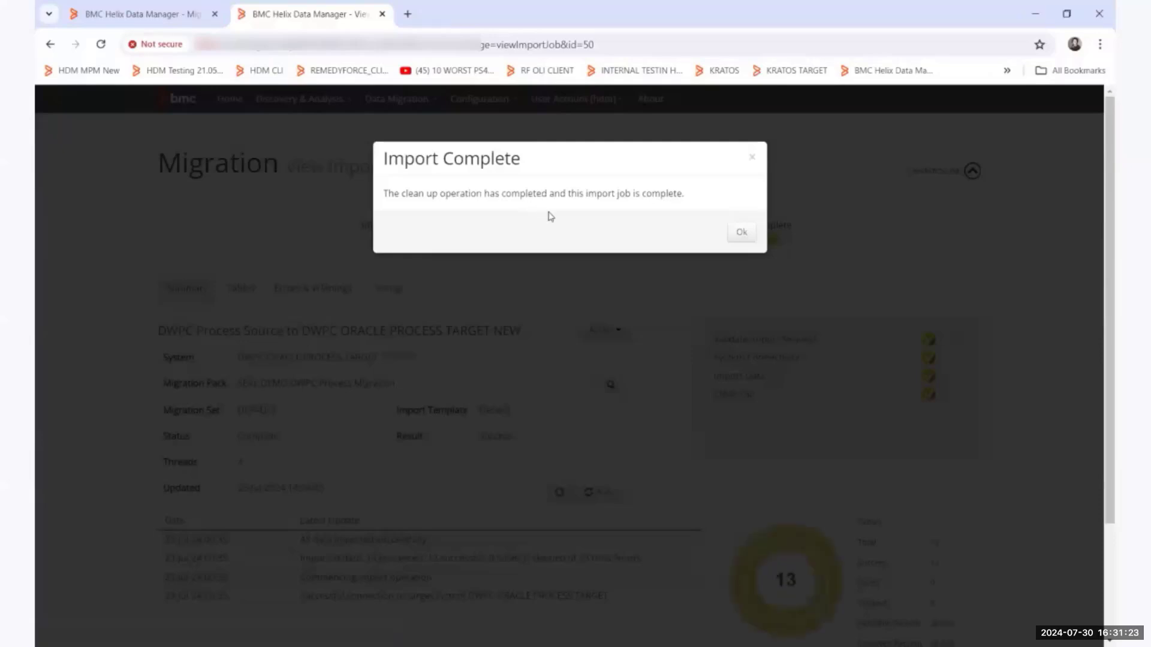
pyautogui.click(741, 233)
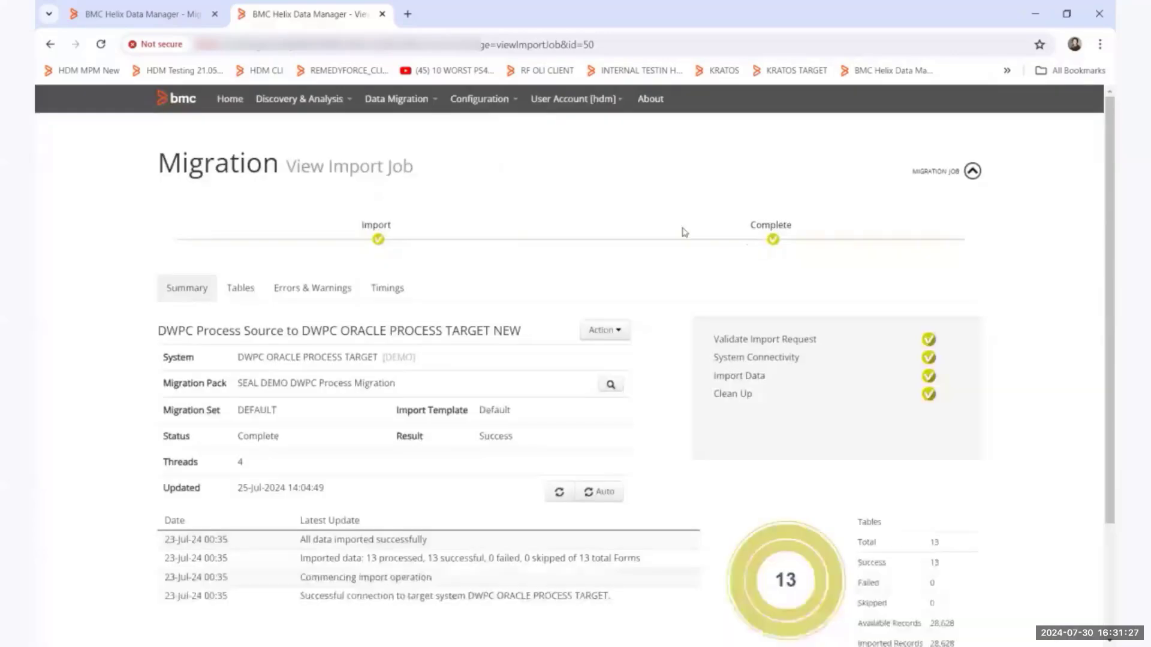
# Open the administration of the DEMO system DWPC ORACLE TARGET NEW and show its tracked data update jobs.
pyautogui.click(220, 100)
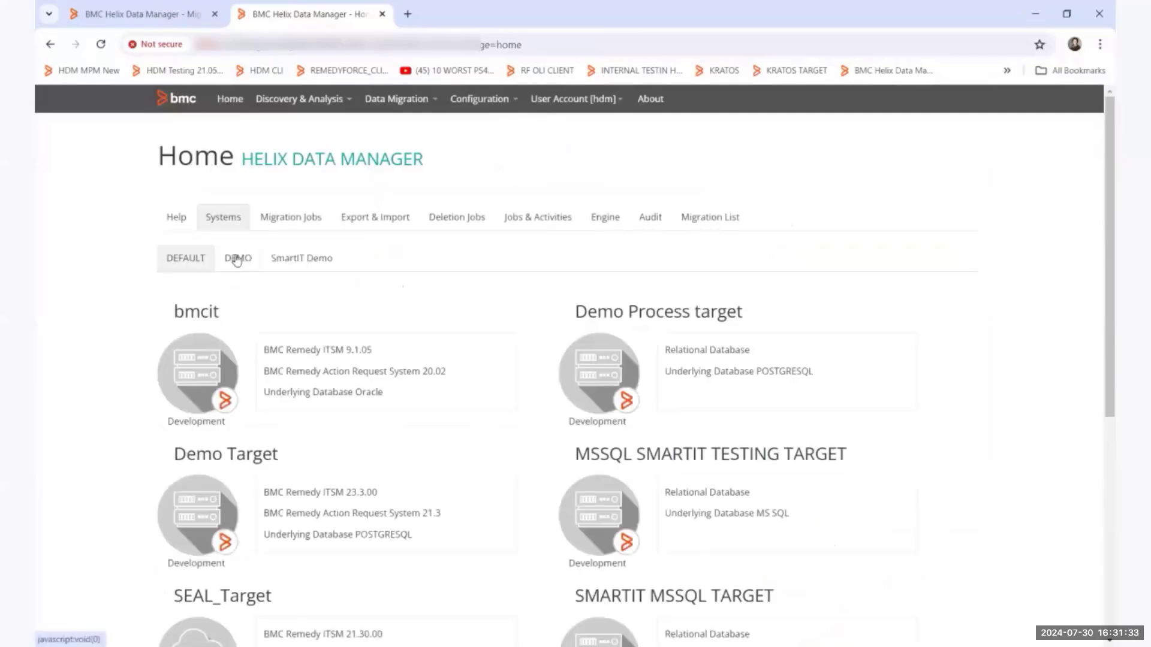
pyautogui.click(235, 259)
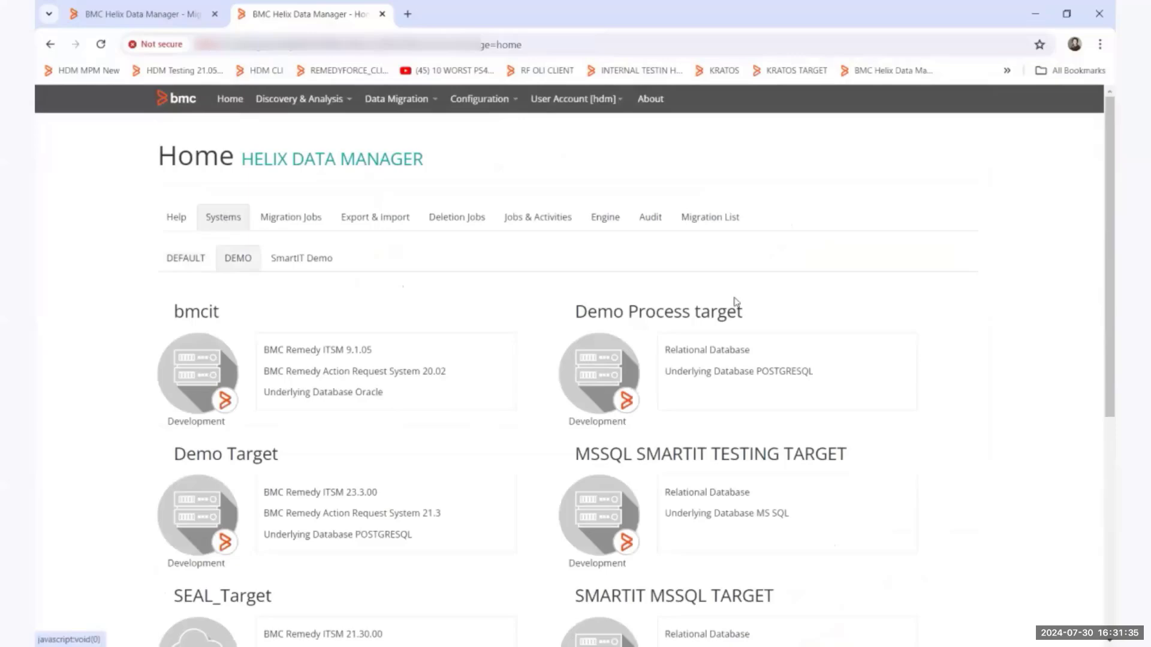
pyautogui.scroll(-1, 302, 367)
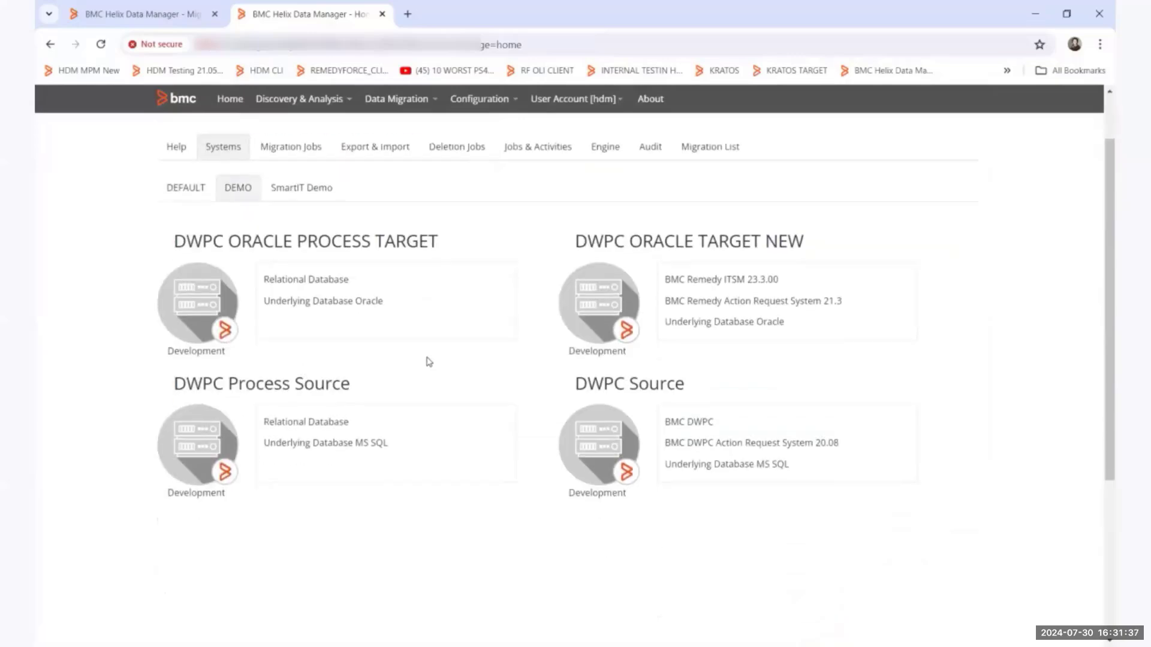
pyautogui.click(574, 307)
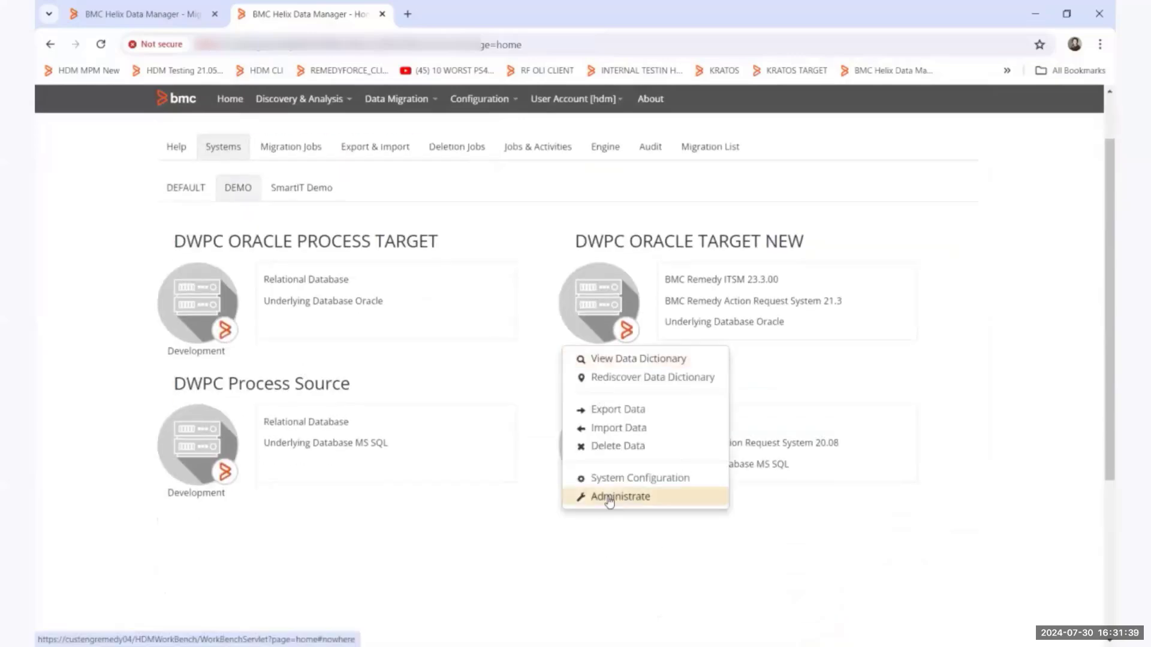
pyautogui.click(587, 497)
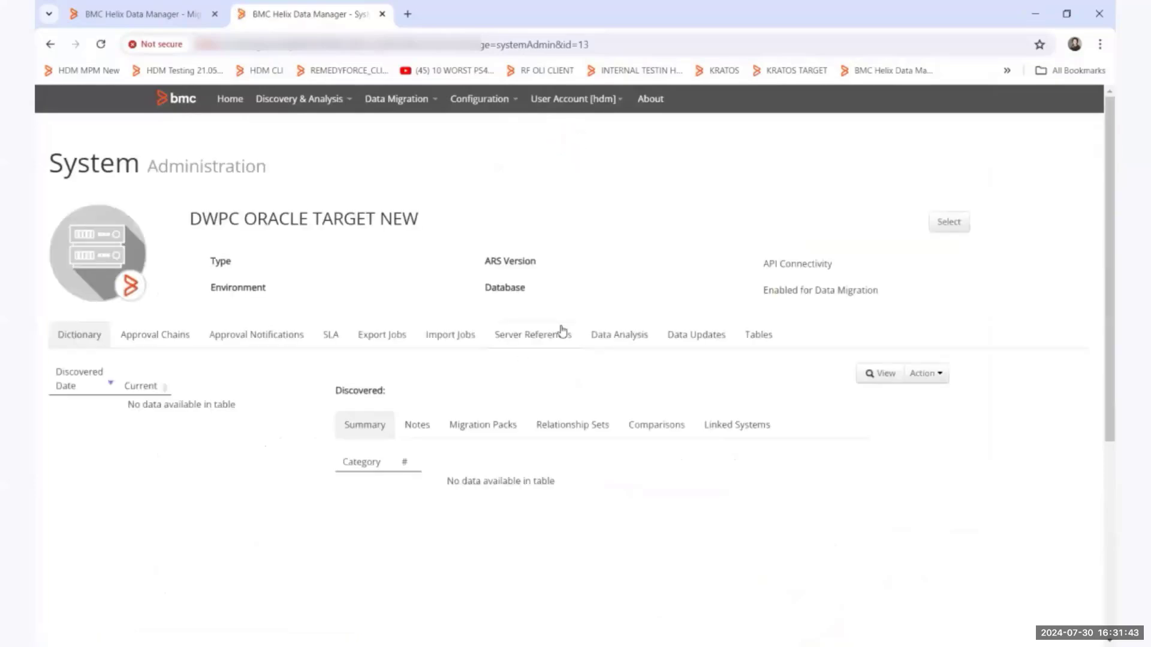
pyautogui.click(705, 343)
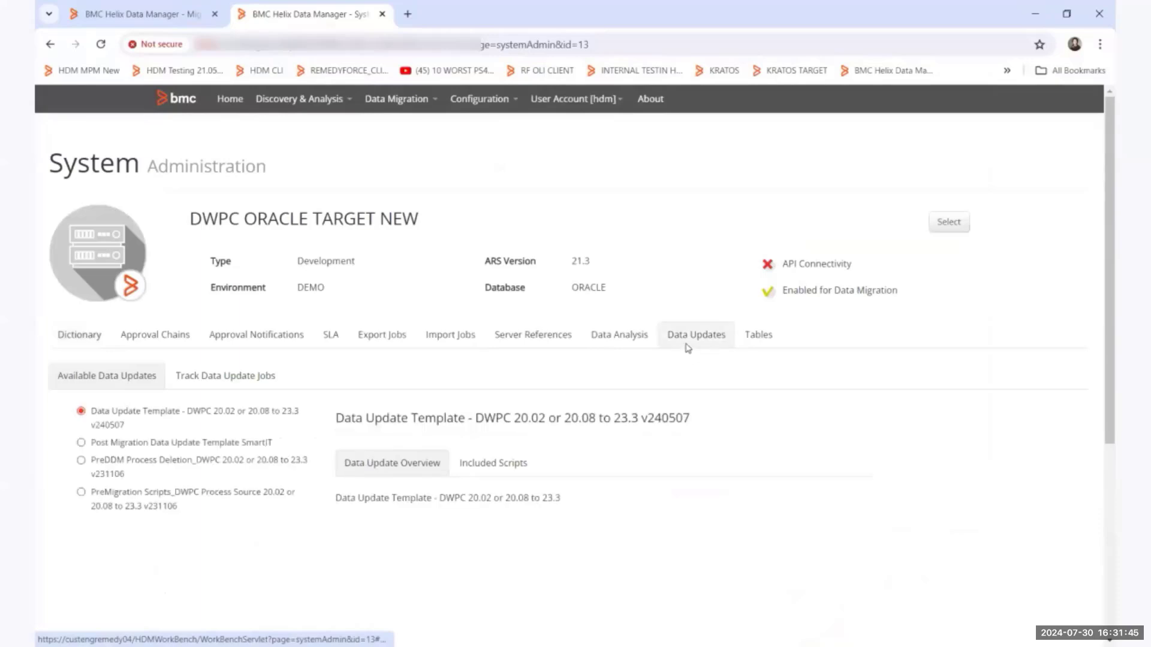
pyautogui.click(206, 377)
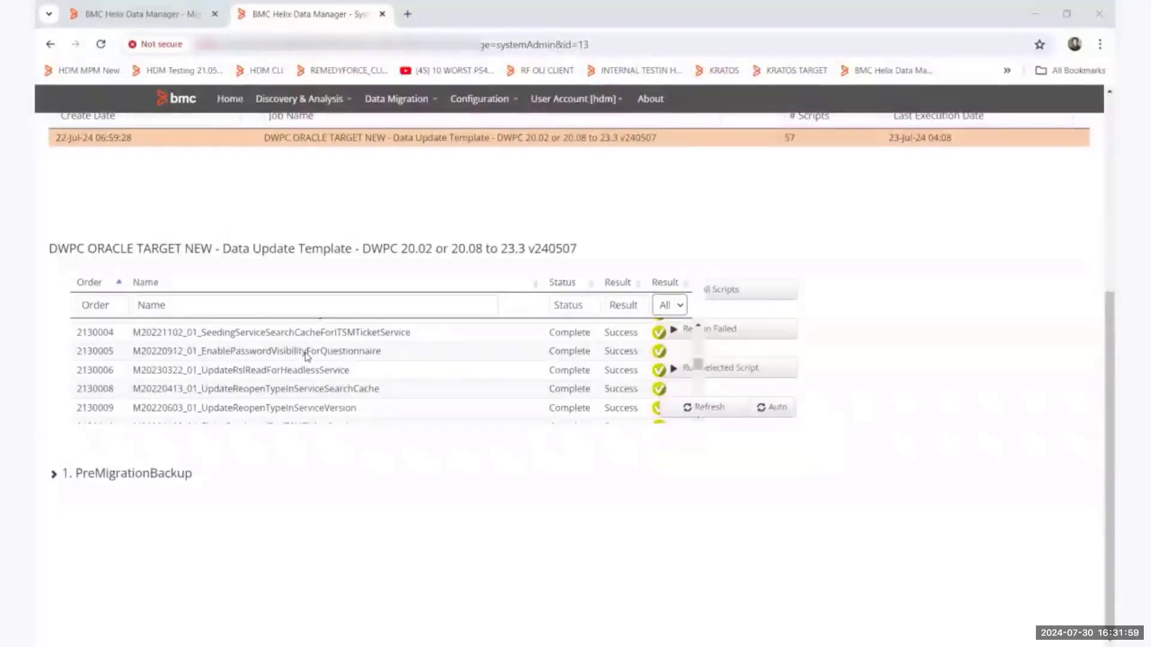
# Examine the results and SQL details of the UpdateGroupListandFunctionalRoles script in the data update job.
pyautogui.scroll(-10, 306, 356)
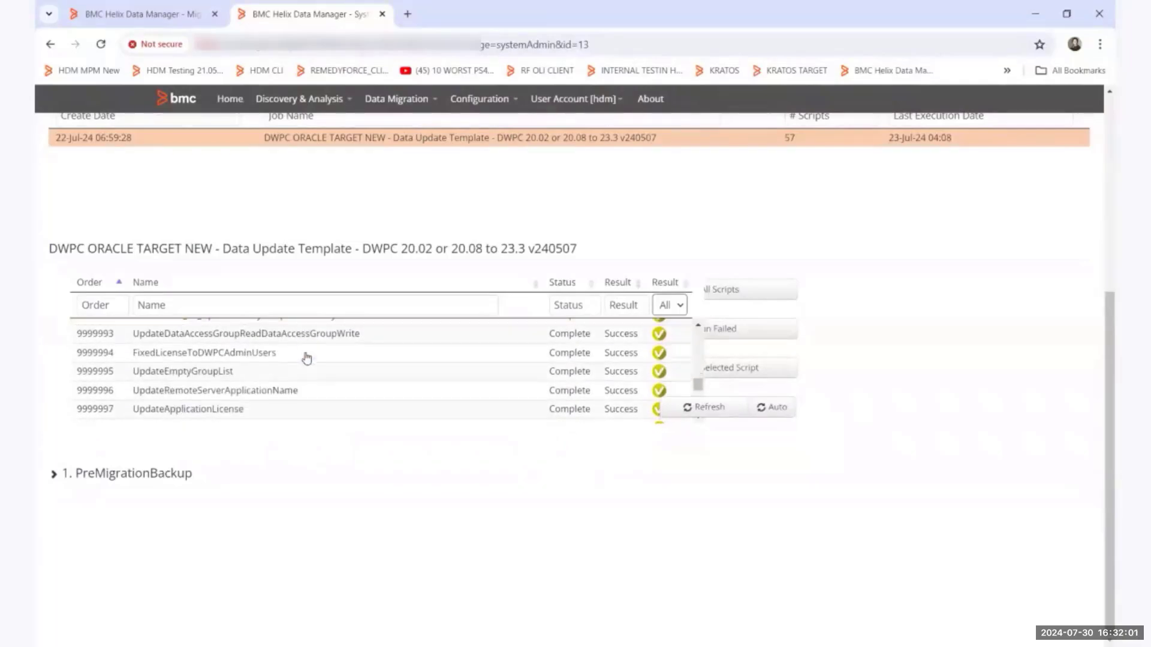
pyautogui.scroll(-2, 306, 358)
pyautogui.click(303, 358)
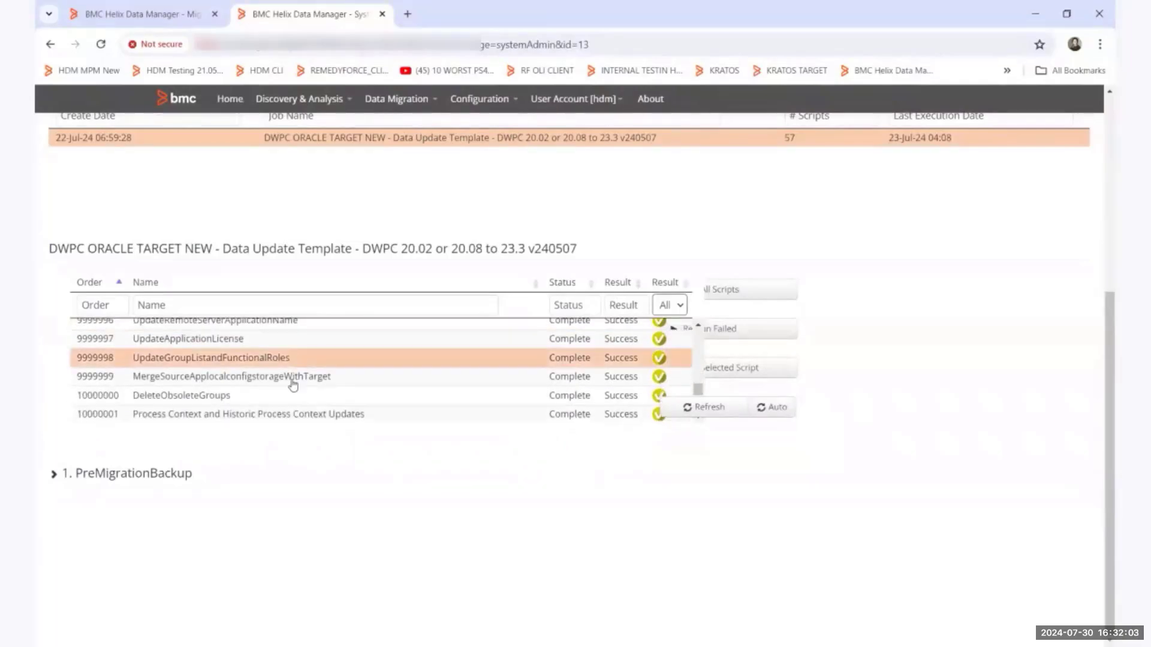
pyautogui.click(54, 474)
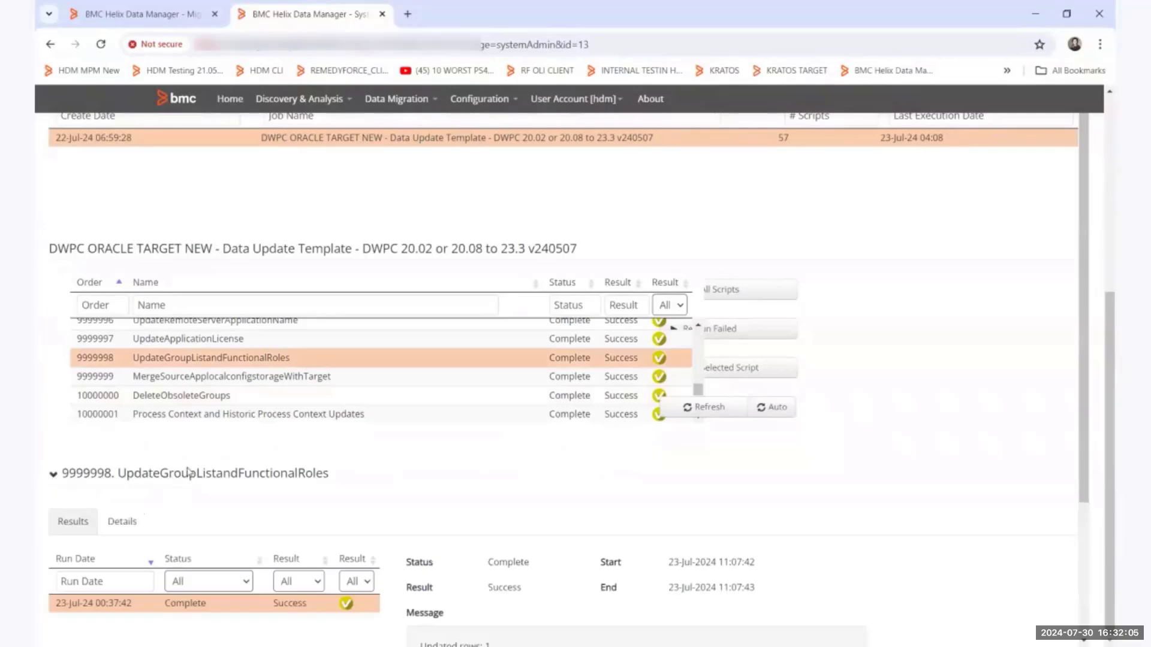
pyautogui.click(120, 523)
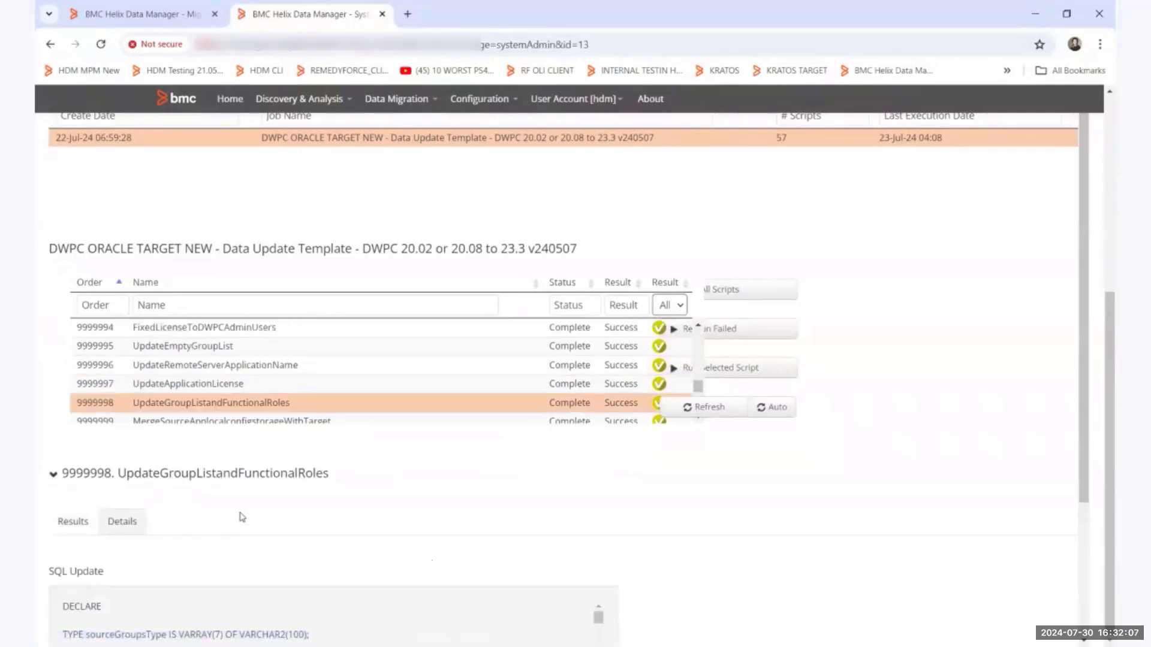
pyautogui.scroll(-1, 239, 519)
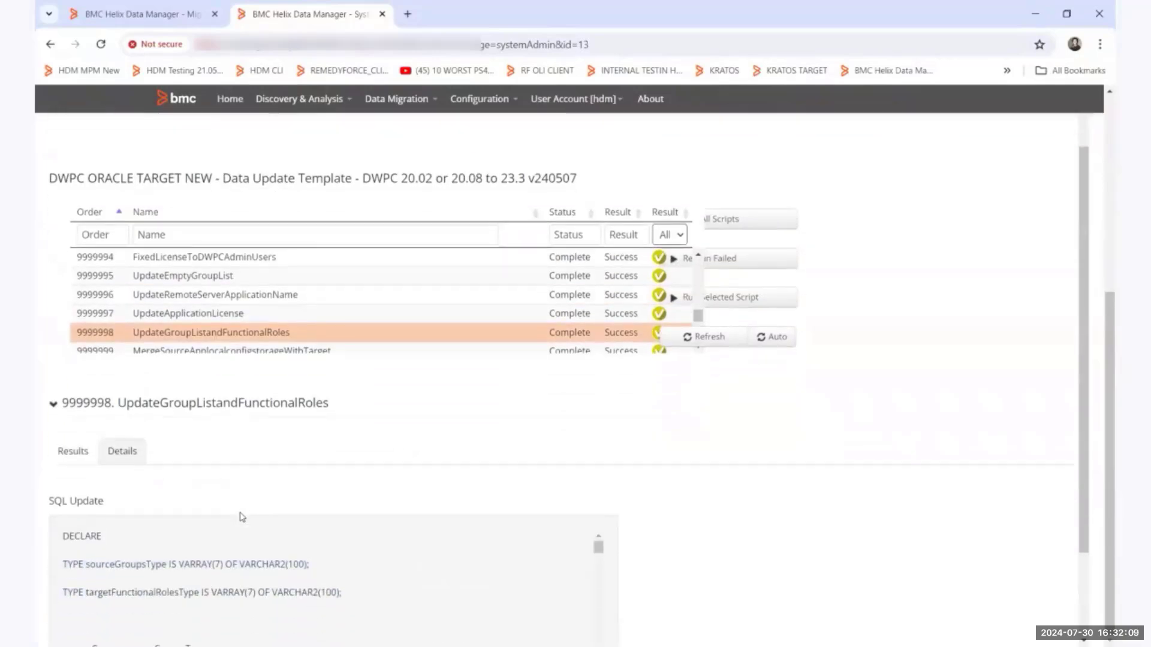
pyautogui.click(80, 451)
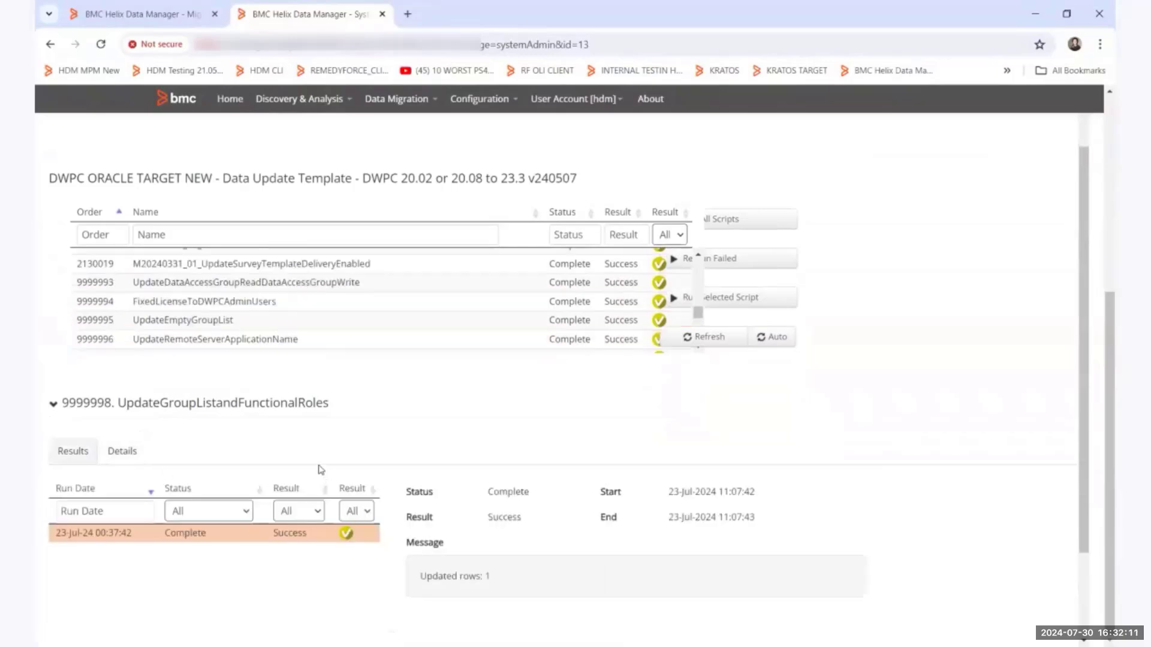
# Examine the details of the UpdateDataAccessGroupReadDataAccessGroupWrite and M20230307_01_InsertMissingContentDefinition scripts.
pyautogui.click(254, 290)
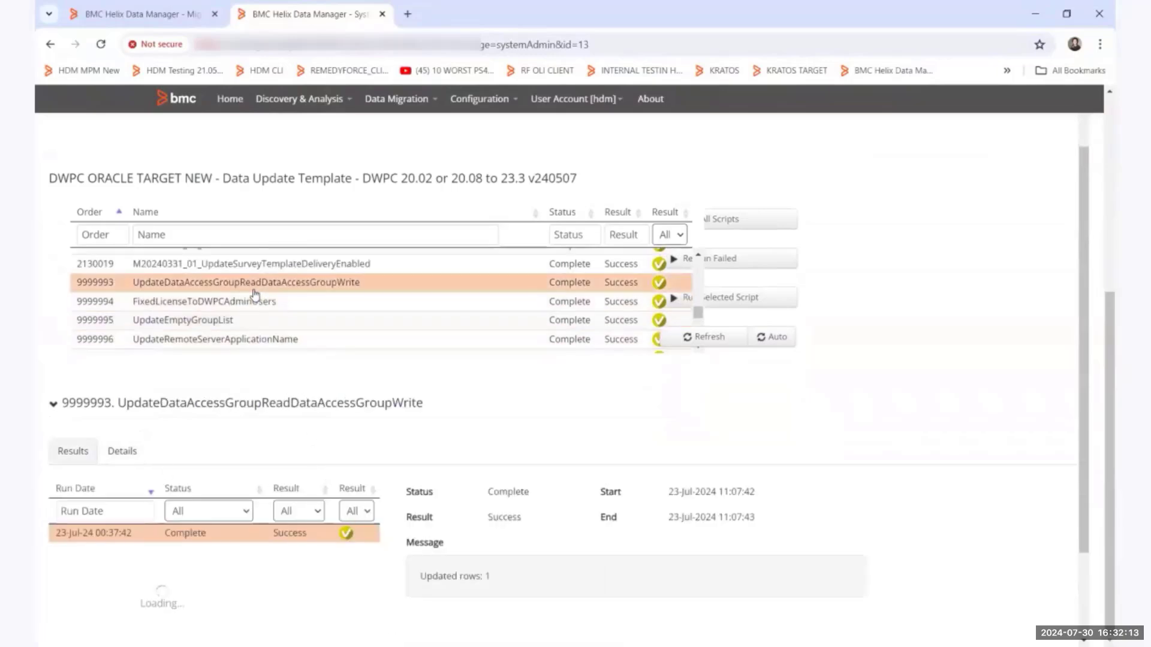
pyautogui.click(123, 452)
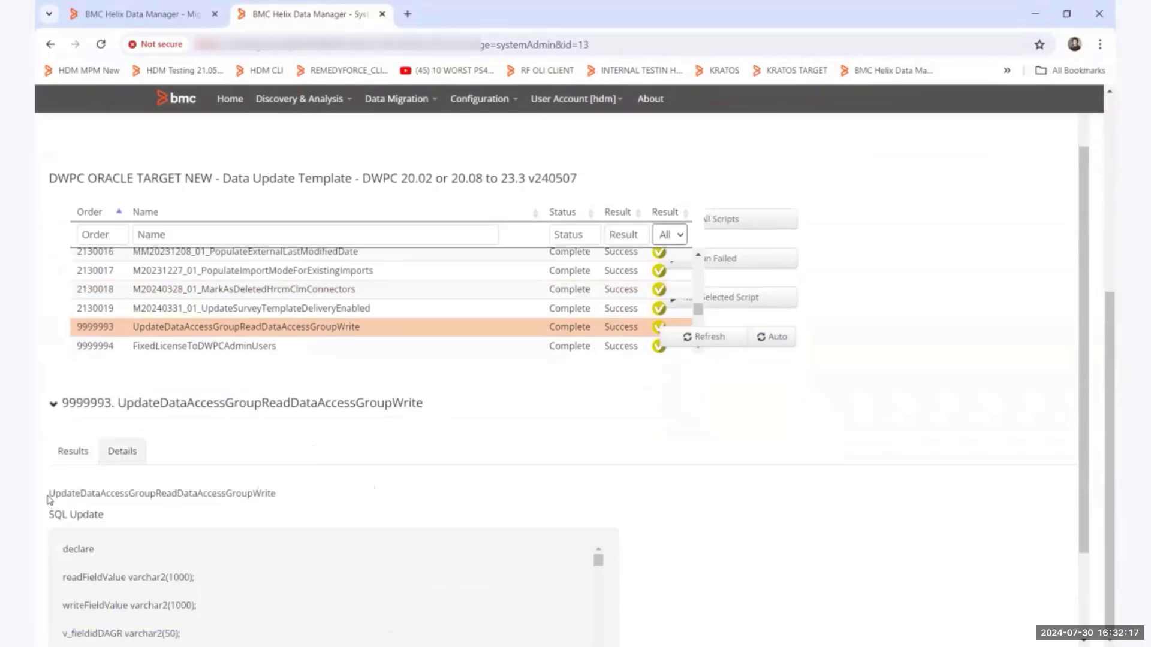
pyautogui.moveTo(50, 494); pyautogui.dragTo(305, 502)
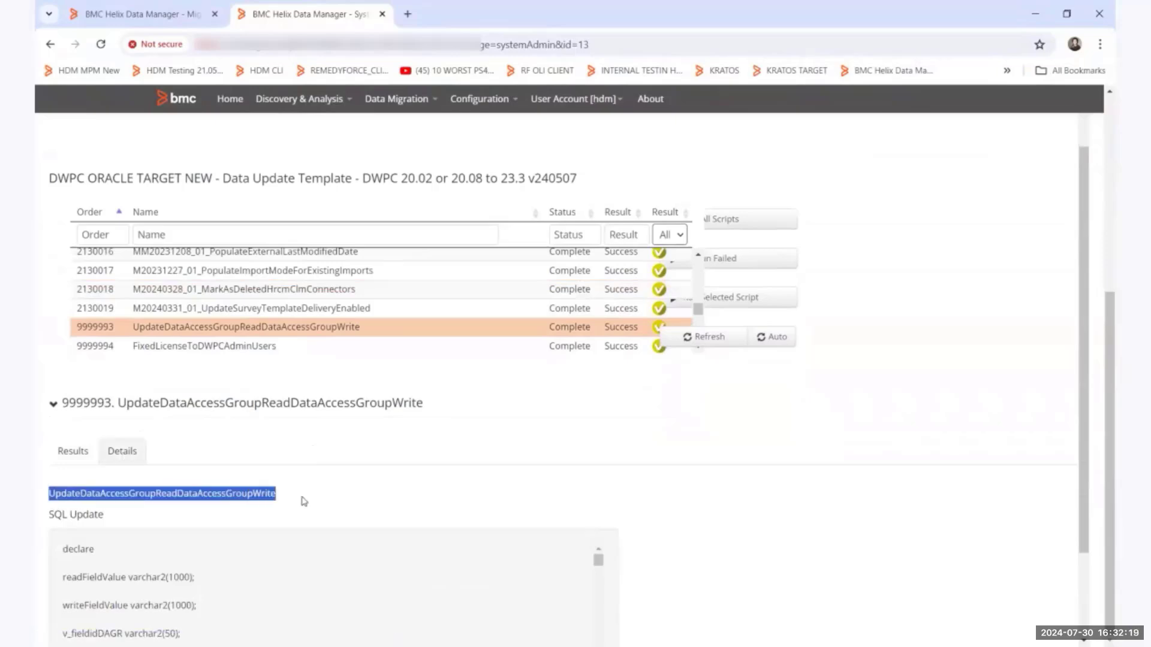
pyautogui.scroll(3, 264, 293)
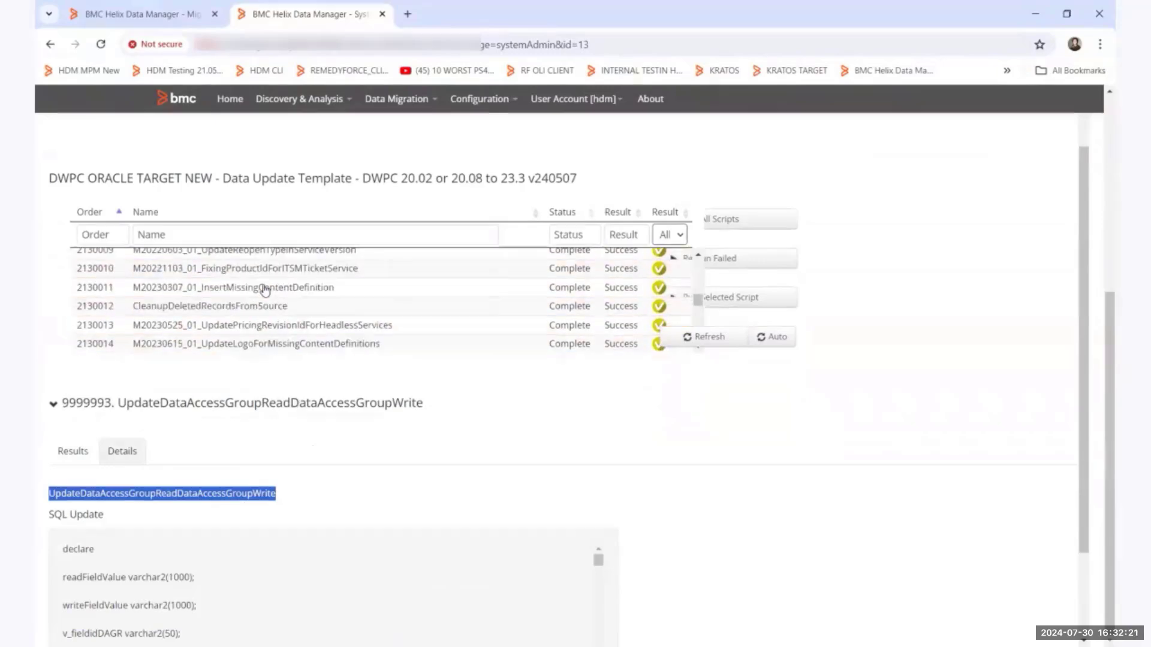
pyautogui.click(258, 297)
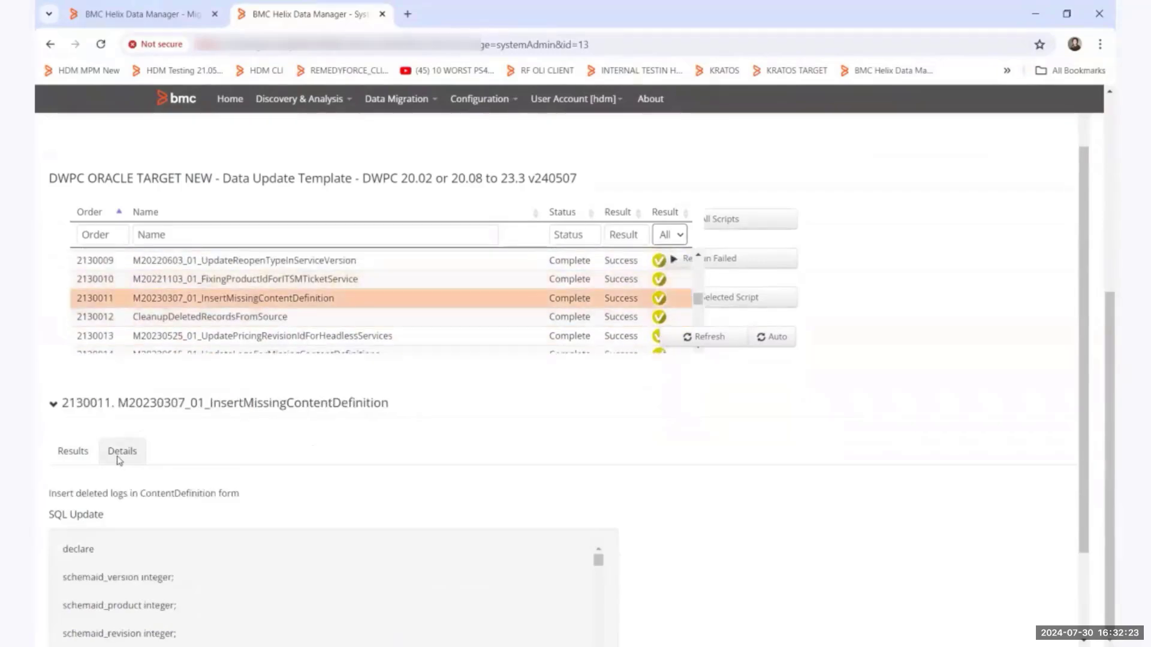
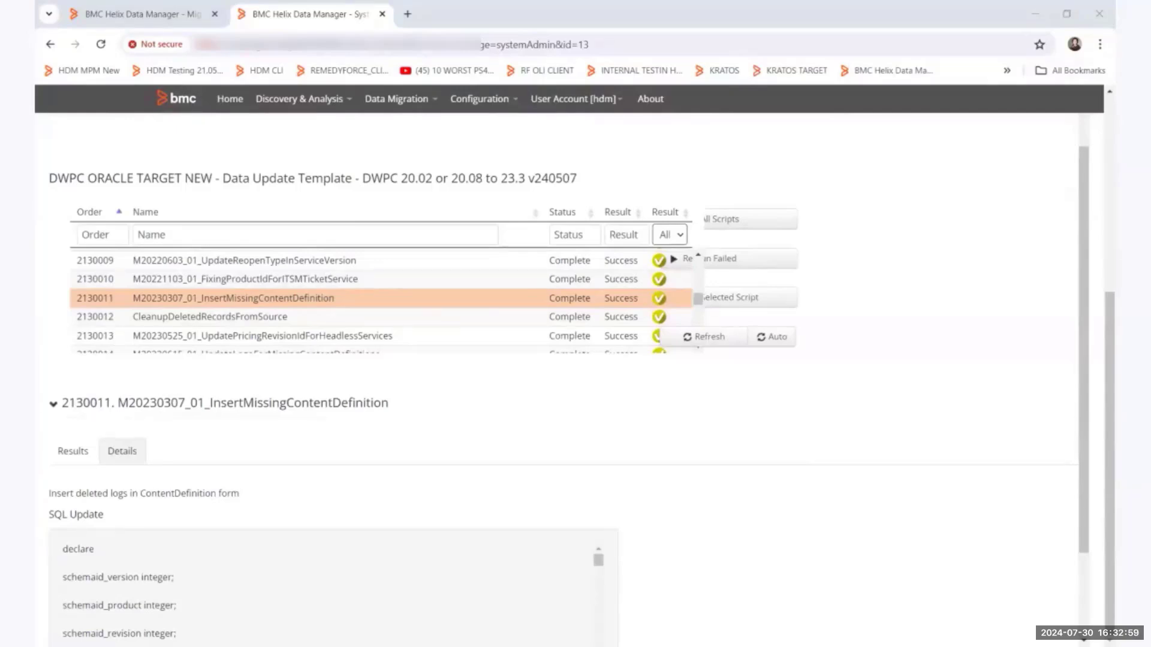
# Switch to the Issues document in Word and examine the fix-all option of the processupgrader-21.3.jar command.
pyautogui.click(711, 603)
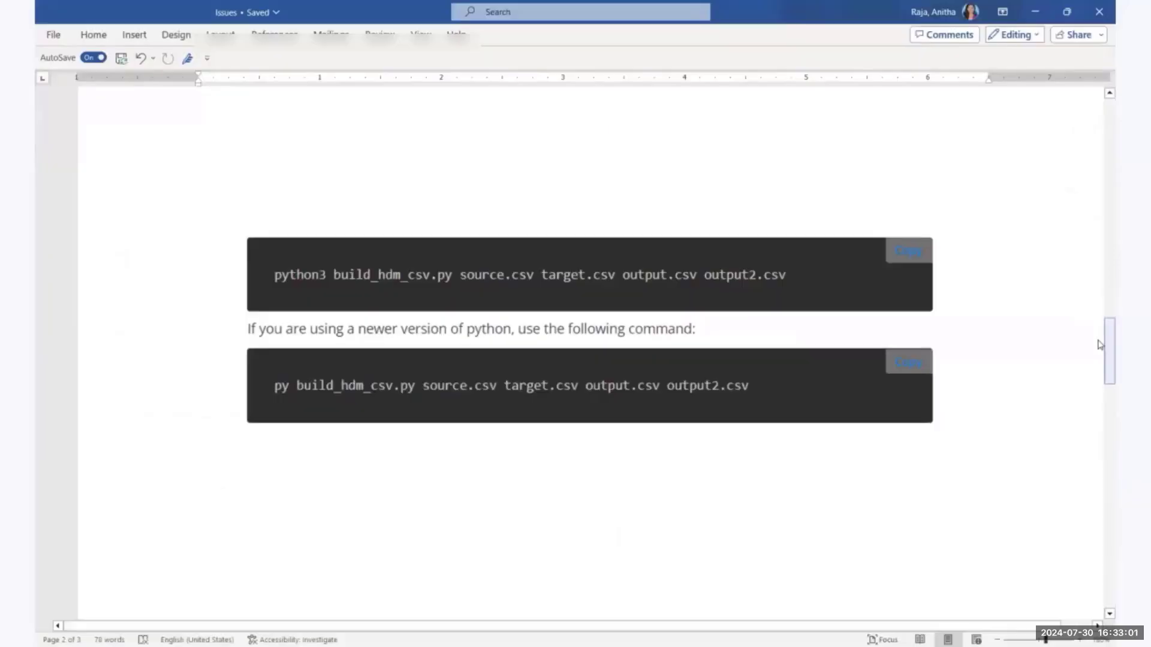
pyautogui.moveTo(1108, 347); pyautogui.dragTo(1109, 401)
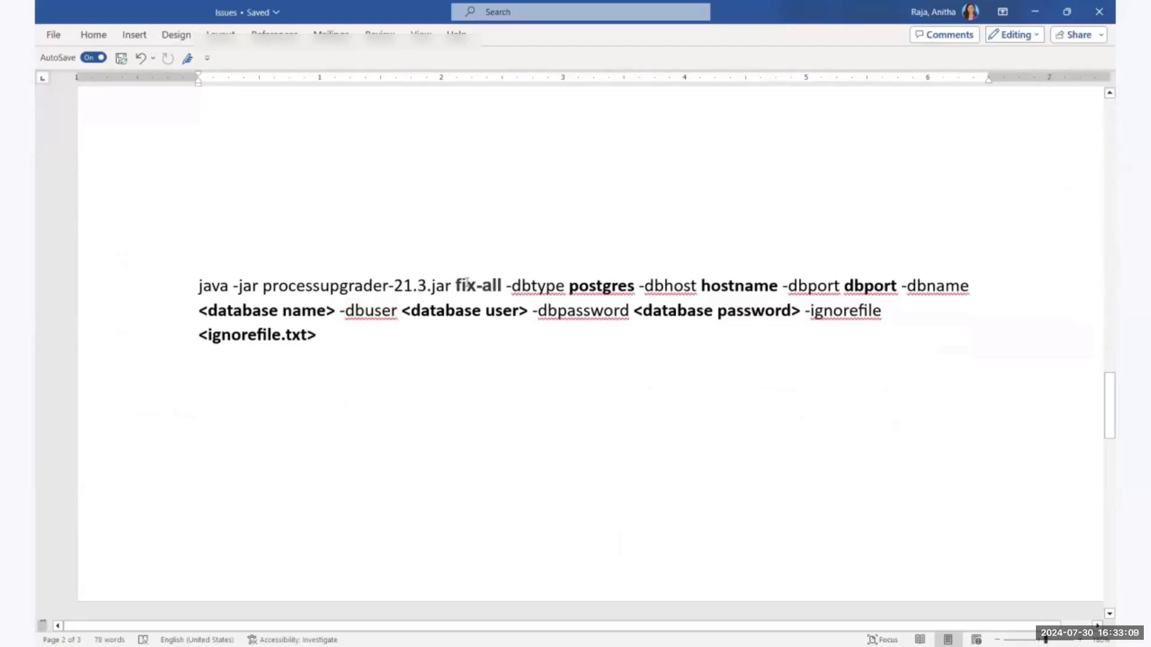
pyautogui.moveTo(467, 283); pyautogui.dragTo(505, 285)
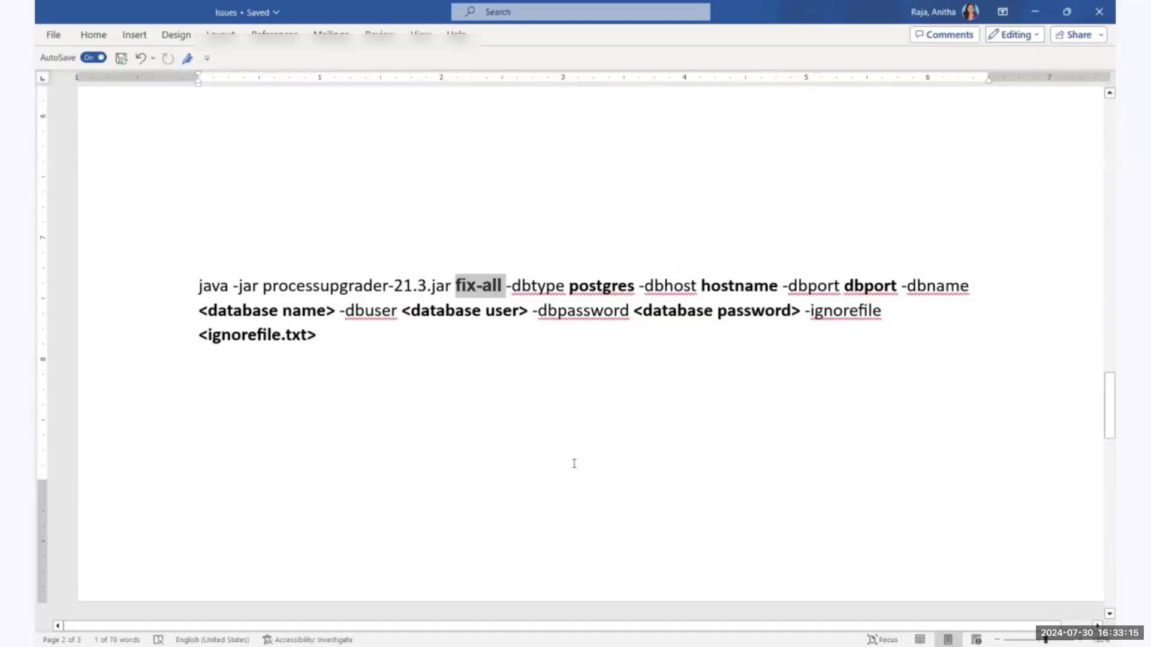
pyautogui.click(589, 383)
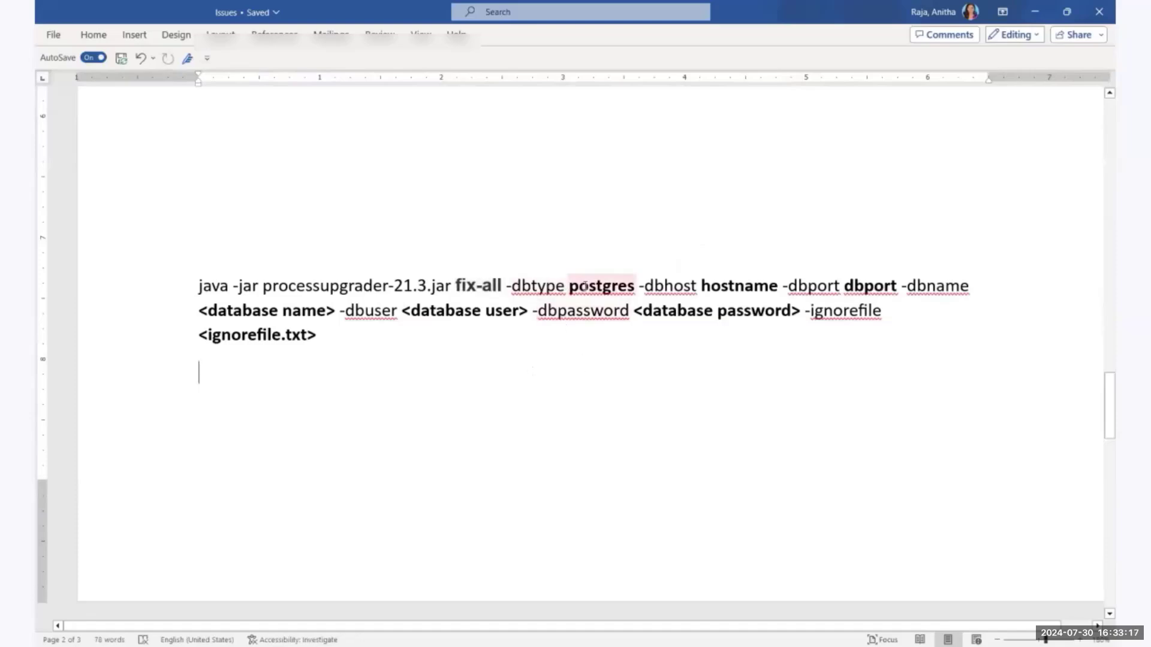
# Review the database connection parameters and the ignorefile argument of the process upgrader command.
pyautogui.doubleClick(527, 282)
pyautogui.click(683, 286)
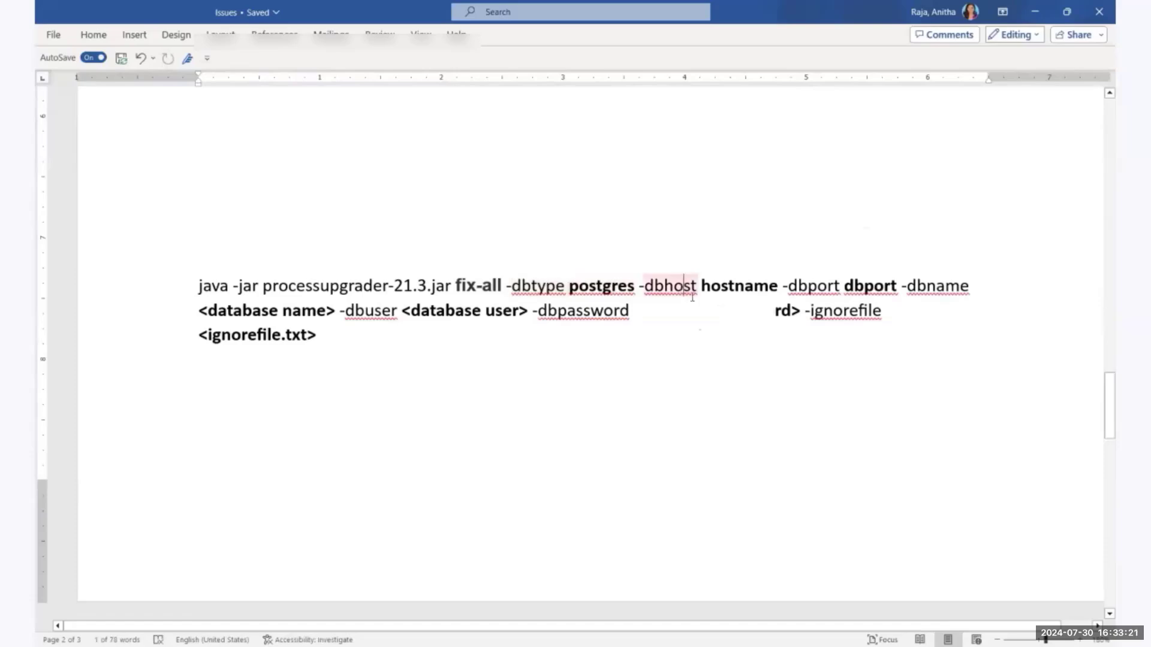
pyautogui.click(829, 285)
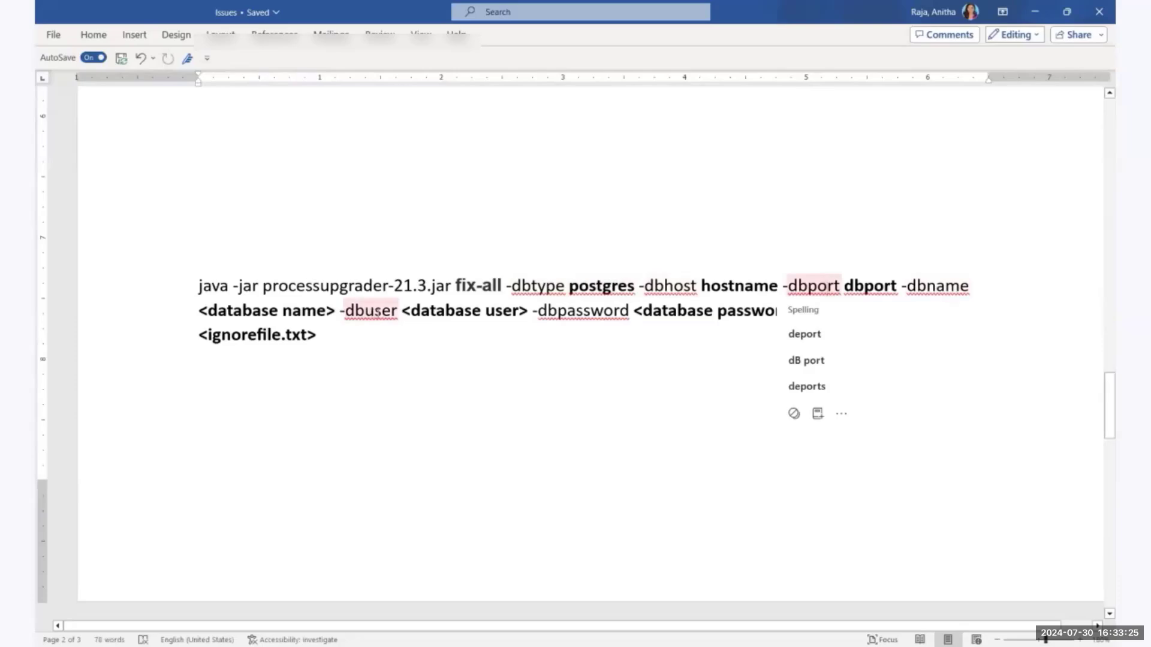
pyautogui.click(564, 367)
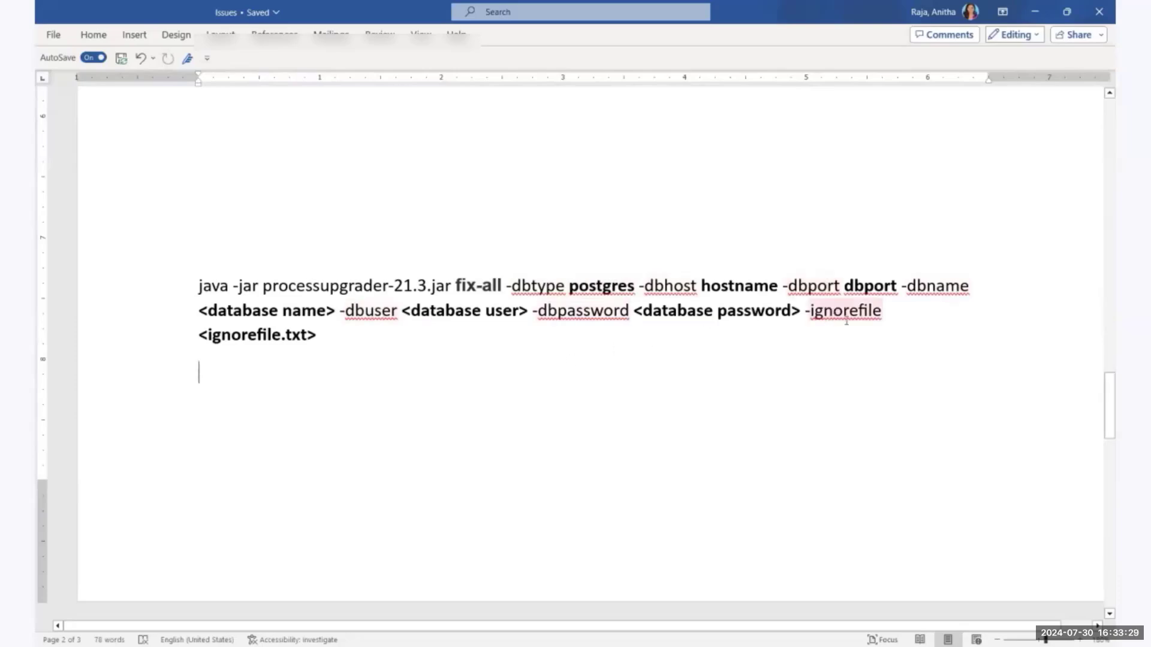
pyautogui.moveTo(245, 338); pyautogui.dragTo(201, 337)
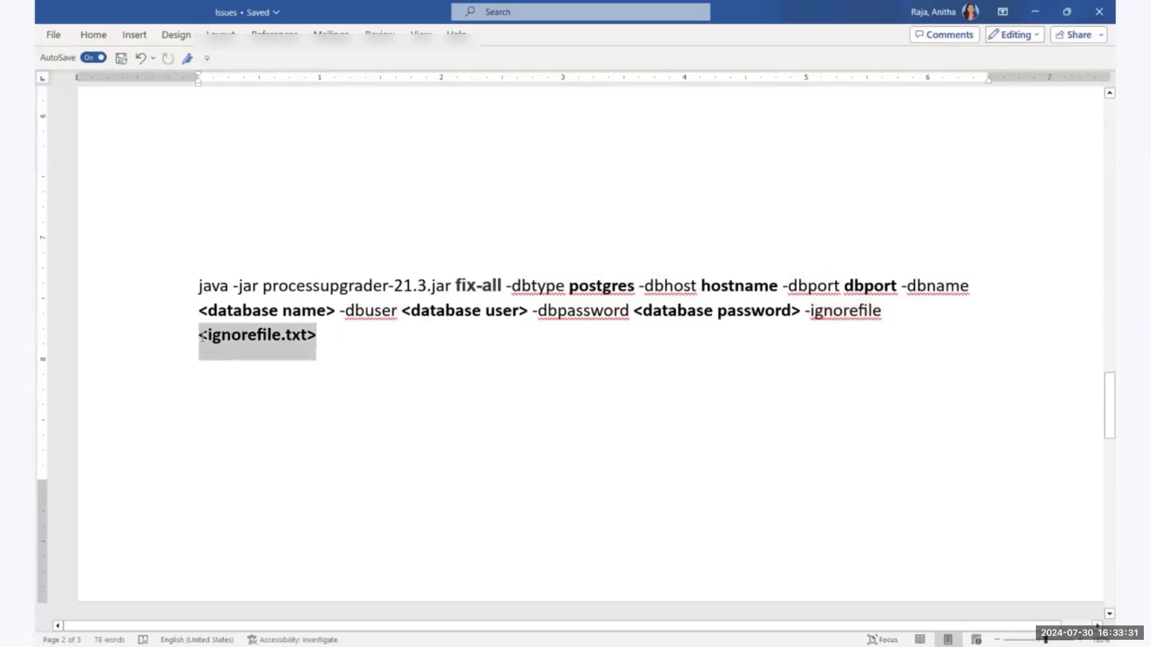
pyautogui.click(403, 358)
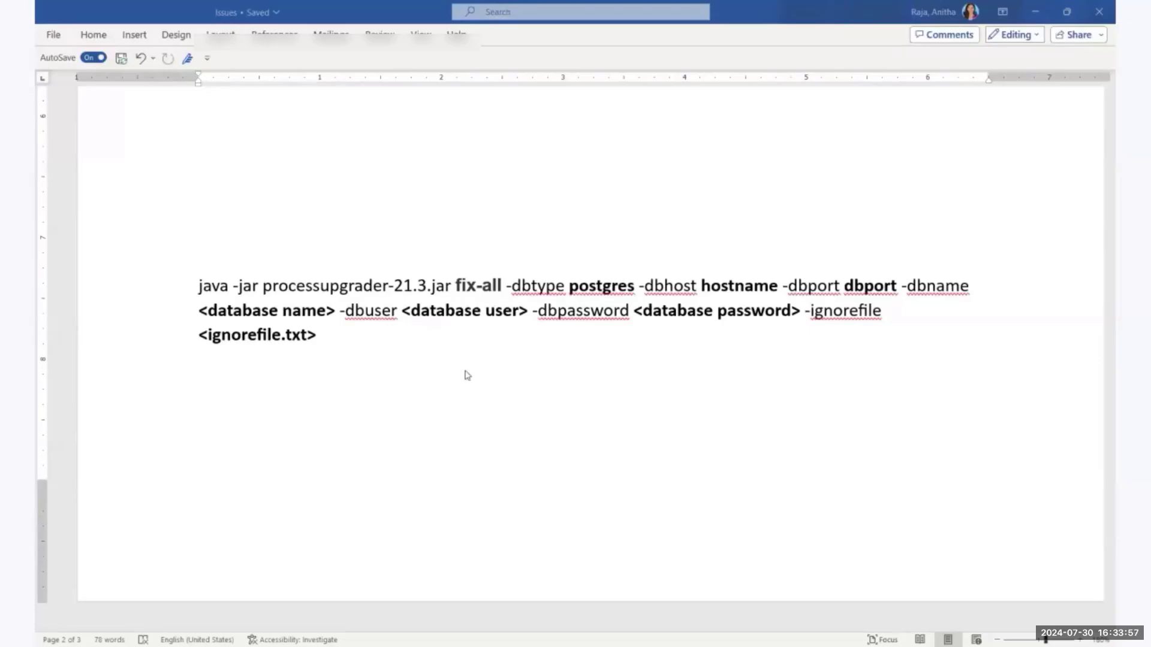
# Switch to the dwpc_process_upgrader log in Notepad, examine its closing summary of process variables and fixed expressions, and close the log.
pyautogui.hotkey('alt', 'Tab')
pyautogui.scroll(-2, 466, 370)
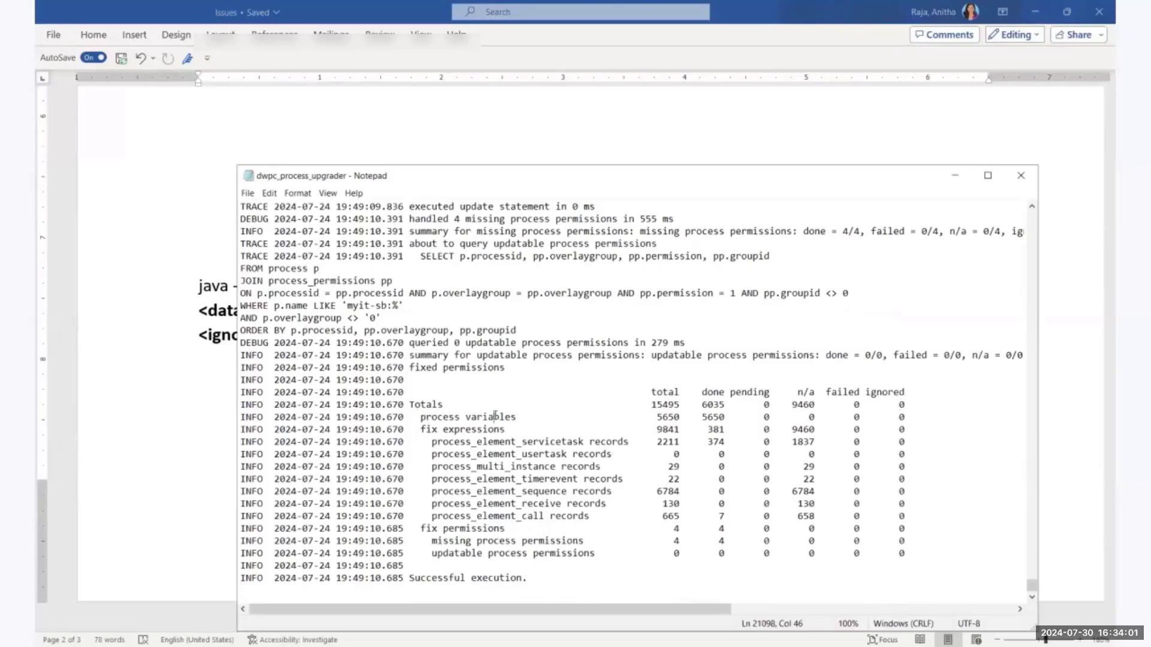
pyautogui.doubleClick(475, 417)
pyautogui.click(487, 429)
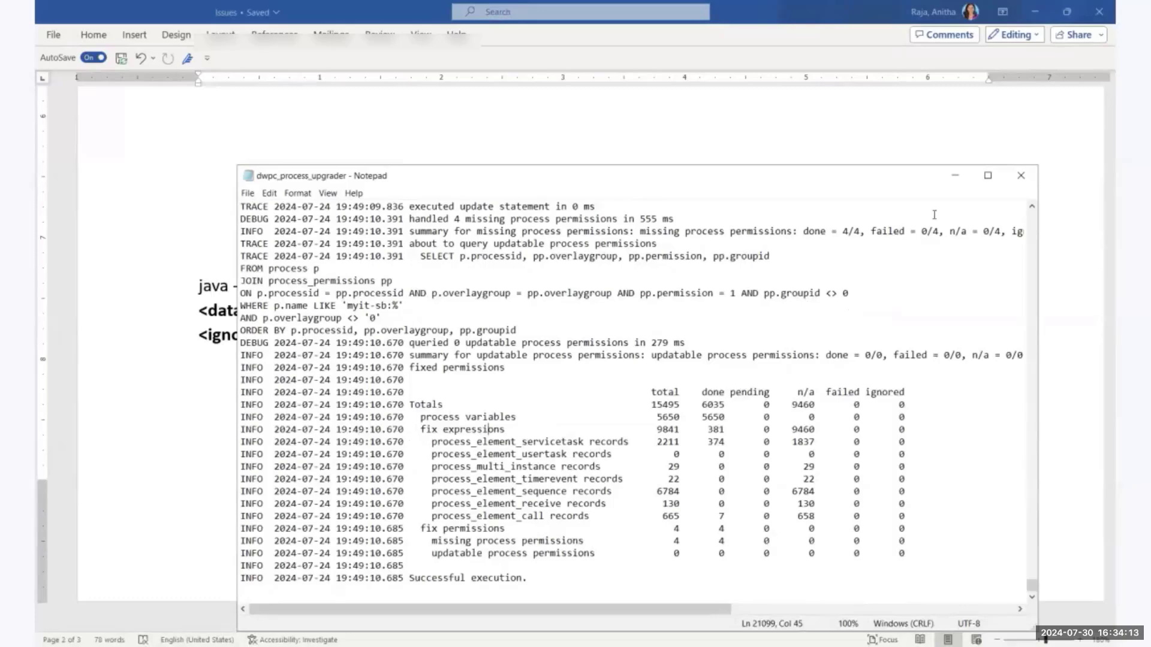
pyautogui.click(1021, 176)
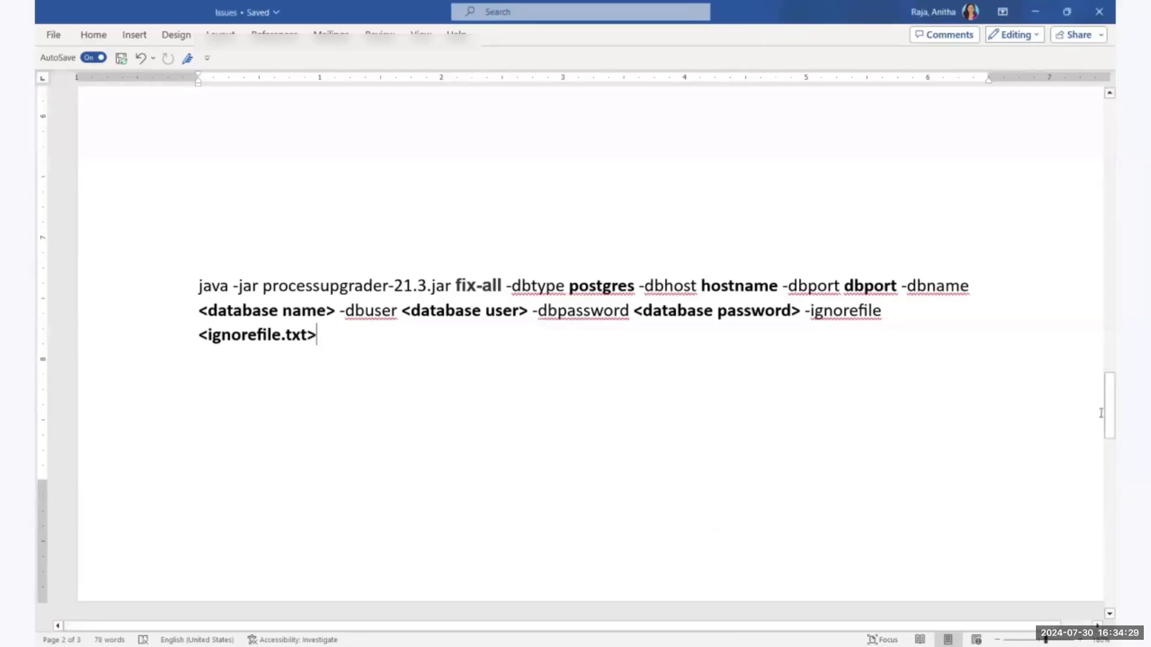
# Find the fixcache-21.3.00-SNAPSHOT.jar commands in the Issues document and examine the parameters of the one for the group cache.
pyautogui.moveTo(1101, 413); pyautogui.dragTo(1101, 534)
pyautogui.scroll(2, 473, 593)
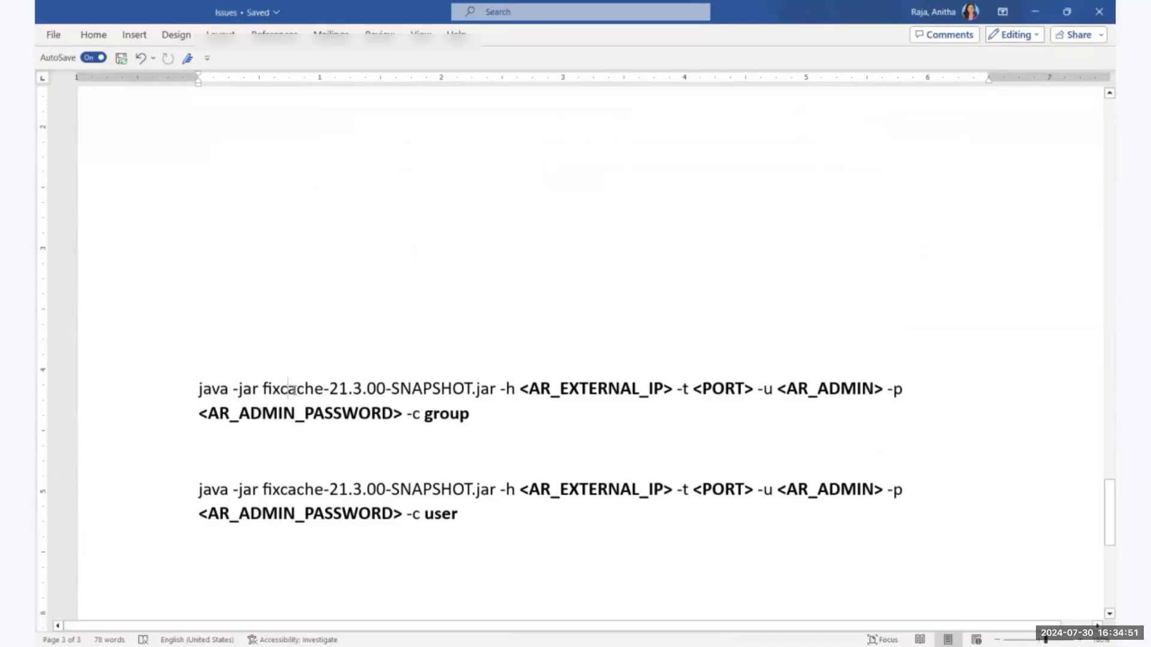
pyautogui.doubleClick(288, 388)
pyautogui.click(573, 419)
pyautogui.moveTo(520, 390); pyautogui.dragTo(677, 390)
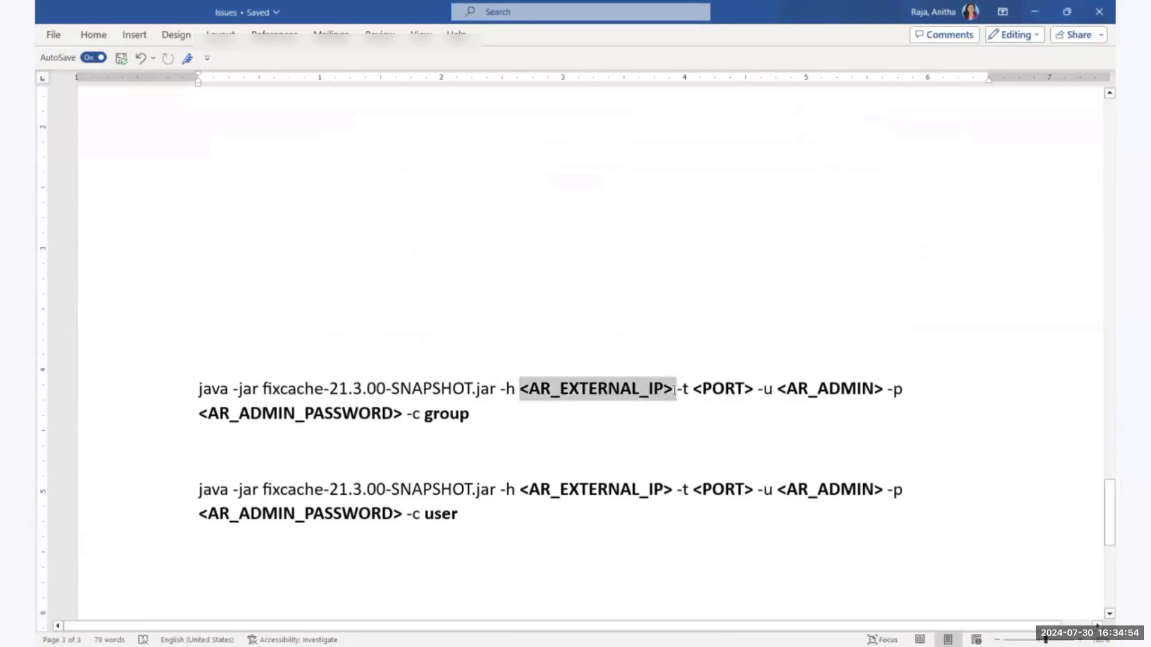
pyautogui.click(650, 421)
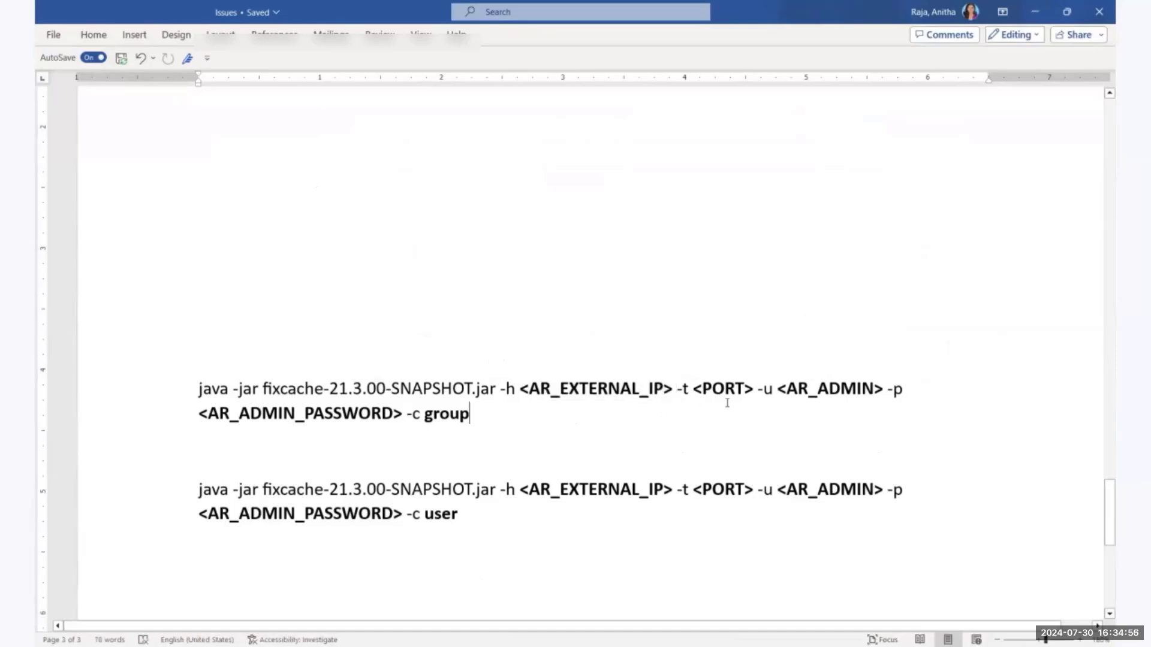
pyautogui.click(841, 390)
pyautogui.doubleClick(431, 423)
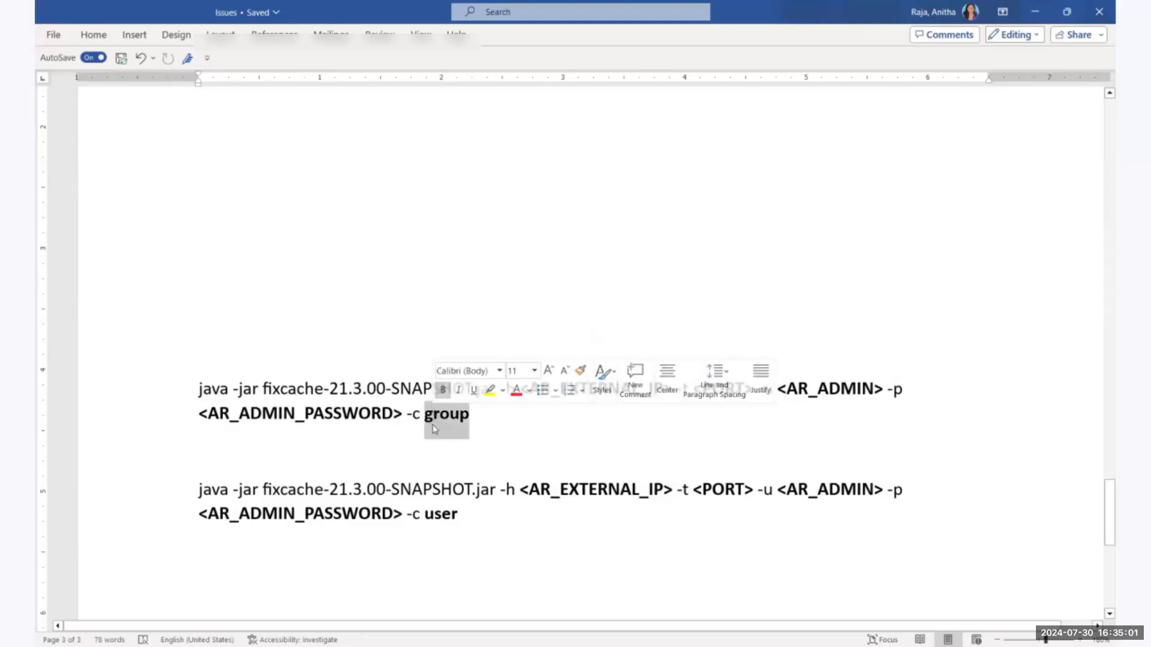
pyautogui.click(488, 420)
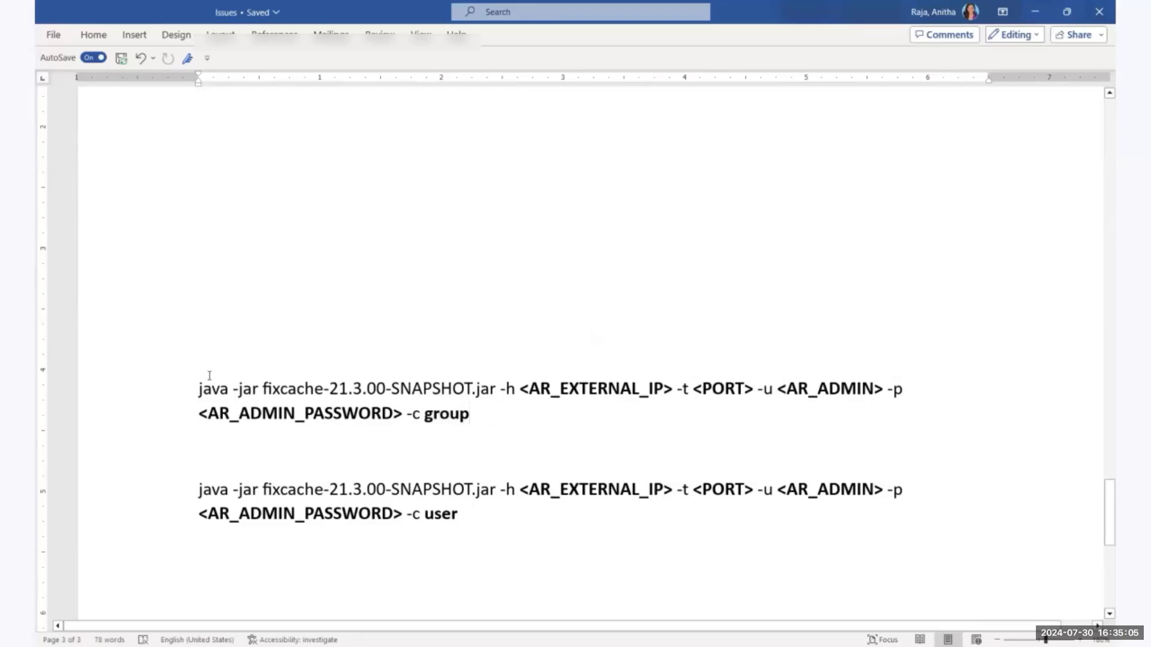
# Review the user cache command and the sample Fix User Cache output, and return to BMC Helix Data Manager in the browser.
pyautogui.click(434, 513)
pyautogui.scroll(-8, 1072, 387)
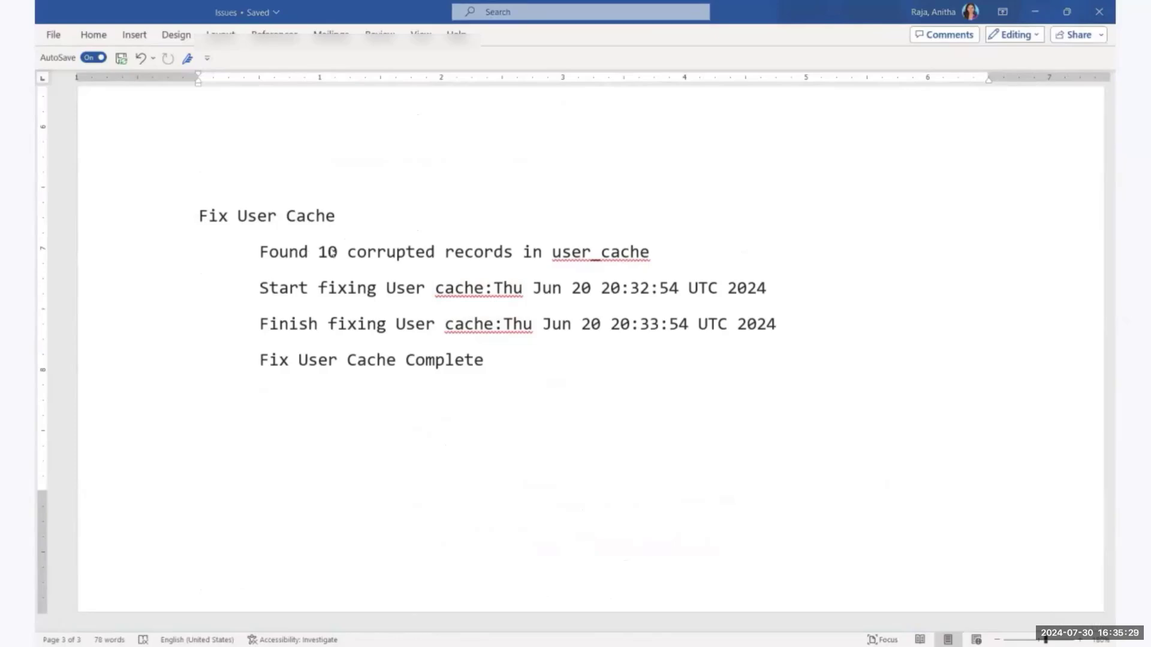
pyautogui.hotkey('alt', 'Tab')
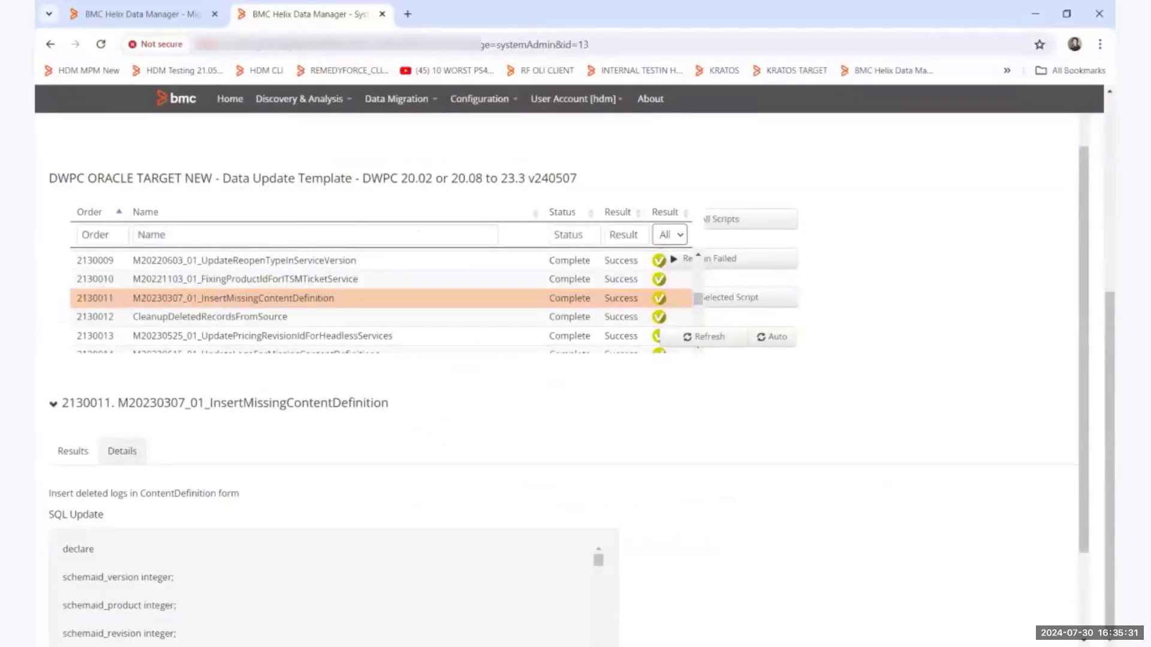
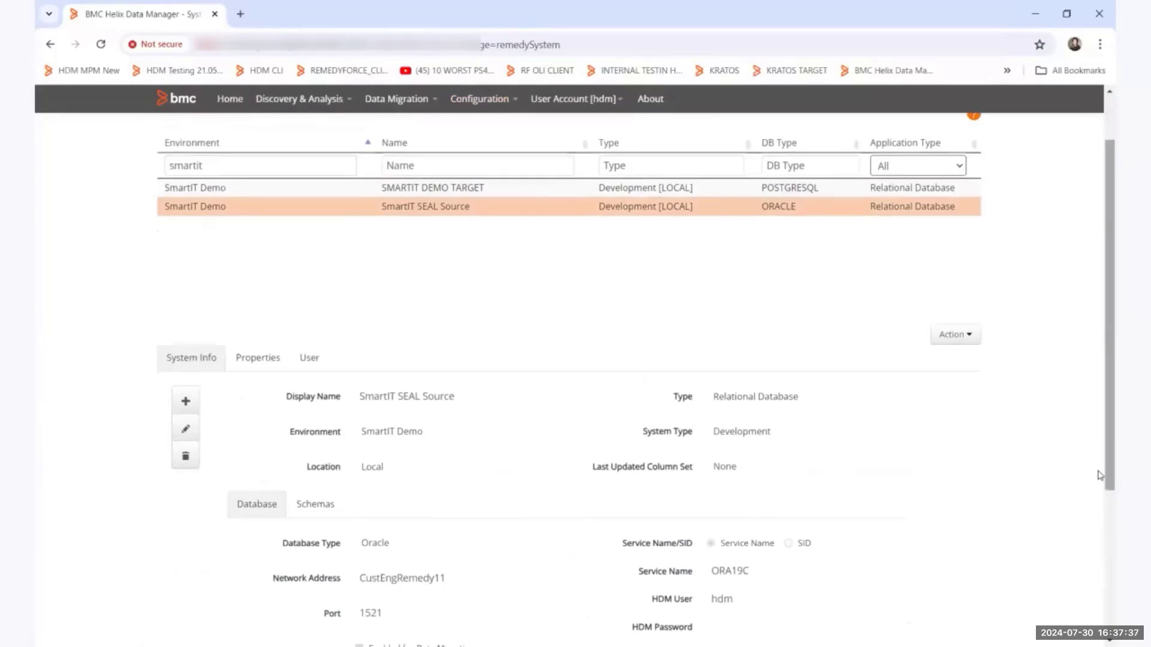
# Review the database connection details of SmartIT SEAL Source and examine its SMARTIT and SMARTIT_SYS schemas.
pyautogui.scroll(-1, 1100, 475)
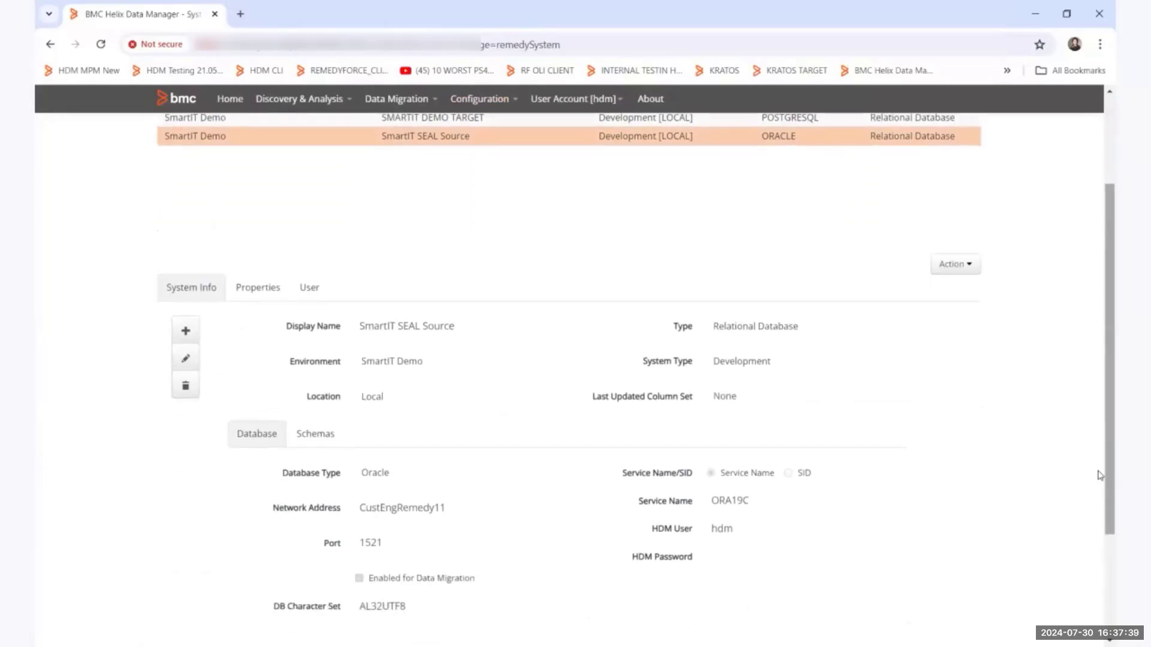
pyautogui.scroll(-1, 443, 403)
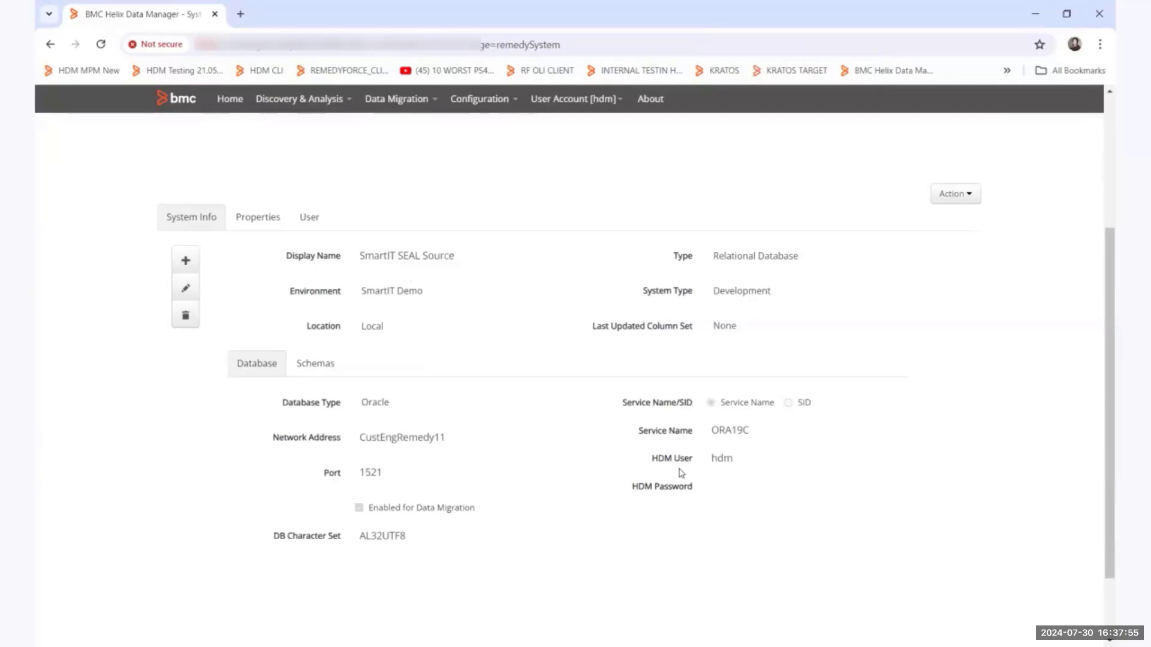
pyautogui.click(310, 371)
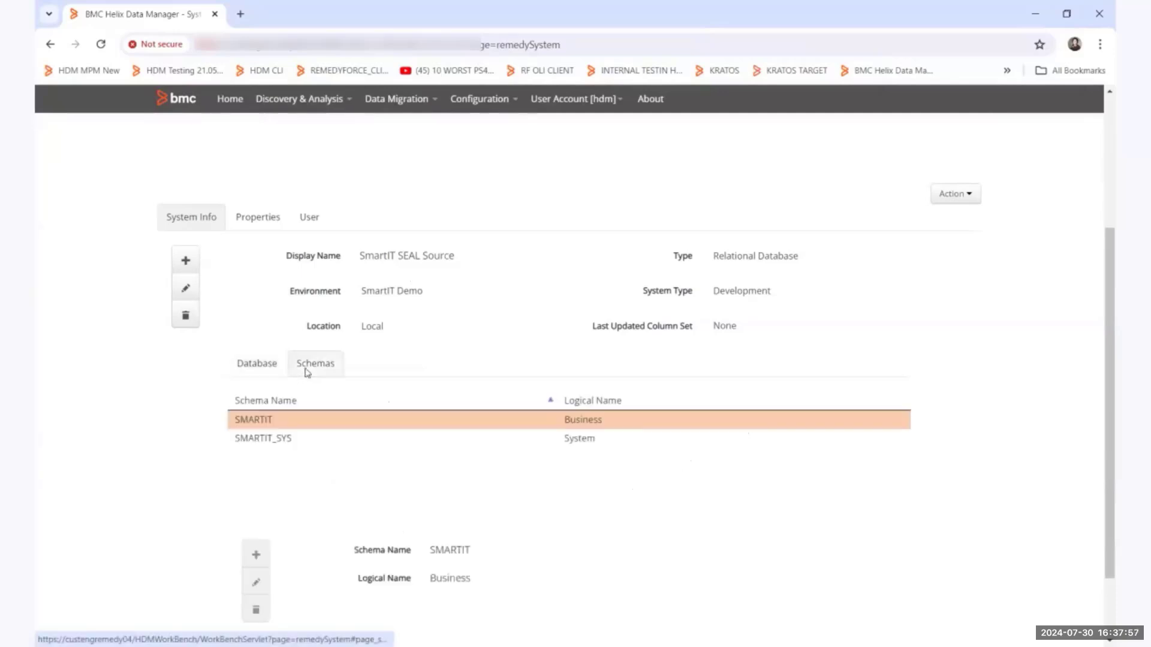
pyautogui.scroll(-1, 328, 419)
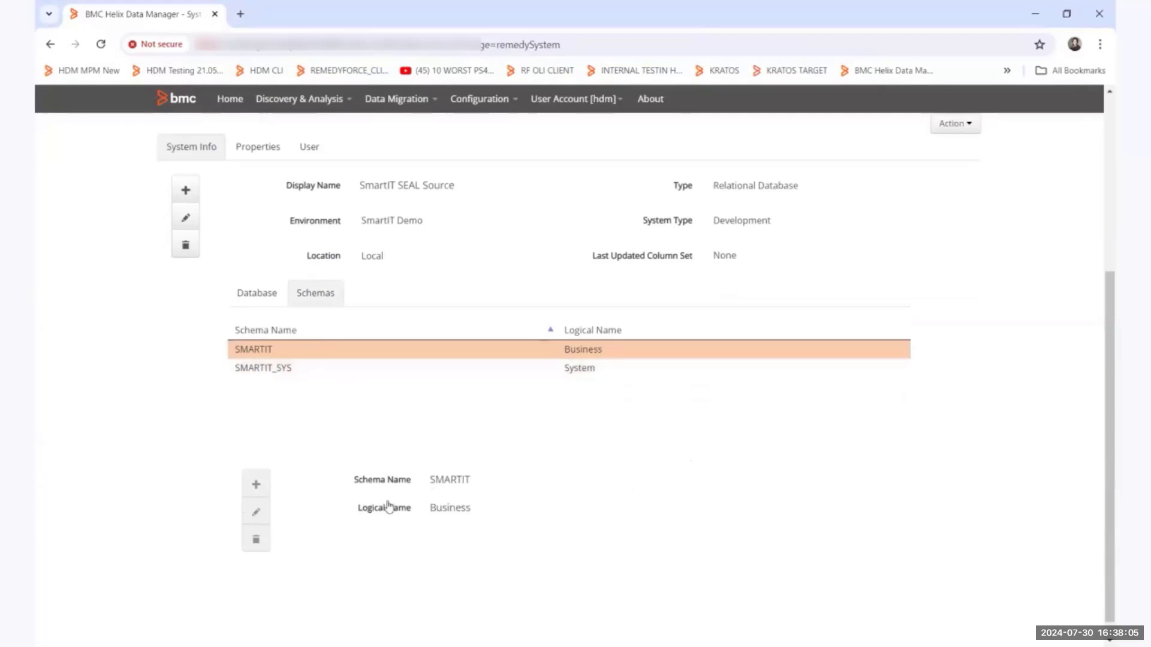
pyautogui.click(427, 371)
pyautogui.scroll(1, 542, 546)
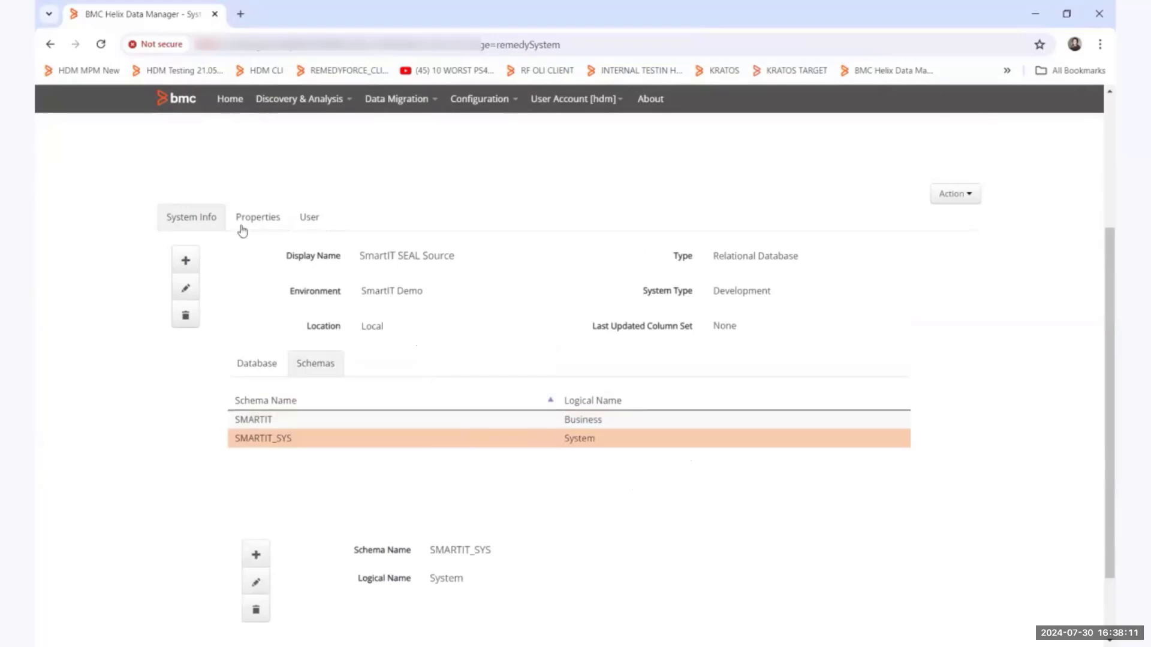
# Review the Create HDM Database Integration form for SmartIT SEAL Source, close it, and recheck the system's database details and available actions.
pyautogui.click(957, 199)
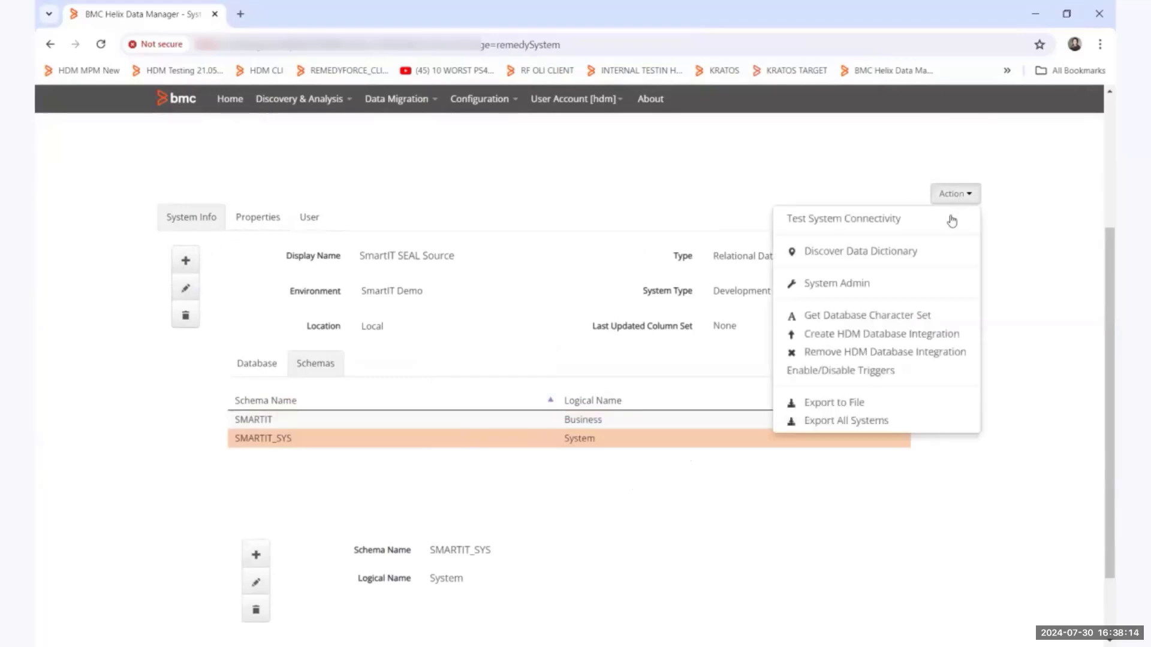
pyautogui.click(891, 338)
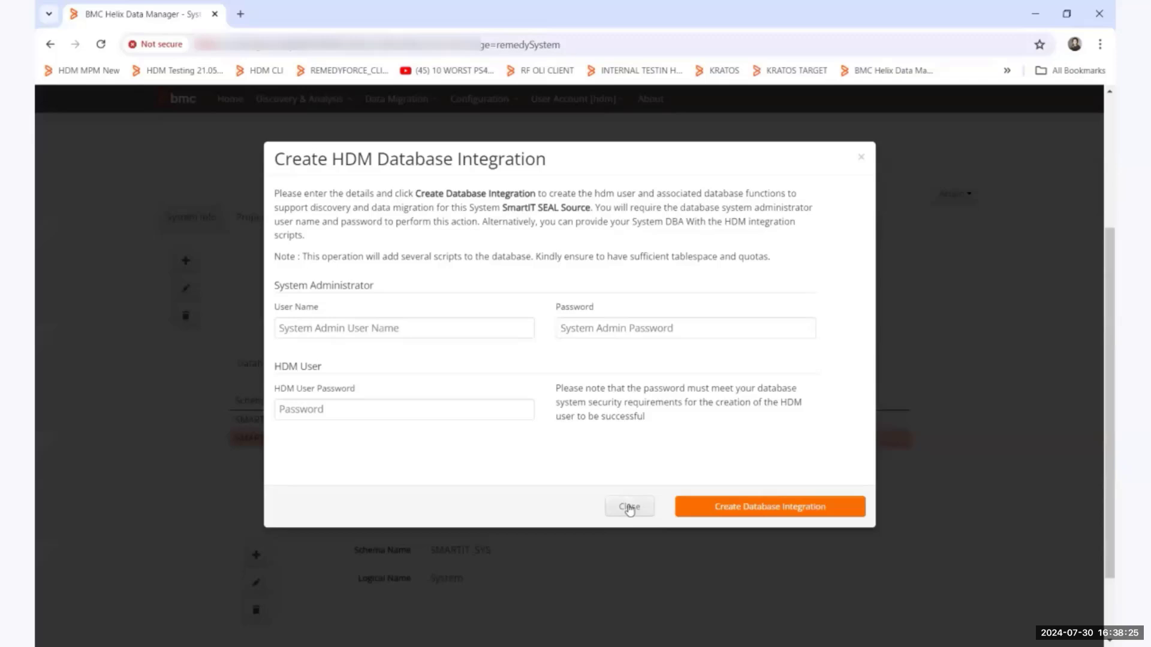
pyautogui.click(629, 509)
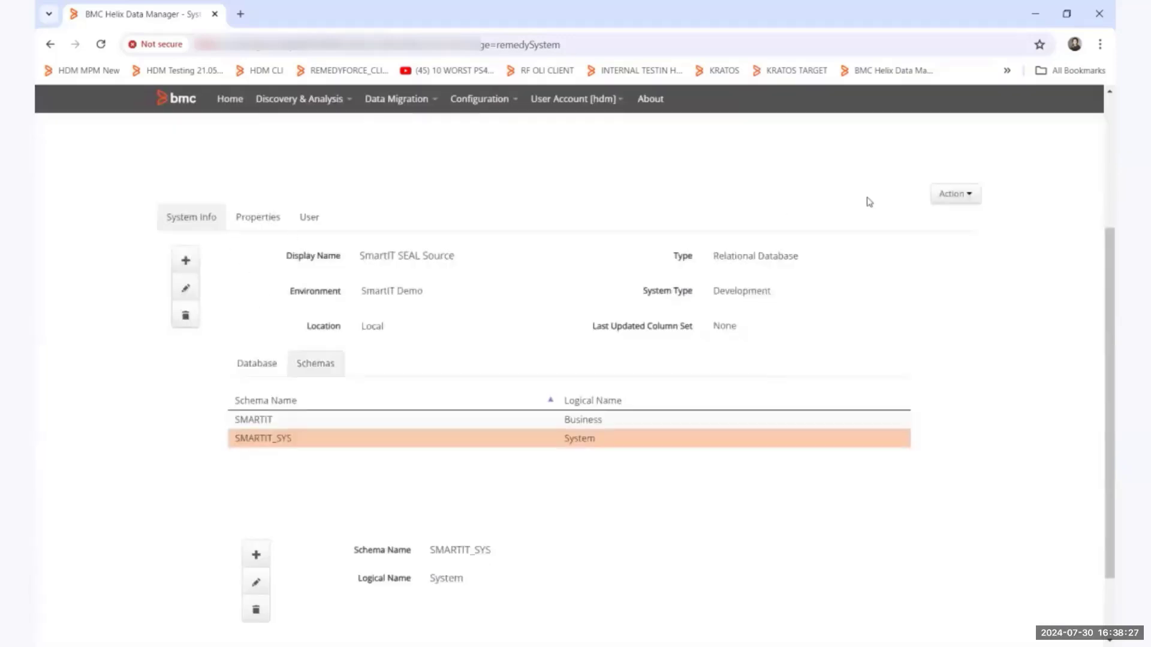
pyautogui.click(270, 366)
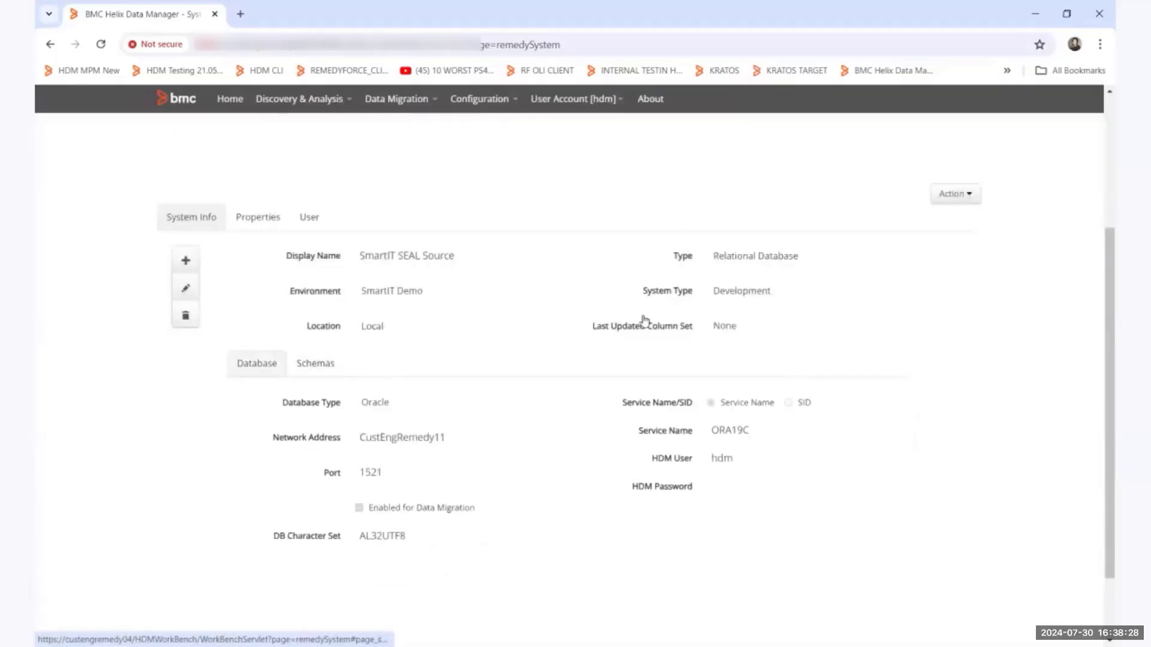
pyautogui.click(940, 199)
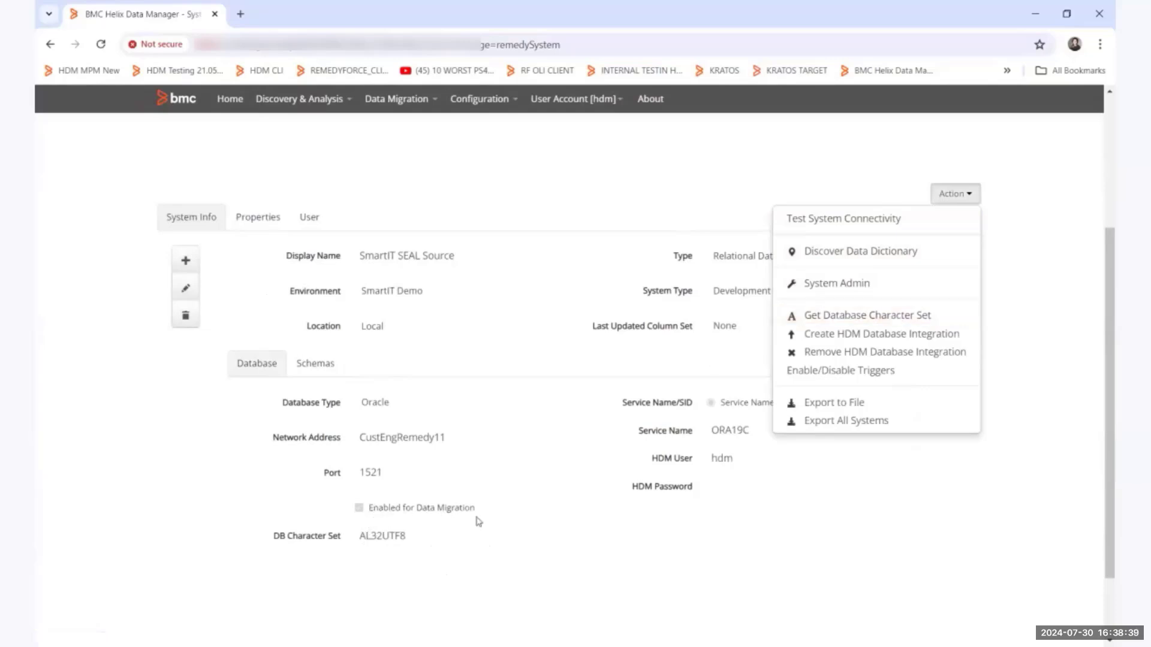
pyautogui.click(928, 567)
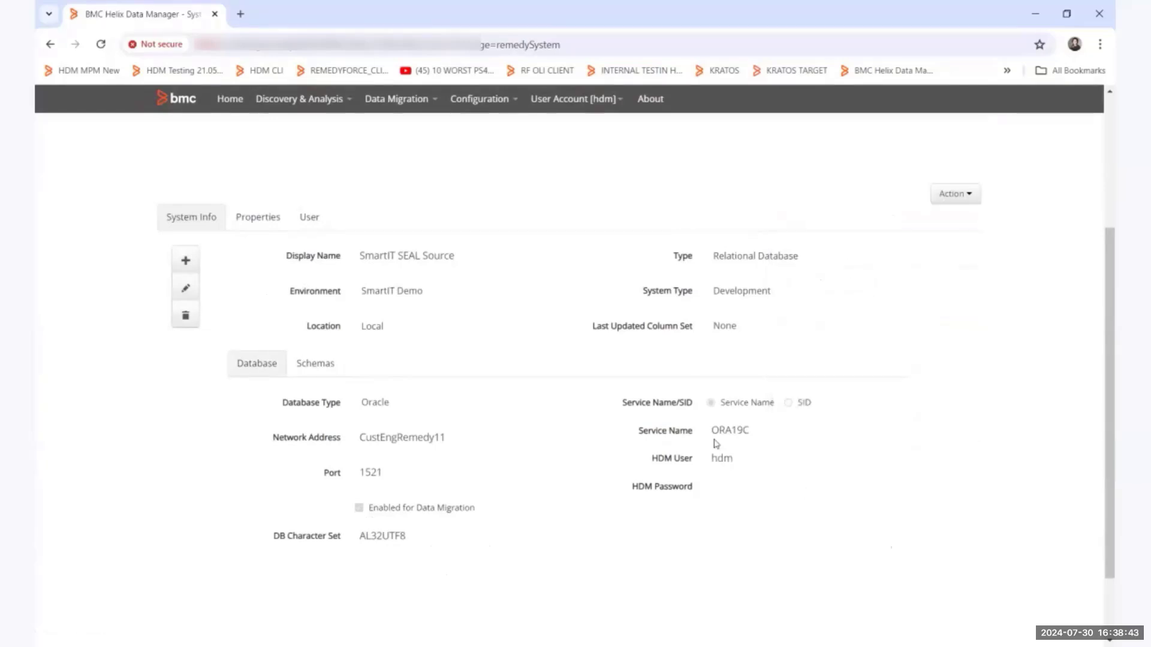
# Select the SMARTIT DEMO TARGET system and examine its schemas and database connection details.
pyautogui.scroll(3, 484, 313)
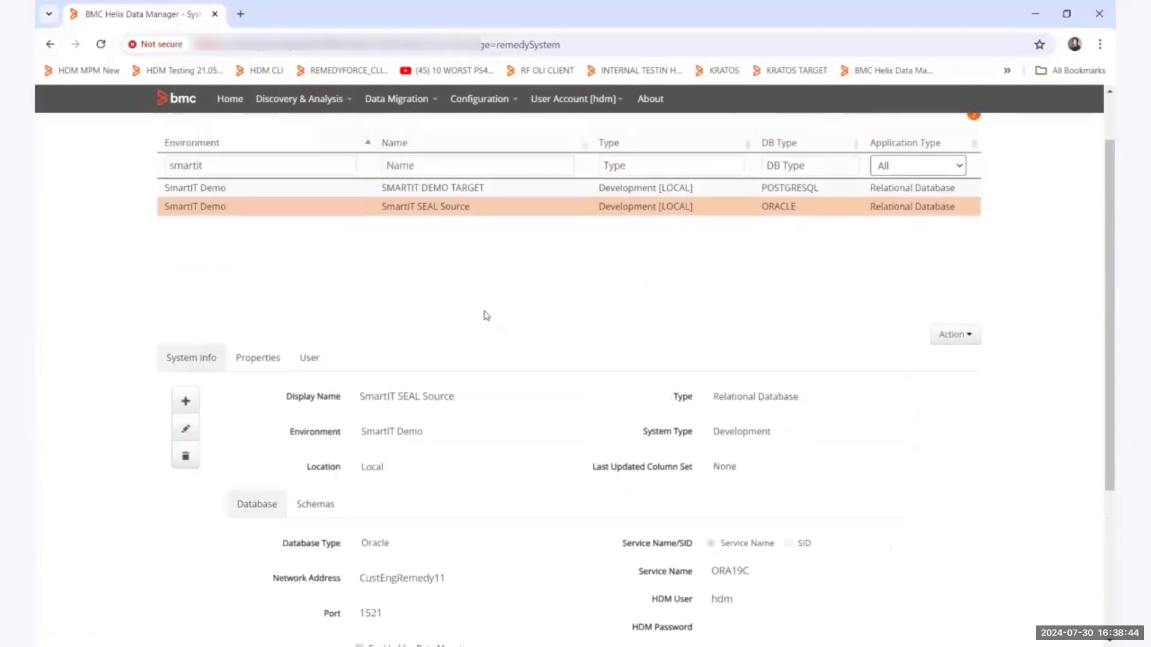
pyautogui.click(429, 189)
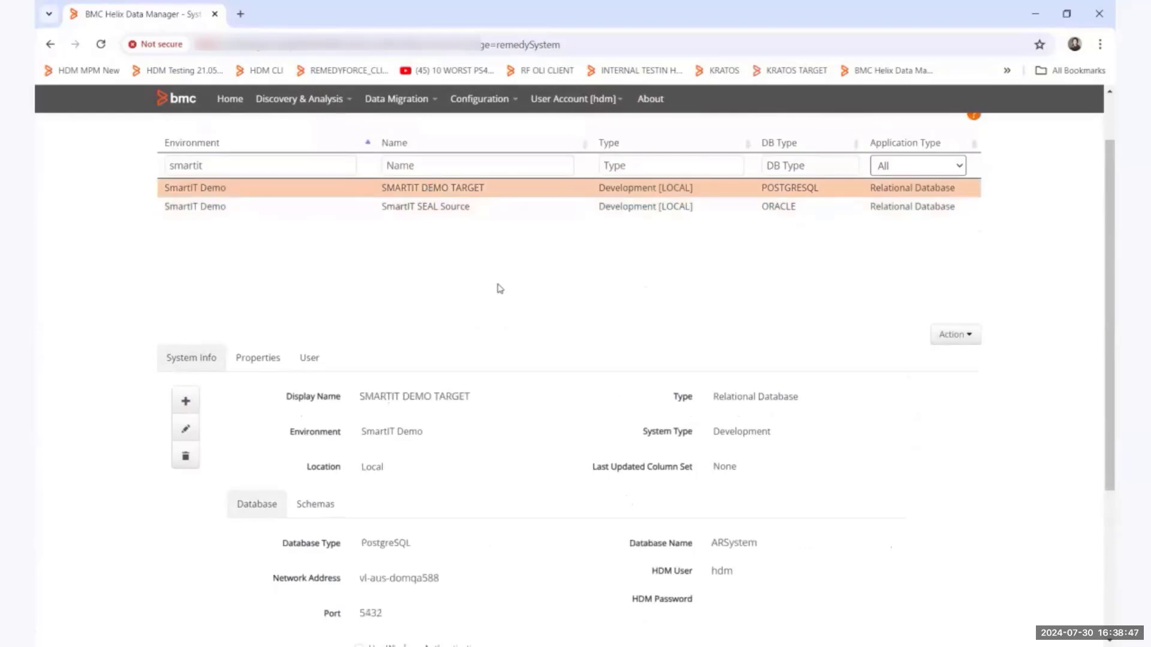
pyautogui.scroll(-2, 498, 288)
pyautogui.scroll(-1, 498, 287)
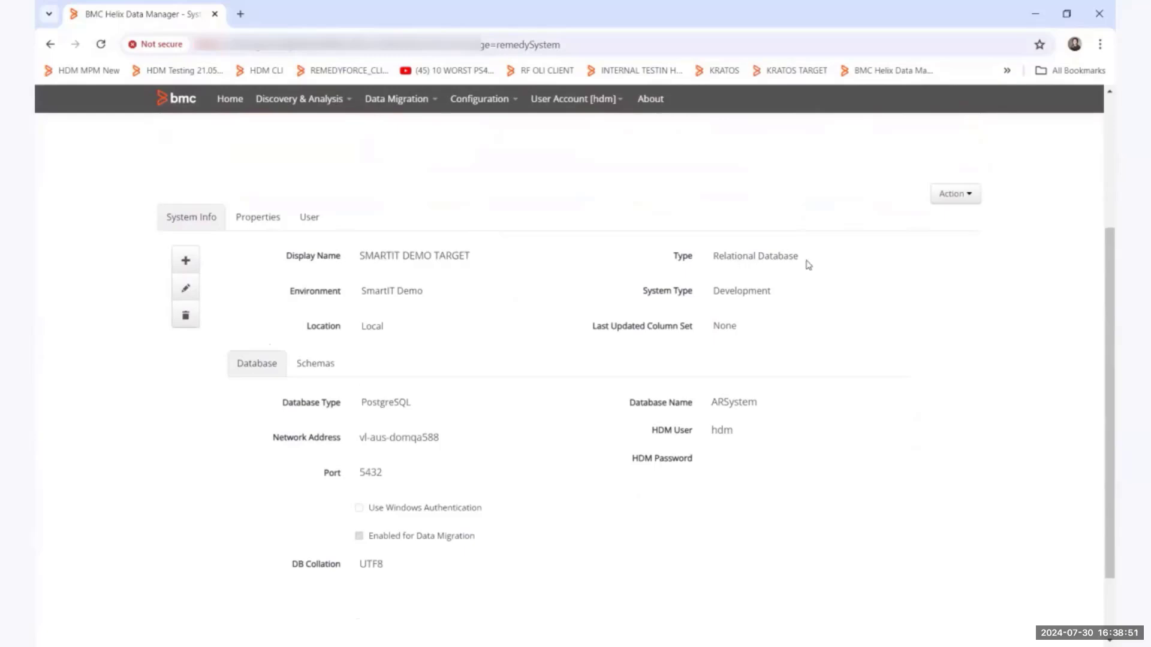
pyautogui.click(313, 369)
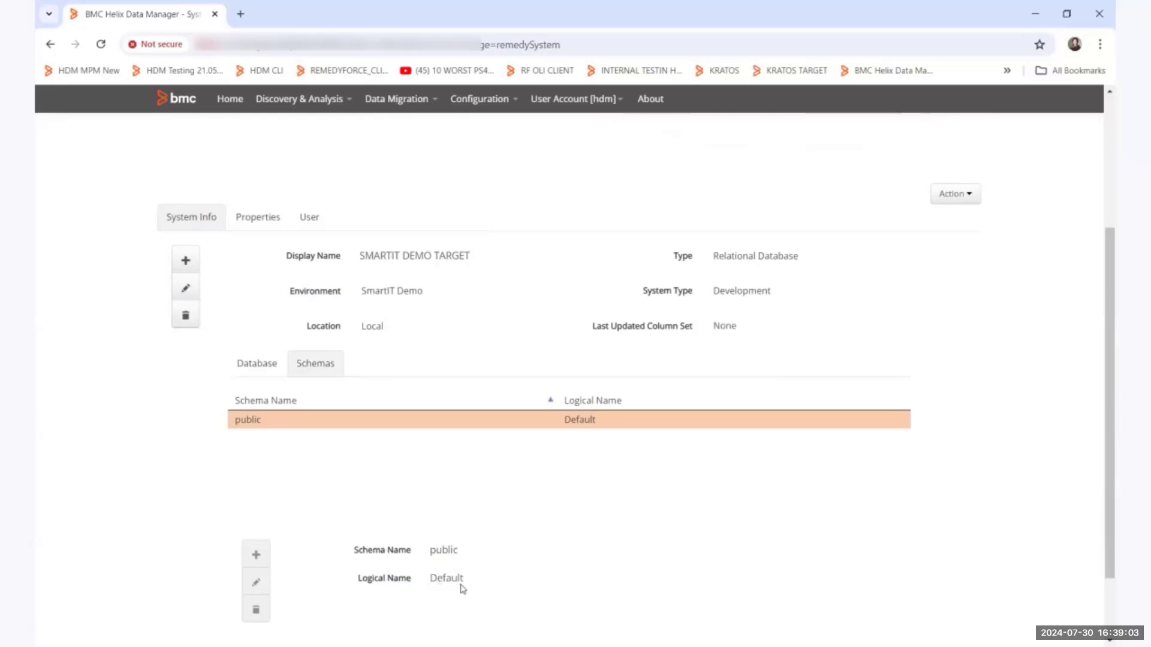
pyautogui.click(259, 371)
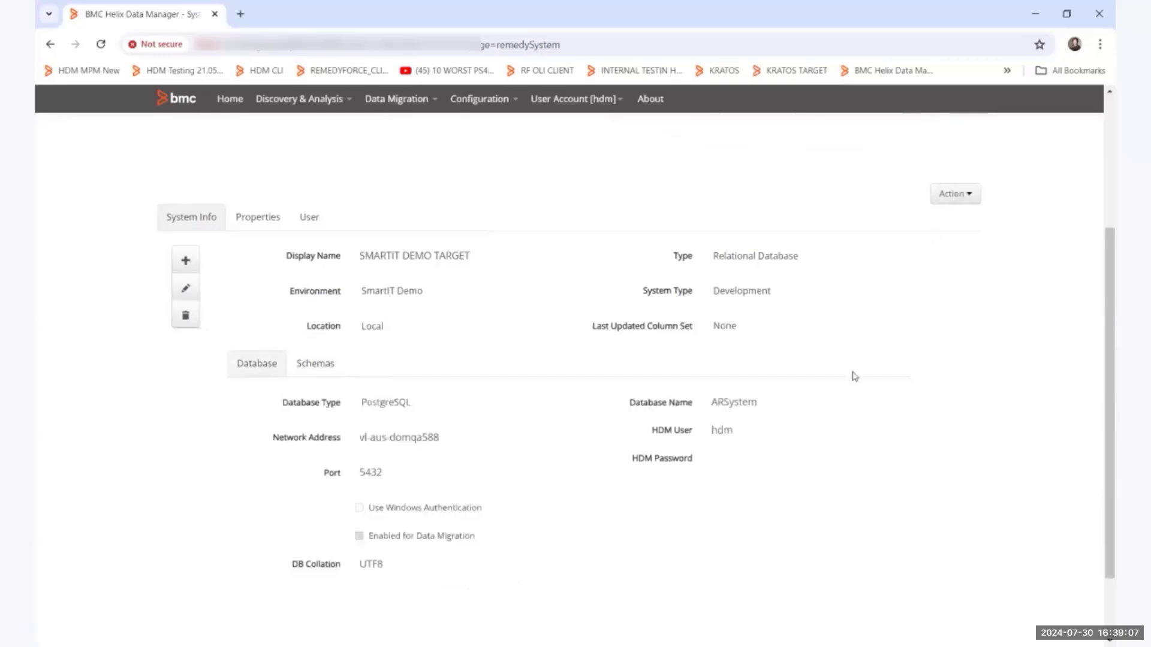
# Disable the triggers on SMARTIT DEMO TARGET using the AR admin user postgres and the AR admin password, and close the dialog.
pyautogui.click(946, 193)
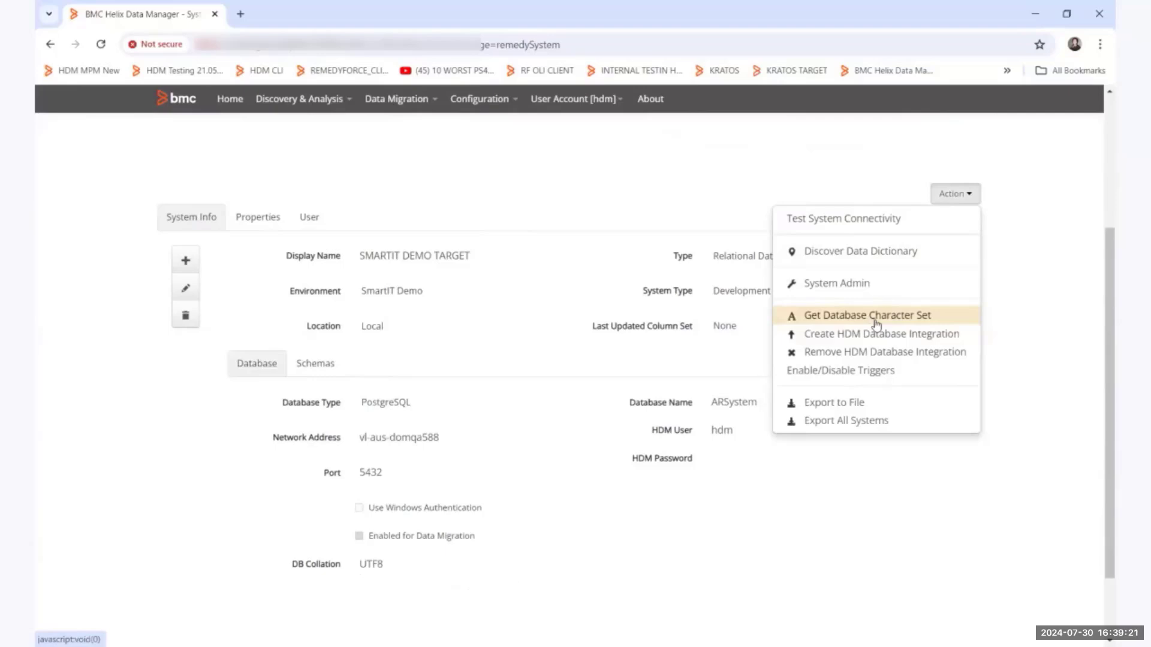
pyautogui.click(847, 371)
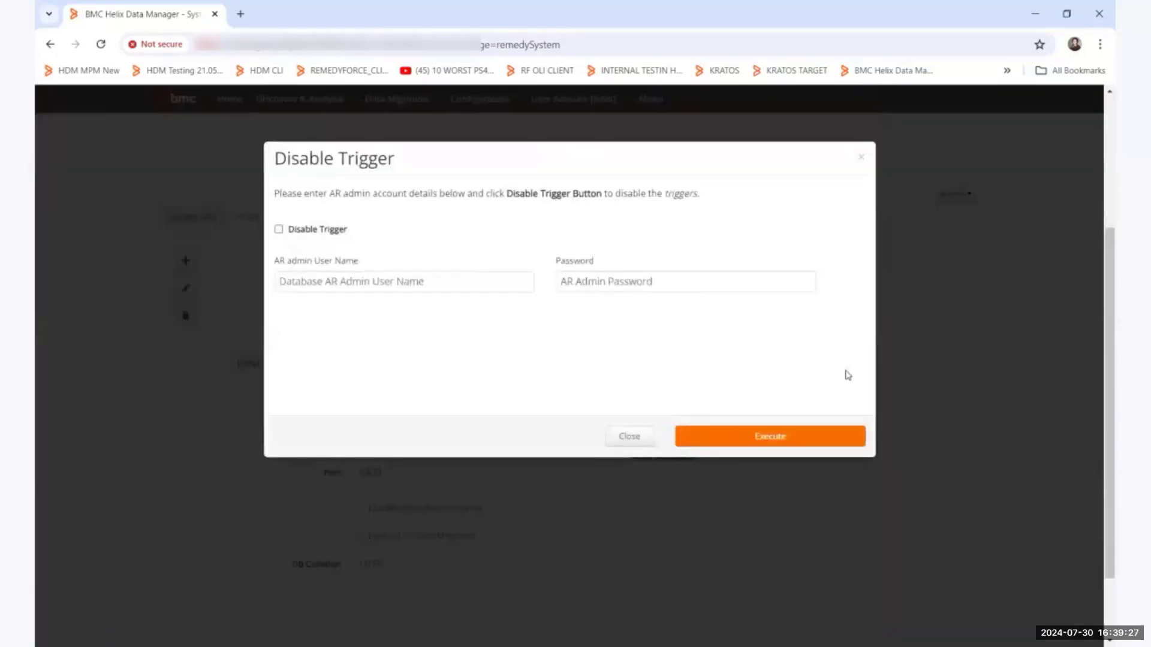
pyautogui.click(334, 238)
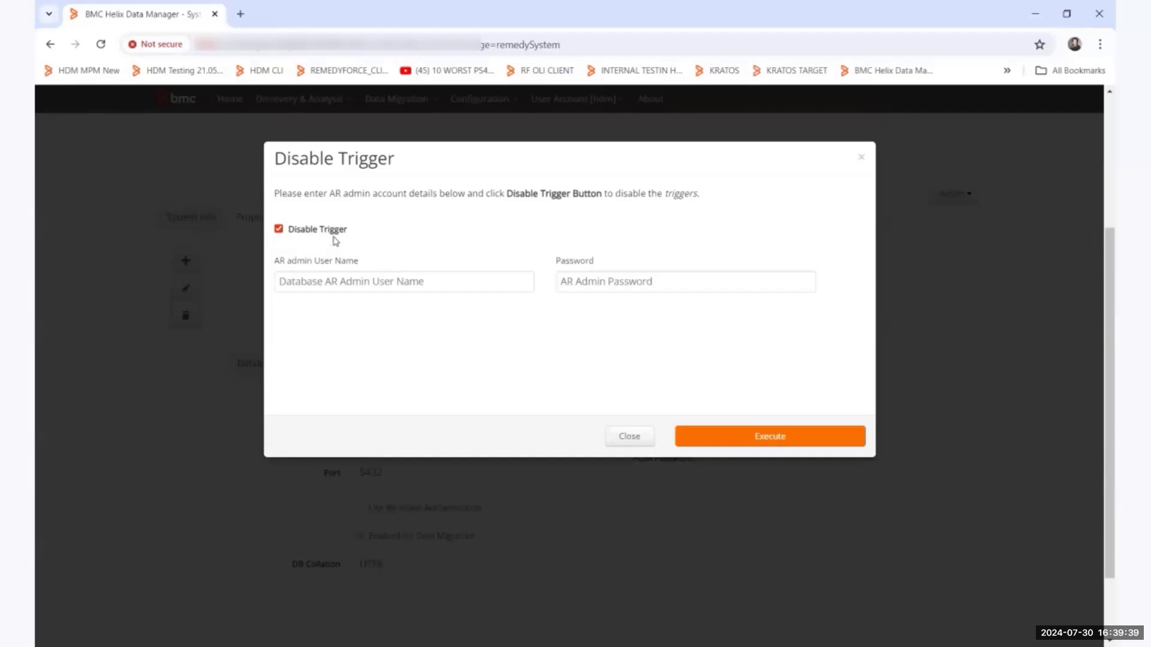
pyautogui.click(337, 280)
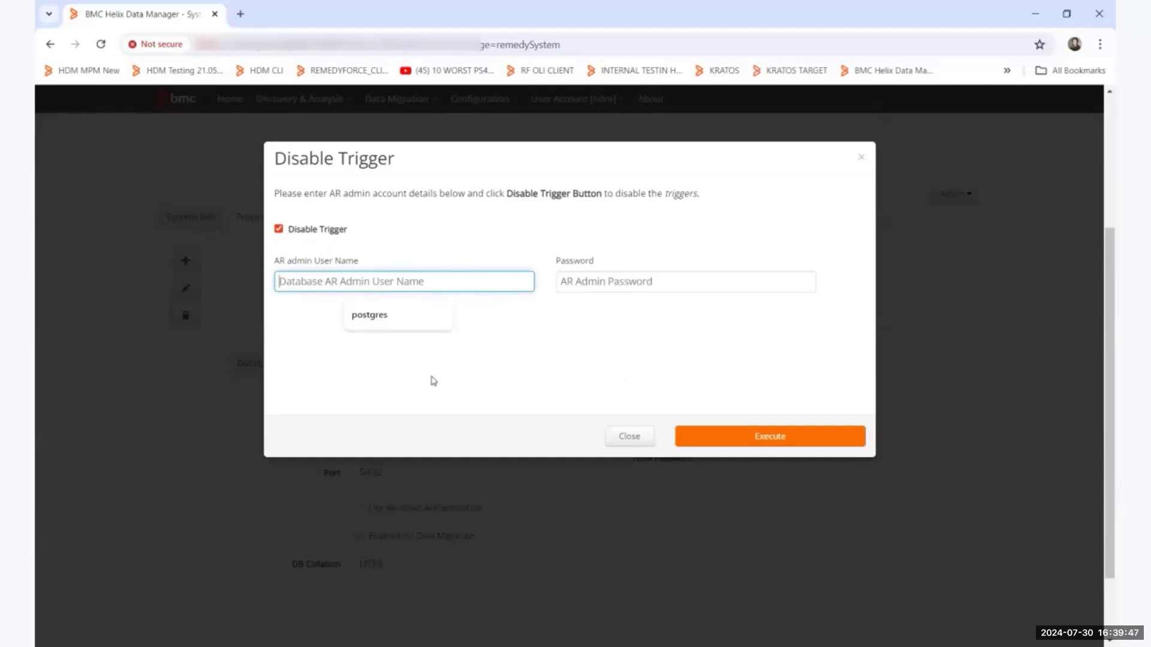
pyautogui.click(395, 329)
pyautogui.click(575, 279)
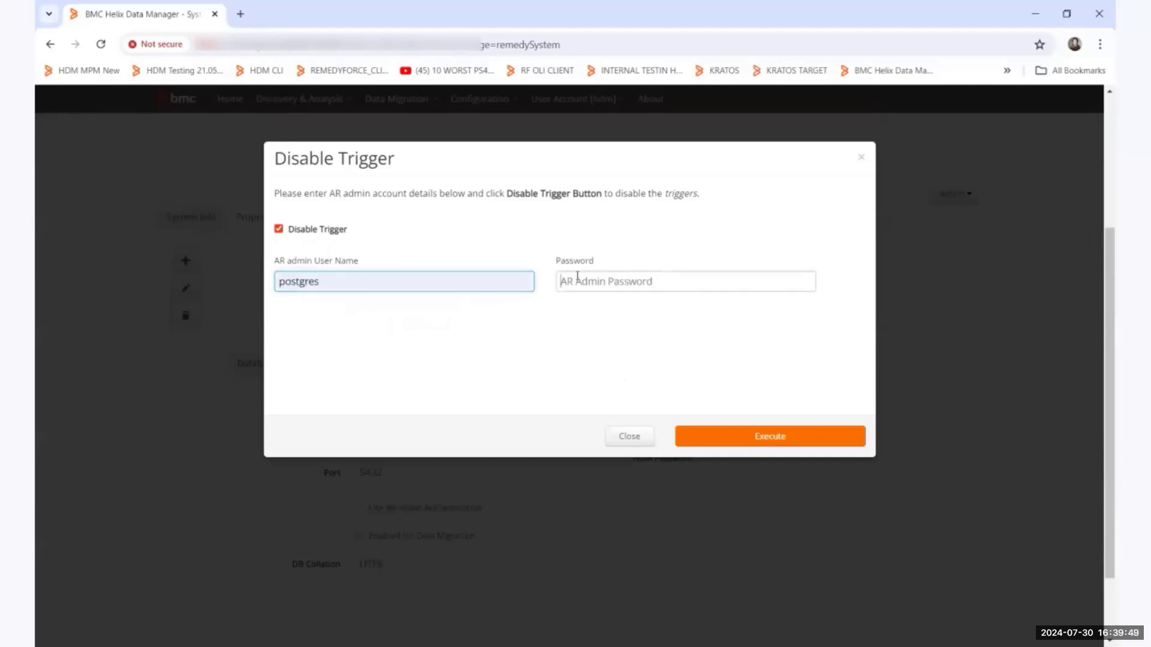
pyautogui.write('po•••••')
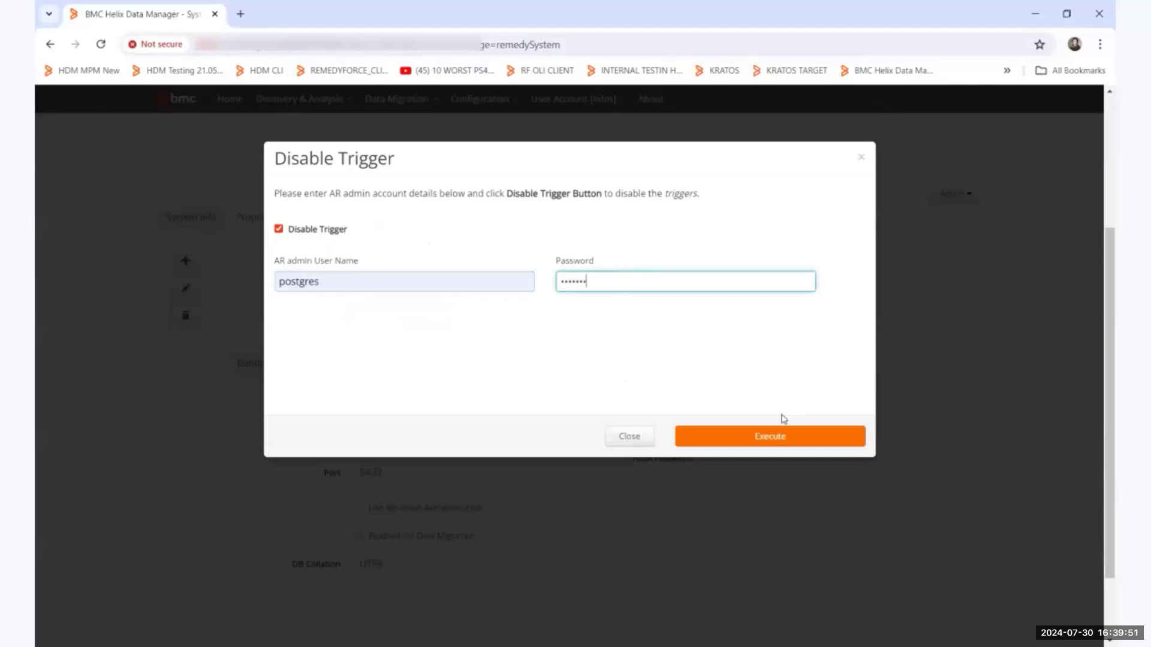
pyautogui.click(768, 444)
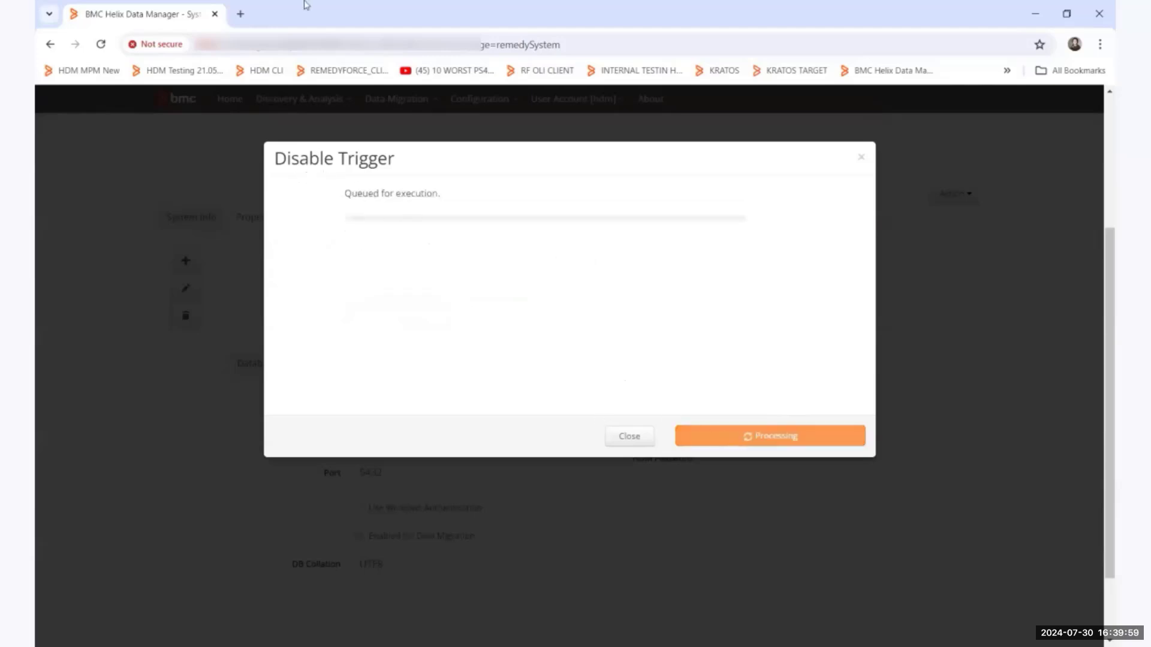
pyautogui.click(621, 439)
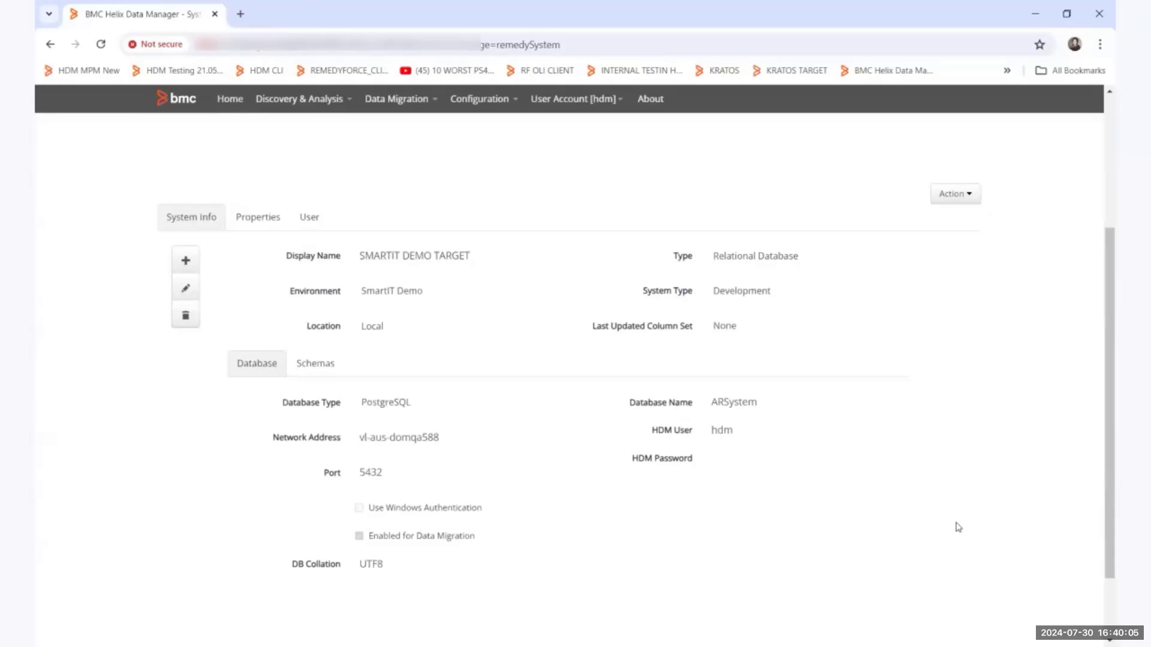
# Review the Data Dictionary Discovery options for SMARTIT DEMO TARGET and close the dialog without starting a discovery.
pyautogui.scroll(1, 958, 527)
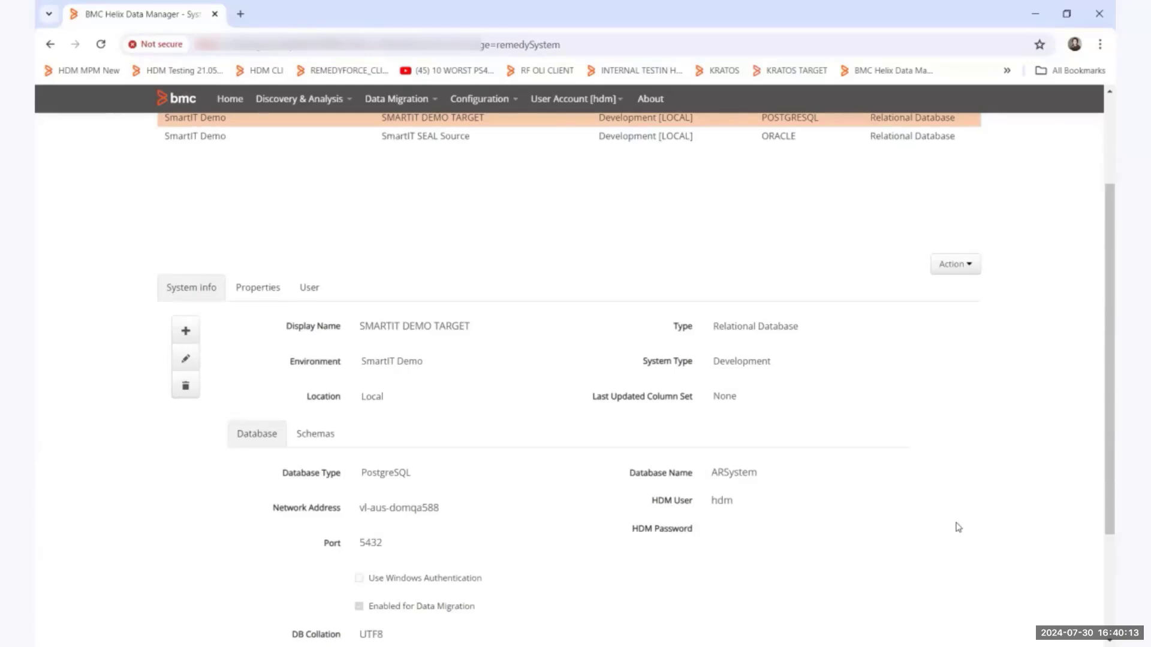
pyautogui.click(957, 271)
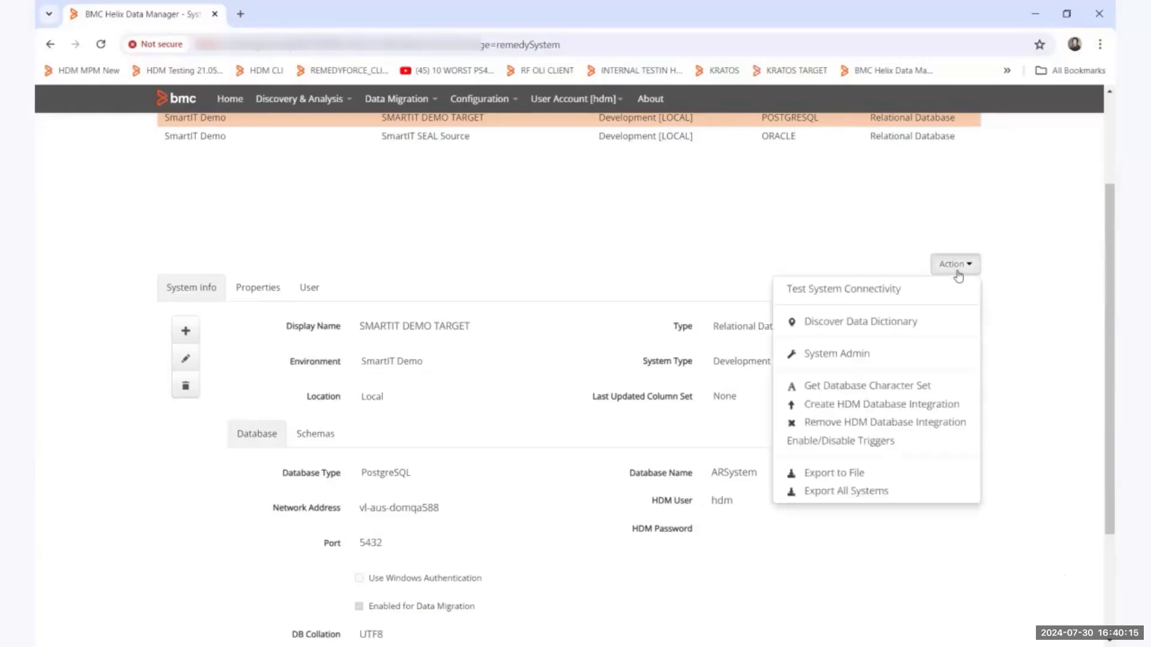
pyautogui.click(874, 324)
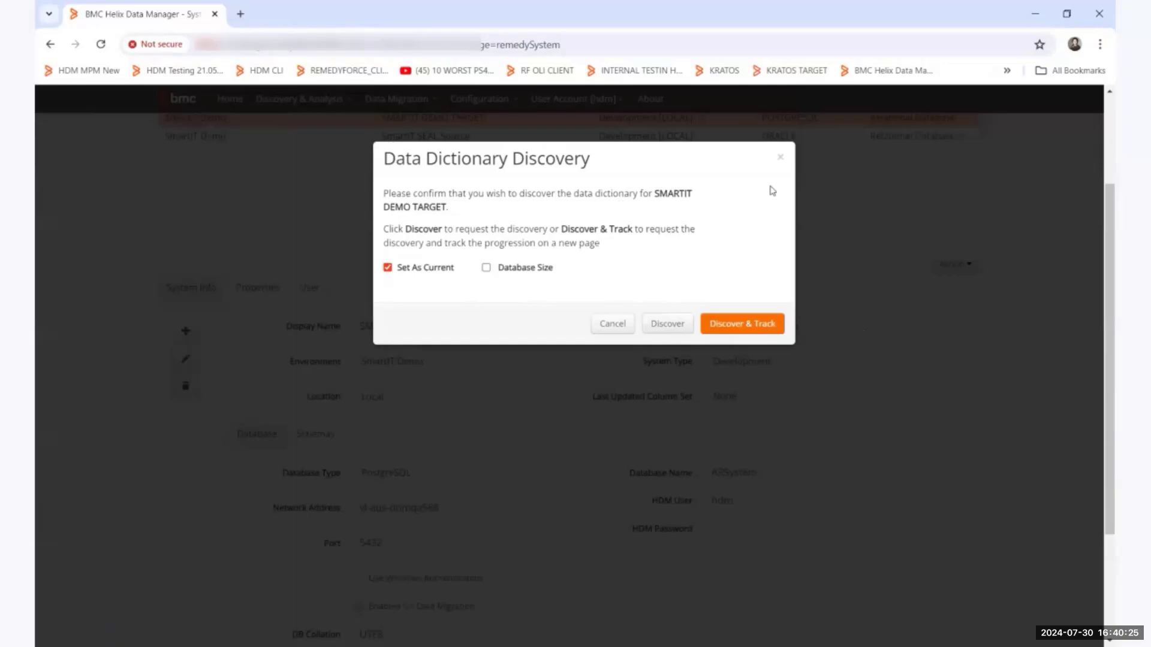
pyautogui.click(781, 158)
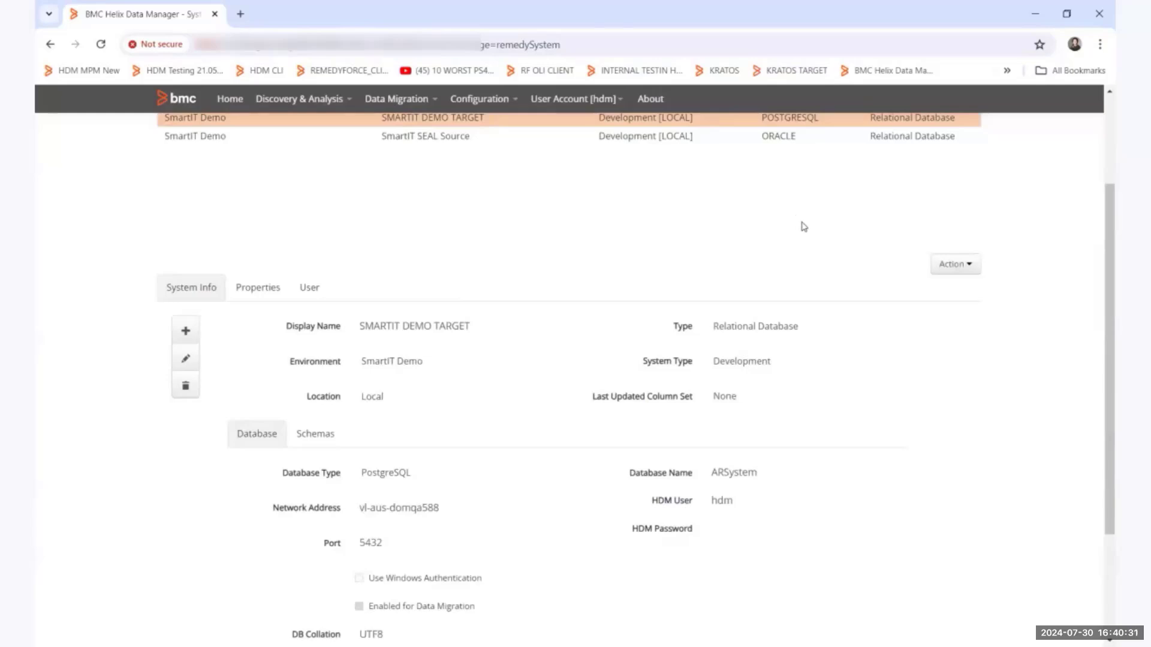
# Go to the home page's SmartIT Demo systems and view the data dictionary of SmartIT SEAL Source.
pyautogui.scroll(2, 773, 237)
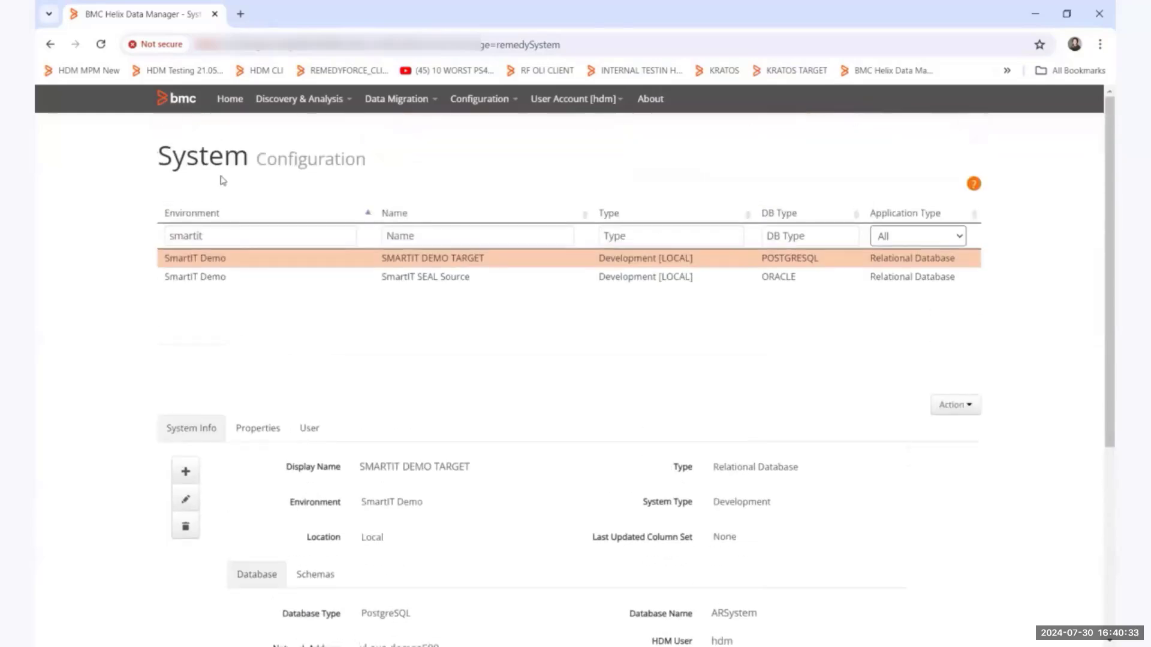
pyautogui.click(235, 106)
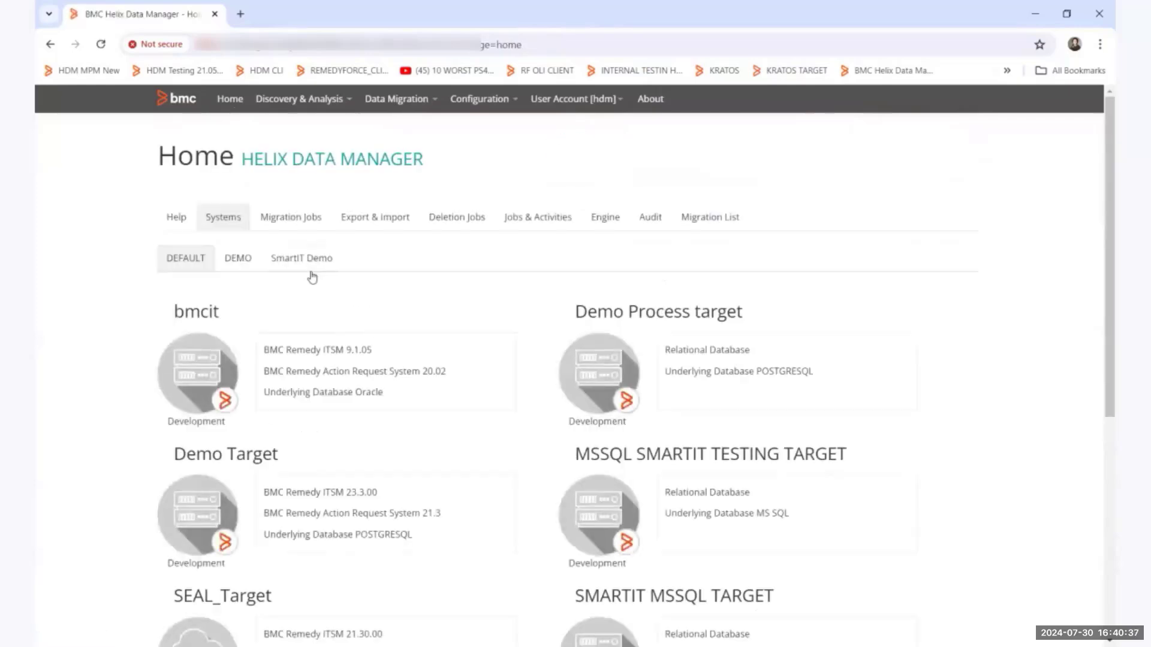
pyautogui.click(311, 268)
pyautogui.click(625, 392)
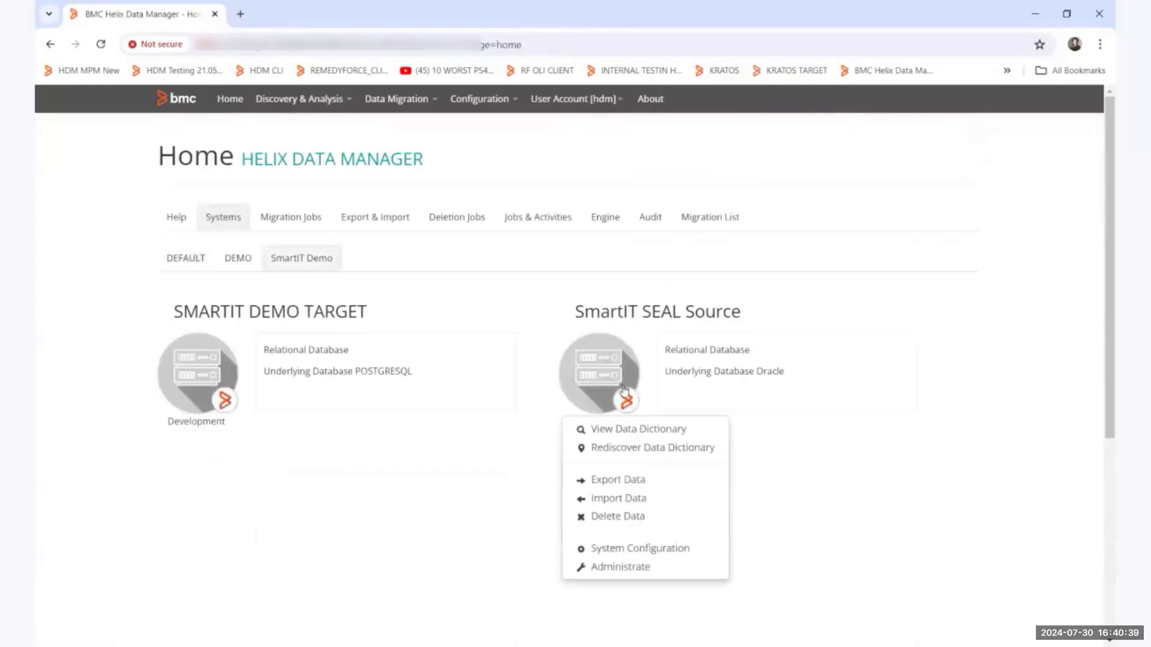
pyautogui.click(628, 428)
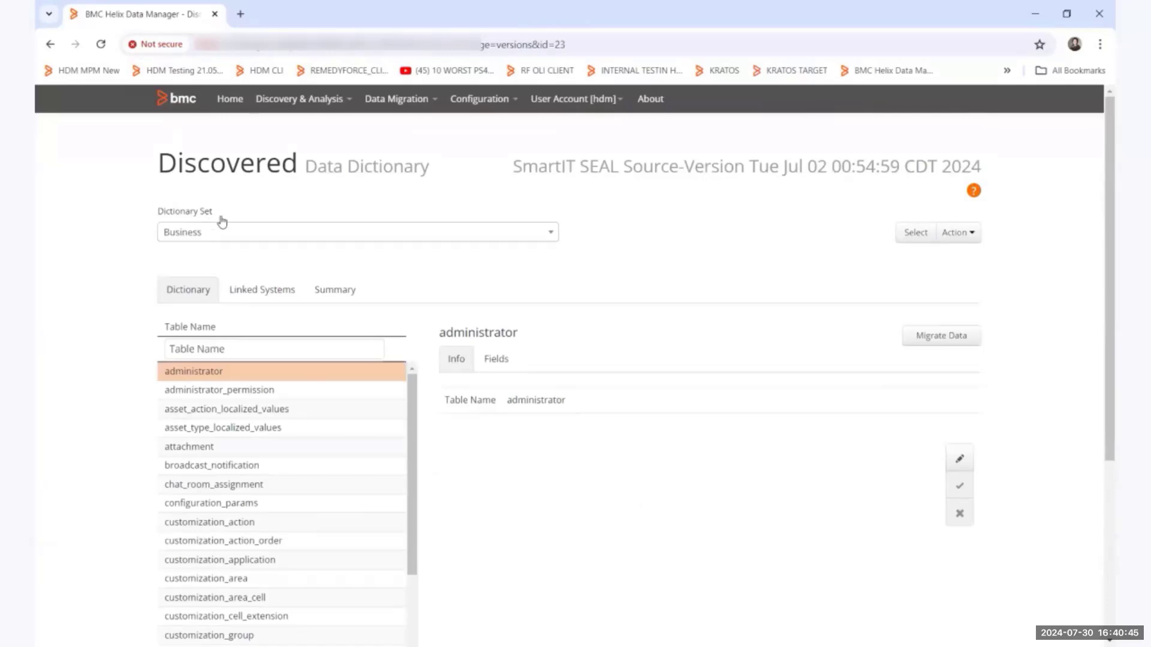
# Examine the tables of the System dictionary set, and return to the Business set.
pyautogui.click(197, 241)
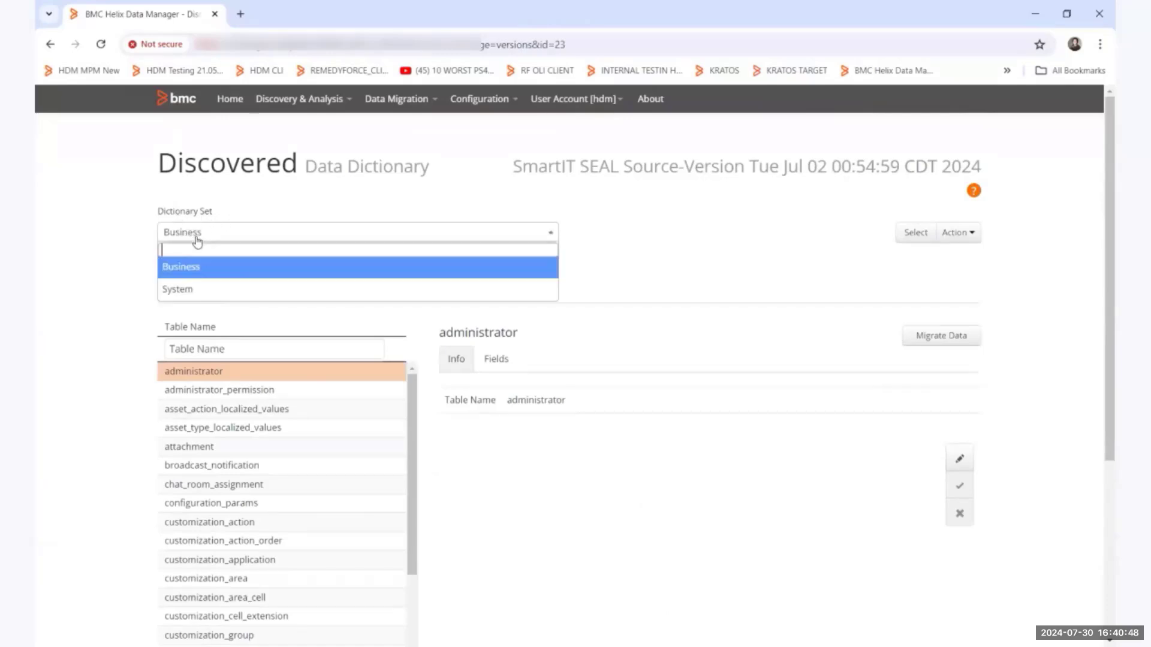
pyautogui.click(187, 290)
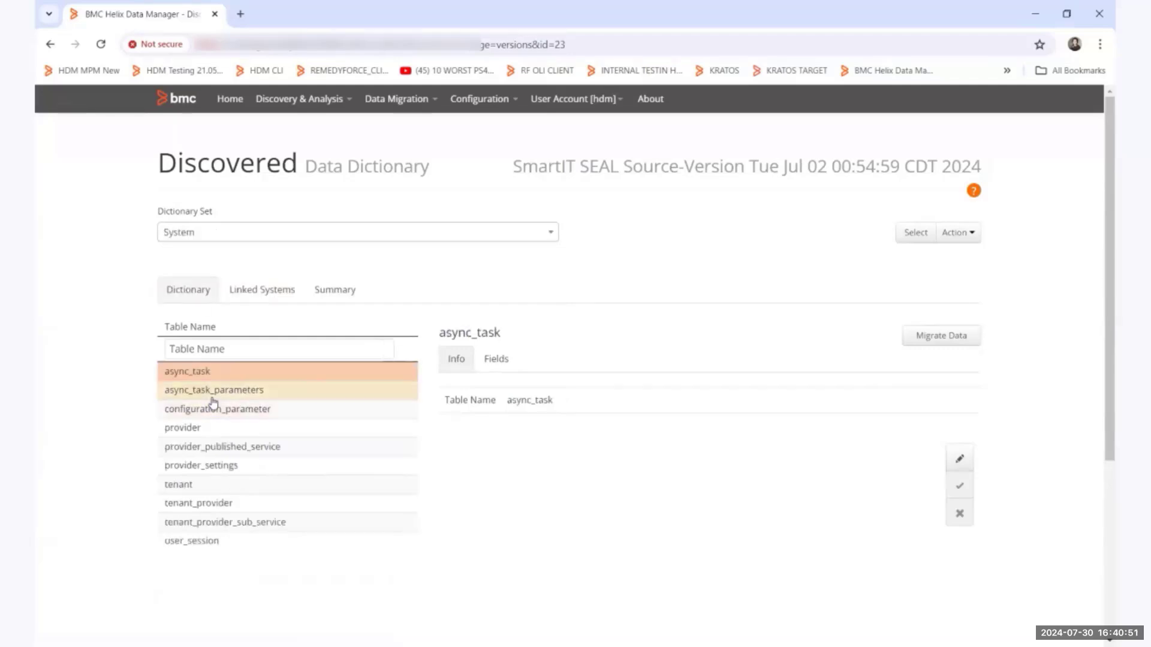
pyautogui.click(187, 239)
pyautogui.click(182, 267)
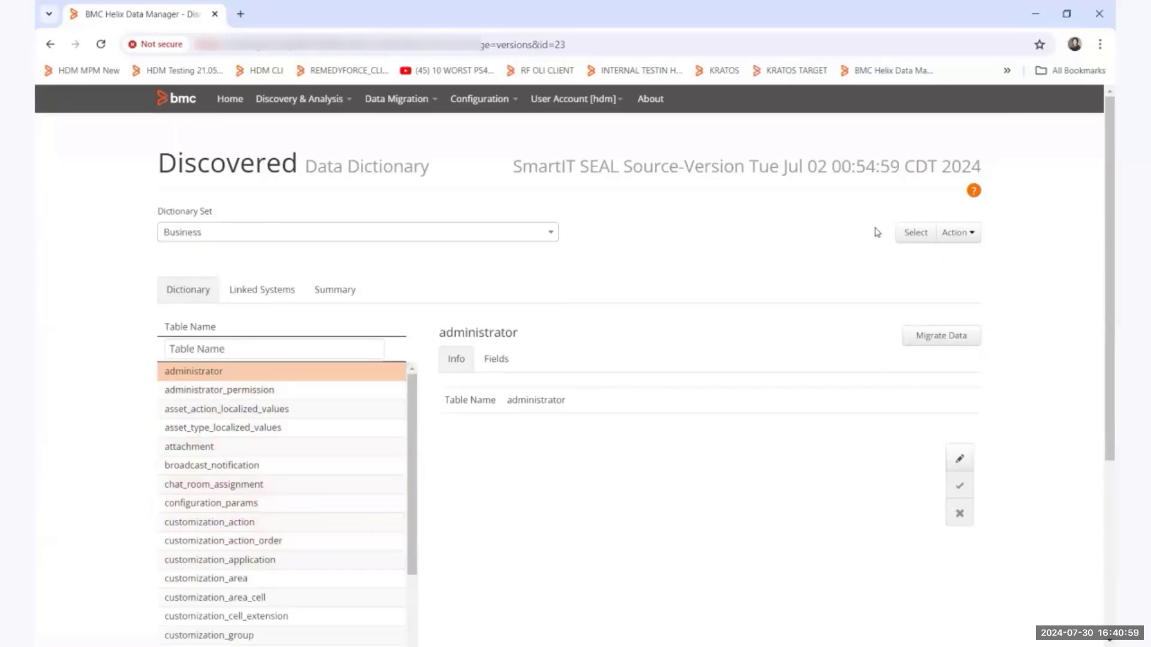
# Open the data dictionary of SMARTIT DEMO TARGET from the home page's SmartIT Demo systems and examine its table list.
pyautogui.click(227, 102)
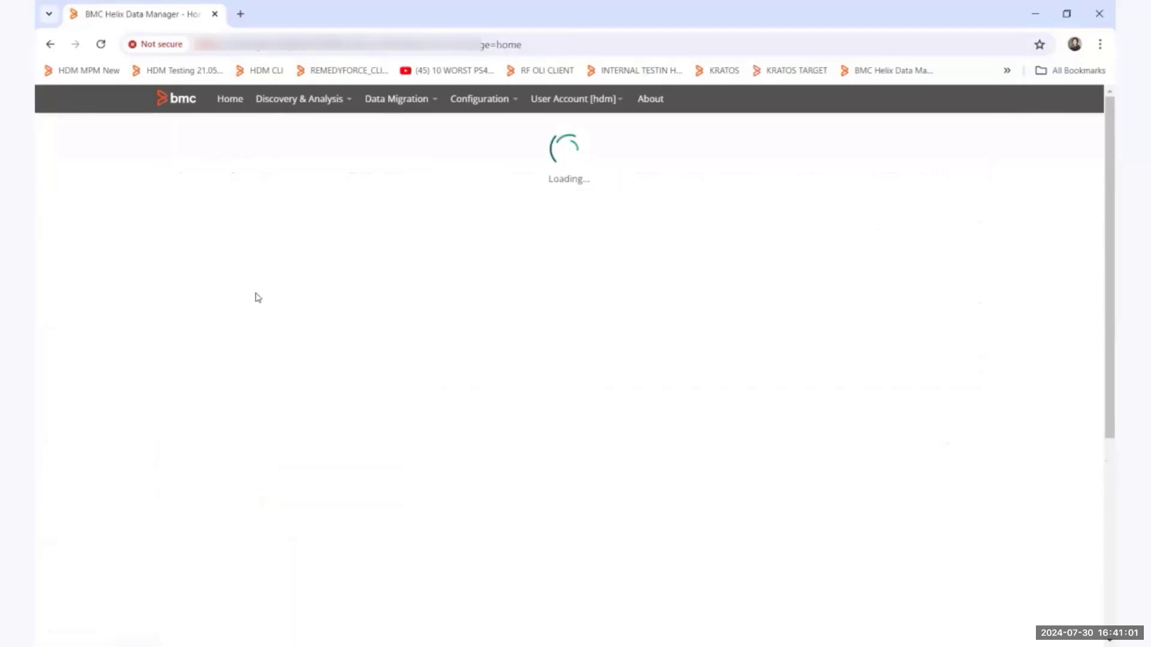
pyautogui.click(291, 261)
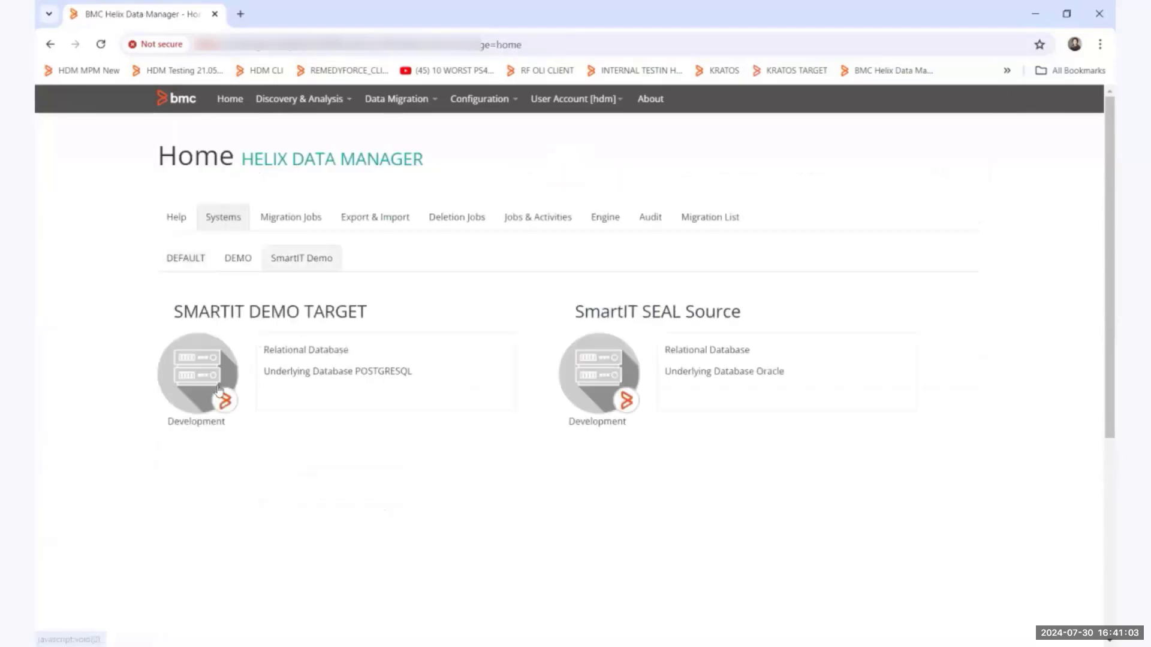
pyautogui.click(192, 367)
pyautogui.click(211, 427)
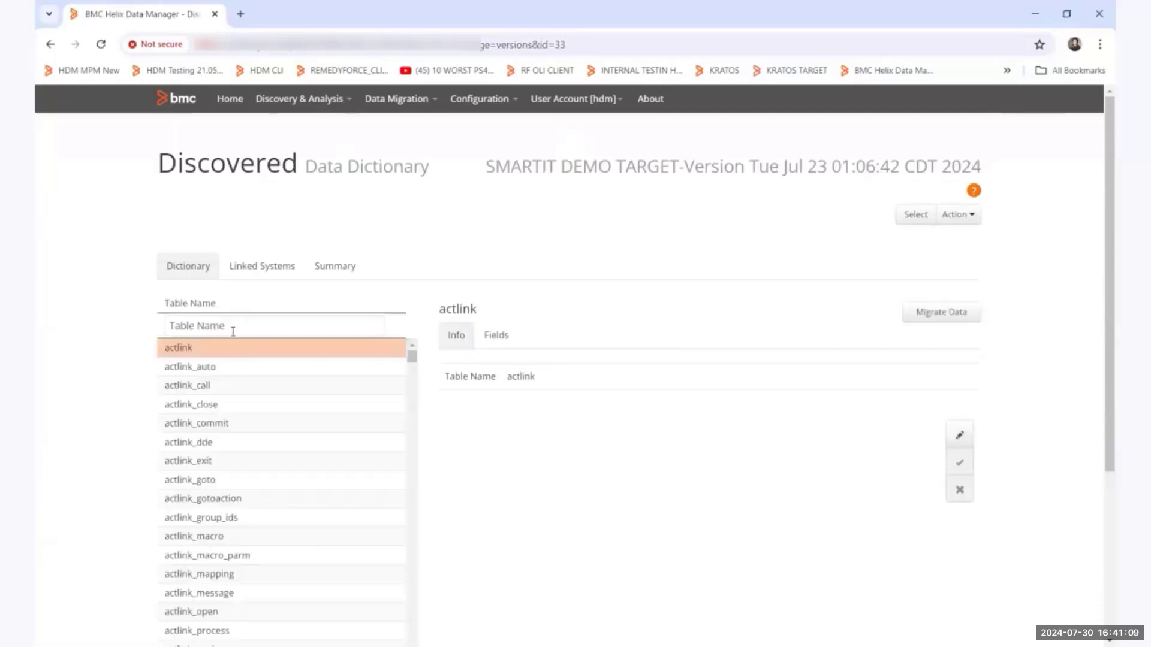
pyautogui.scroll(-1, 286, 424)
pyautogui.scroll(-15, 286, 424)
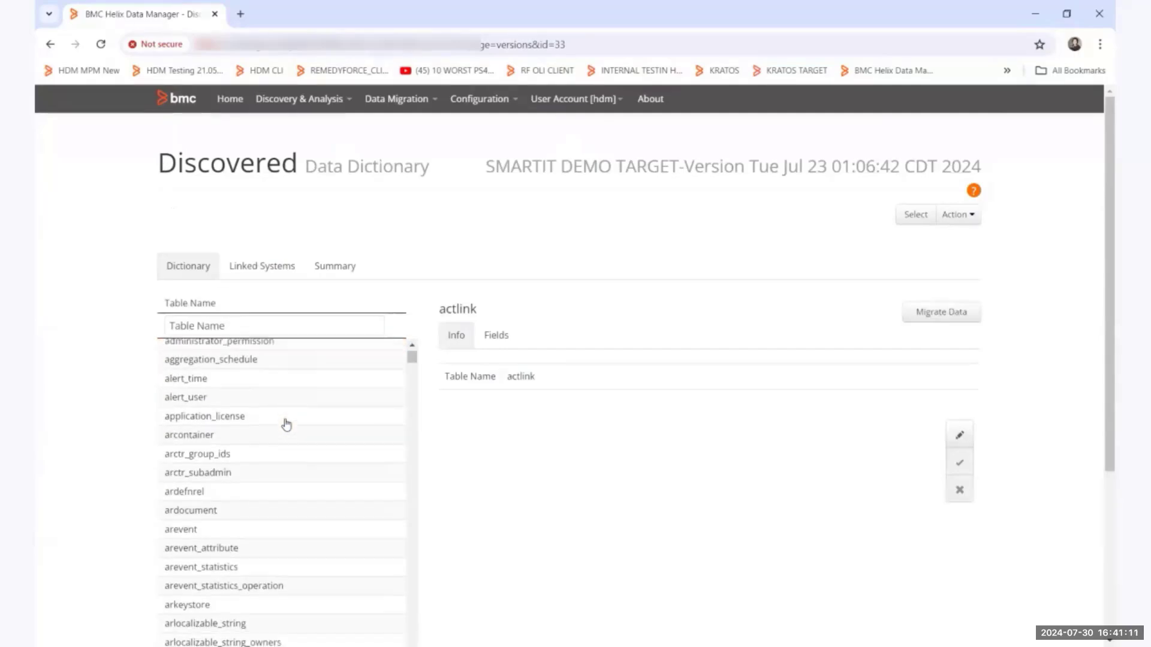
pyautogui.scroll(-1, 286, 424)
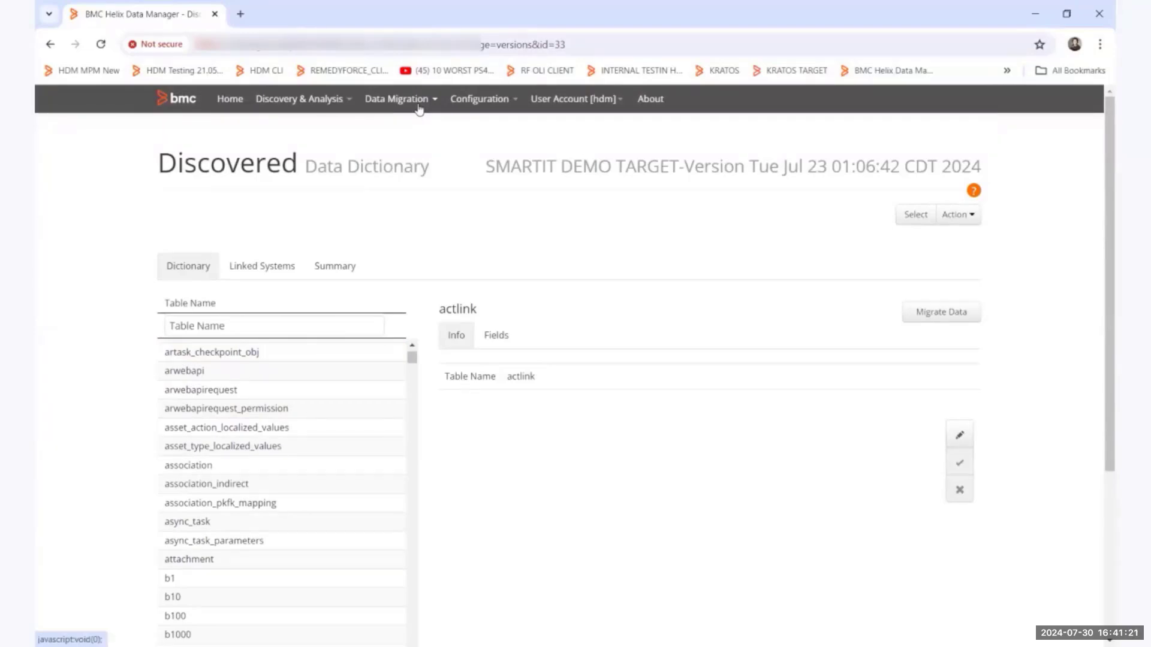
# In the File System configuration, set SmartIT SEAL Source as the source system and SMARTIT DEMO TARGET as the target system.
pyautogui.click(470, 105)
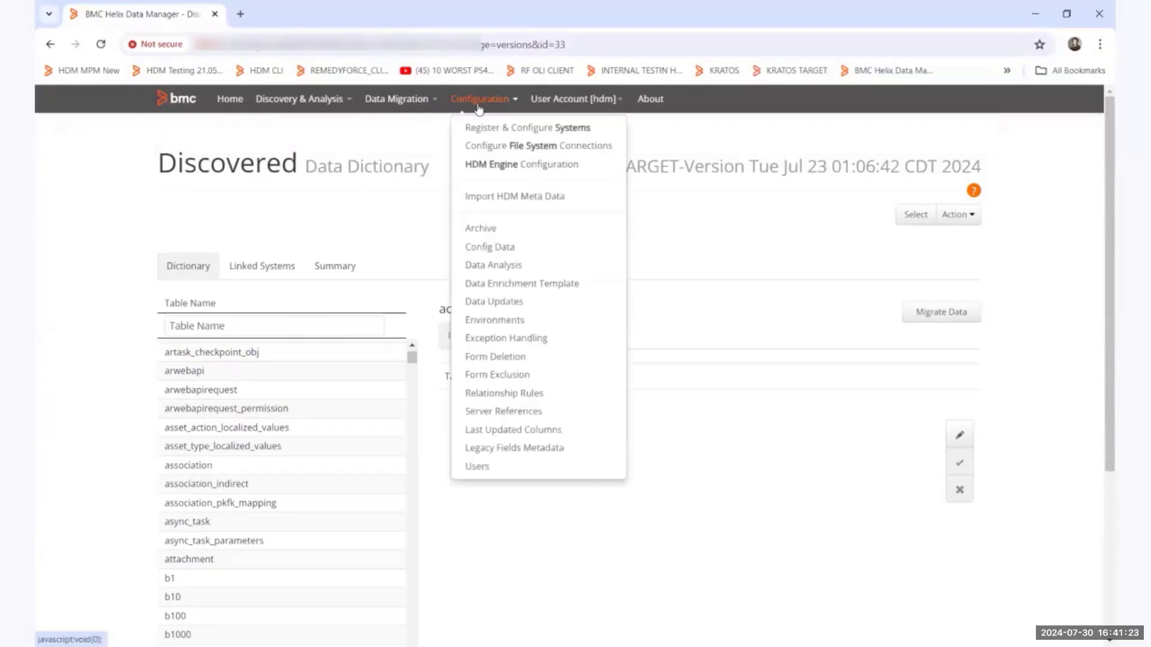
pyautogui.click(484, 146)
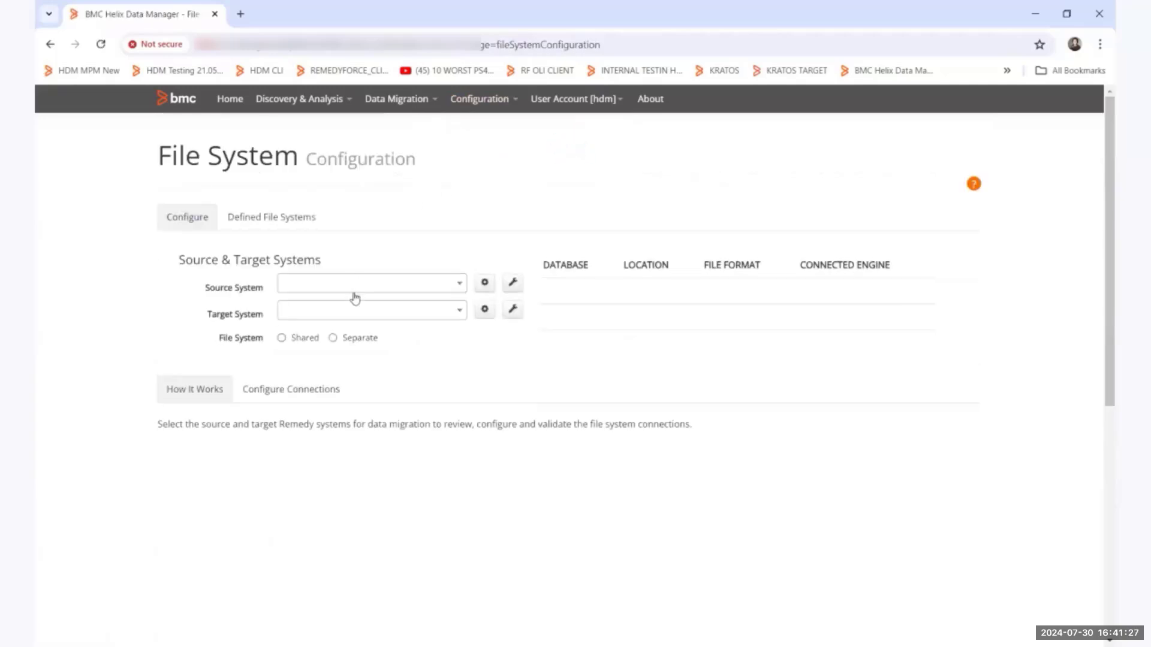
pyautogui.click(360, 287)
pyautogui.write('sma')
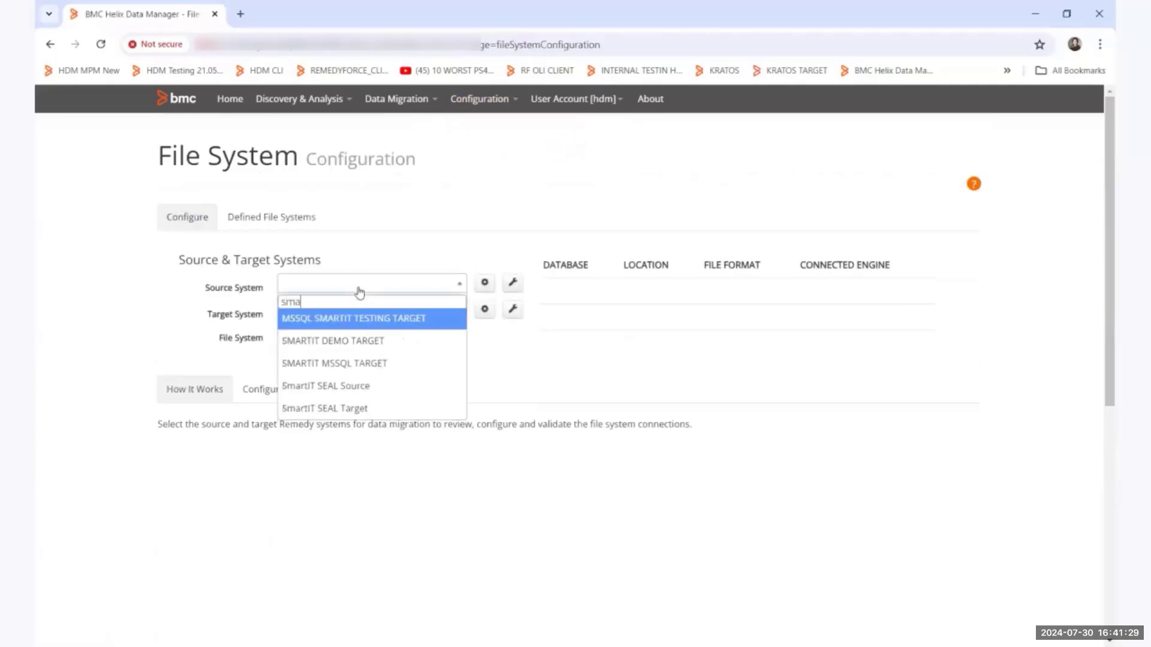
pyautogui.write('rtit')
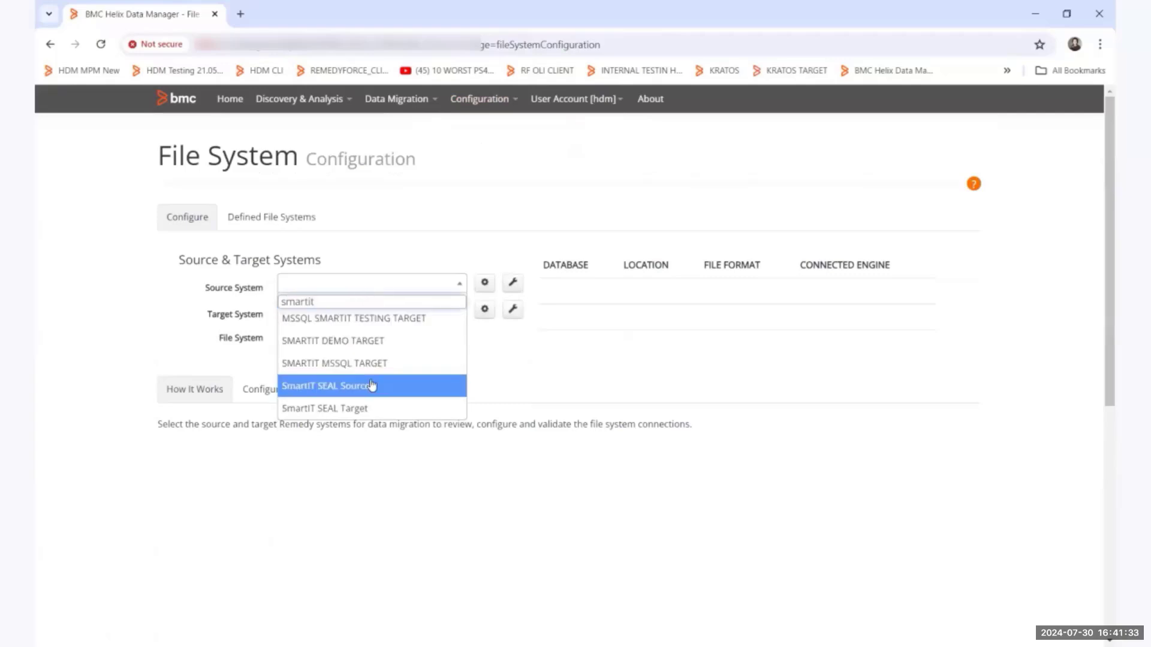
pyautogui.click(372, 386)
pyautogui.click(360, 313)
pyautogui.write('smart')
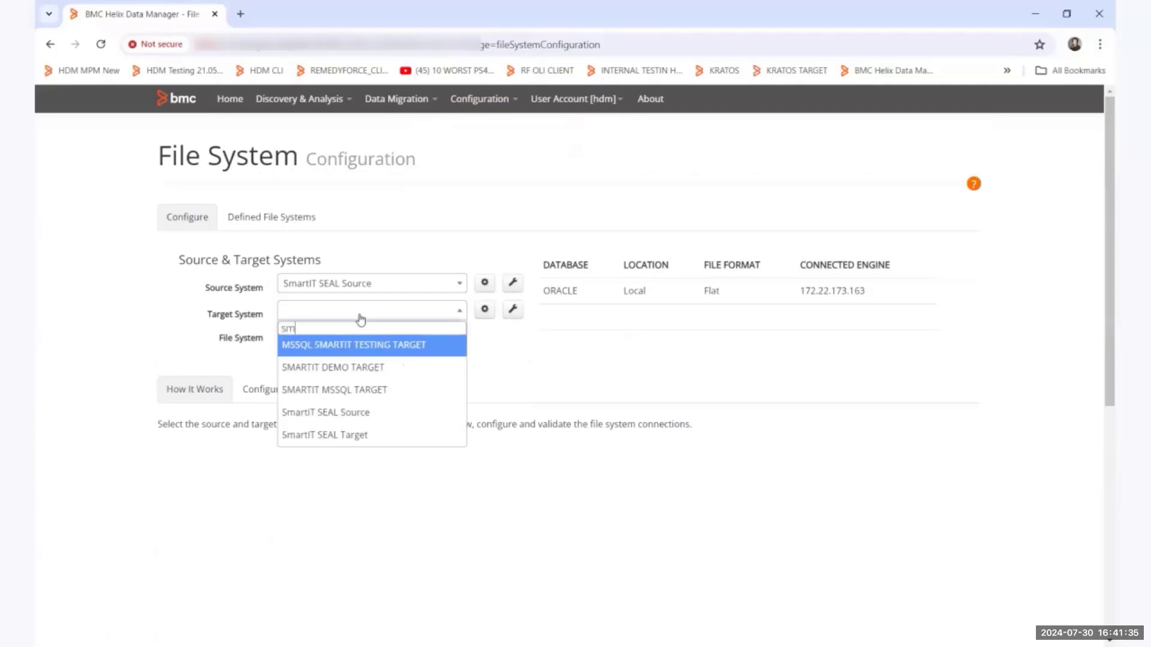
pyautogui.click(361, 377)
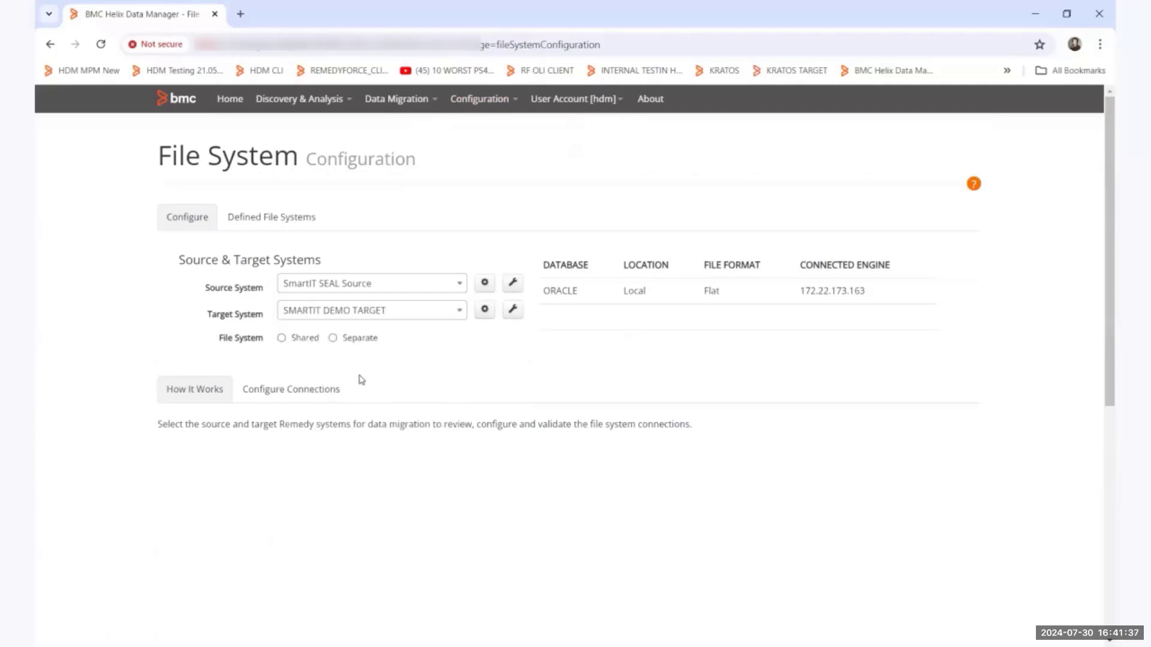
# Save the shared file system connections for export and import, using the Local file system and the engine path C:\HDM.
pyautogui.click(265, 396)
pyautogui.scroll(-1, 654, 465)
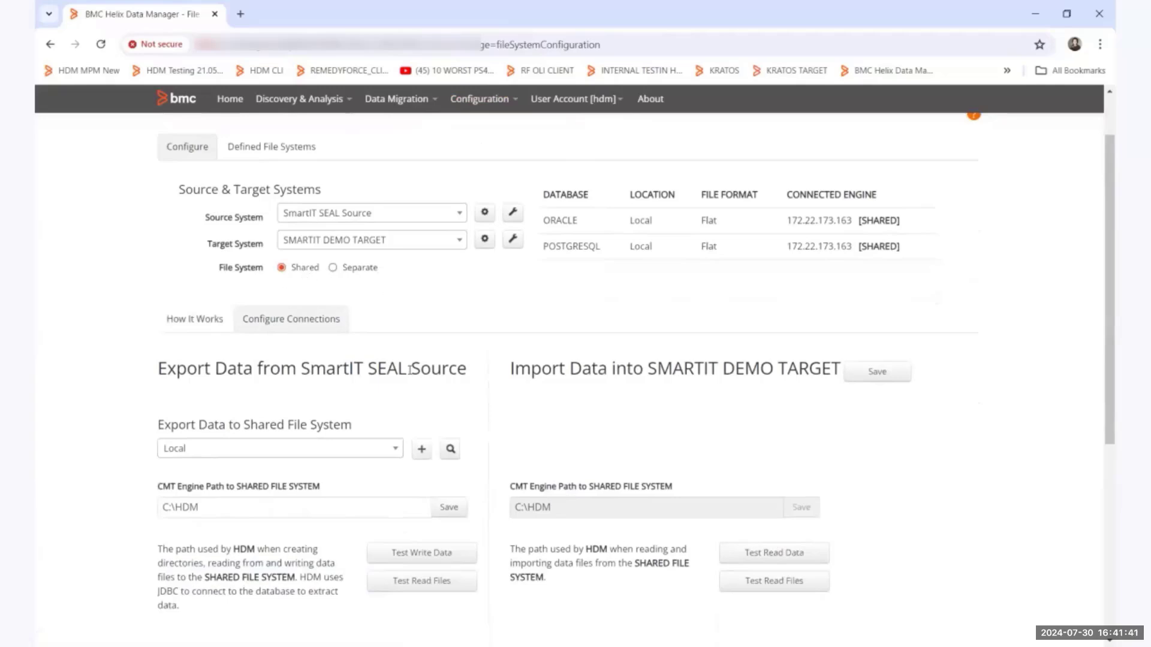
pyautogui.click(448, 514)
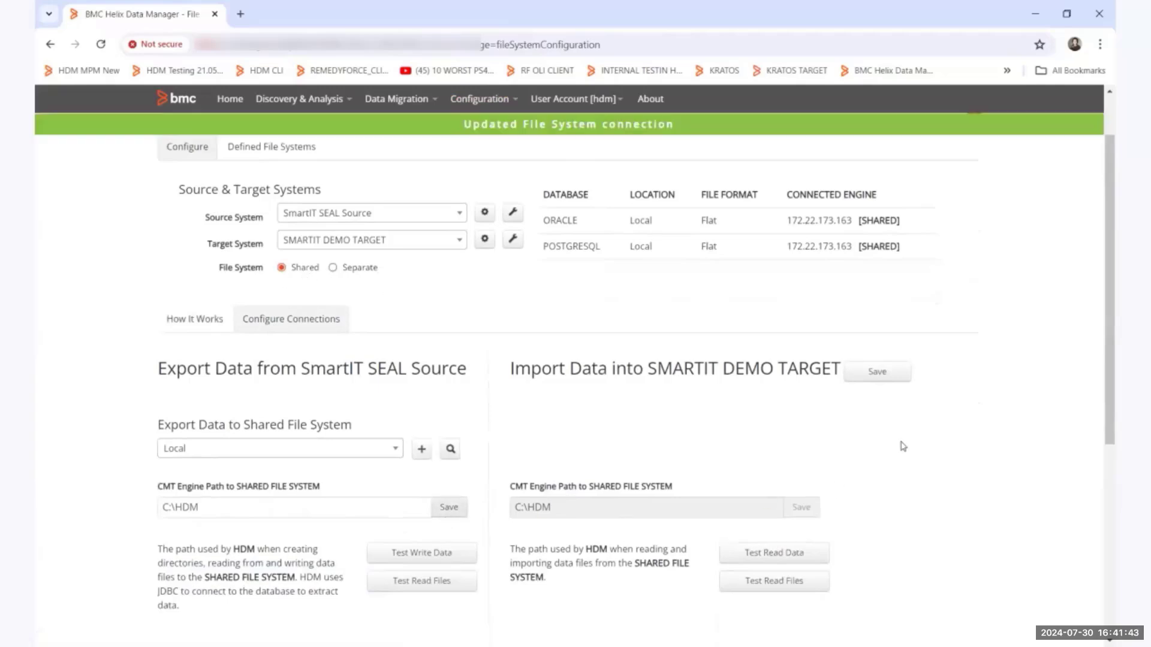
pyautogui.click(861, 376)
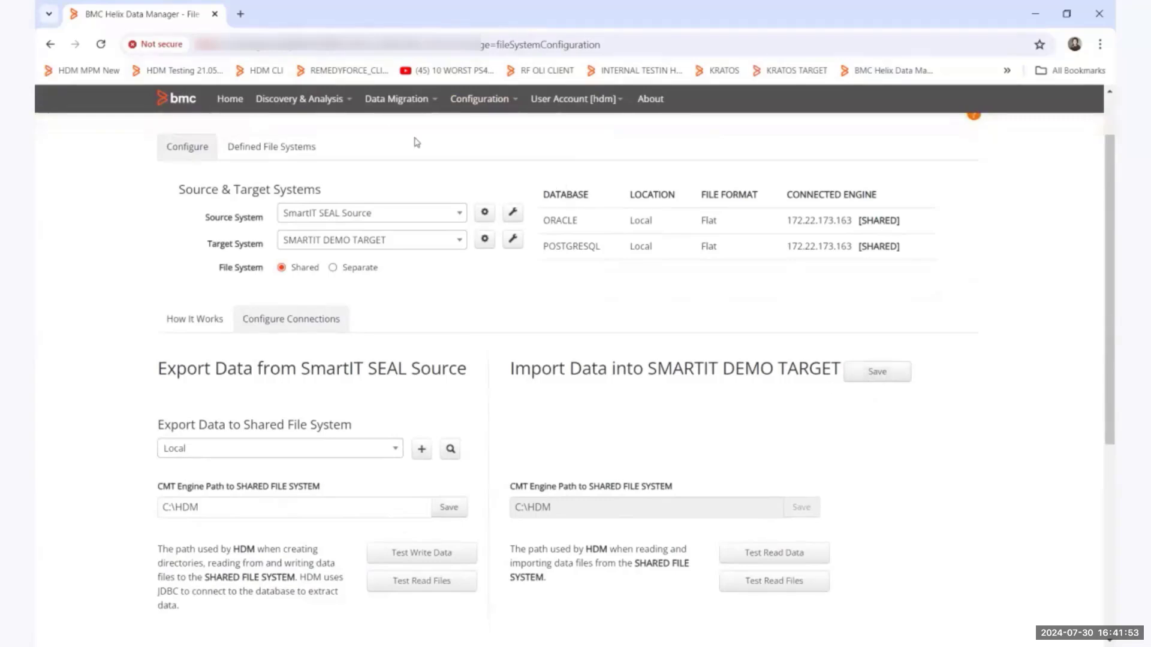
# Filter the migration packs by the name smartit and select the pack Template Upgrade SmartIT 18.05 and above to 22.1.
pyautogui.click(390, 107)
pyautogui.click(403, 182)
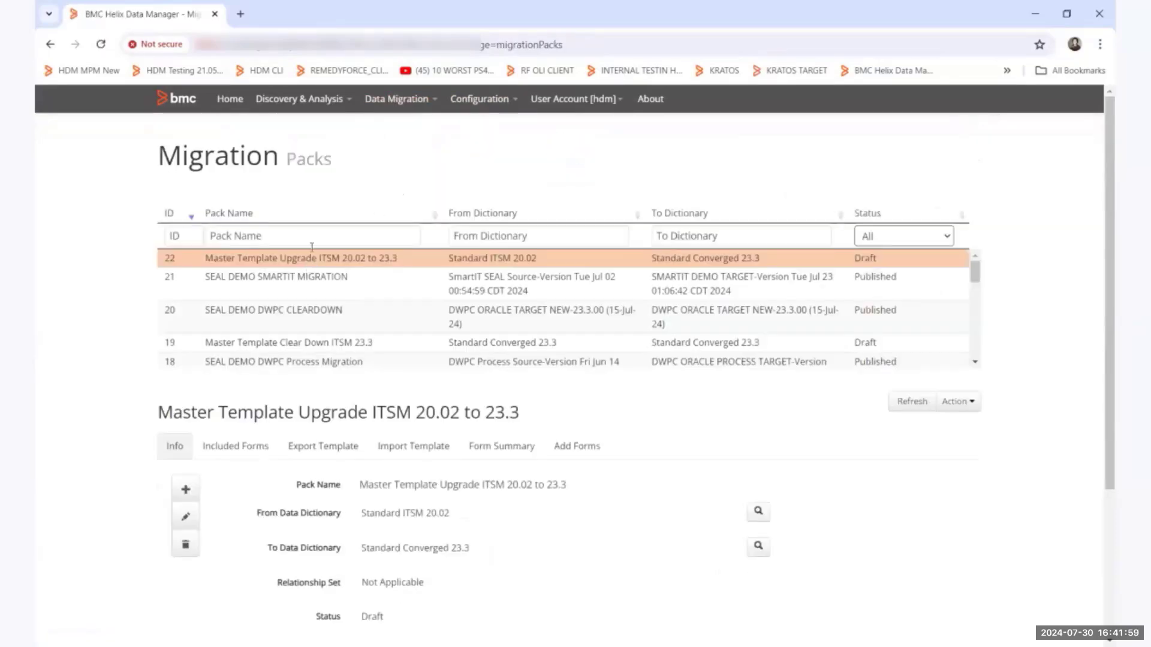
pyautogui.click(307, 236)
pyautogui.write('smartit')
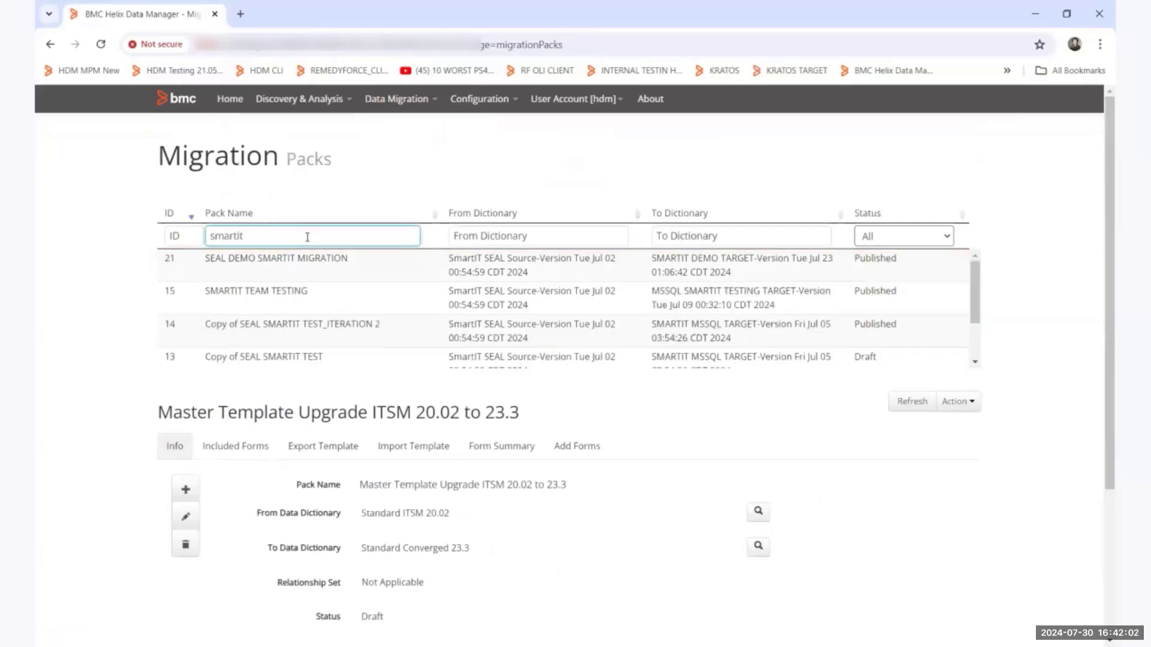
pyautogui.scroll(-2, 306, 294)
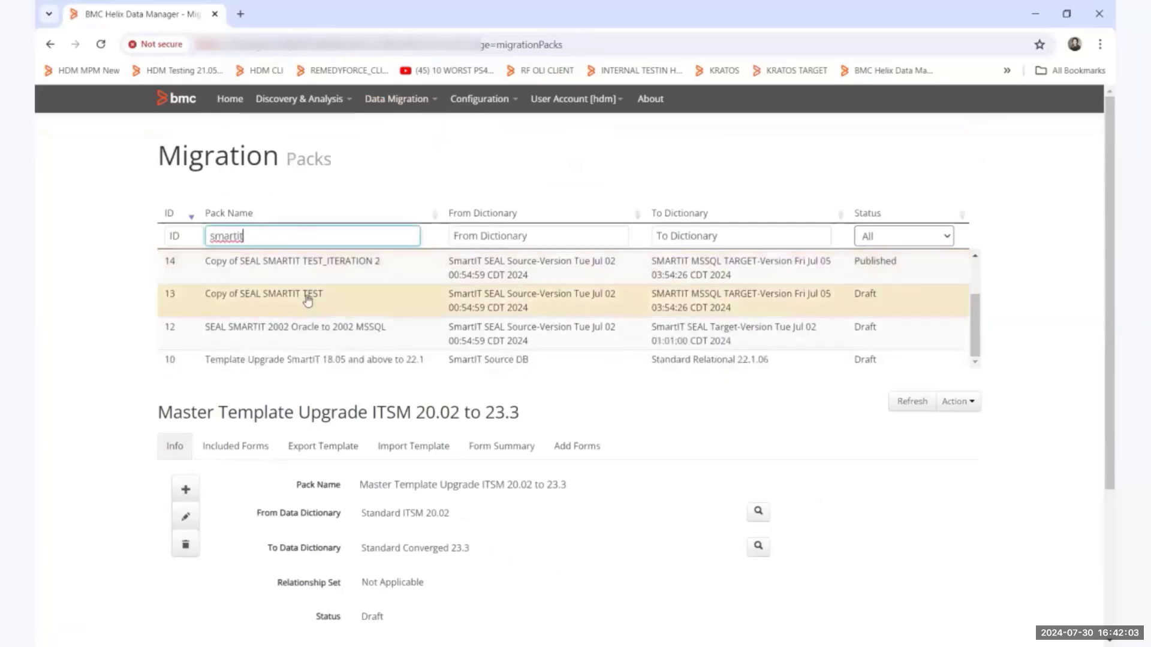
pyautogui.click(292, 364)
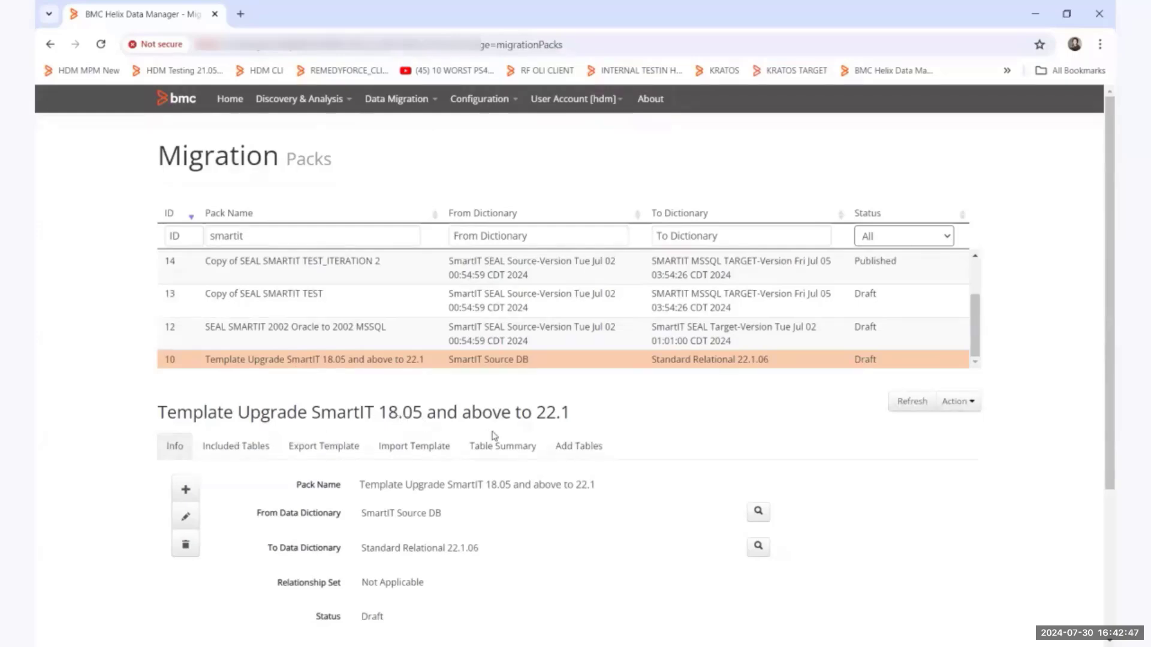
# Examine the tables included in the SmartIT 18.05 template pack's DEFAULT migration set, and return to the pack's general information.
pyautogui.scroll(-1, 492, 448)
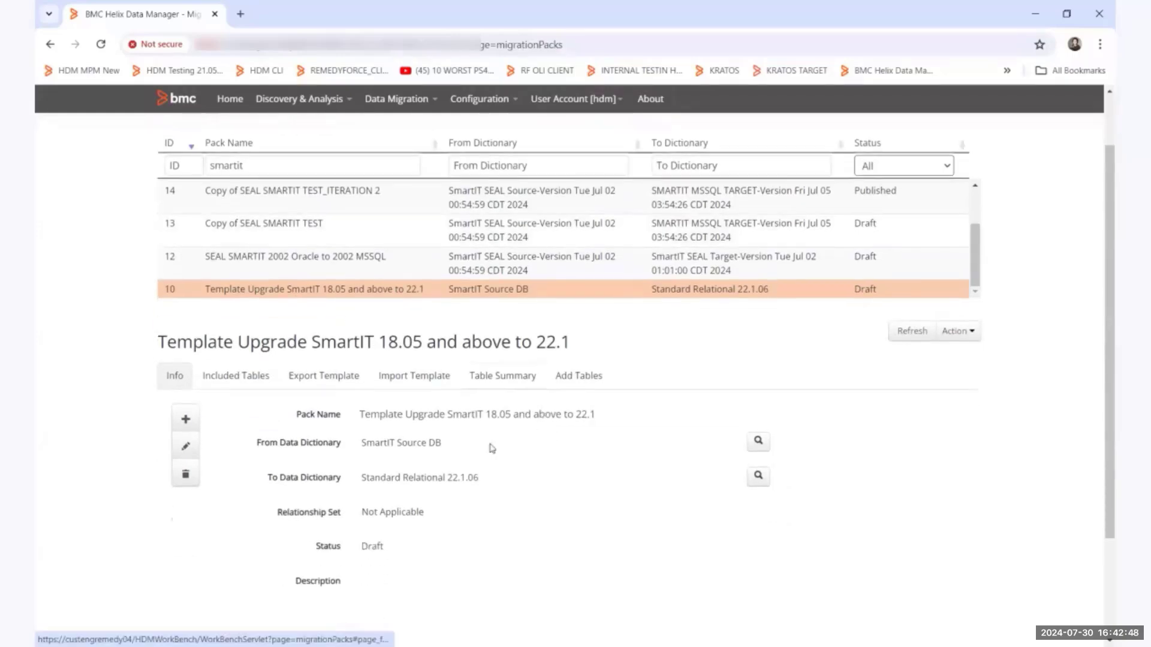
pyautogui.click(243, 378)
pyautogui.scroll(-1, 361, 494)
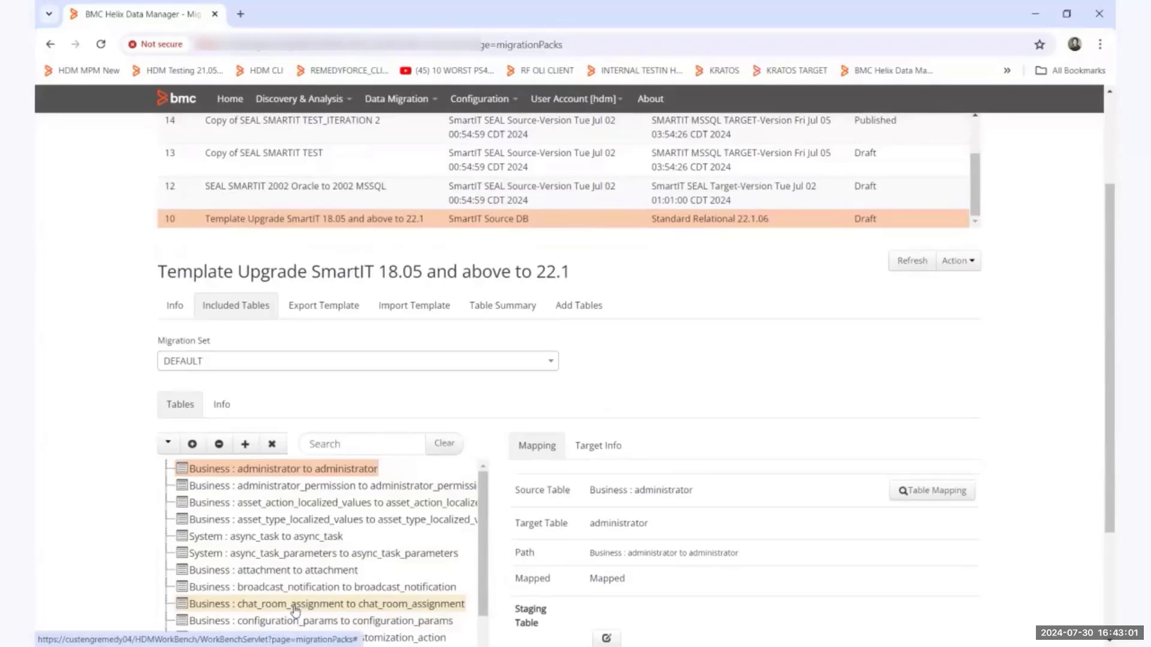
pyautogui.scroll(-2, 290, 580)
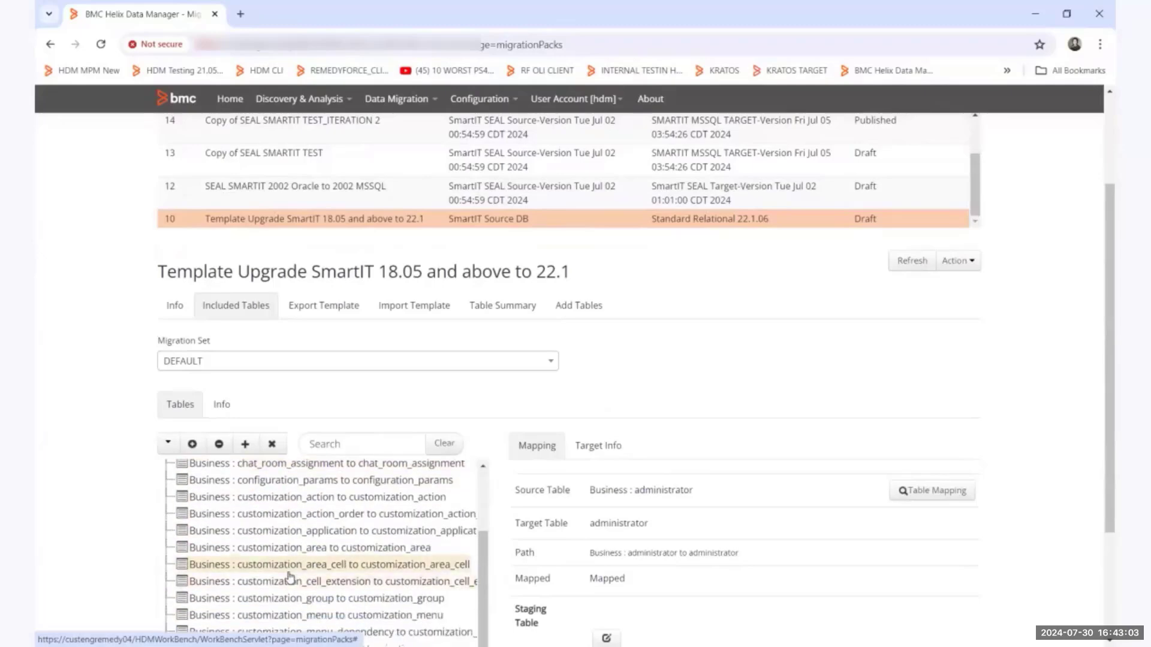
pyautogui.scroll(-1, 289, 578)
pyautogui.scroll(-3, 290, 578)
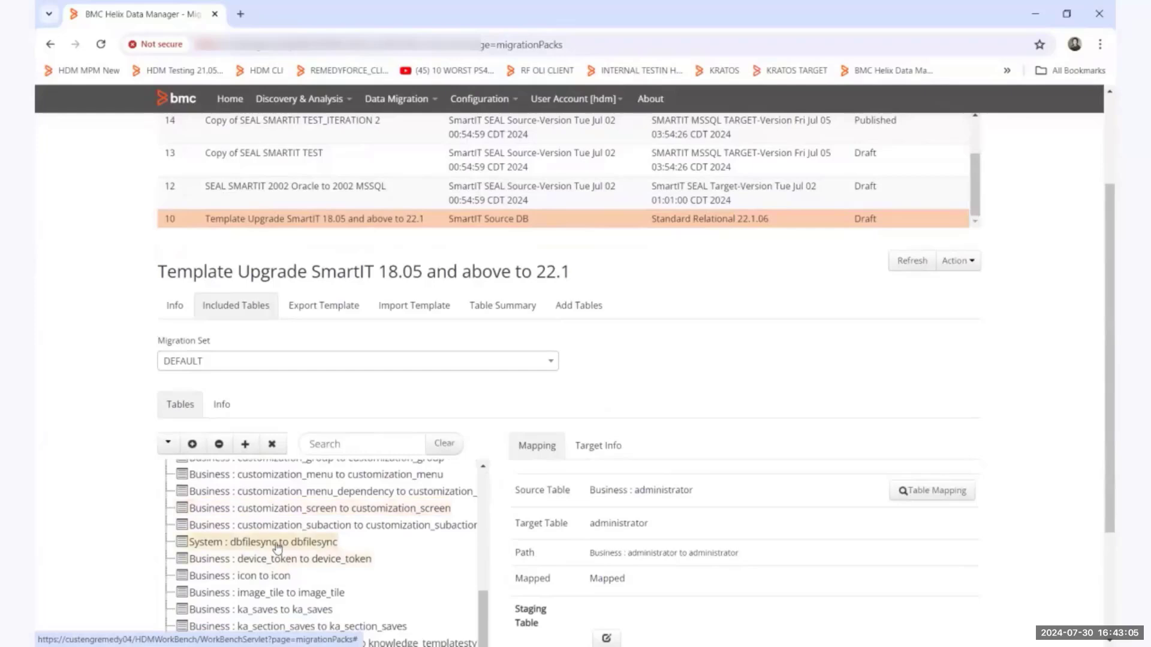
pyautogui.scroll(-4, 258, 556)
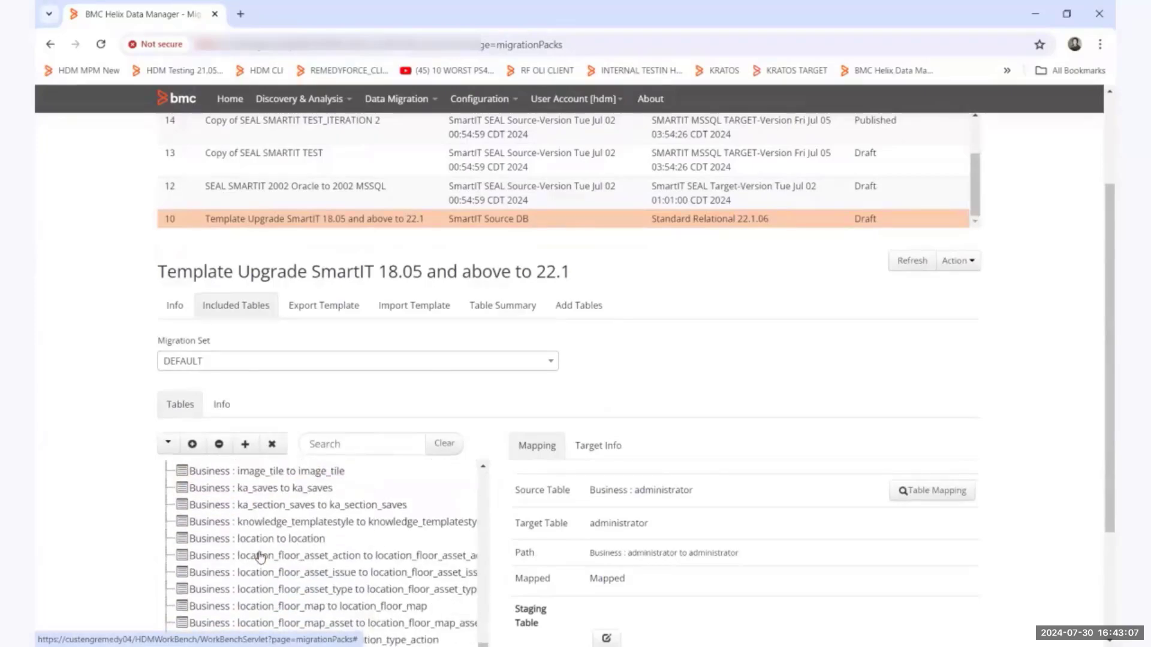
pyautogui.scroll(10, 258, 554)
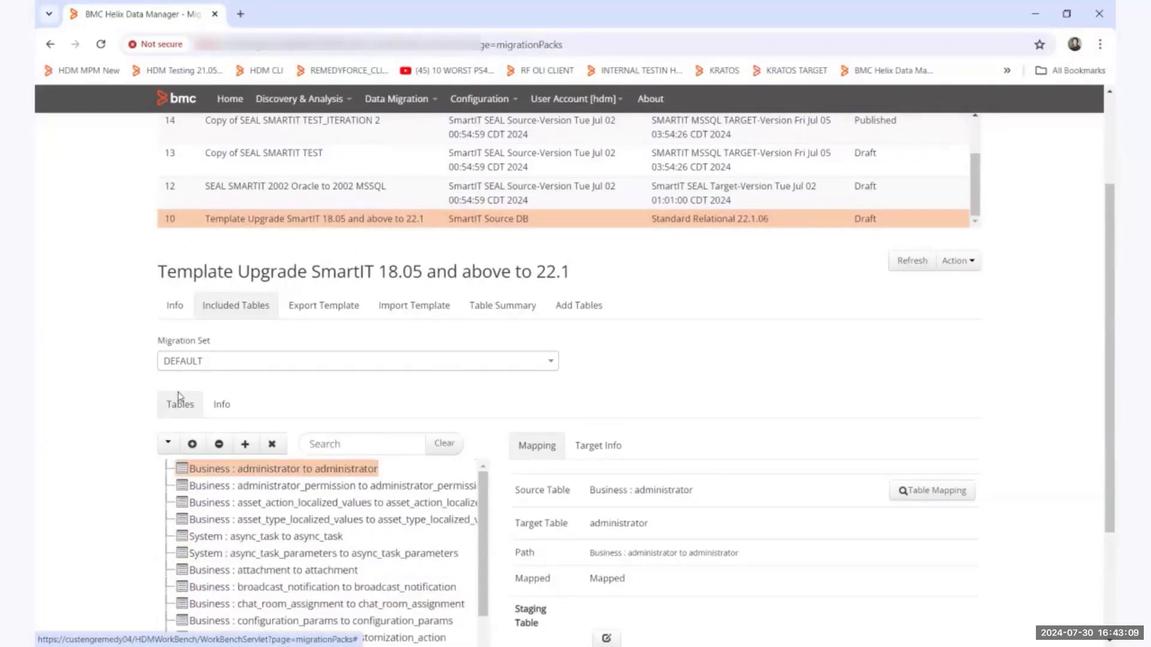
pyautogui.click(177, 306)
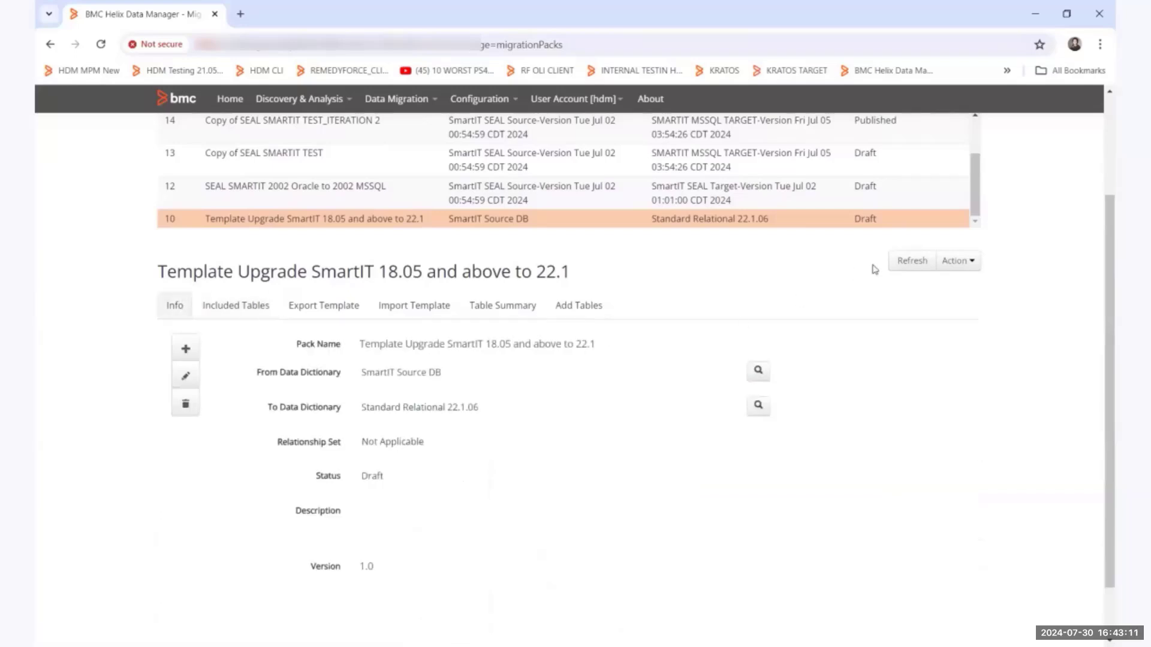
# Prepare a copy of the template pack with the SmartIT SEAL Source data dictionary as source and the SMARTIT DEMO TARGET dictionary as target.
pyautogui.click(970, 264)
pyautogui.click(944, 285)
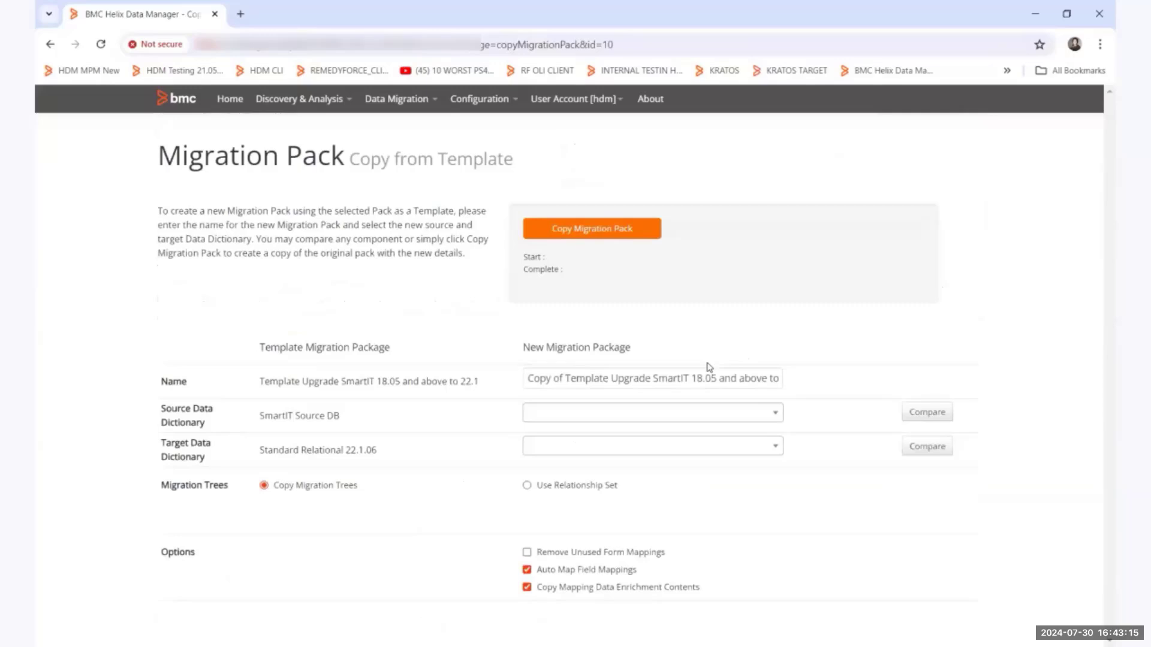
pyautogui.click(530, 417)
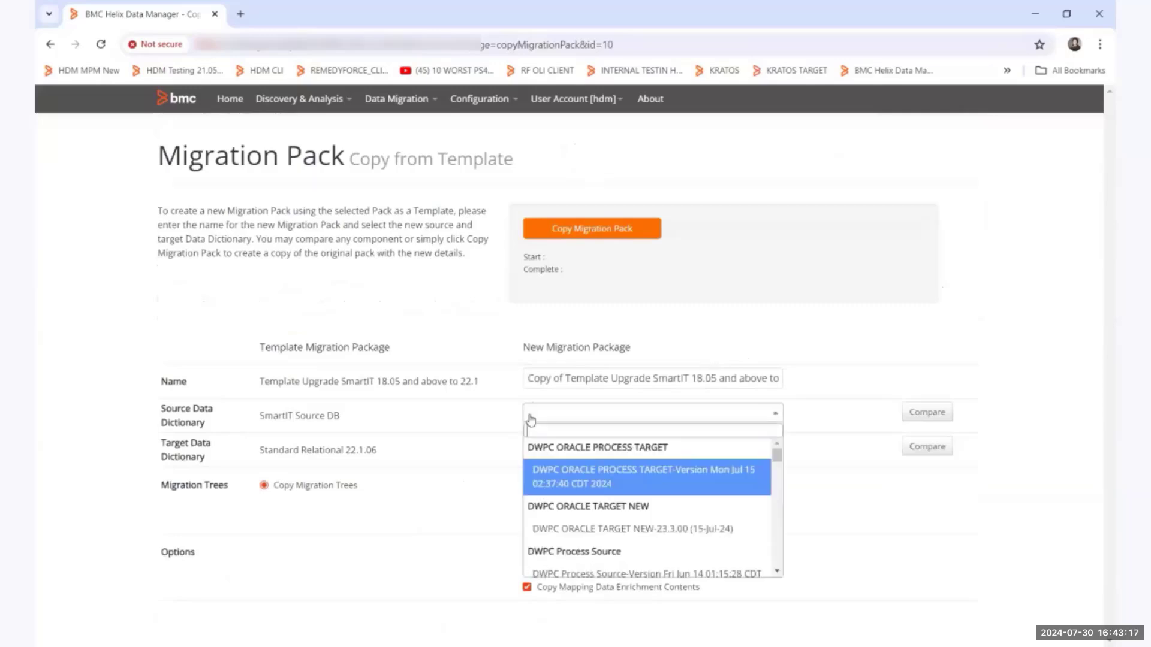
pyautogui.write('smartit')
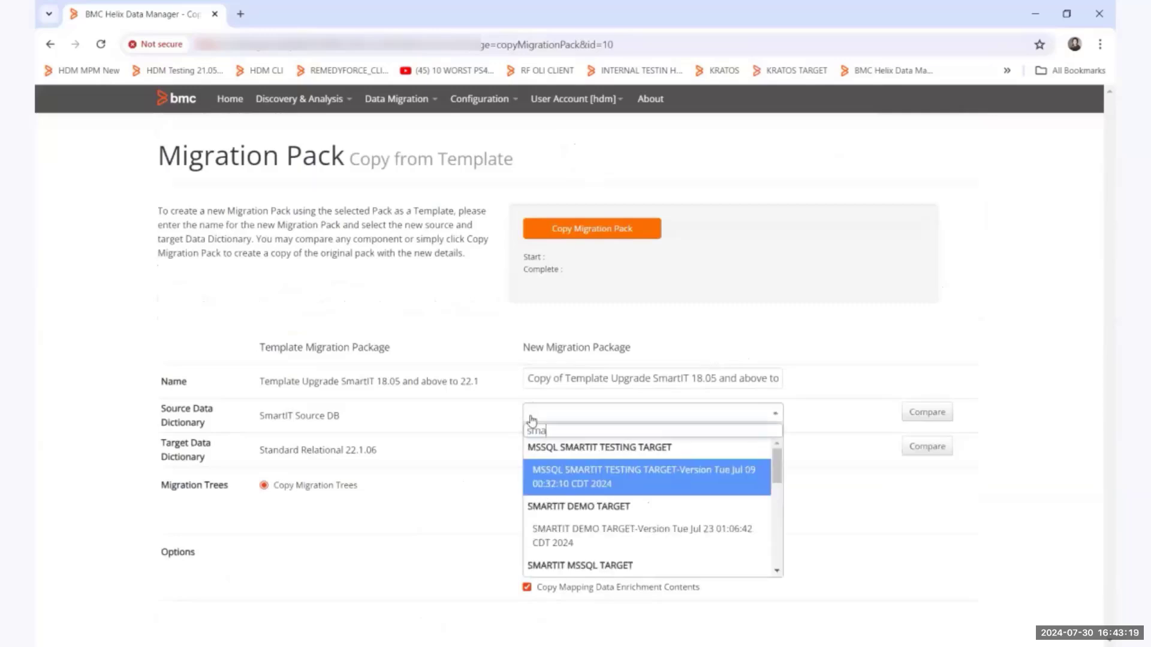
pyautogui.scroll(-3, 580, 506)
pyautogui.click(581, 506)
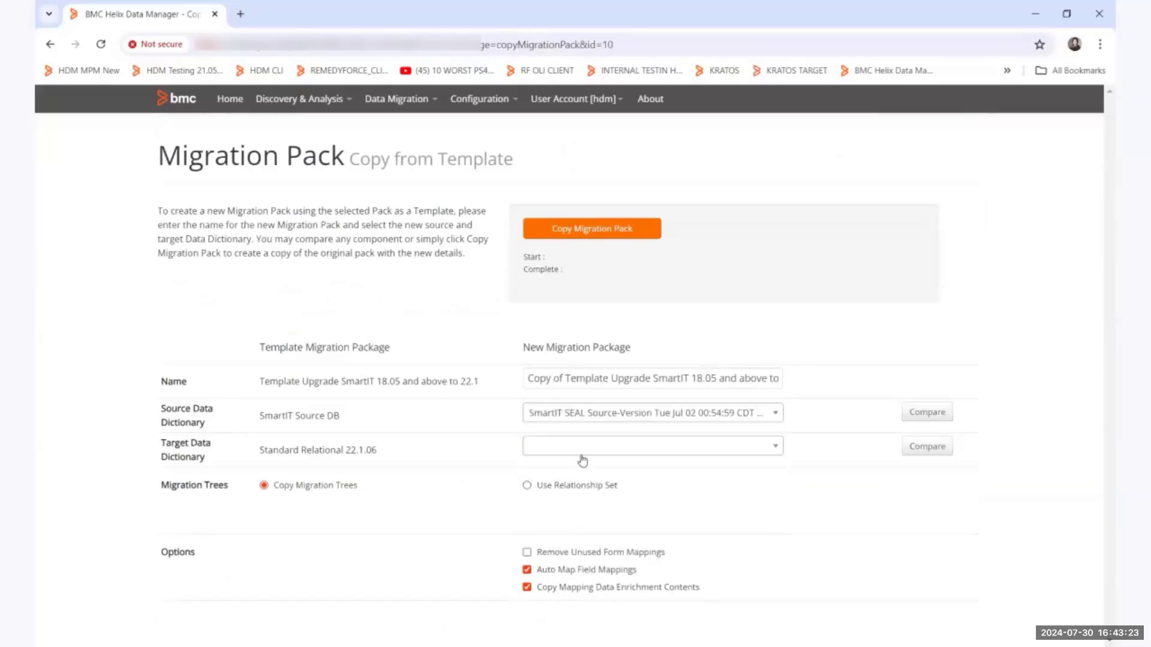
pyautogui.click(584, 449)
pyautogui.write('smartit')
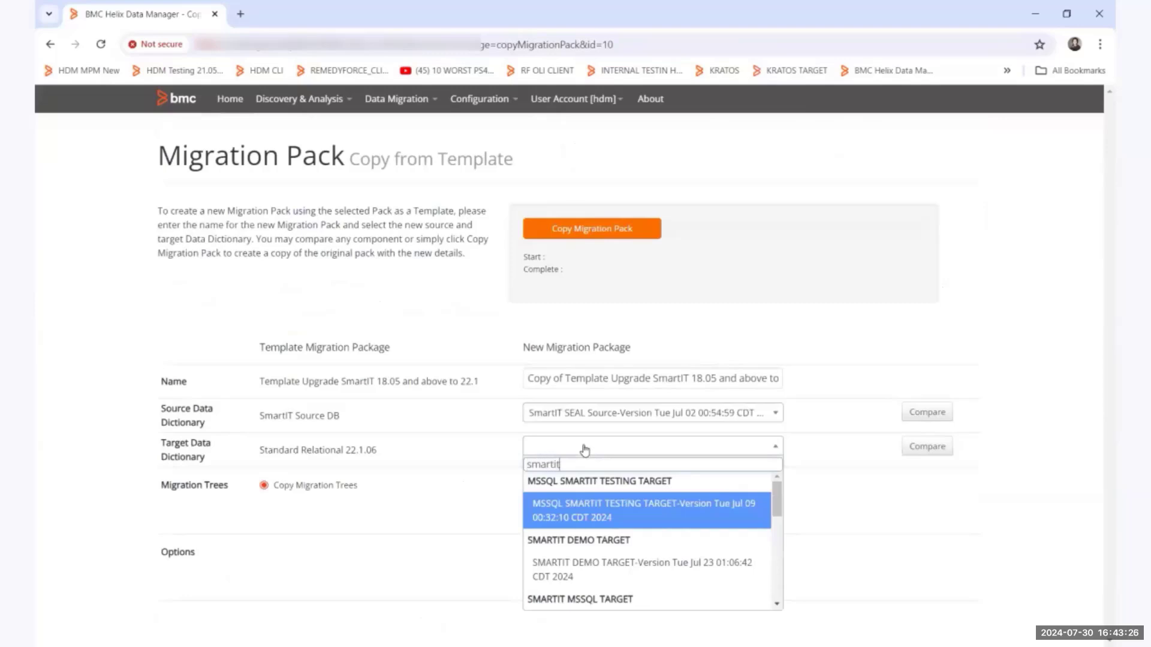
pyautogui.click(604, 563)
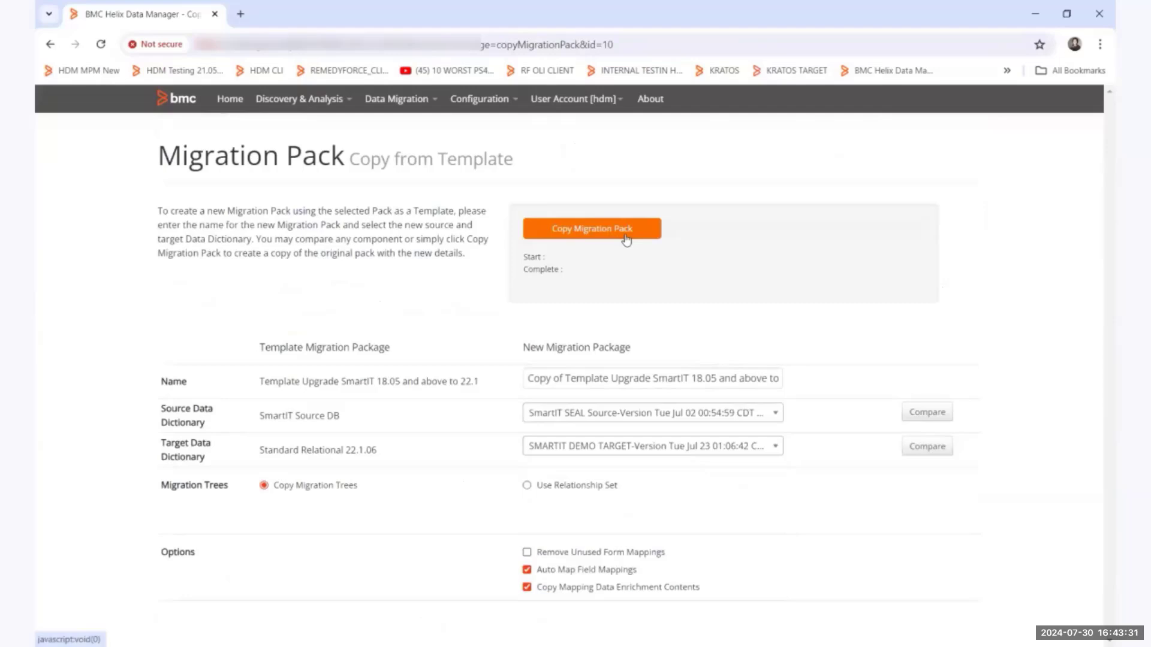
# Return to the migration packs and select the published pack SEAL DEMO SMARTIT MIGRATION.
pyautogui.click(397, 100)
pyautogui.click(400, 183)
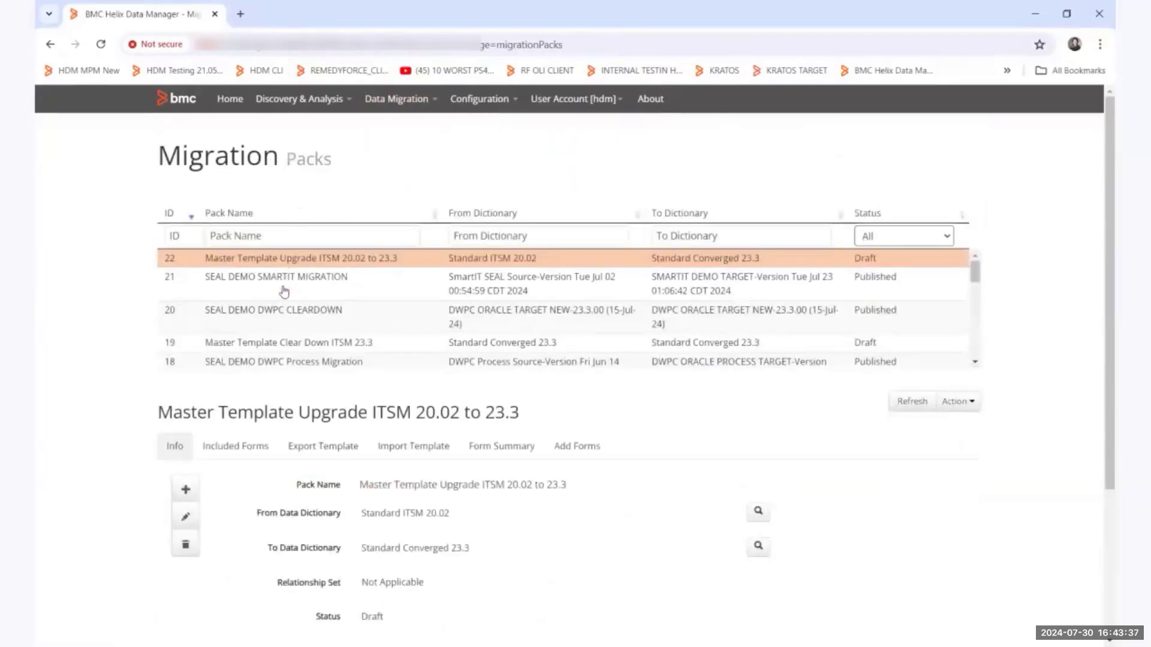
pyautogui.click(290, 288)
pyautogui.scroll(-1, 267, 432)
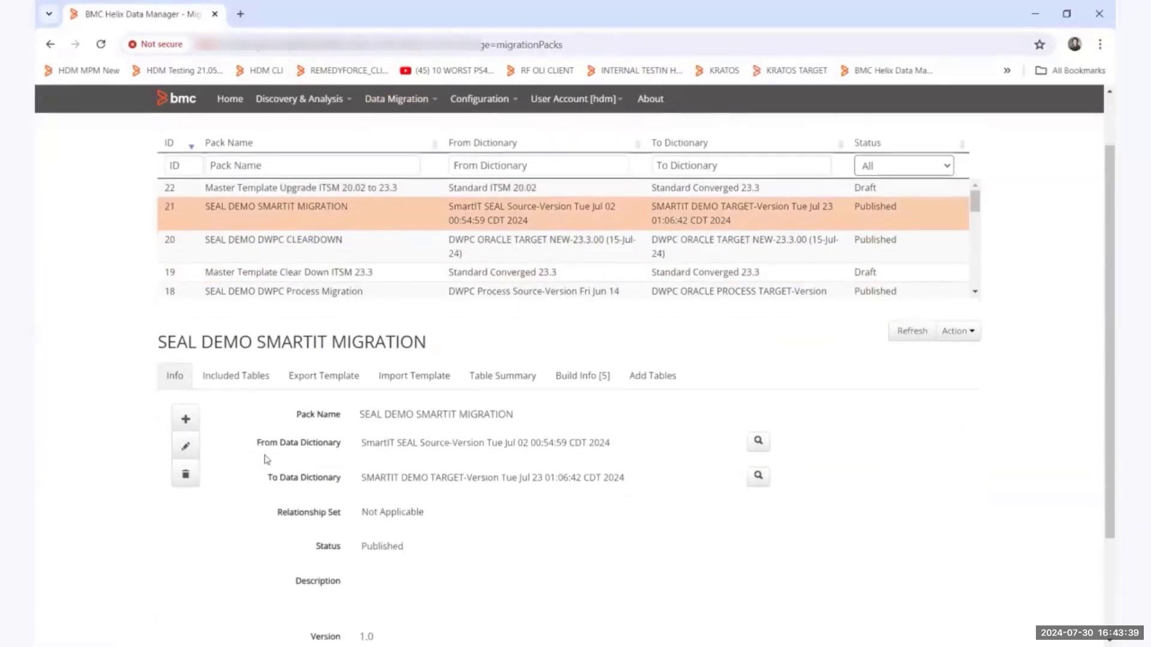
# Examine the tables included in SEAL DEMO SMARTIT MIGRATION and return to the pack's general information.
pyautogui.click(251, 387)
pyautogui.scroll(-2, 595, 456)
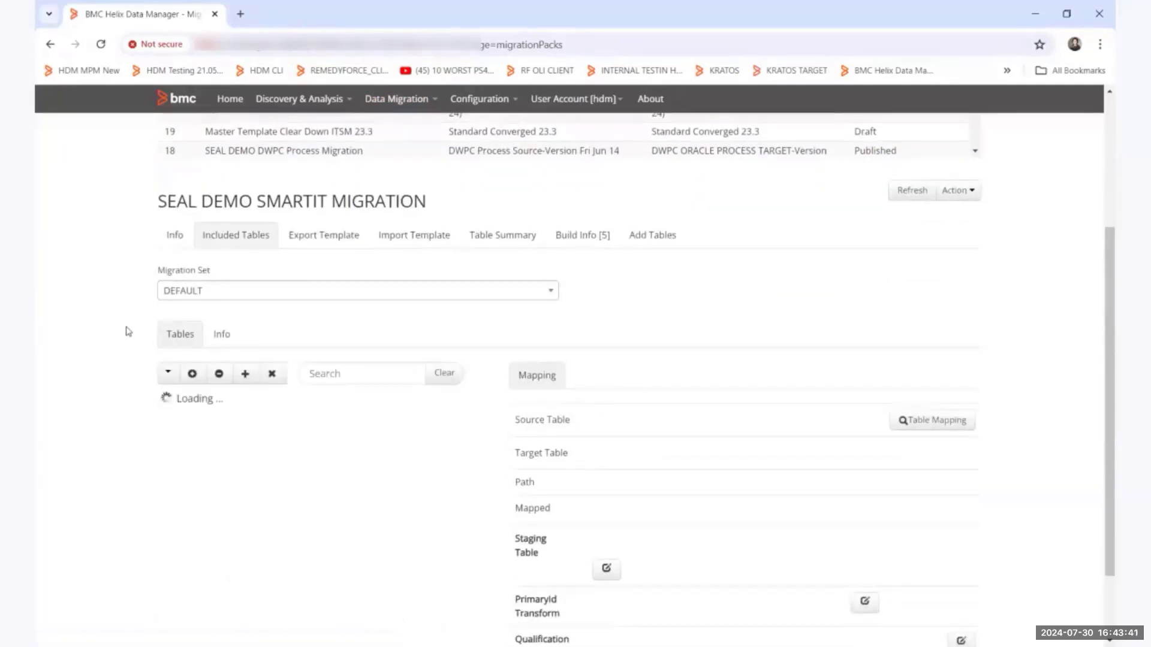
pyautogui.scroll(-1, 238, 504)
pyautogui.scroll(1, 238, 503)
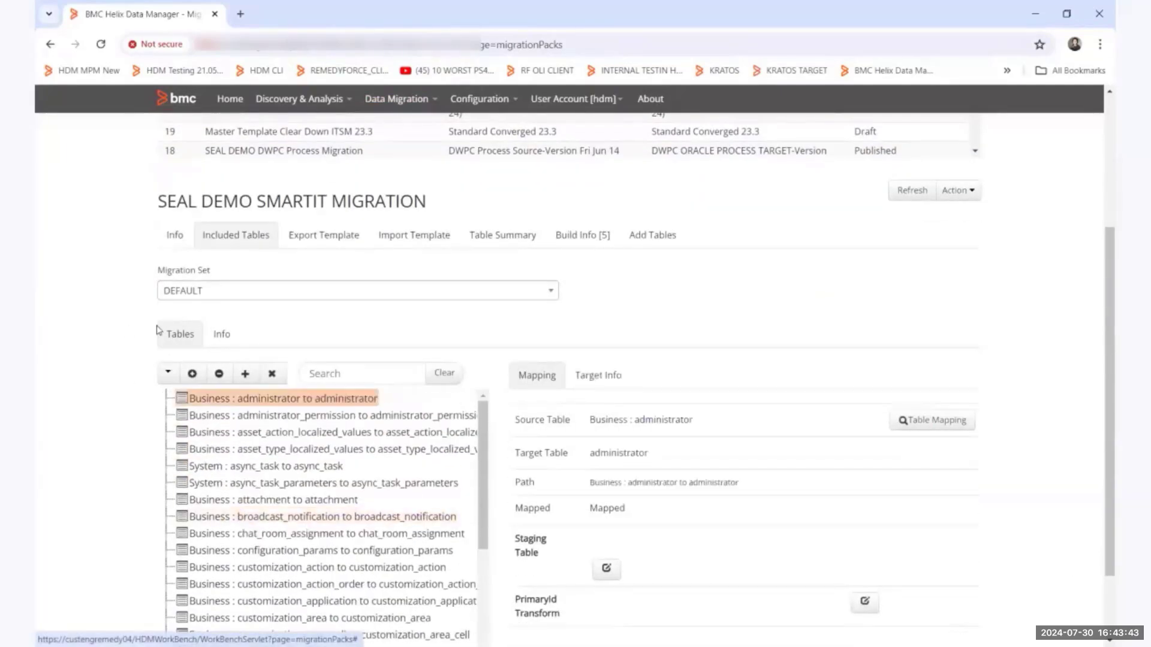
pyautogui.click(180, 239)
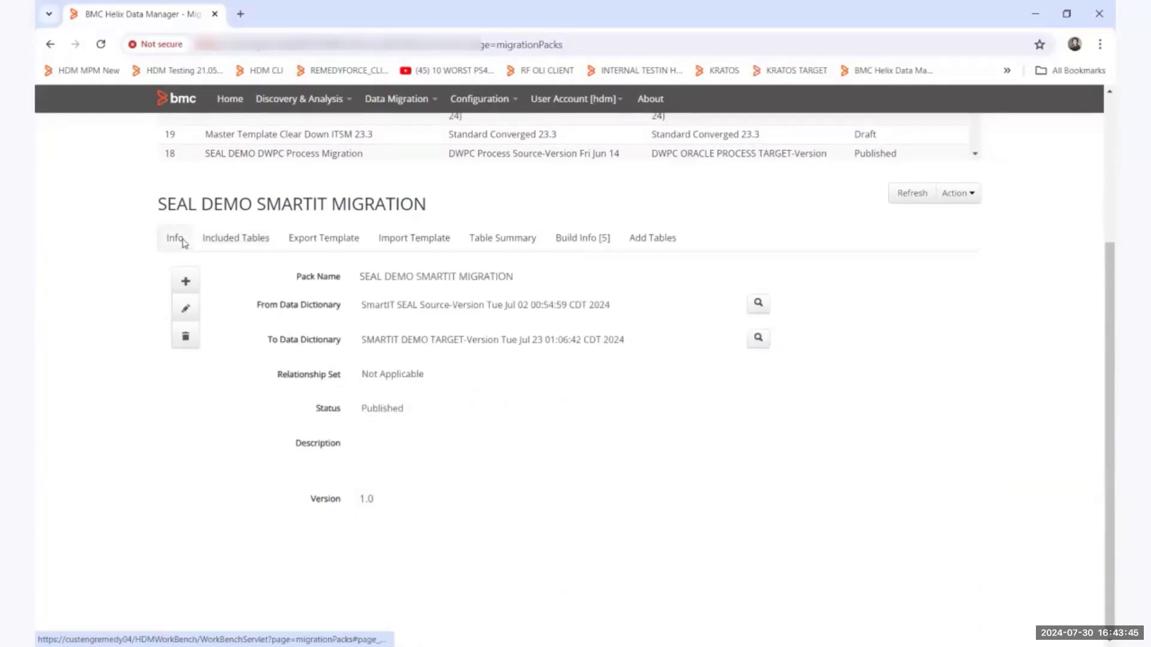
# Edit the SEAL DEMO SMARTIT MIGRATION pack, choose Published as its status and save it.
pyautogui.click(187, 313)
pyautogui.click(429, 406)
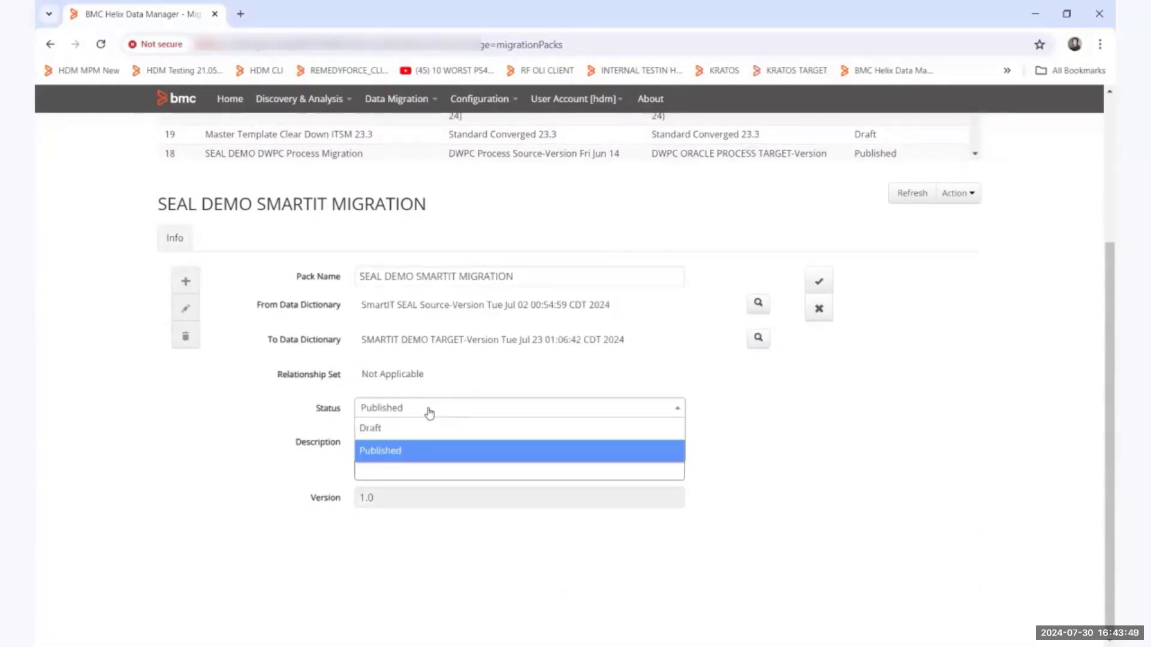
pyautogui.click(398, 452)
pyautogui.click(818, 281)
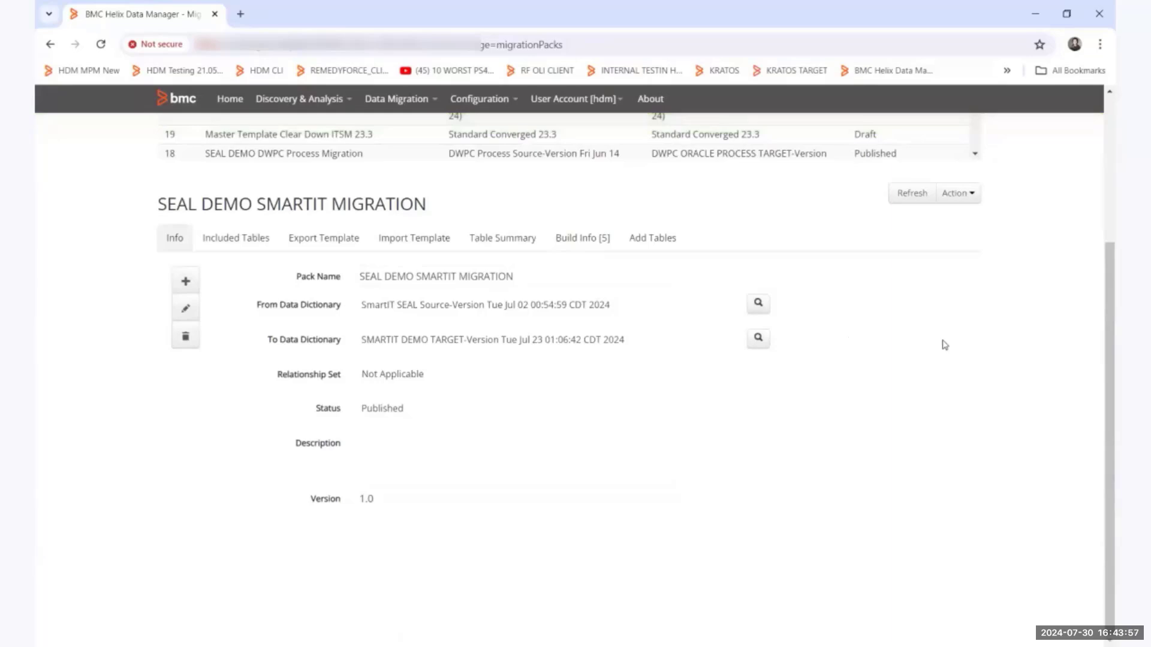
# Start a data migration that exports from SmartIT SEAL Source and imports to SMARTIT DEMO TARGET.
pyautogui.scroll(4, 944, 343)
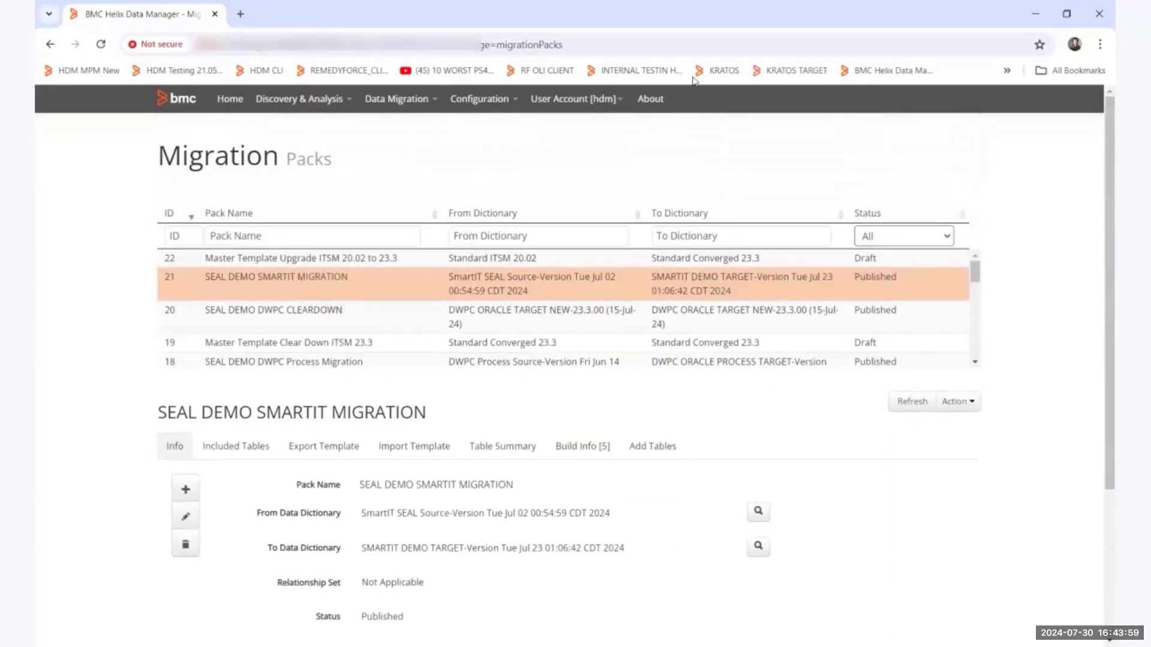
pyautogui.click(414, 107)
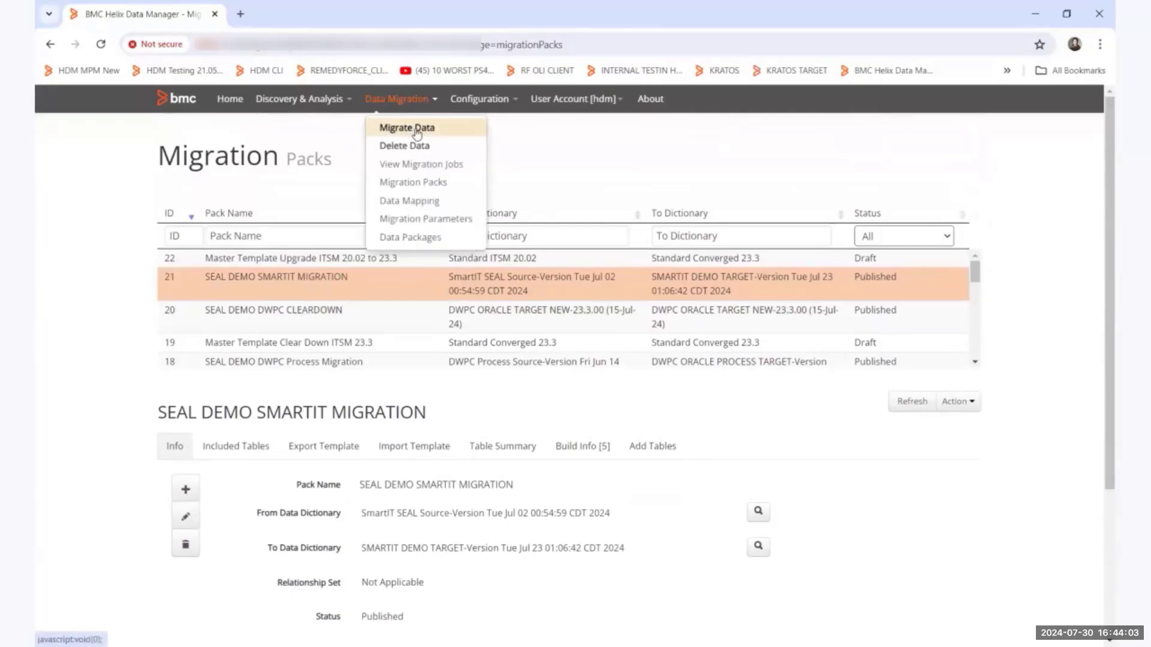
pyautogui.click(361, 187)
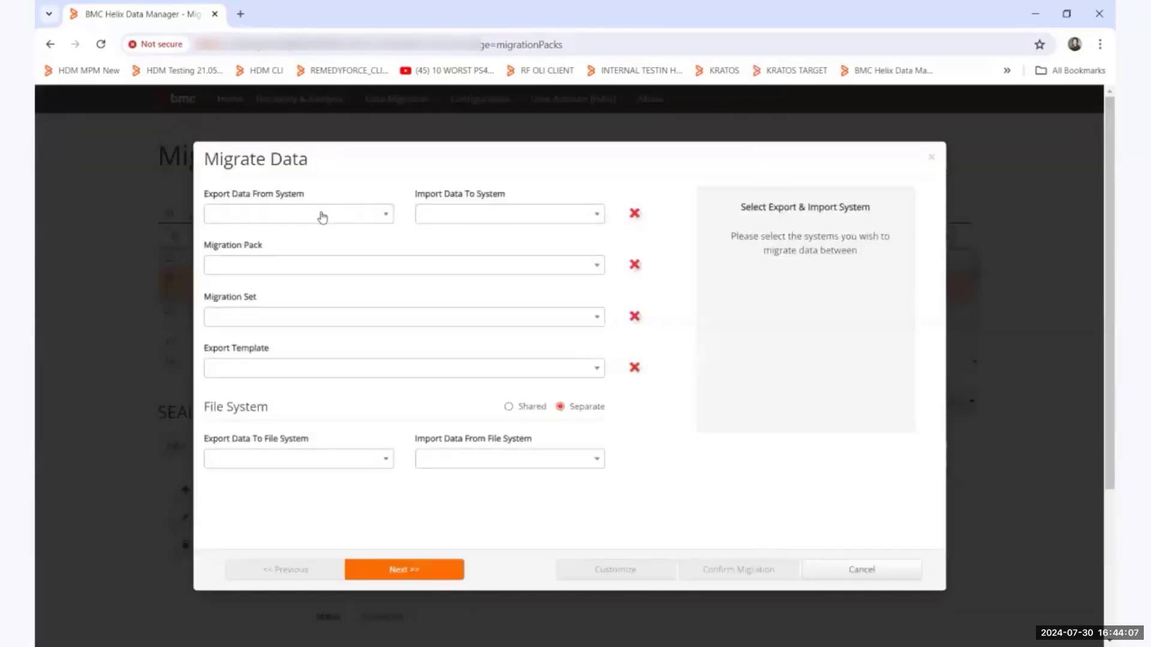
pyautogui.click(322, 215)
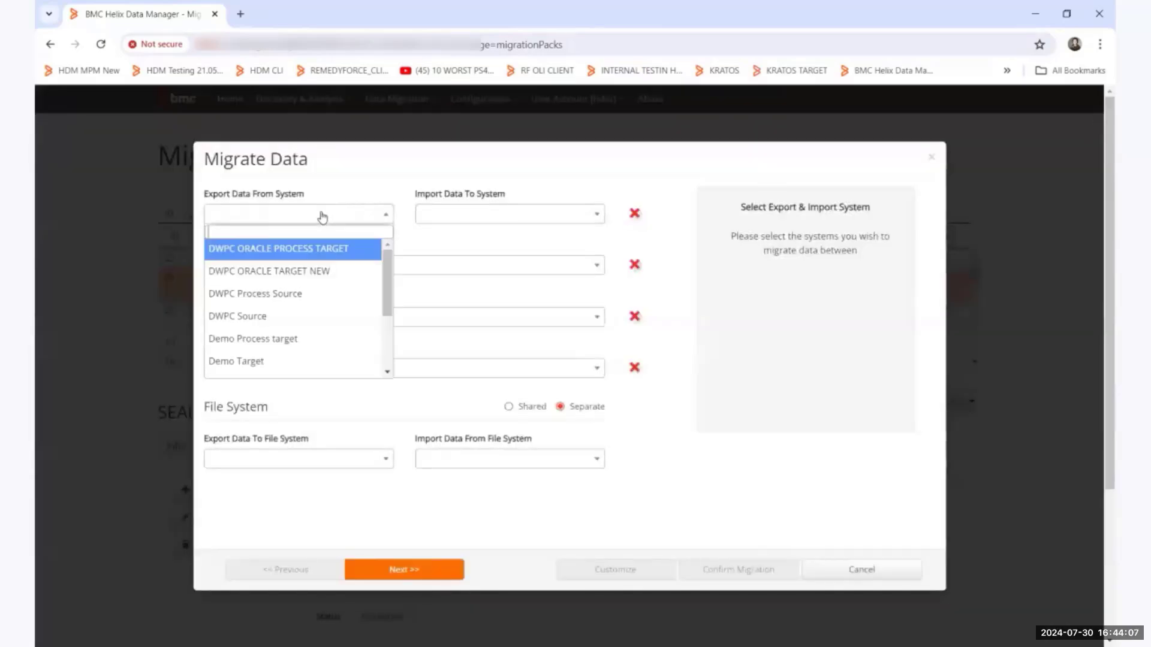
pyautogui.write('smar')
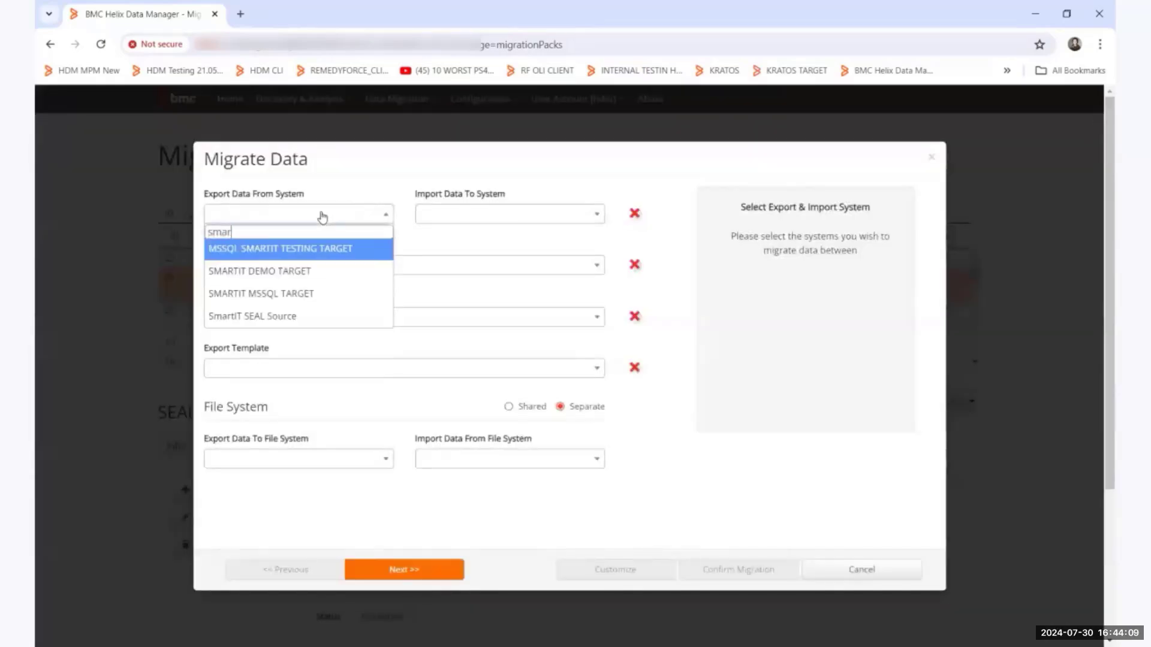
pyautogui.write('tit')
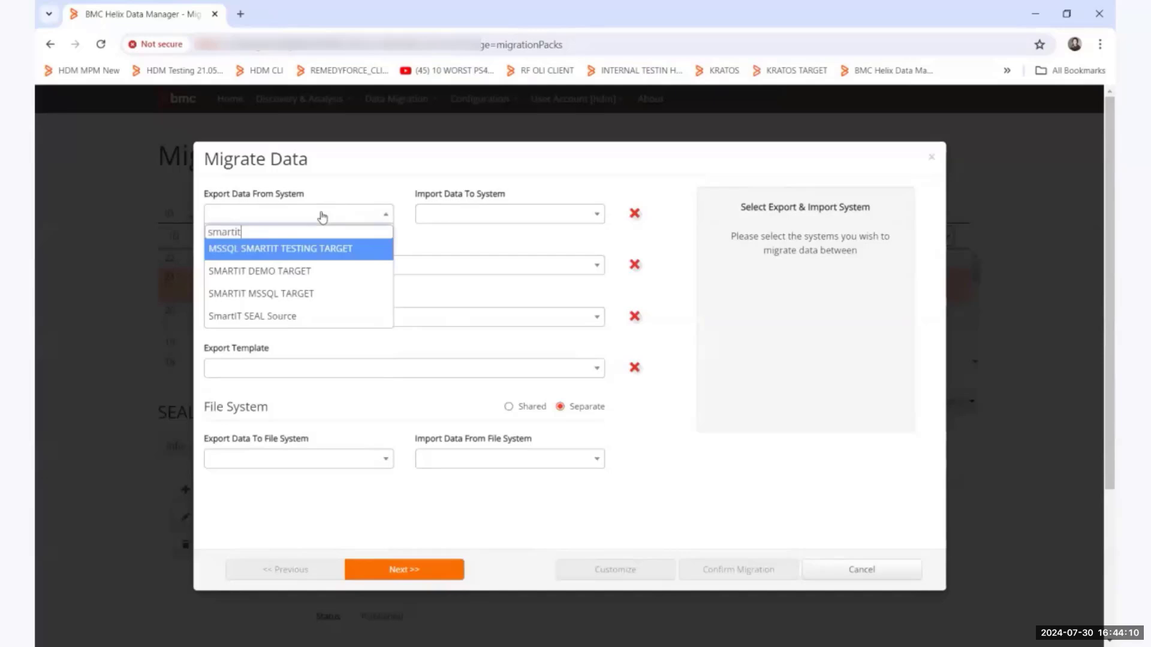
pyautogui.press('Return')
pyautogui.click(448, 222)
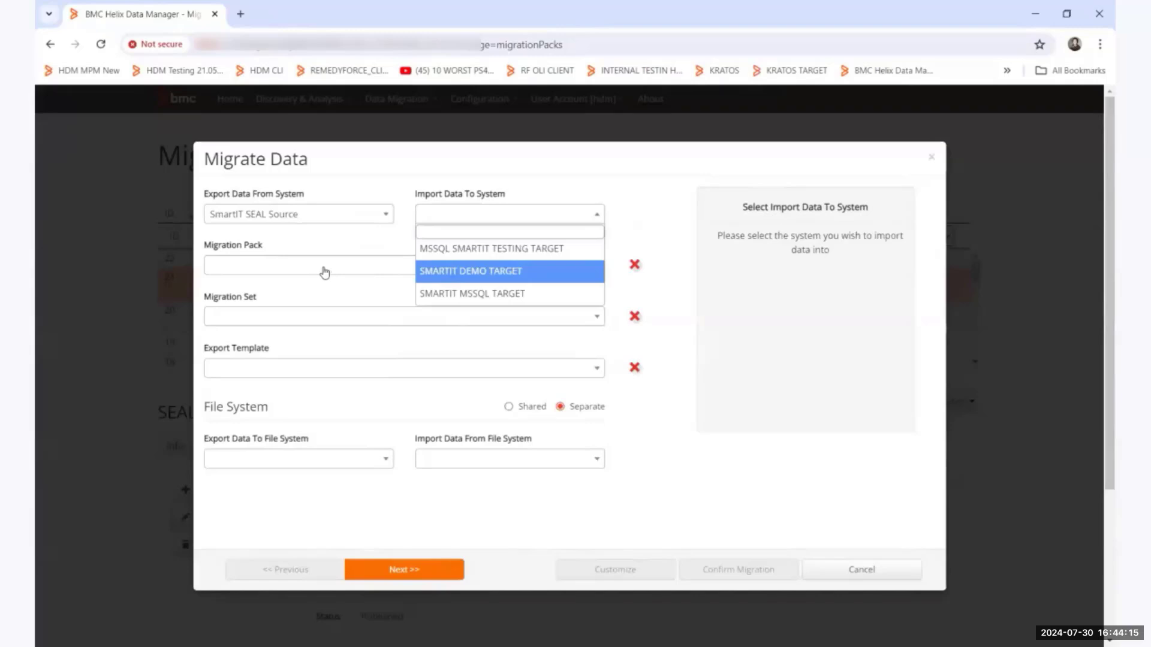
pyautogui.press('Return')
# Choose the DEFAULT migration set and the Default export template for the migration.
pyautogui.click(308, 317)
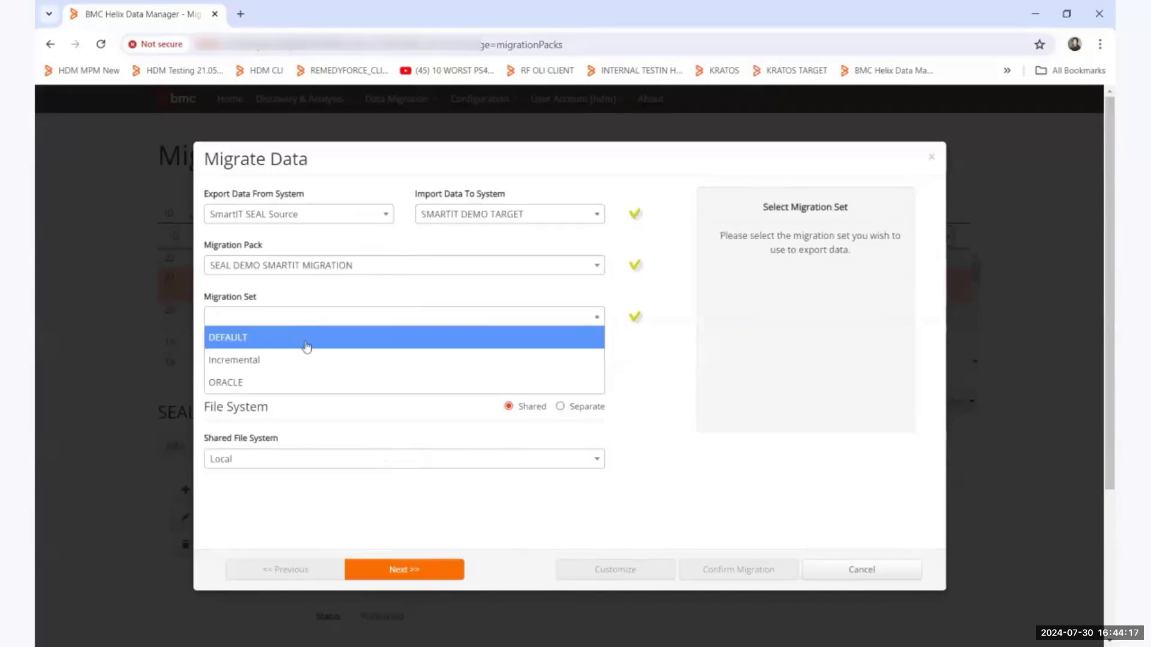
pyautogui.click(303, 344)
pyautogui.click(301, 380)
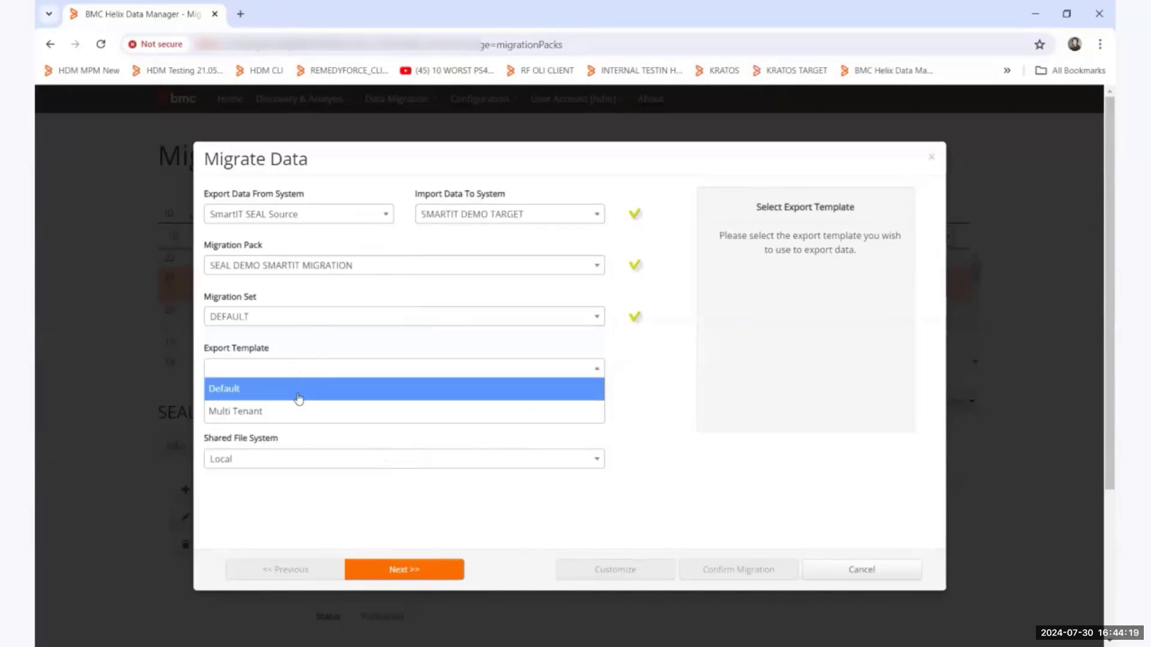
pyautogui.click(298, 395)
# Accept the migration parameters, set the export threads to 4 and confirm the migration job.
pyautogui.click(403, 572)
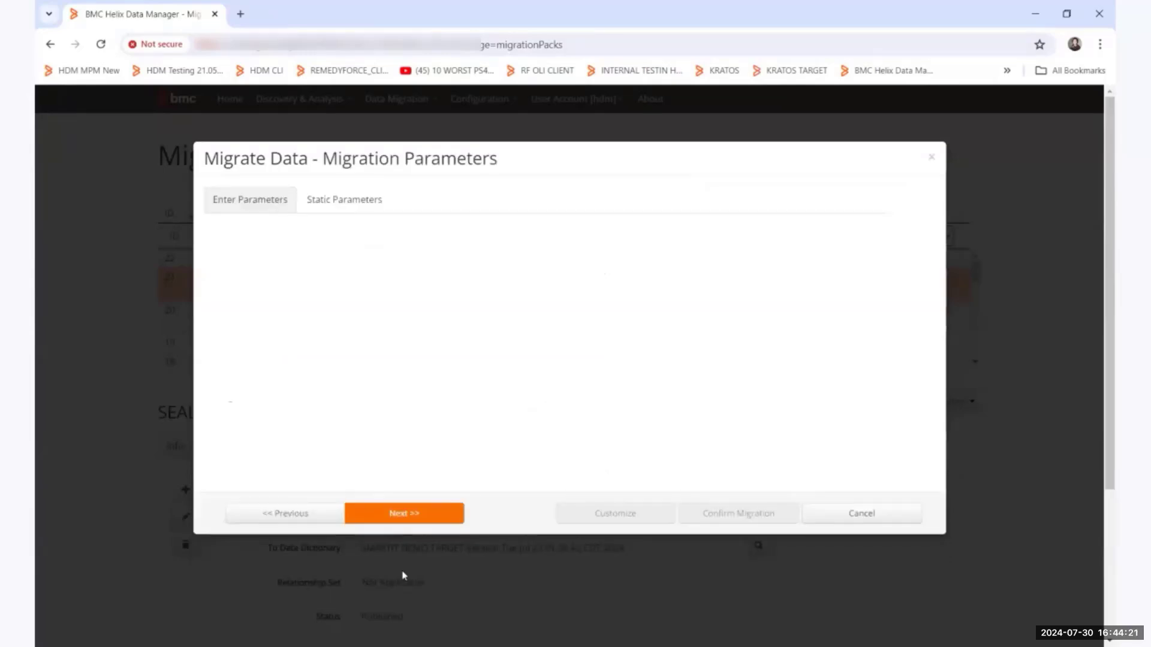
pyautogui.click(406, 514)
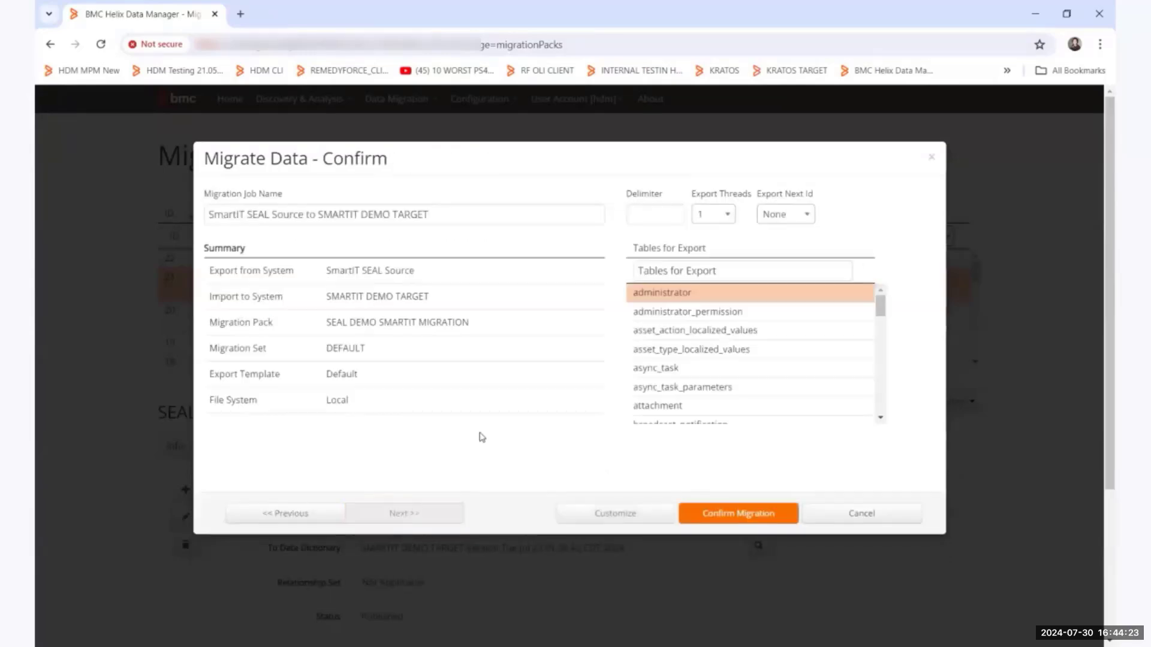
pyautogui.click(723, 224)
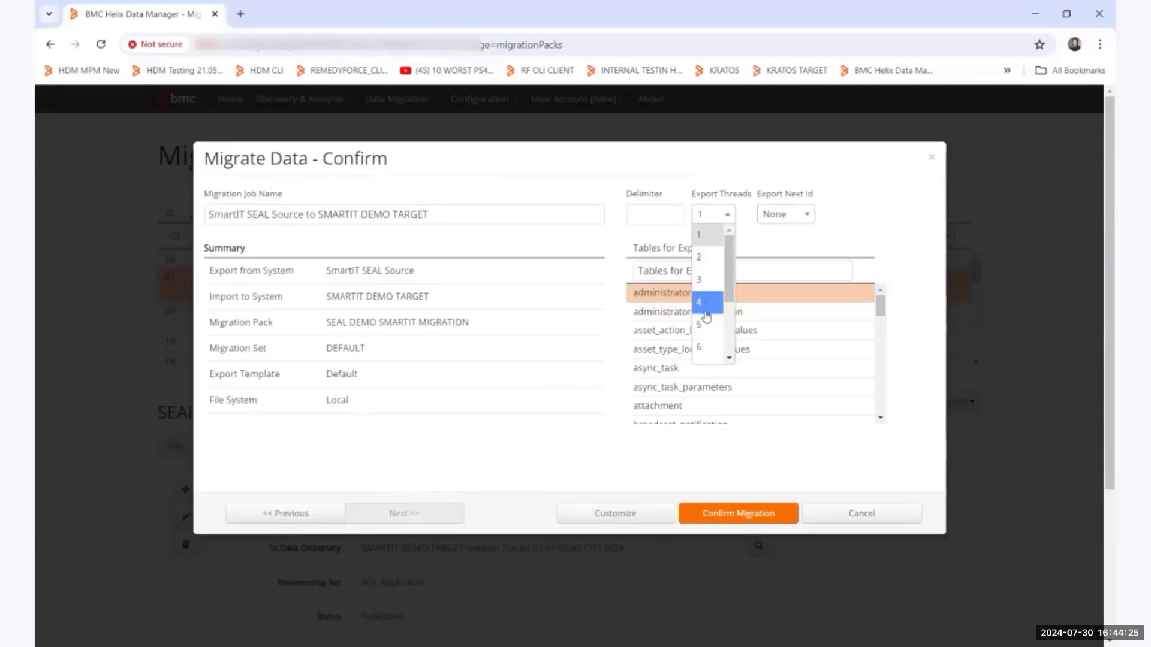
pyautogui.click(708, 311)
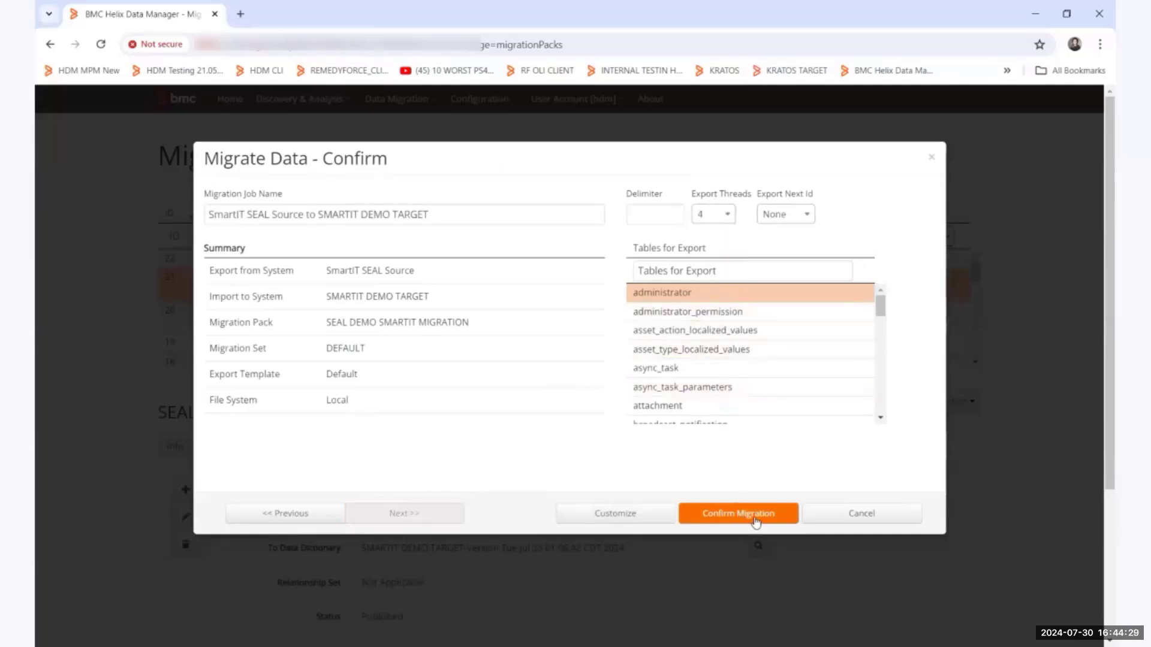
pyautogui.click(746, 519)
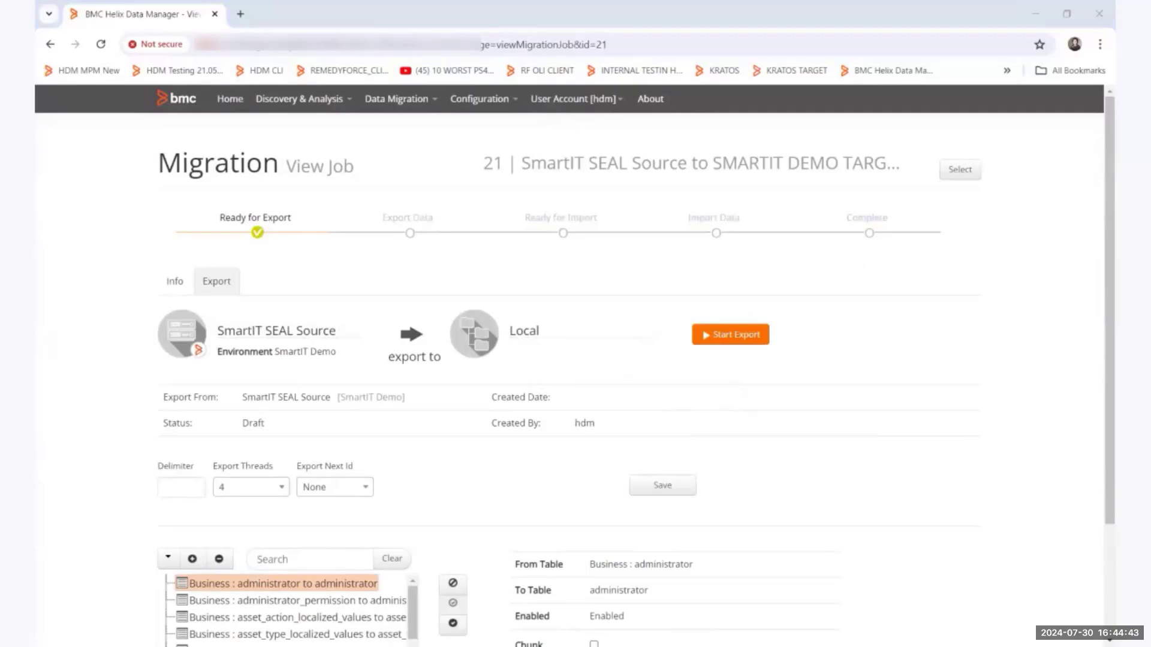
# Switch to the finished export job SmartIT SEAL Source to SMARTIT DEMO TARGET NEW and examine its summary, update log and table statistics.
pyautogui.hotkey('alt', 'Tab')
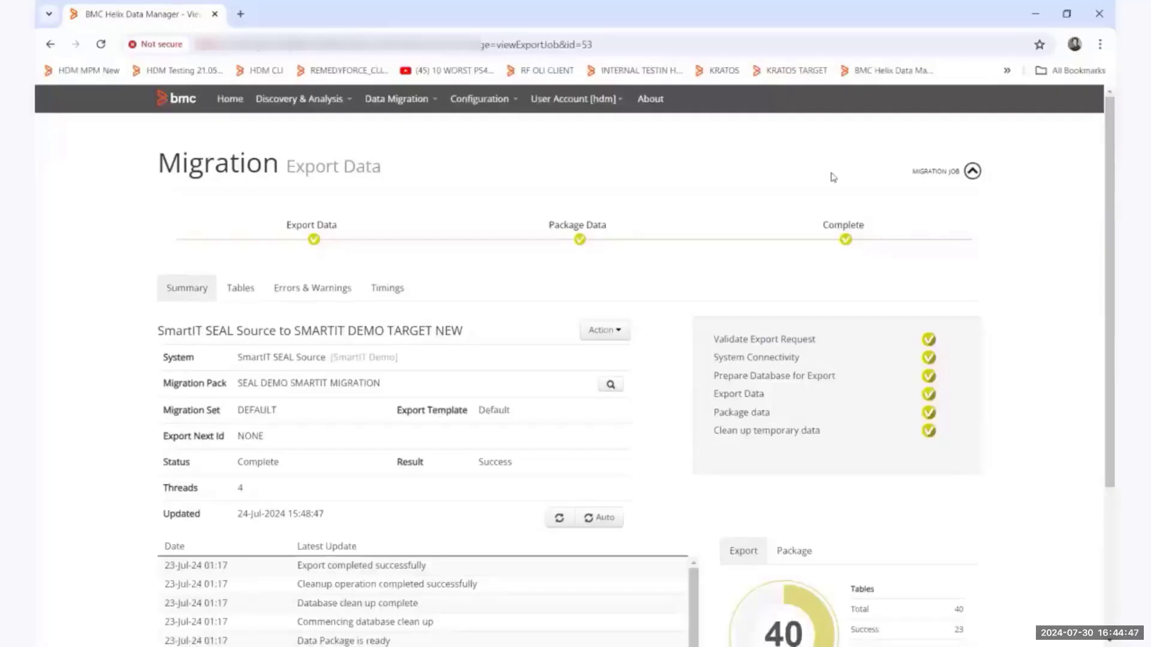
pyautogui.scroll(-1, 567, 328)
pyautogui.scroll(-1, 567, 329)
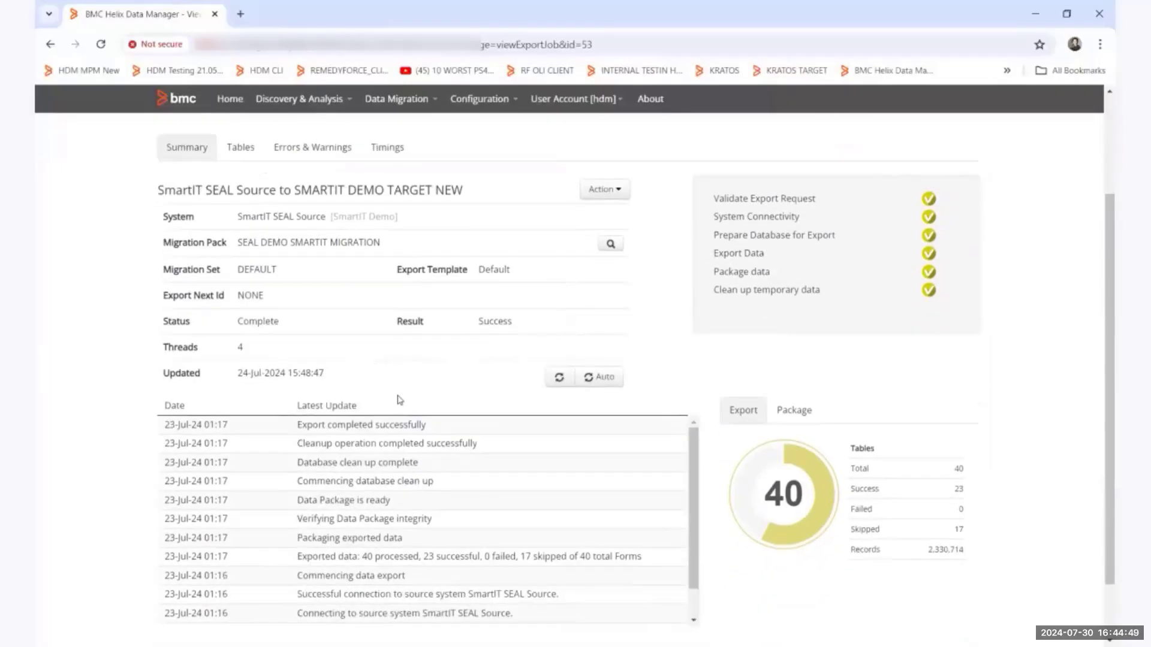
pyautogui.scroll(-1, 399, 408)
pyautogui.scroll(2, 400, 408)
pyautogui.scroll(2, 399, 408)
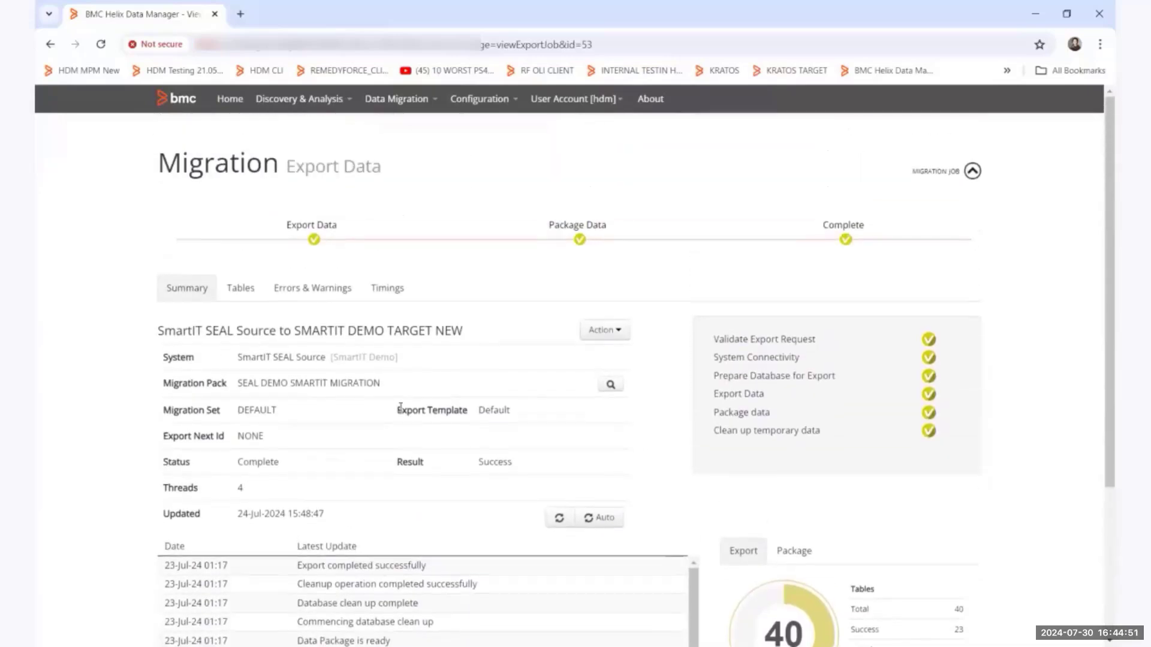
# Open the export's parent migration job and add an import job for SMARTIT DEMO TARGET, proceeding to its confirmation page.
pyautogui.click(931, 175)
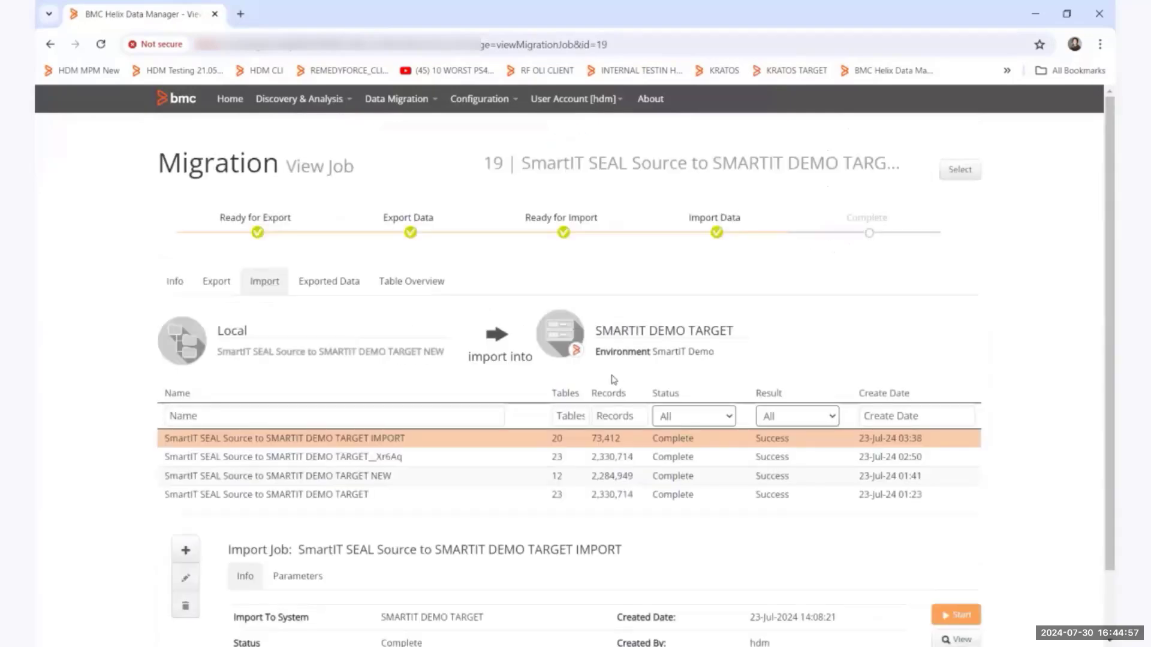
pyautogui.scroll(-1, 570, 396)
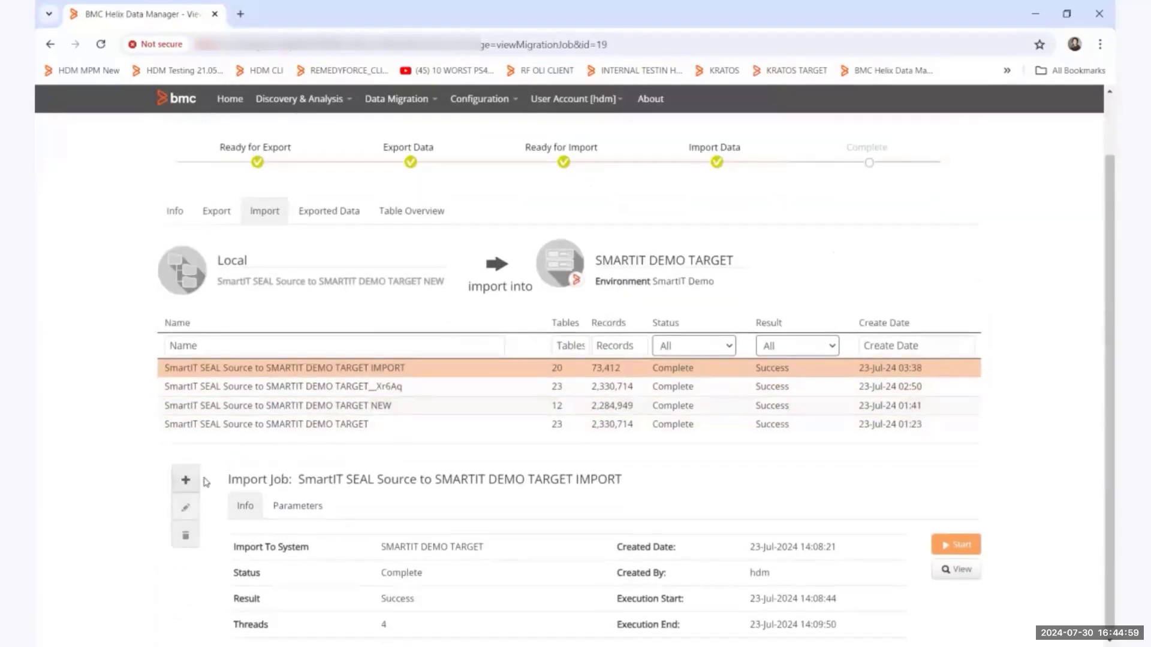
pyautogui.click(185, 480)
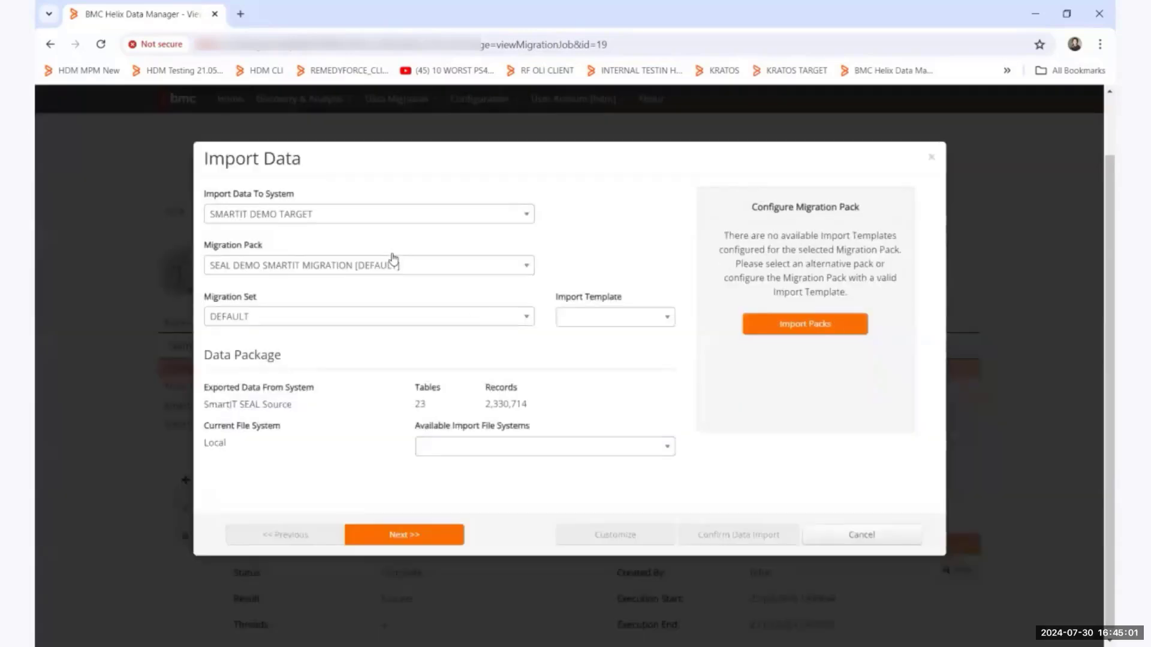
pyautogui.click(422, 534)
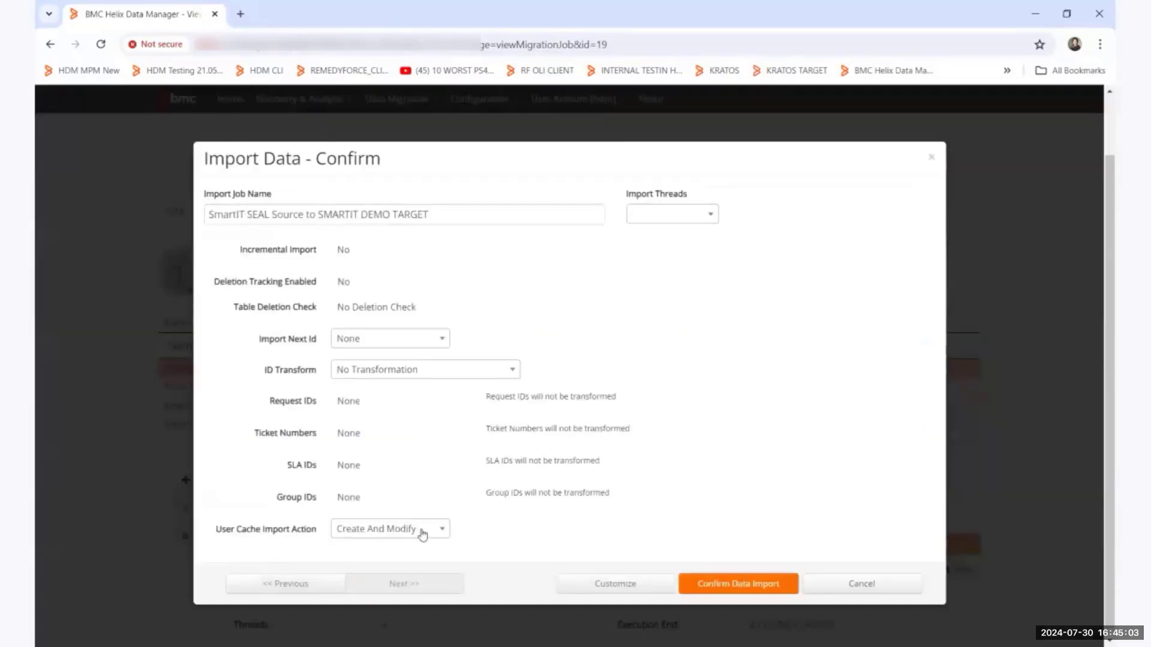
# Set the import job to 4 import threads and its User Cache Import Action to Ignore.
pyautogui.click(670, 214)
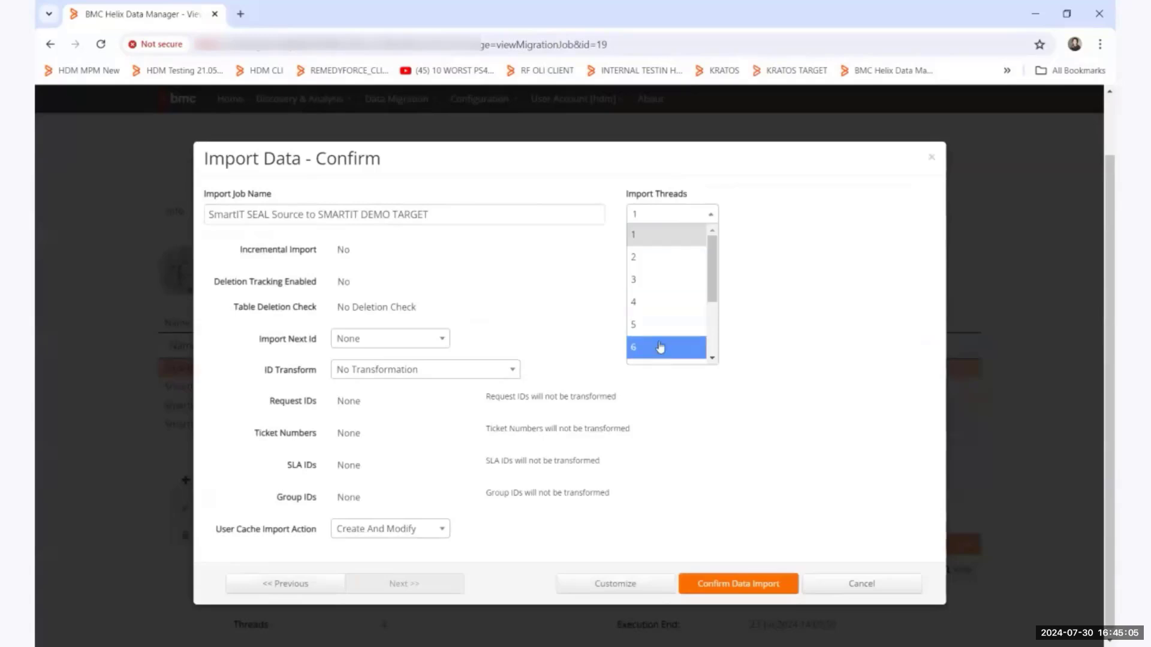
pyautogui.click(659, 303)
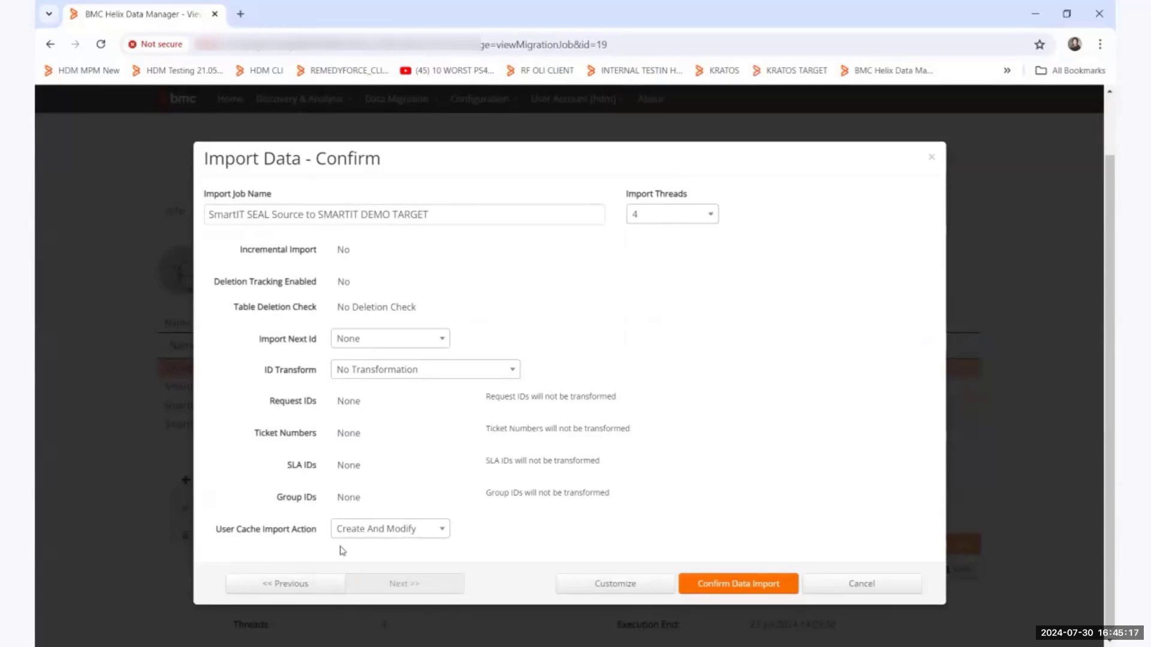
pyautogui.click(362, 536)
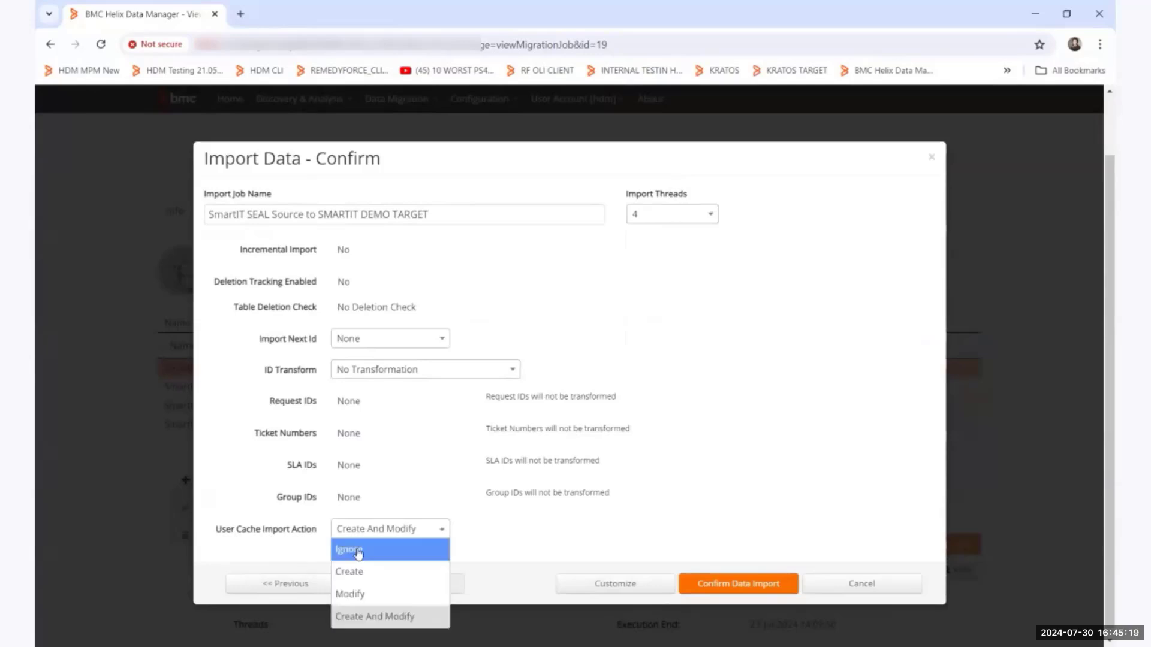
pyautogui.click(354, 549)
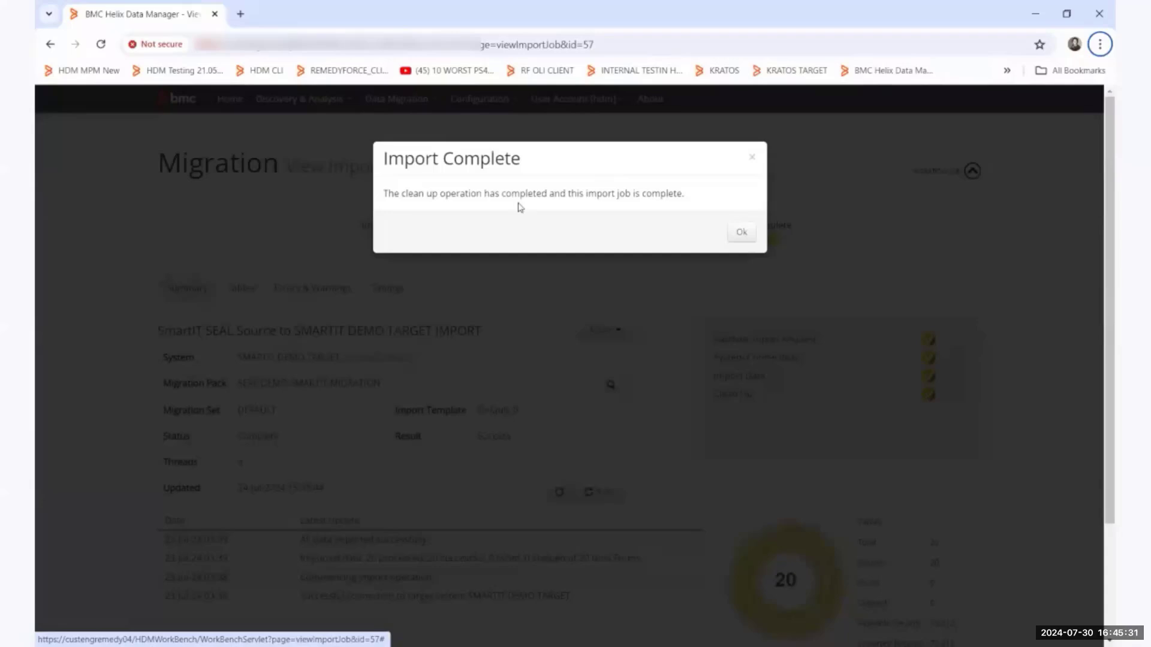
# Dismiss the import completion notice and open system administration for SMARTIT DEMO TARGET in the SmartIT Demo environment.
pyautogui.click(741, 234)
pyautogui.click(237, 108)
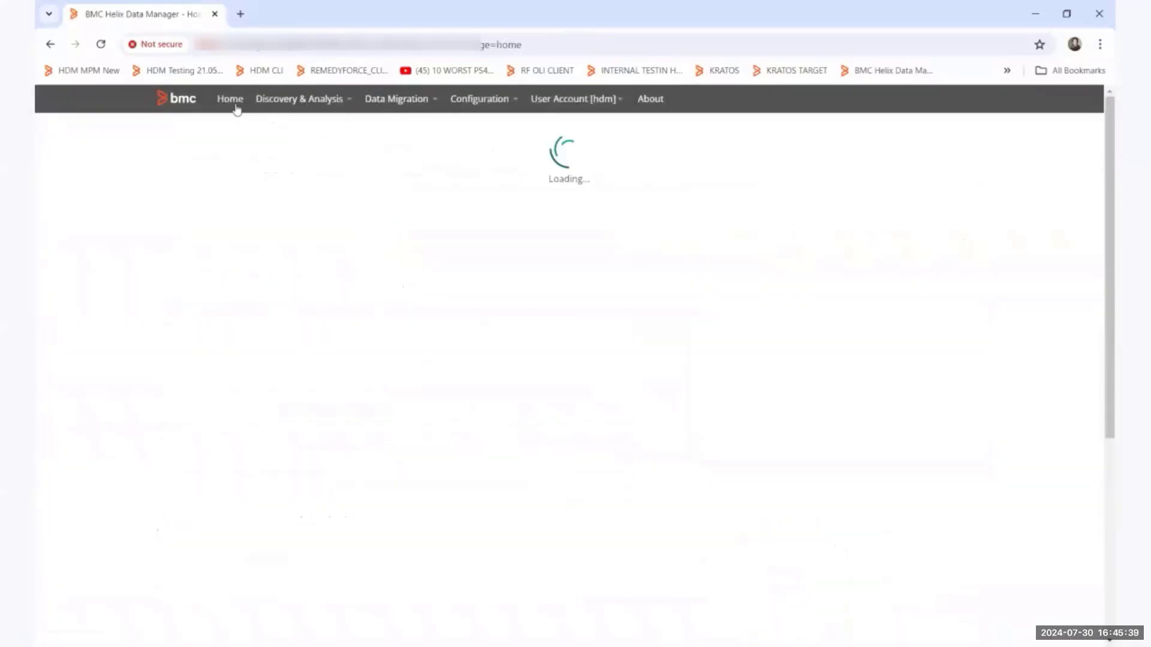
pyautogui.click(300, 257)
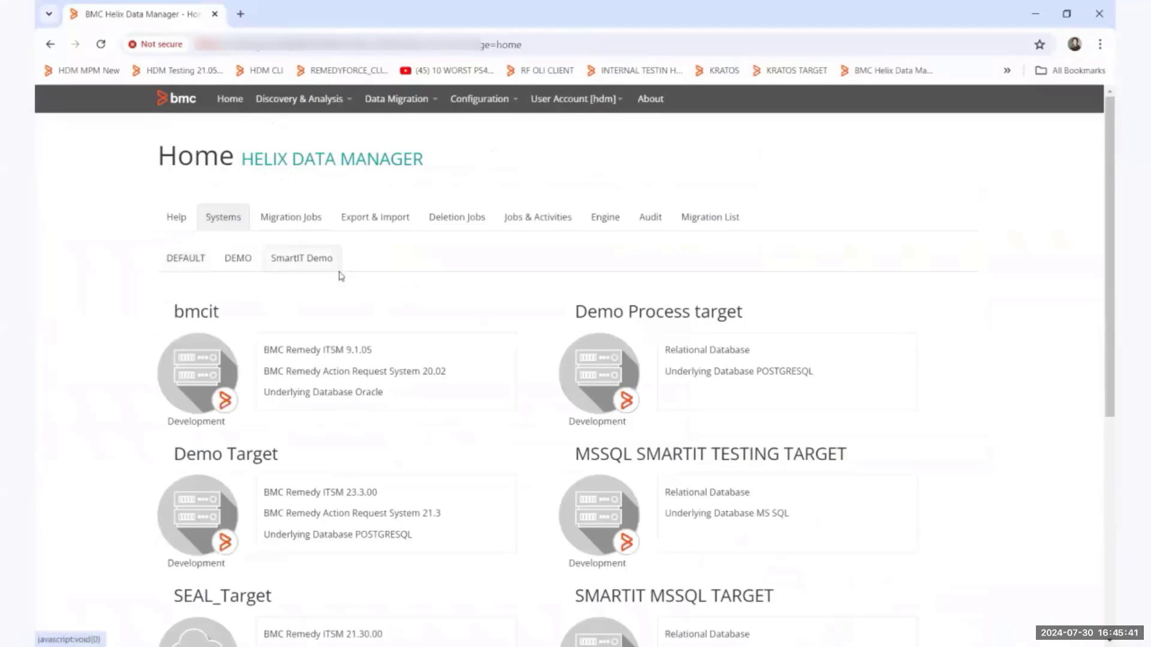
pyautogui.click(192, 369)
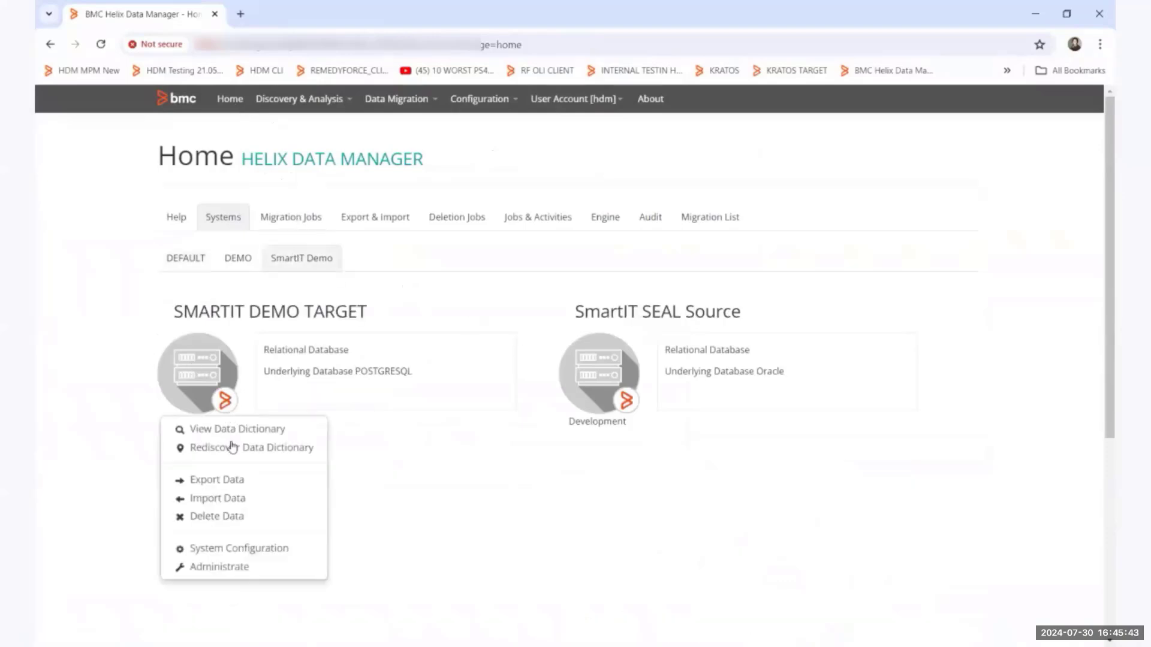
pyautogui.click(217, 568)
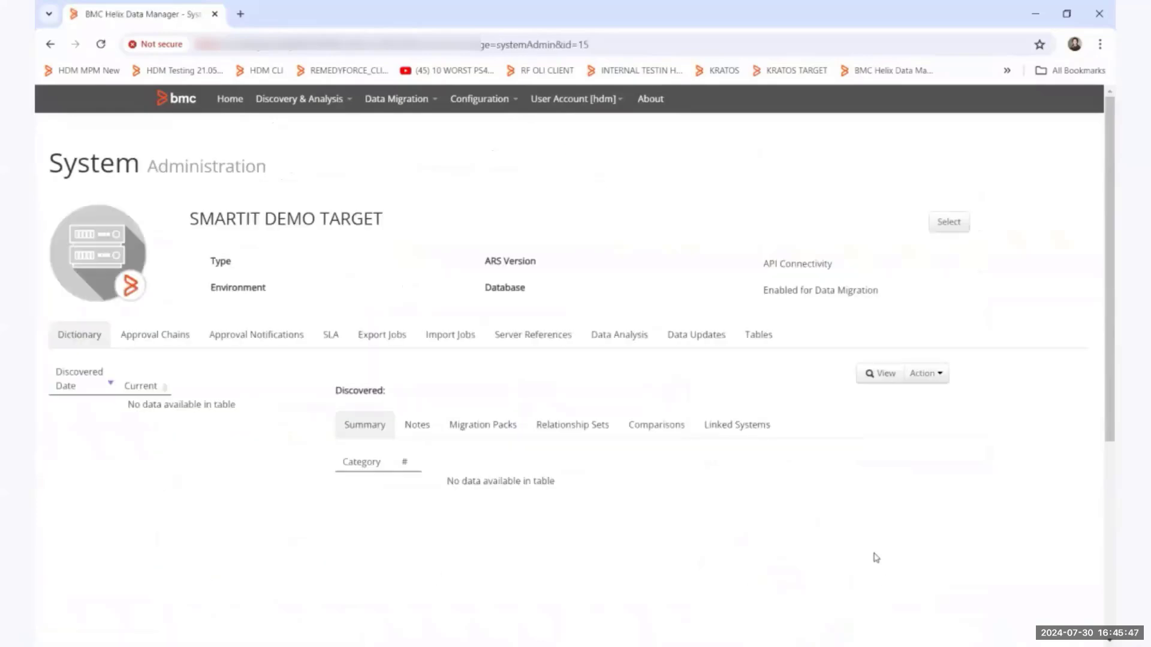
# Fill in a data update job for SMARTIT DEMO TARGET using Post Migration Data Update Template SmartIT, and cancel it without creating the job.
pyautogui.click(686, 341)
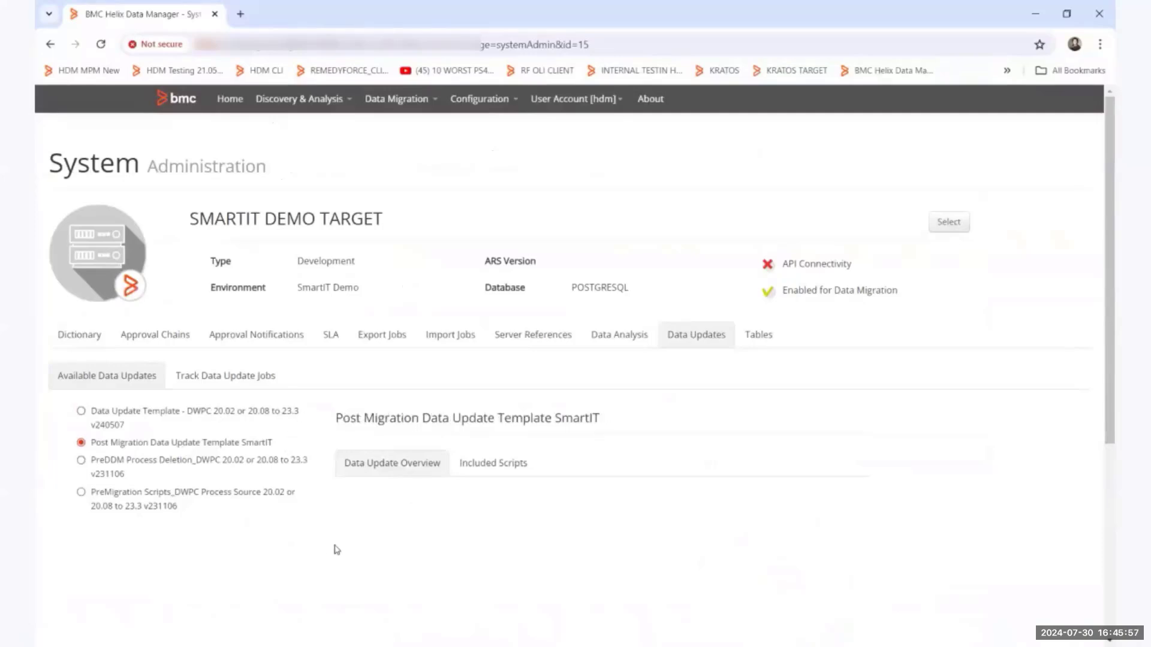
pyautogui.scroll(-3, 336, 549)
pyautogui.click(429, 573)
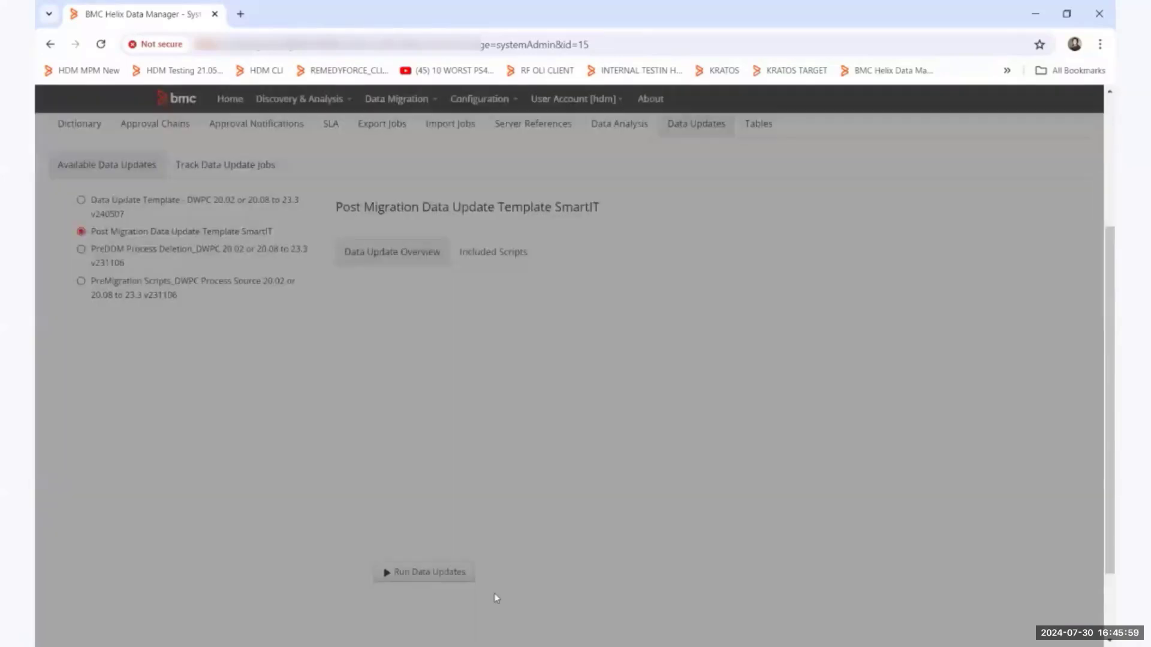
pyautogui.click(476, 236)
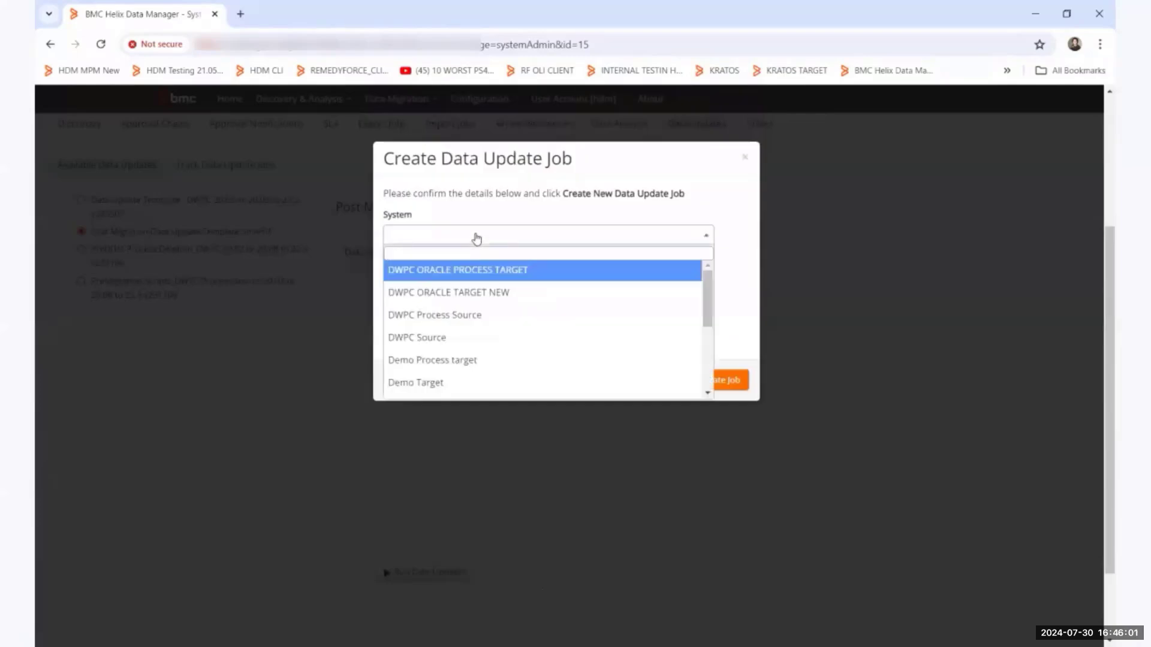
pyautogui.write('smartit')
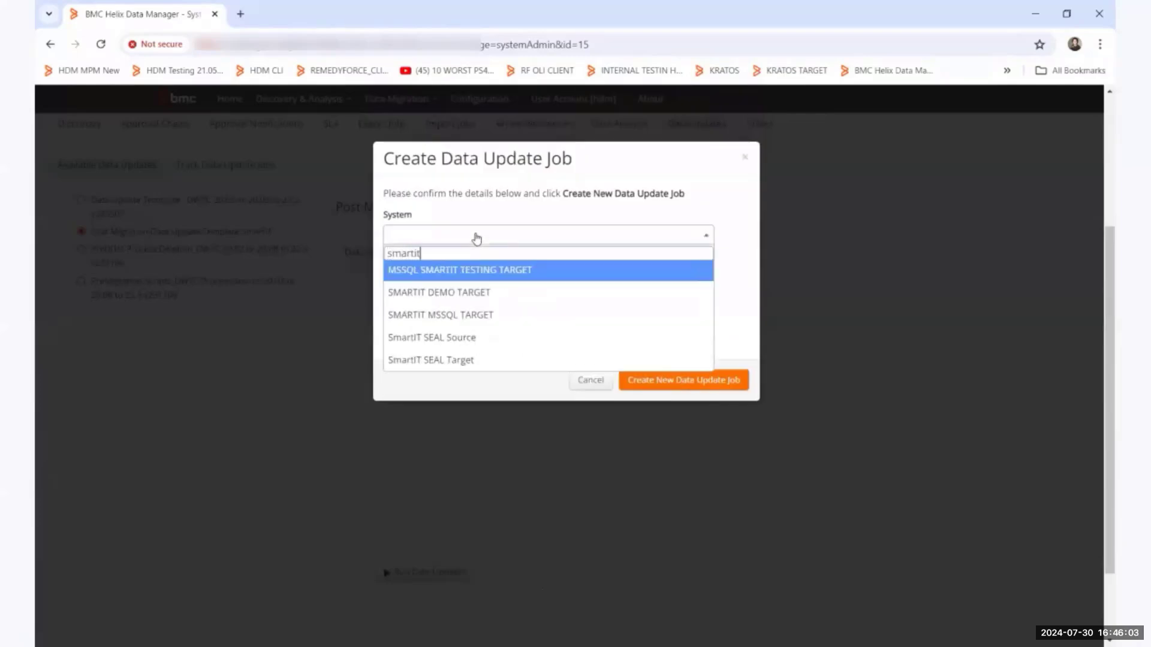
pyautogui.click(489, 294)
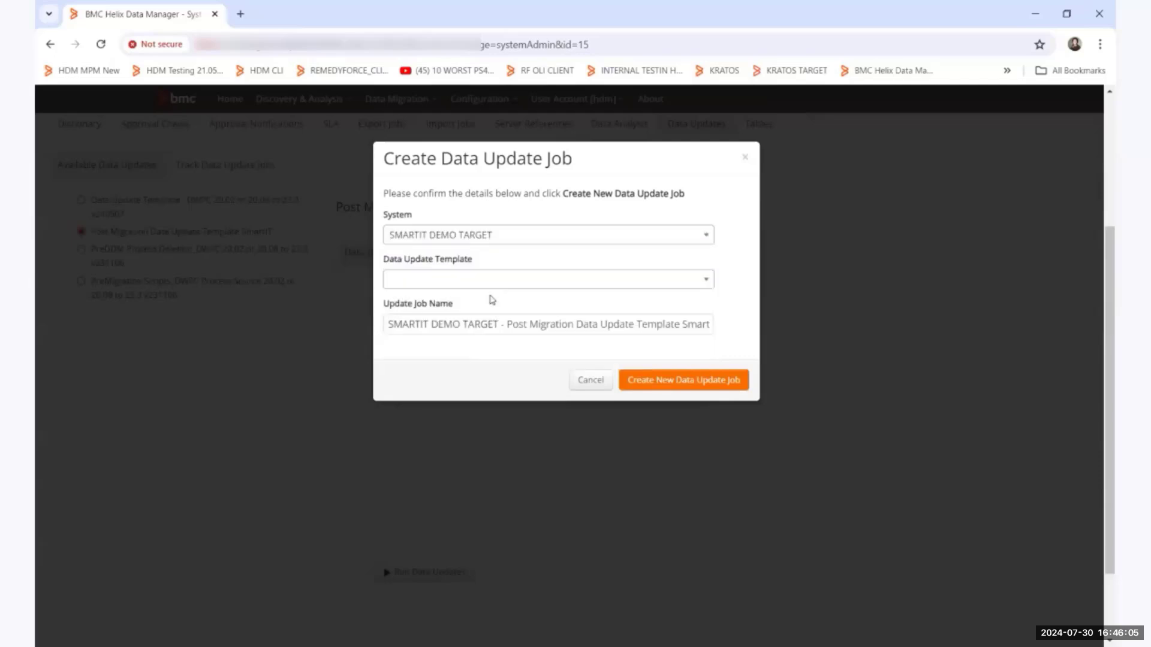
pyautogui.click(490, 281)
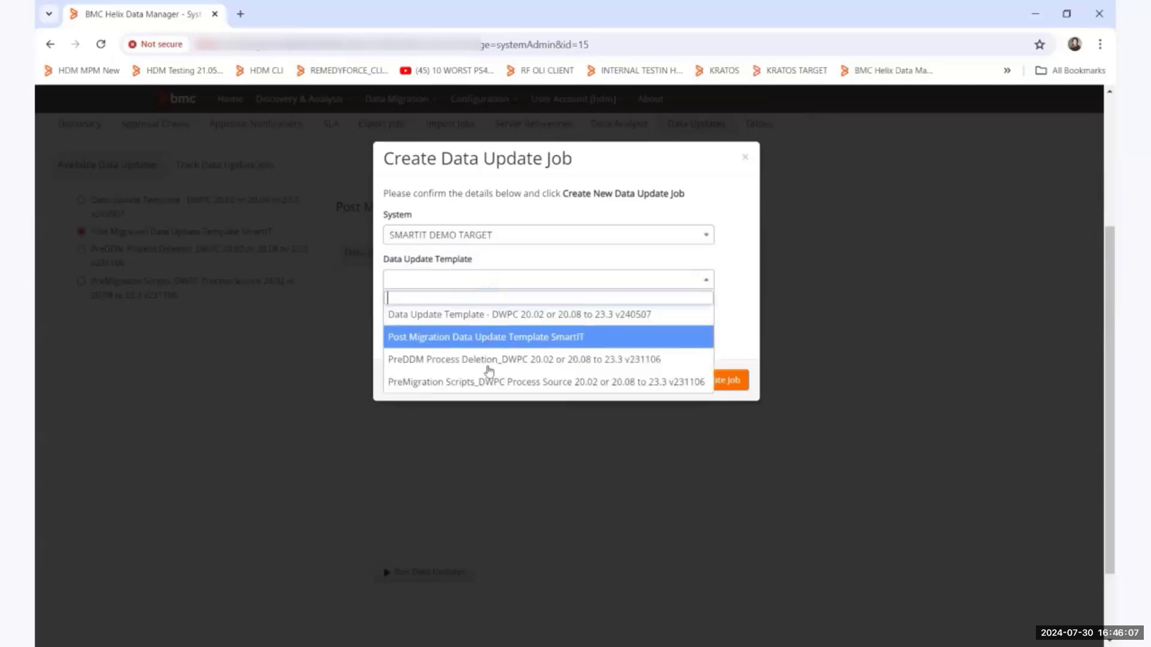
pyautogui.click(495, 338)
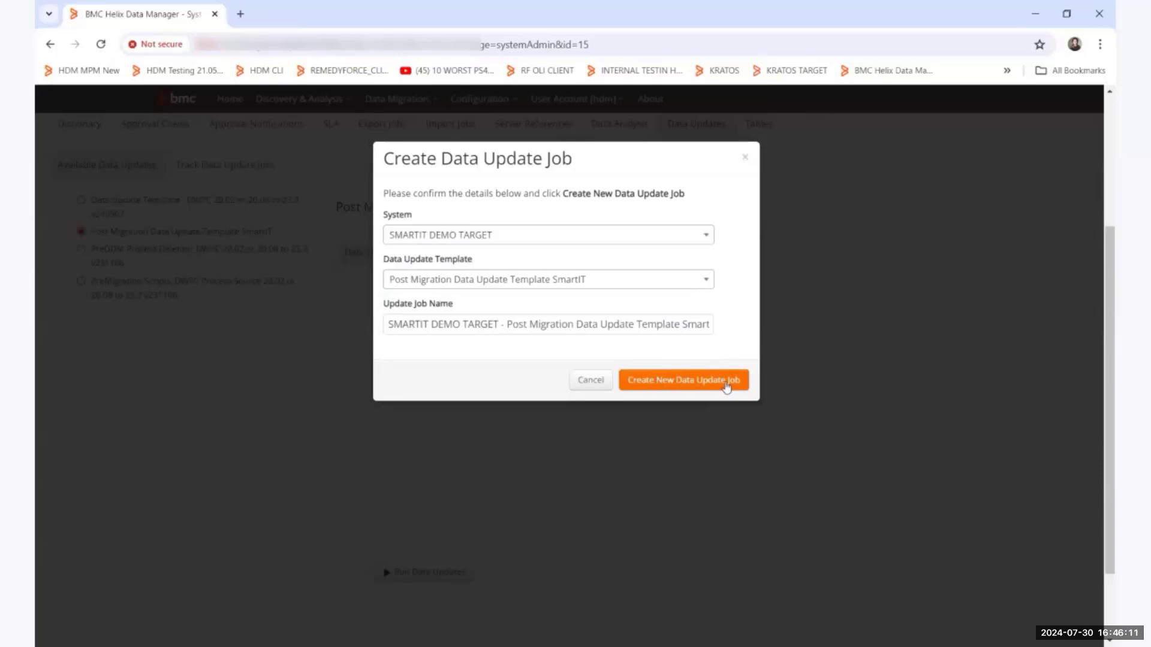
pyautogui.click(597, 388)
# Examine the tracked data update job of SMARTIT DEMO TARGET, including the run results of its Sequence Update script.
pyautogui.click(217, 171)
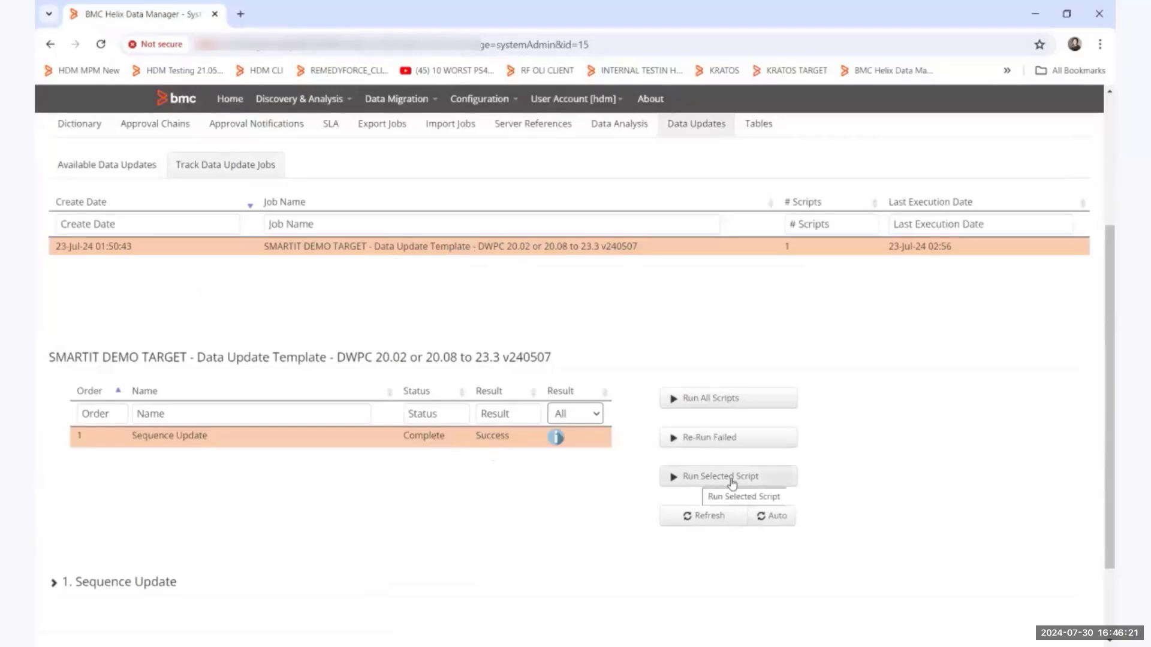
pyautogui.scroll(-1, 147, 542)
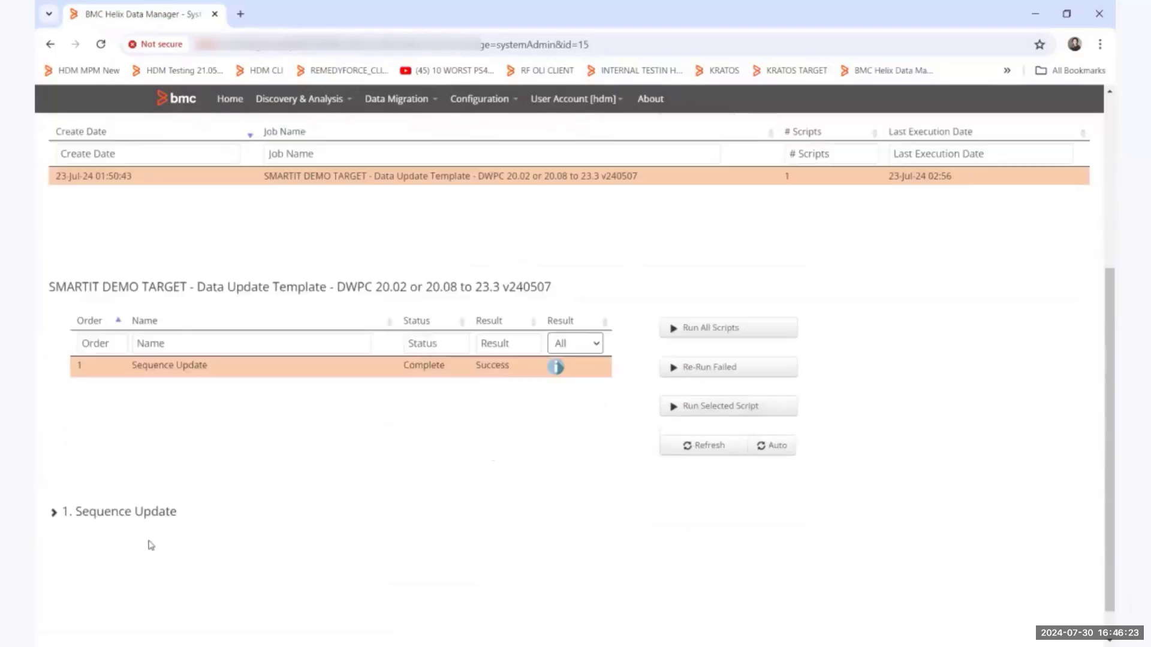
pyautogui.click(52, 508)
pyautogui.scroll(-2, 127, 527)
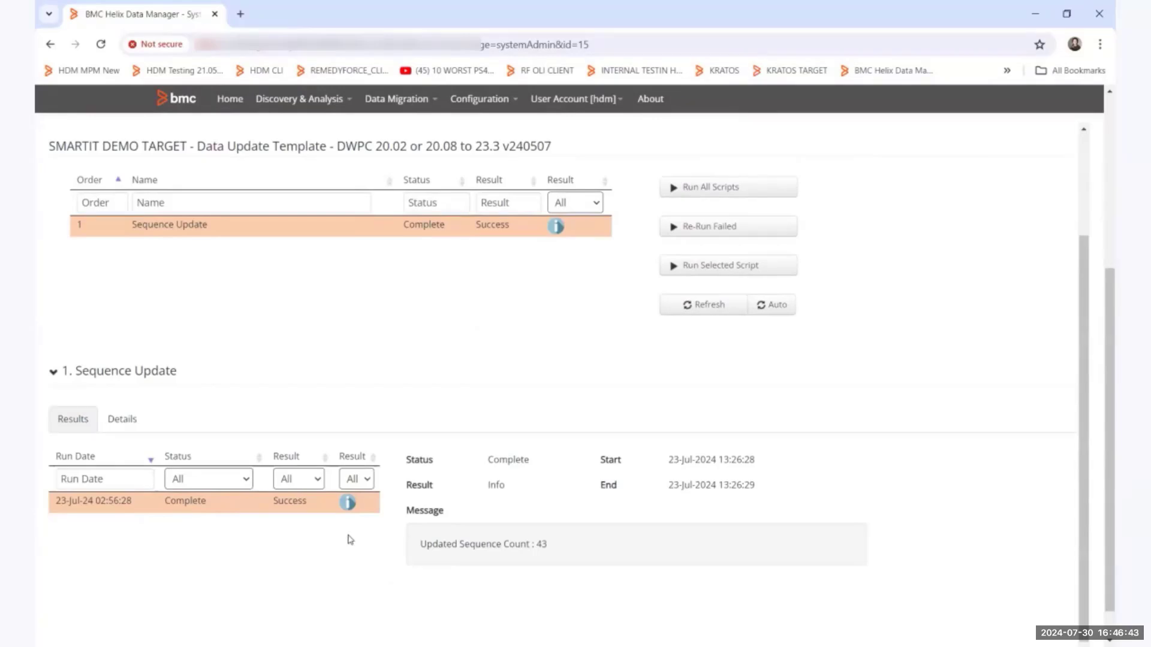
pyautogui.scroll(3, 459, 413)
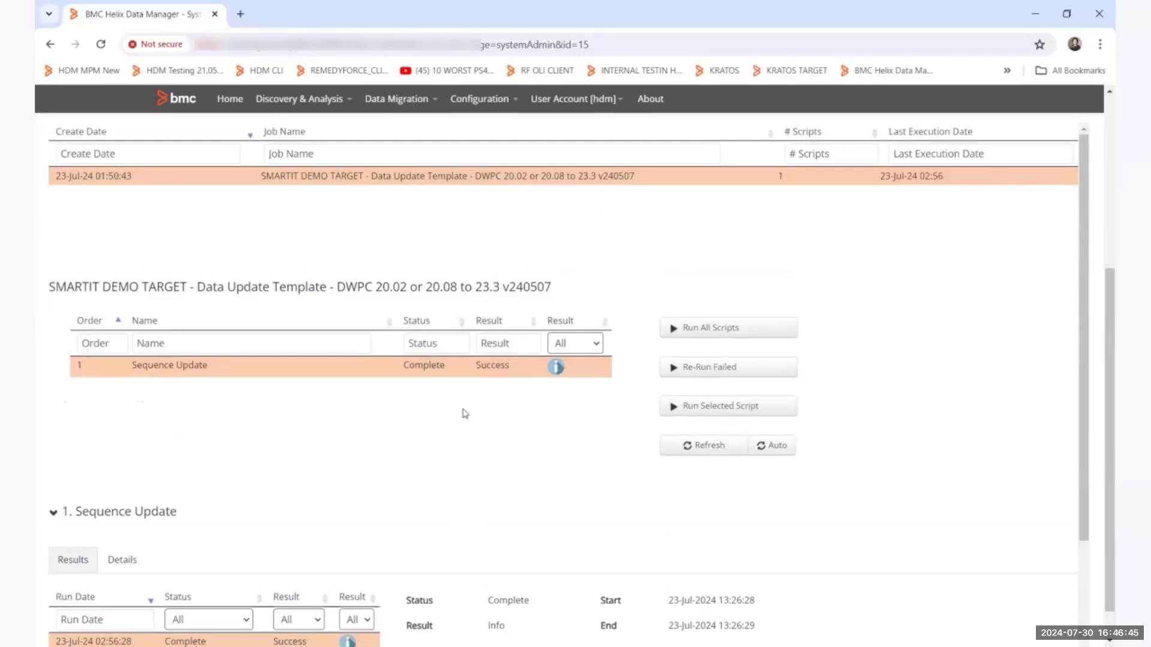
pyautogui.scroll(4, 461, 342)
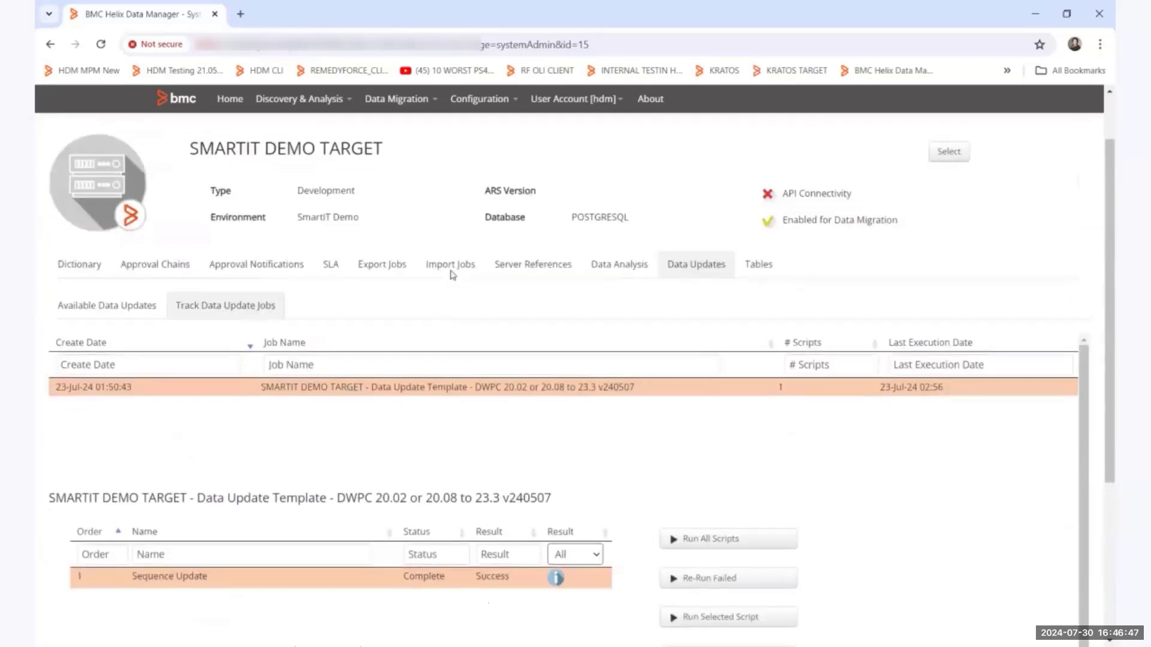
# Open the configuration of registered systems, filter the names by smartit and select SMARTIT DEMO TARGET.
pyautogui.click(480, 99)
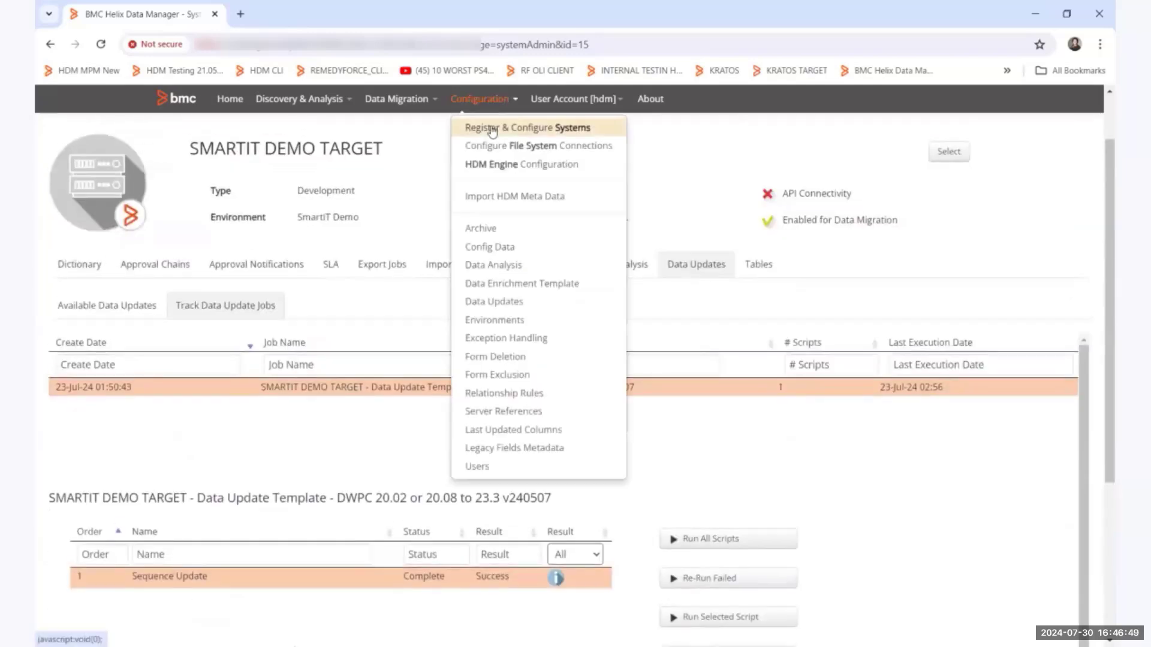
pyautogui.click(493, 131)
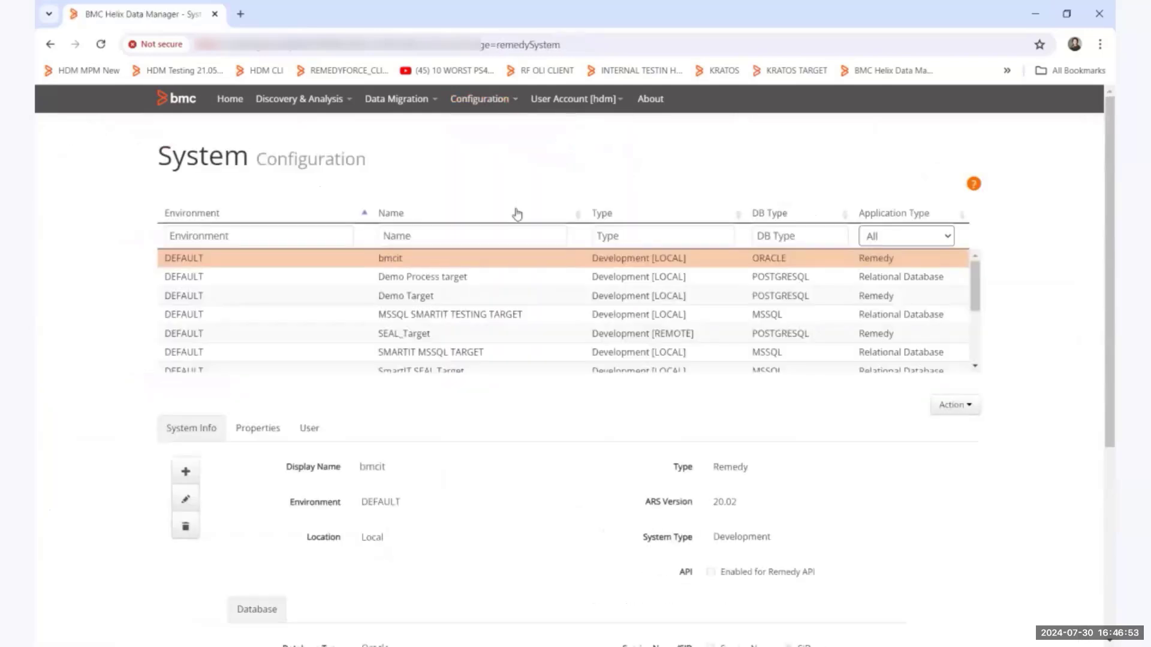
pyautogui.click(452, 237)
pyautogui.write('smartit')
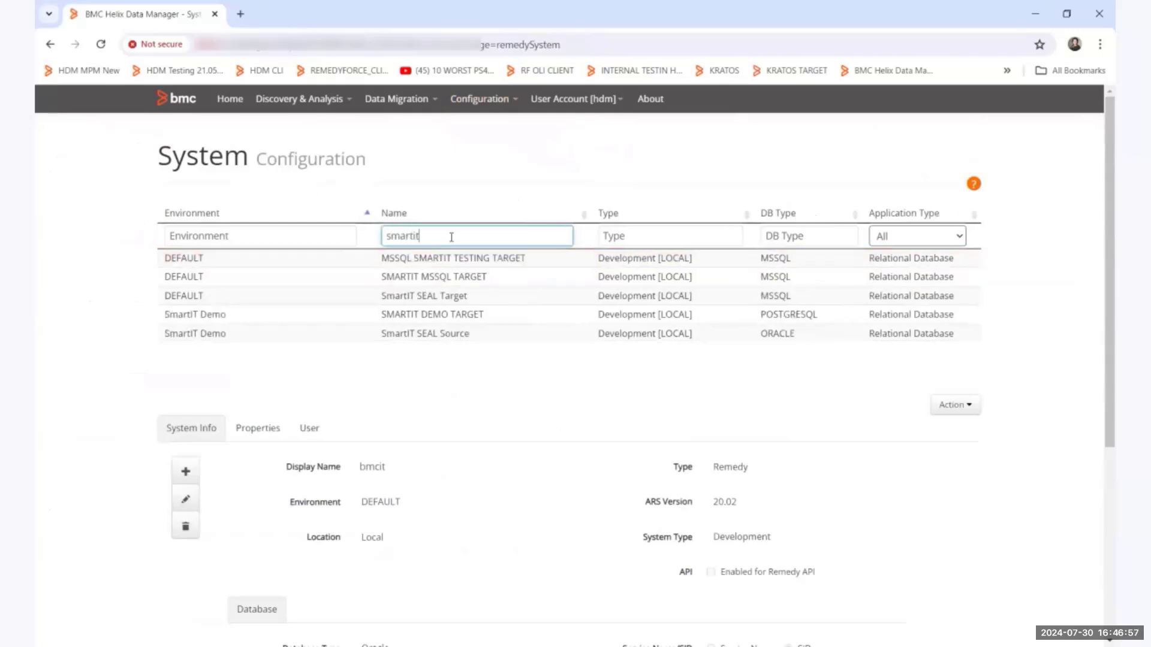
pyautogui.click(475, 315)
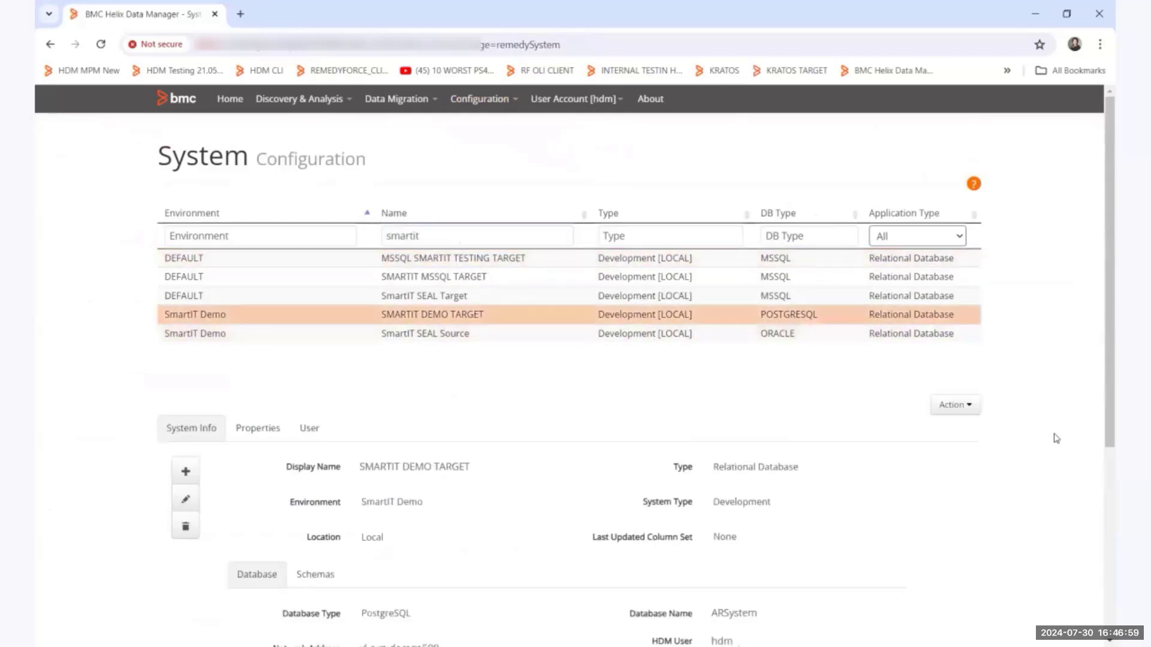
# Review the trigger disabling form for SMARTIT DEMO TARGET, including its AR admin user name field, and close it without executing.
pyautogui.scroll(-3, 1056, 439)
pyautogui.click(955, 264)
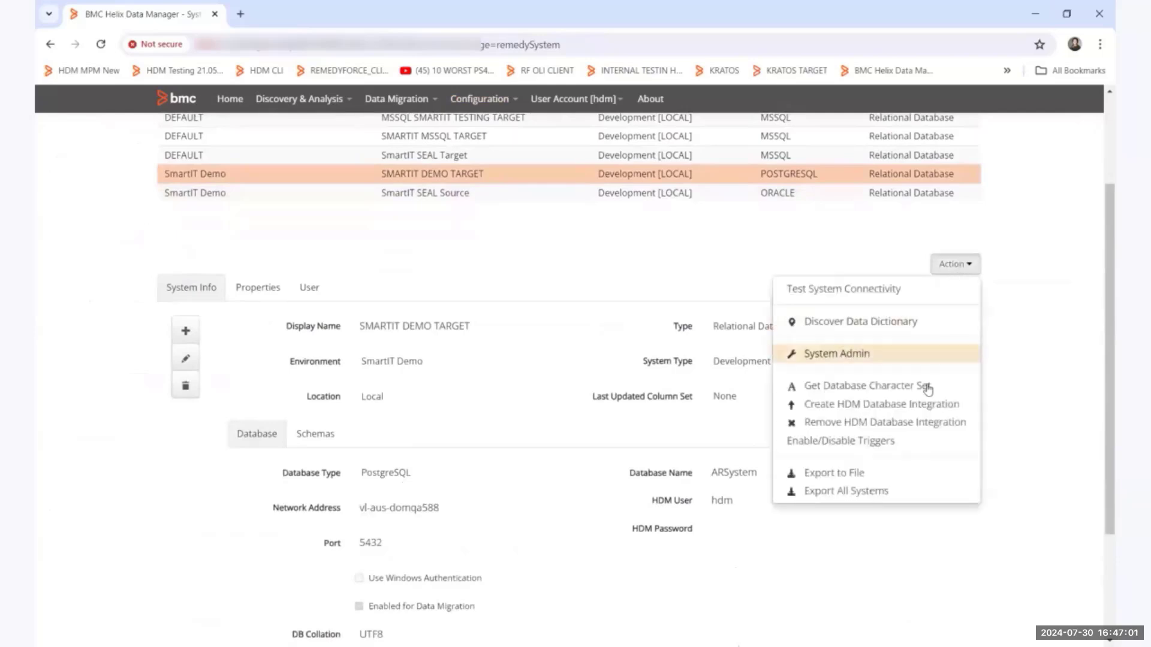
pyautogui.click(873, 444)
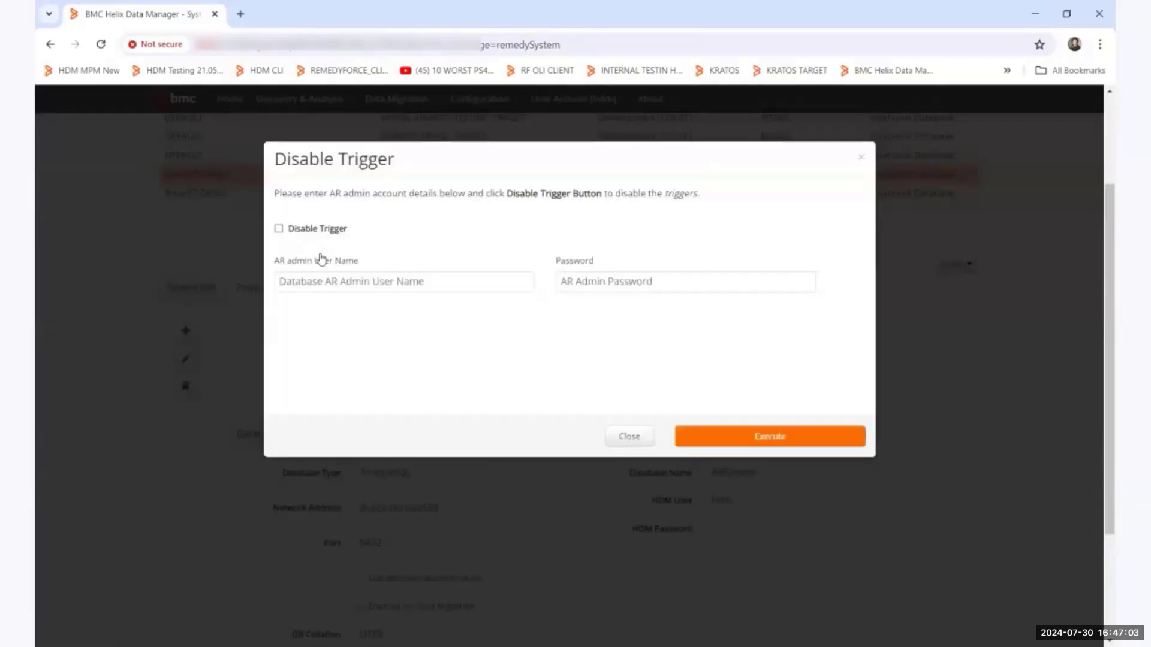
pyautogui.click(326, 279)
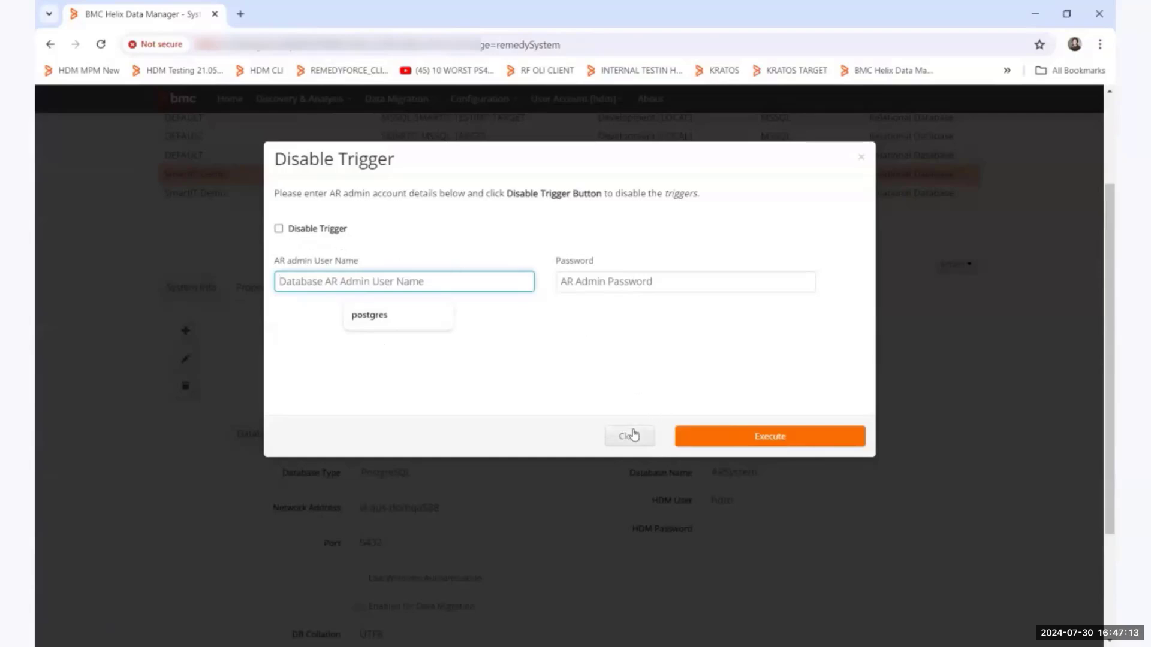
pyautogui.click(629, 436)
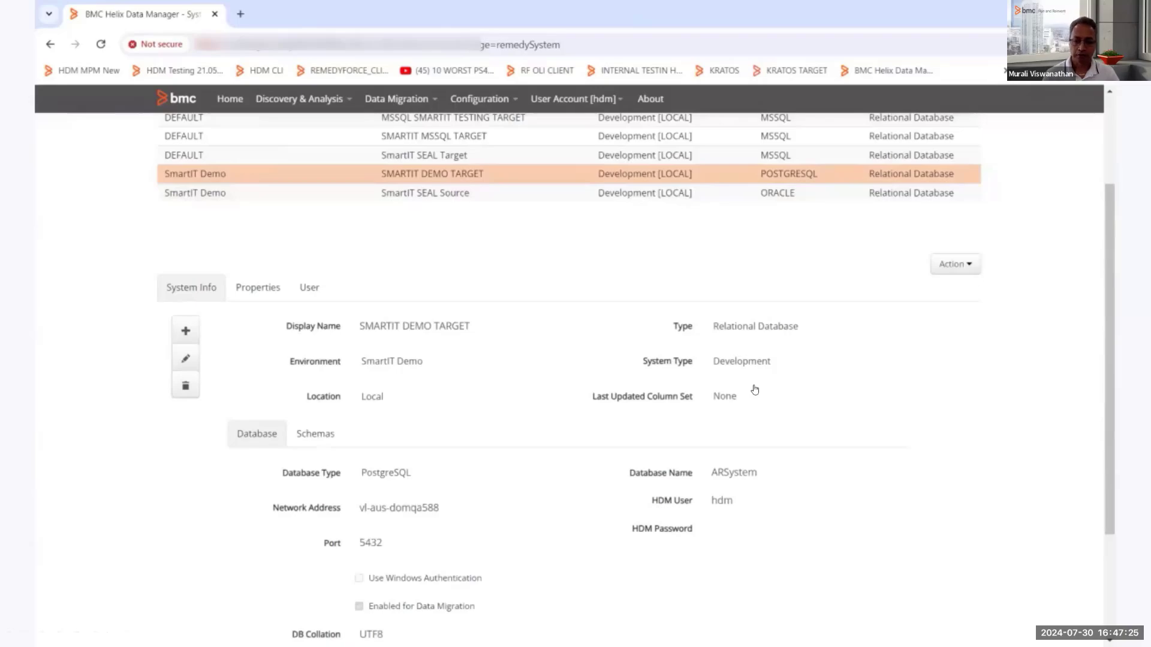
pyautogui.press('Right')
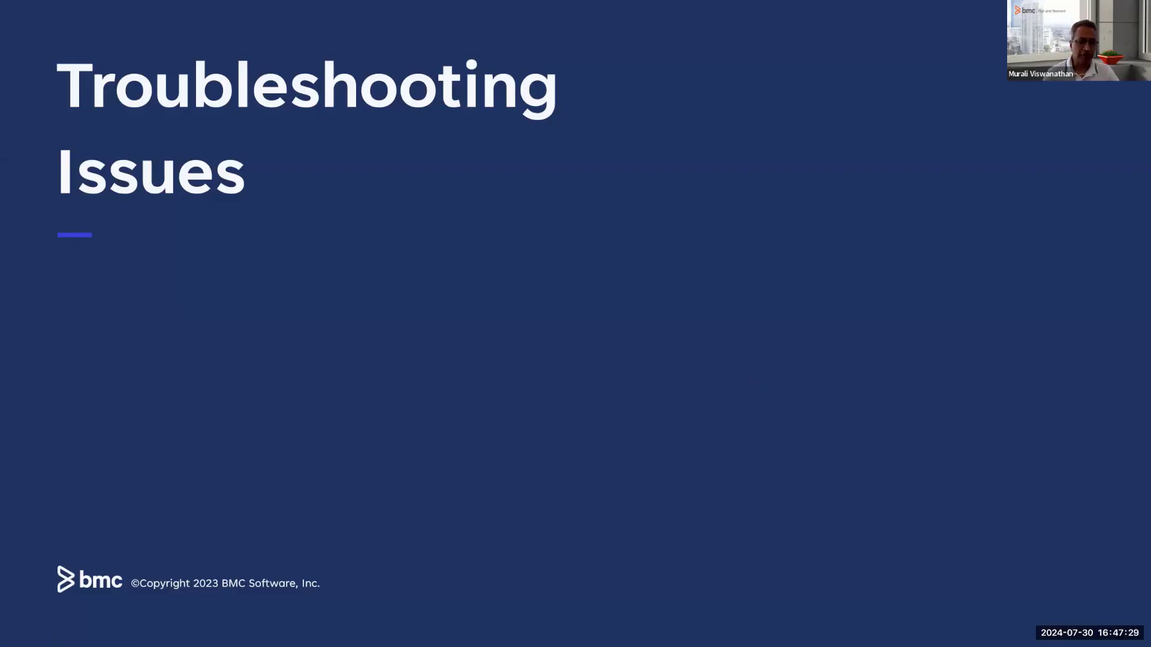
pyautogui.press('Right')
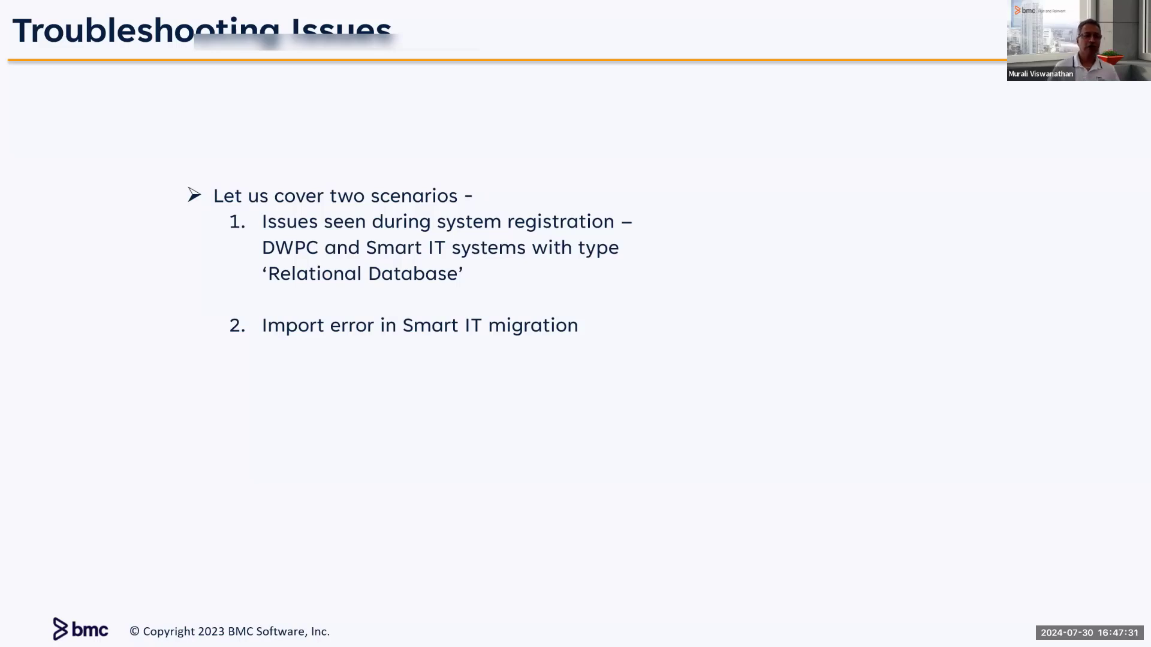